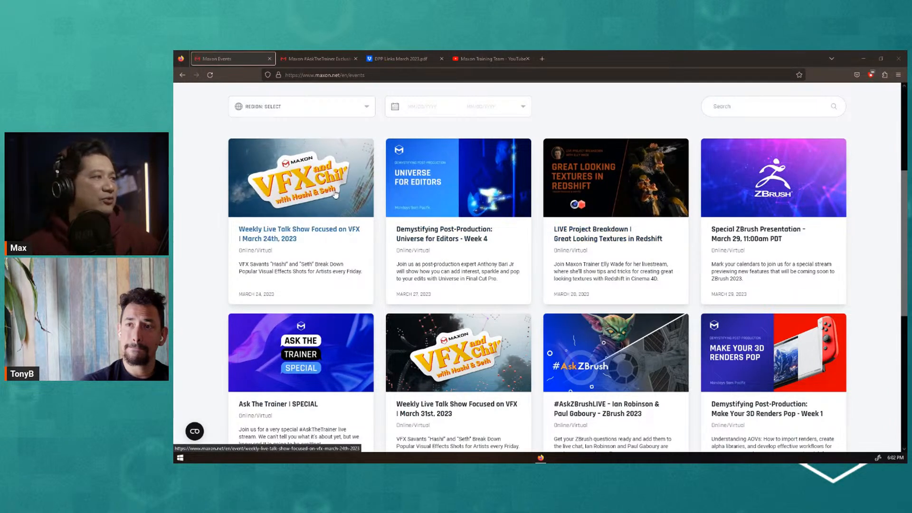
# - Look through the upcoming webinars and live shows on the Maxon events page
pyautogui.scroll(1, 344, 203)
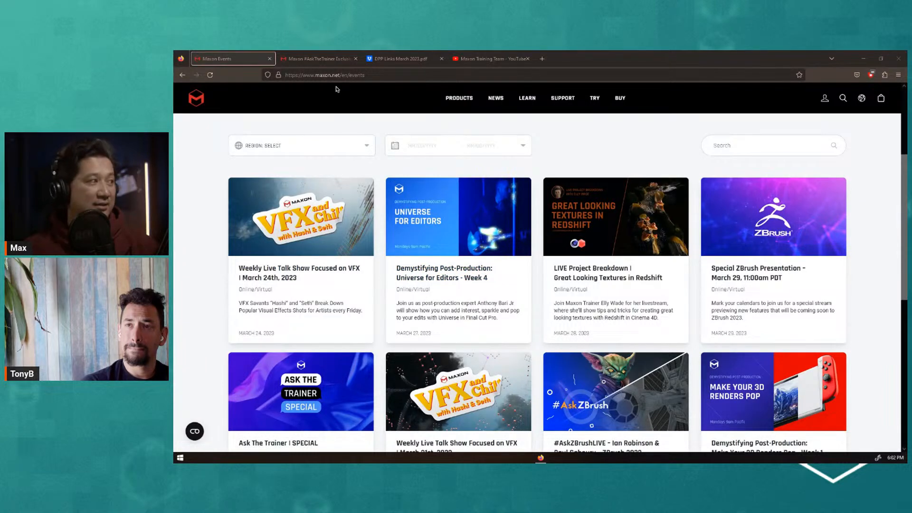
pyautogui.scroll(-3, 326, 296)
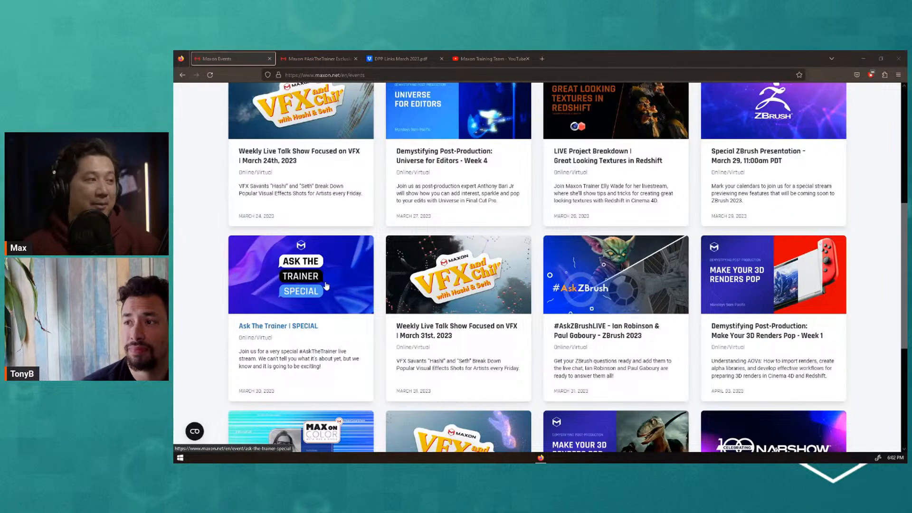
pyautogui.scroll(1, 326, 285)
pyautogui.scroll(1, 326, 285)
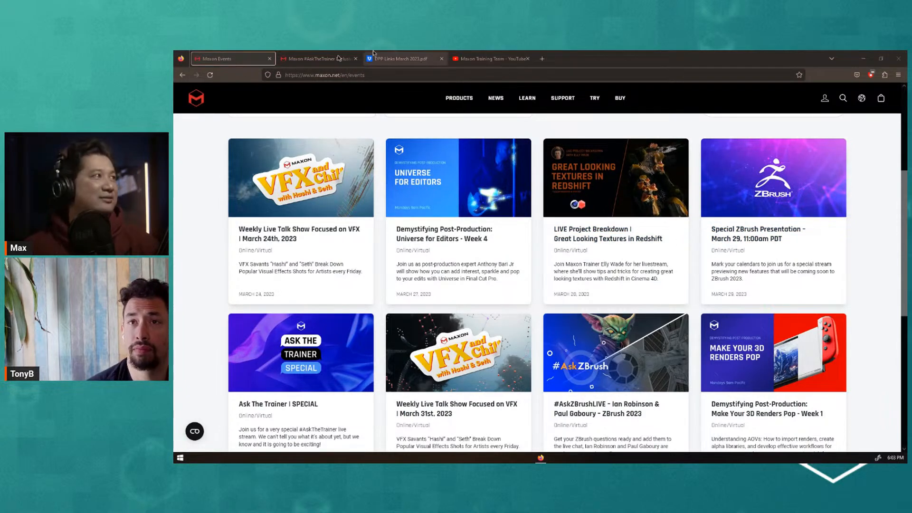
# - View the T-shirts in the Maxon #AskTheTrainer Exclusive Wear collection of the merch store
pyautogui.click(307, 59)
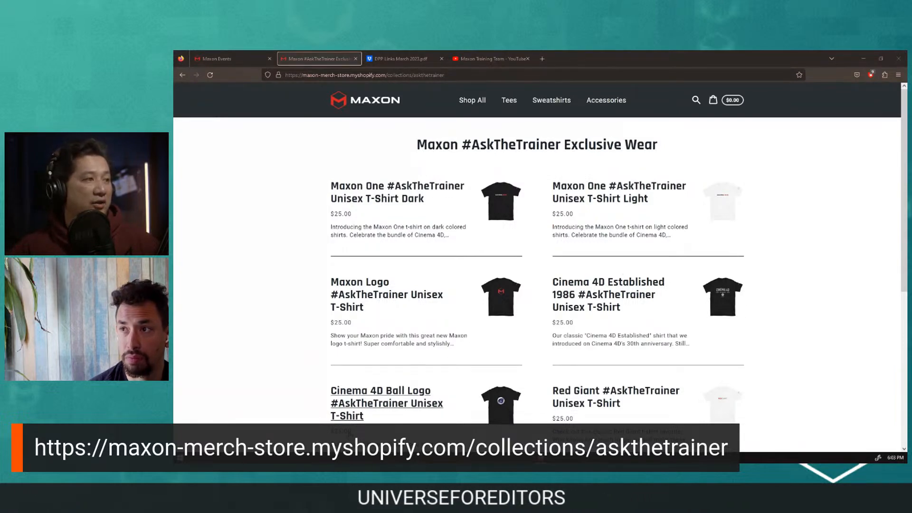
pyautogui.scroll(-5, 539, 266)
pyautogui.scroll(5, 538, 265)
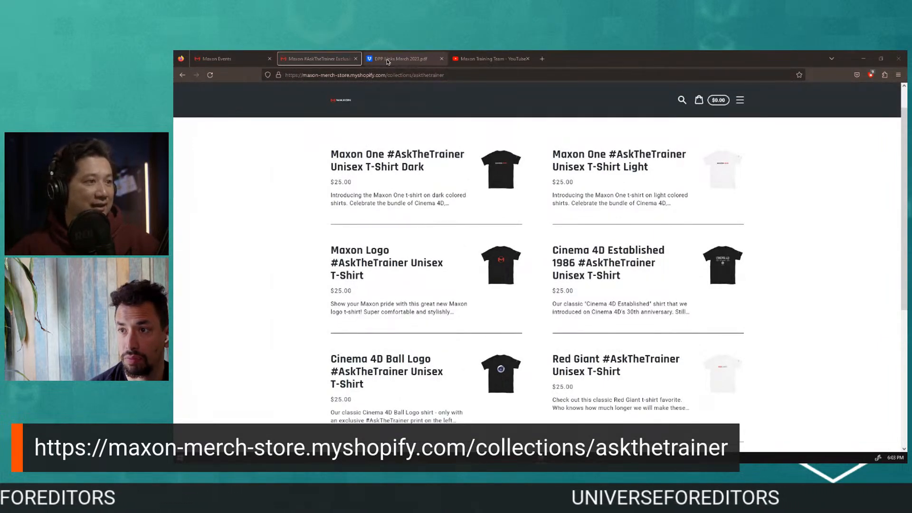
# - Open DPP Links March 2023.pdf and read the links mentioned in the Demystifying Post-Production webinars
pyautogui.click(387, 59)
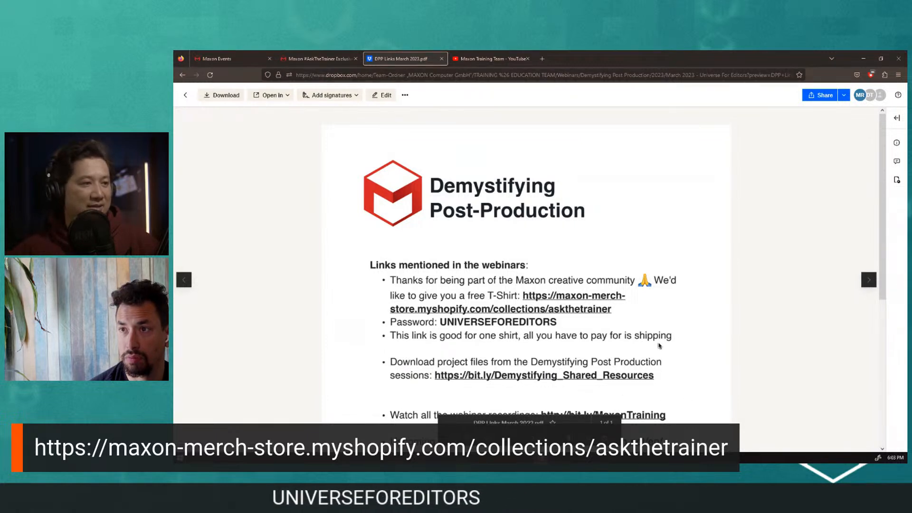
pyautogui.scroll(-4, 661, 346)
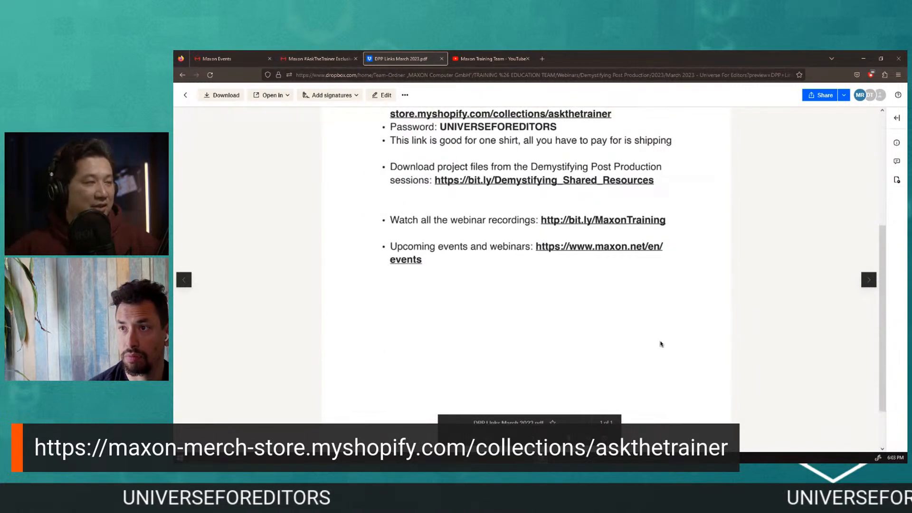
pyautogui.scroll(4, 661, 344)
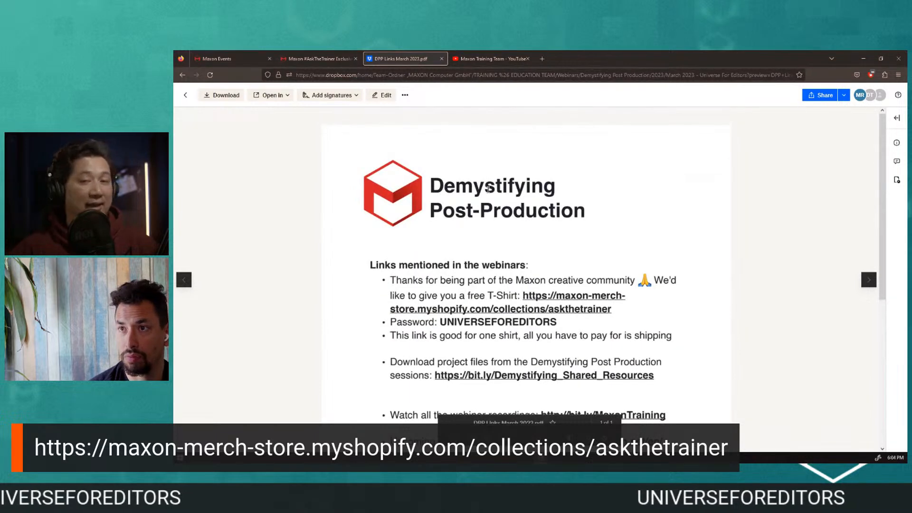
pyautogui.scroll(-1, 490, 187)
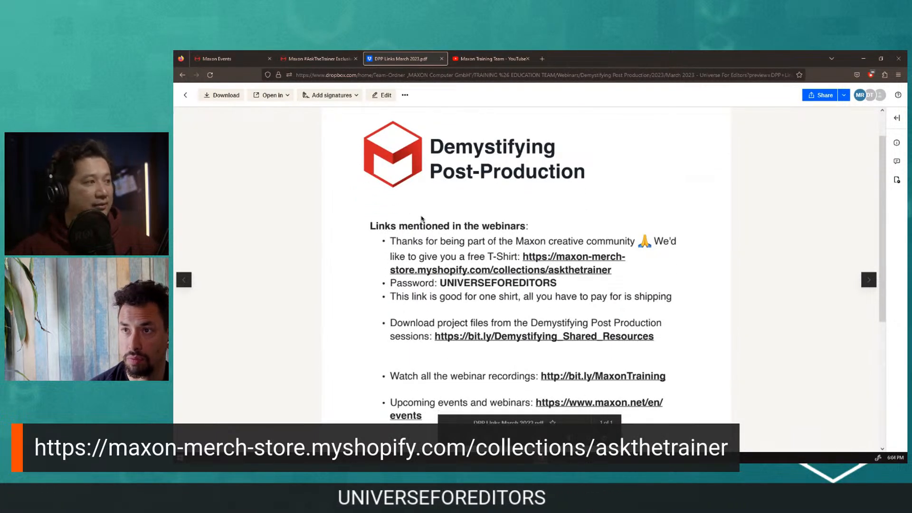
pyautogui.scroll(-2, 425, 271)
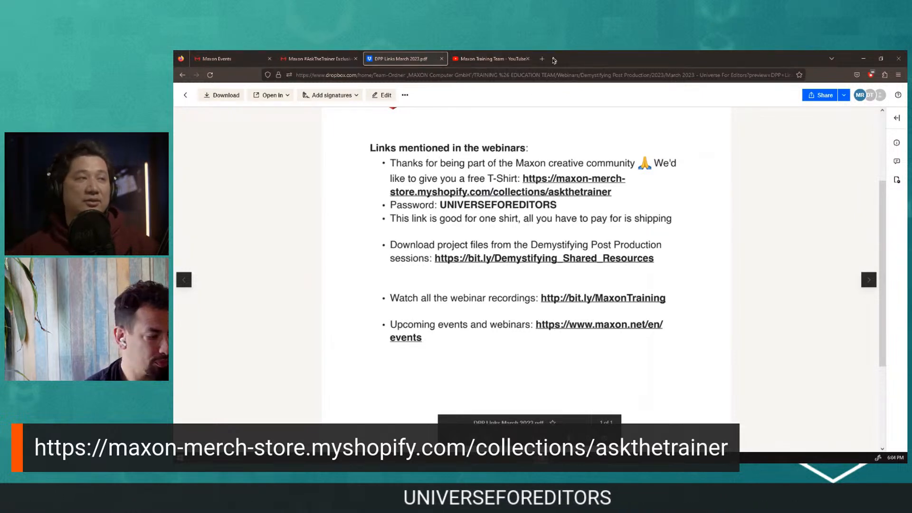
# - View the Maxon Training Team channel on YouTube with its upcoming live streams and videos
pyautogui.click(485, 61)
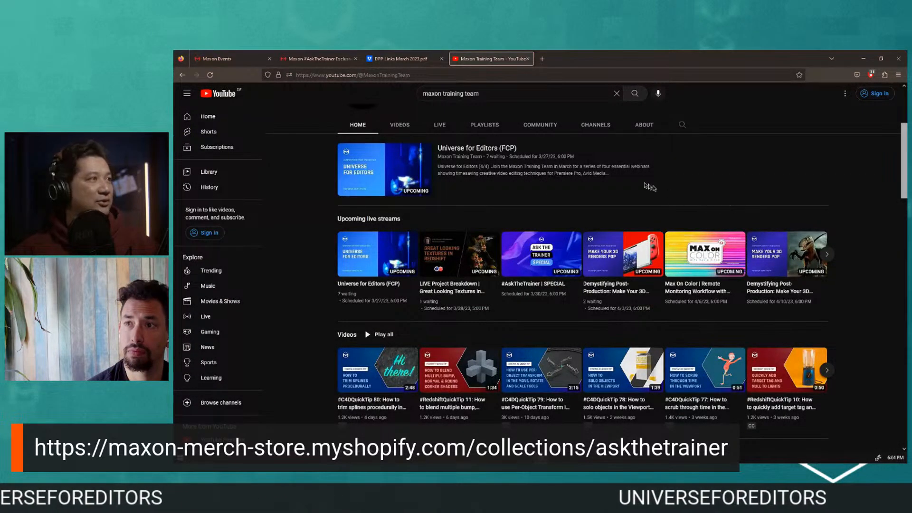
pyautogui.scroll(3, 656, 210)
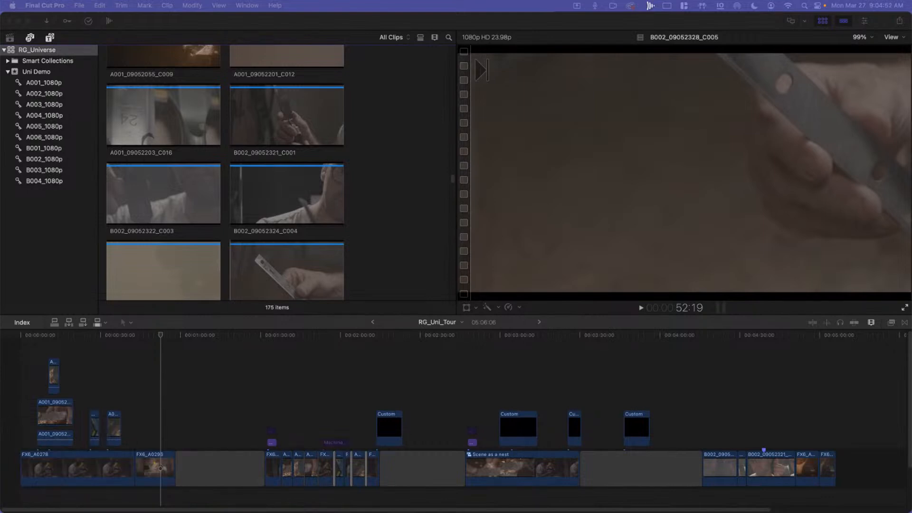
# - Switch to Final Cut Pro and show the photos, videos and audio sidebar in place of the library
pyautogui.click(272, 357)
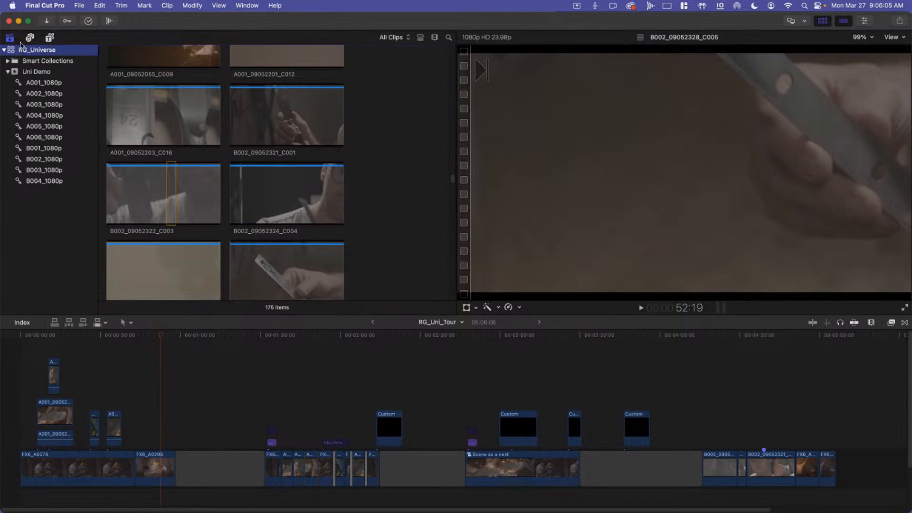
pyautogui.click(28, 39)
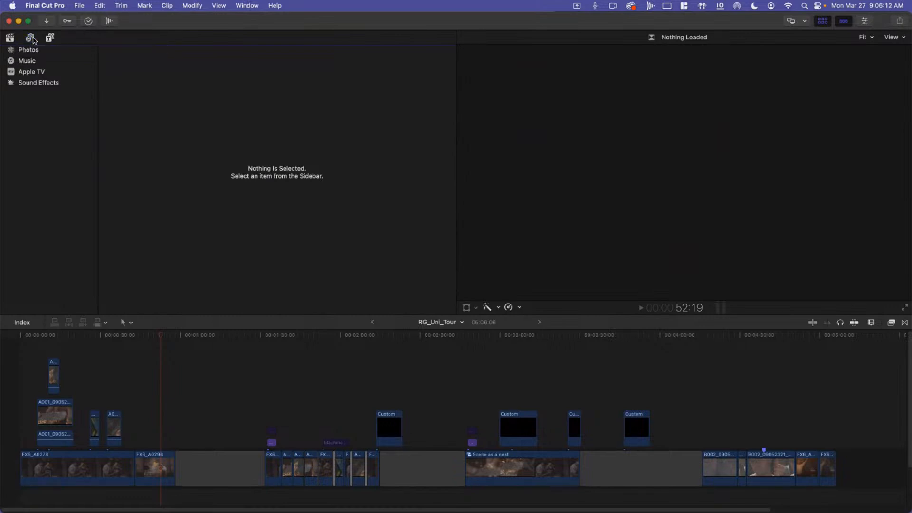
pyautogui.click(32, 39)
pyautogui.click(33, 41)
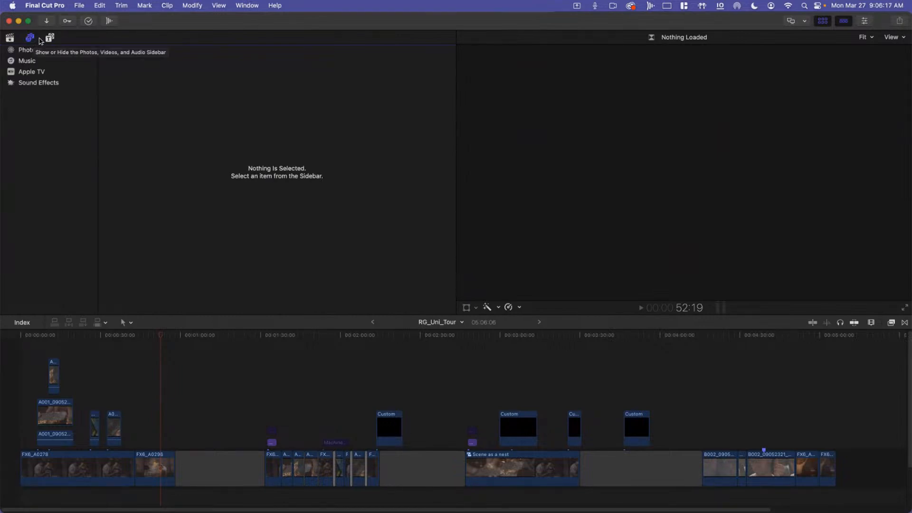
# - View the titles and generators sidebar and return to the RG_Universe library's clips
pyautogui.click(50, 38)
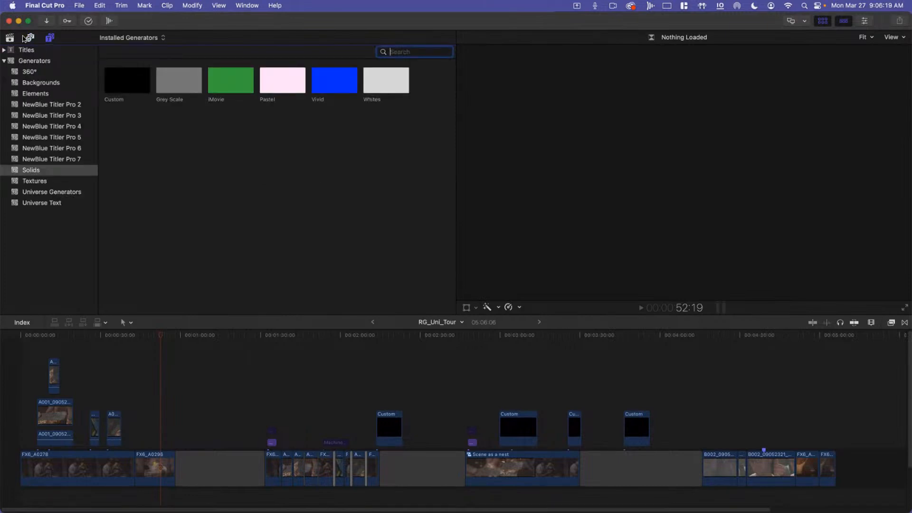
pyautogui.click(30, 38)
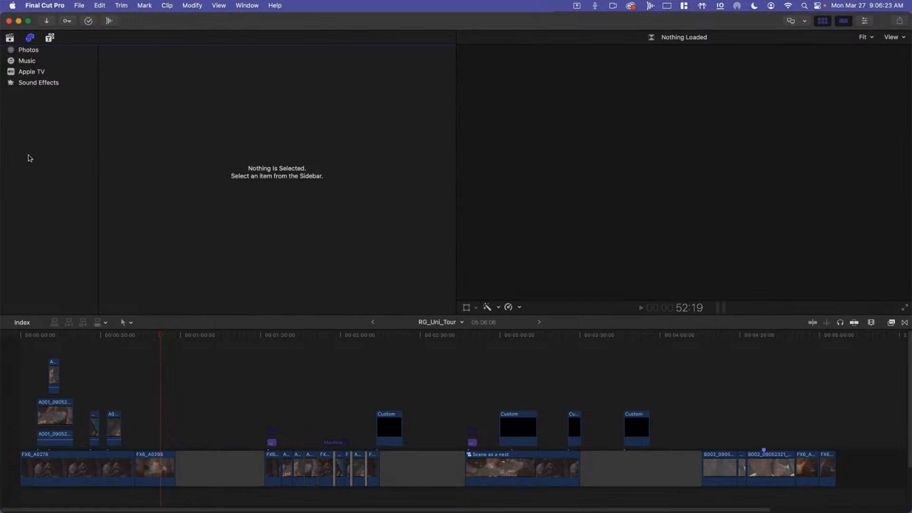
pyautogui.click(50, 38)
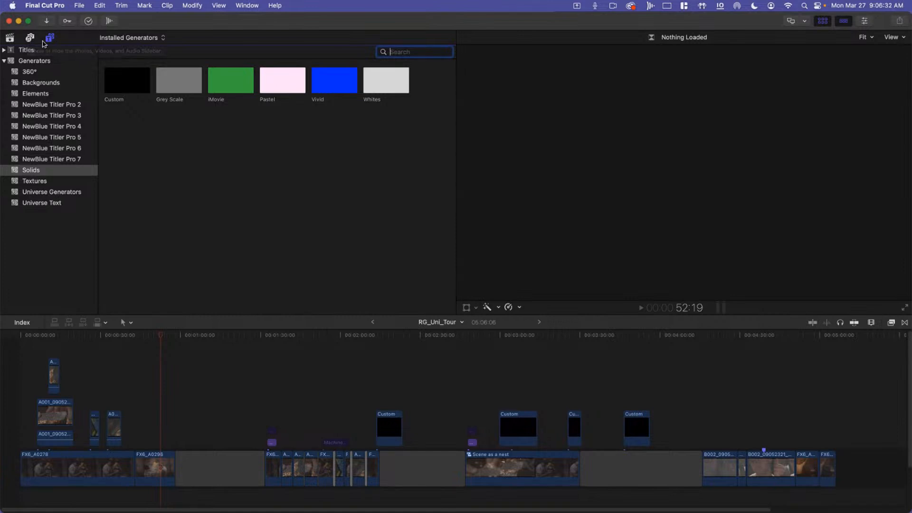
pyautogui.click(29, 38)
pyautogui.click(10, 38)
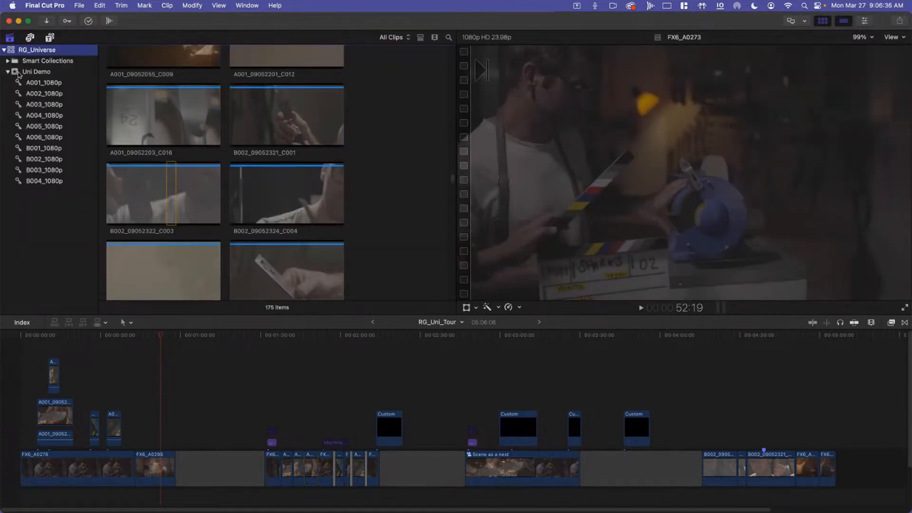
# - Review the Smart Collections of the RG_Universe library, collapse them again and select the Uni Demo event
pyautogui.click(8, 61)
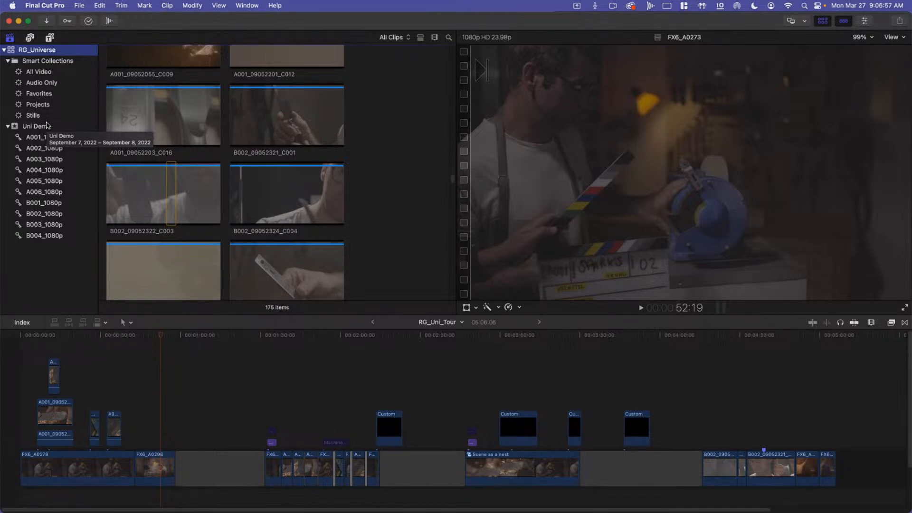
pyautogui.click(7, 61)
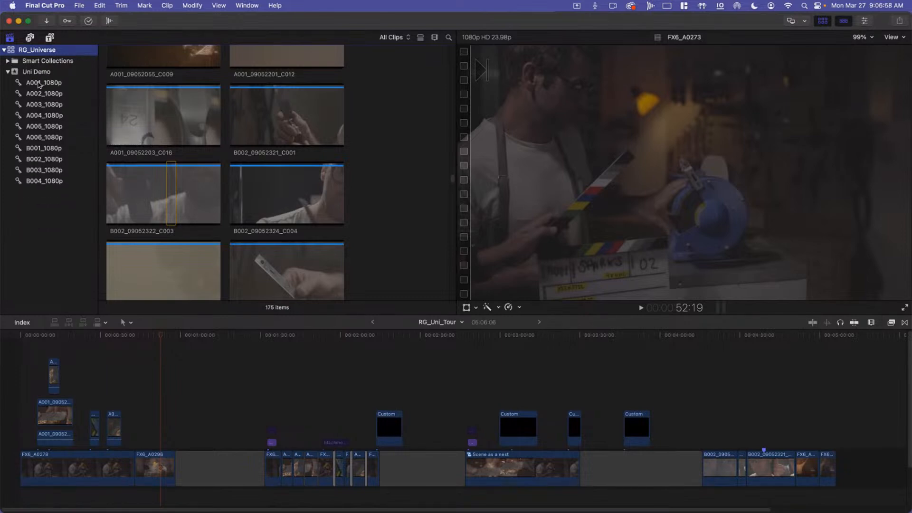
pyautogui.click(38, 73)
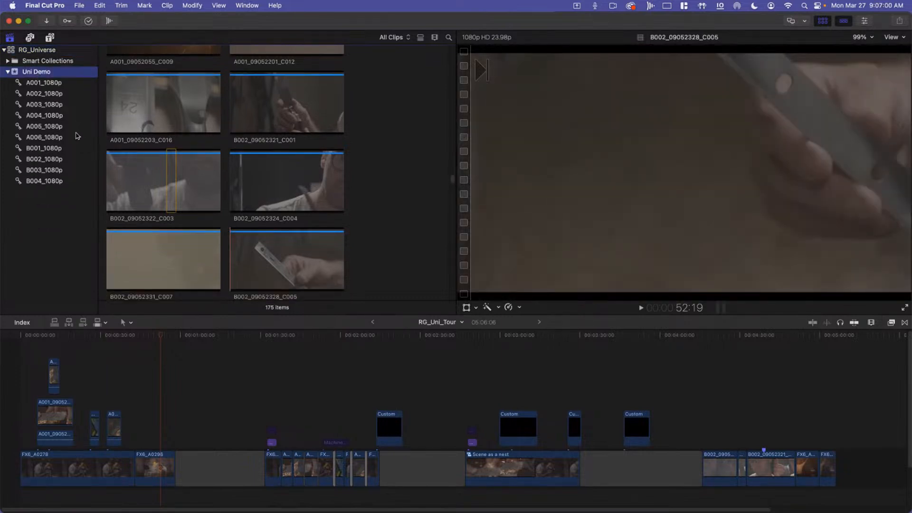
# - Go through the keyword collections A001_1080p to A006_1080p and examine the clips in each
pyautogui.press('Down')
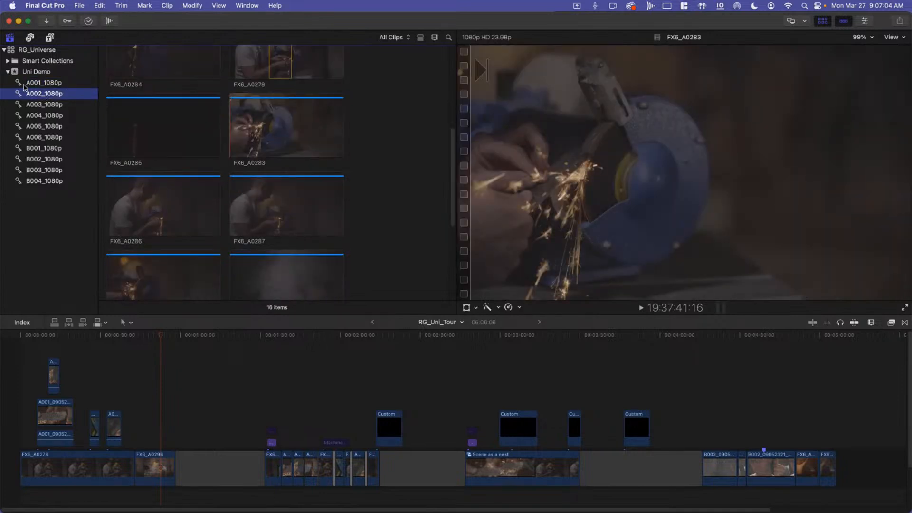
pyautogui.press('Up')
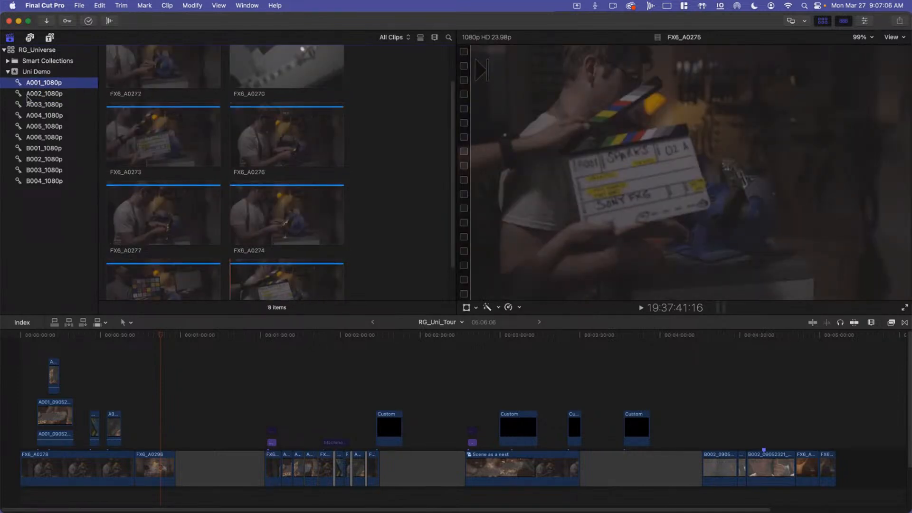
pyautogui.press('Down')
pyautogui.press('Down')
pyautogui.click(36, 117)
pyautogui.click(34, 134)
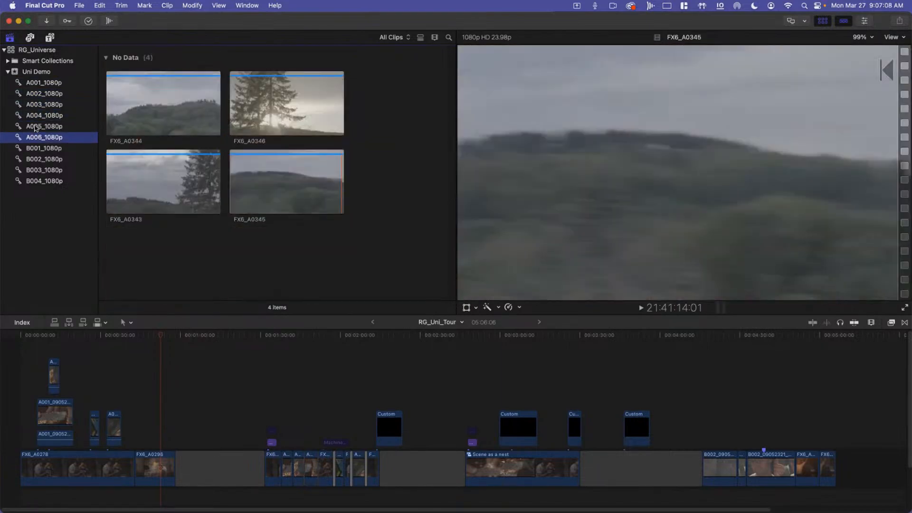
pyautogui.click(33, 127)
pyautogui.click(34, 136)
# - View the clips in the keyword collections B001_1080p to B004_1080p
pyautogui.click(33, 148)
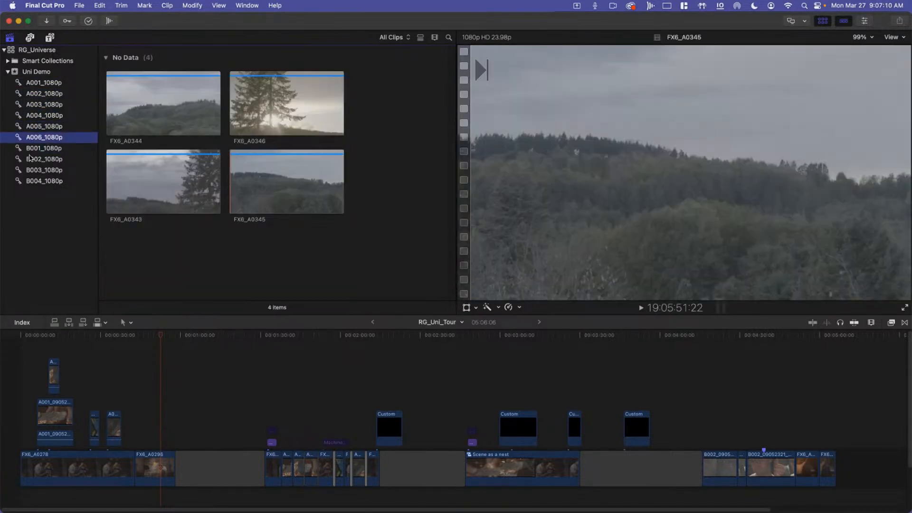
pyautogui.click(32, 159)
pyautogui.click(33, 170)
pyautogui.click(35, 182)
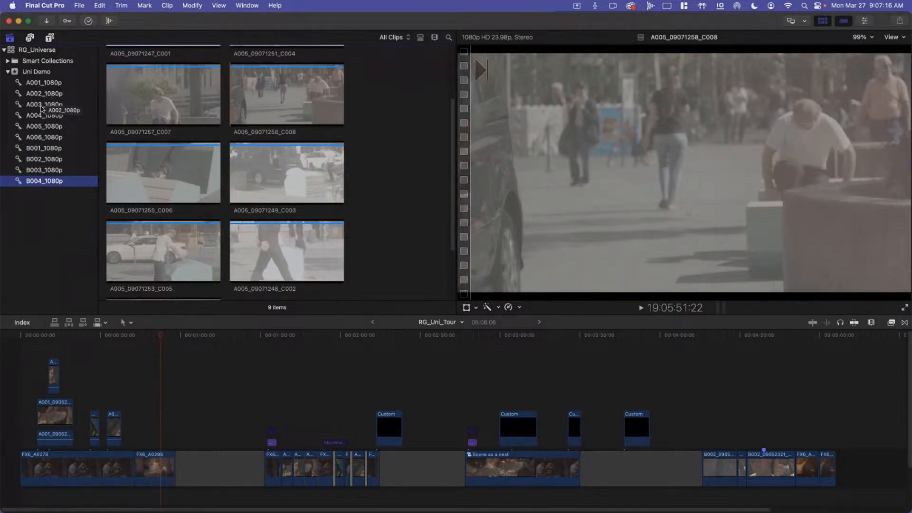
# - Browse the clips of A001_1080p and revisit the other keyword collections from A003_1080p to B001_1080p
pyautogui.click(20, 83)
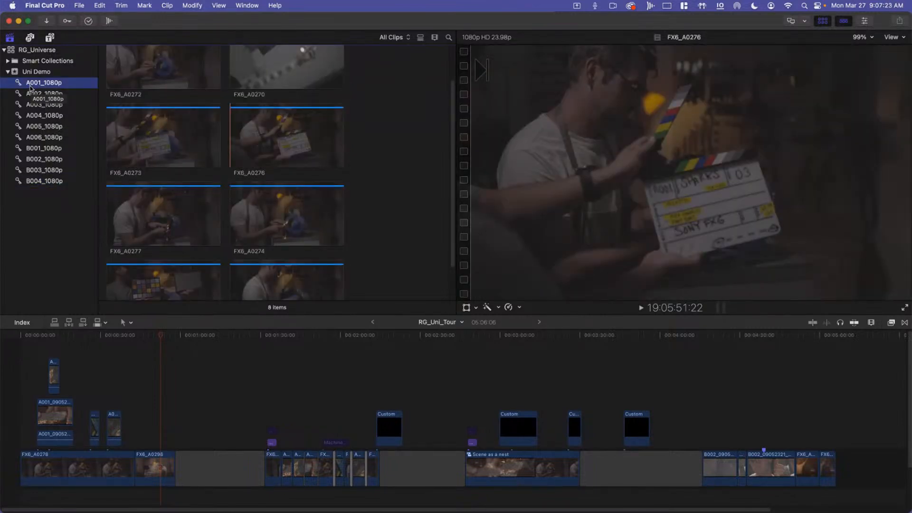
pyautogui.scroll(2, 181, 118)
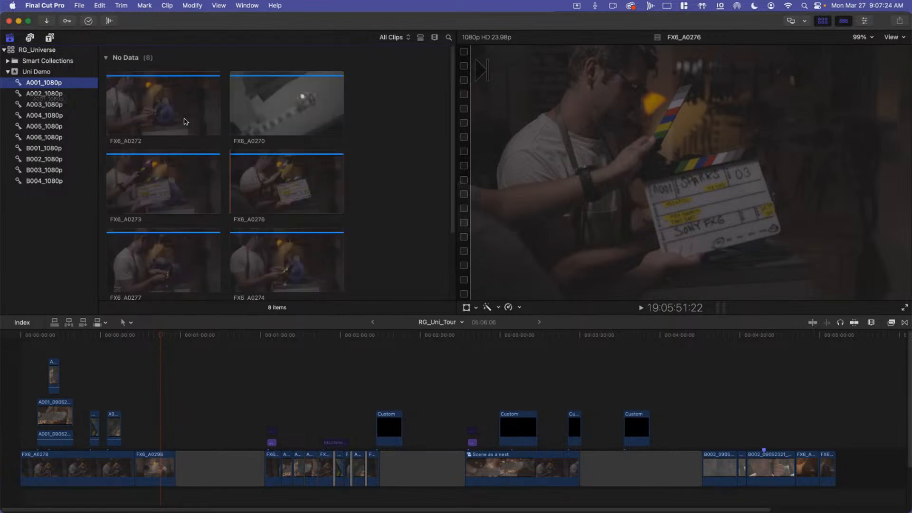
pyautogui.scroll(-4, 185, 122)
pyautogui.click(54, 104)
pyautogui.click(52, 117)
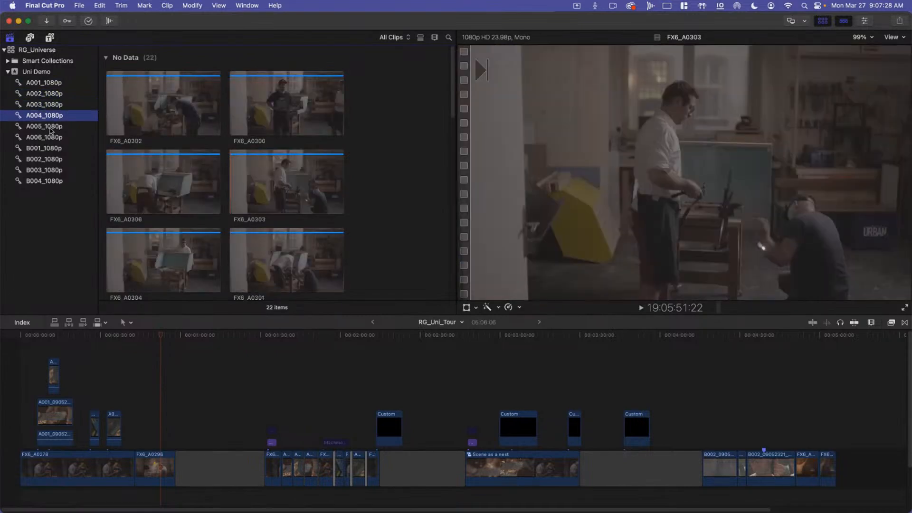
pyautogui.click(52, 128)
pyautogui.click(50, 137)
pyautogui.click(48, 150)
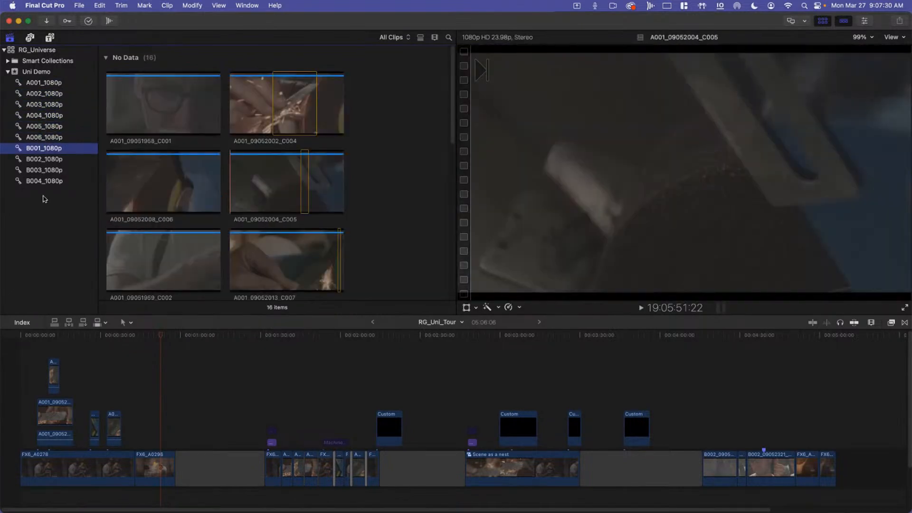
# - Expand the A001_1080p clips into filmstrips at the ½s thumbnail duration and look through clip FX6_A0273
pyautogui.click(36, 85)
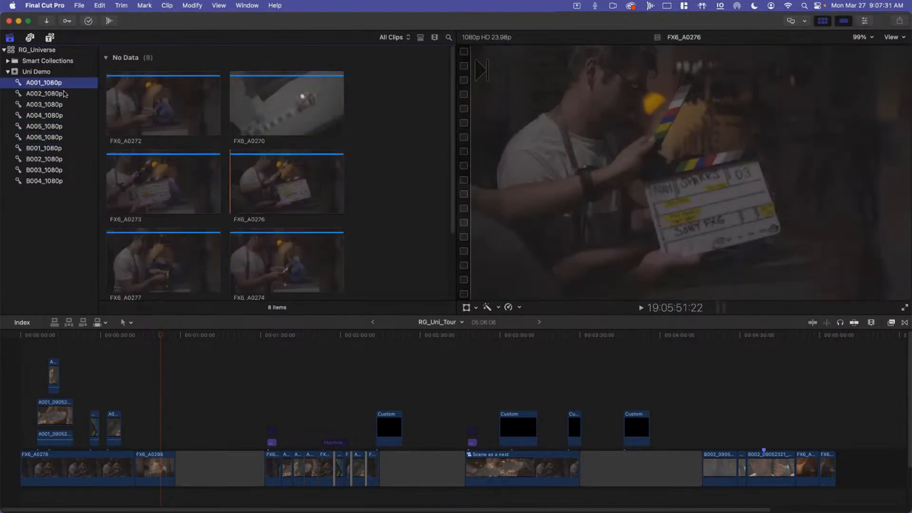
pyautogui.click(434, 38)
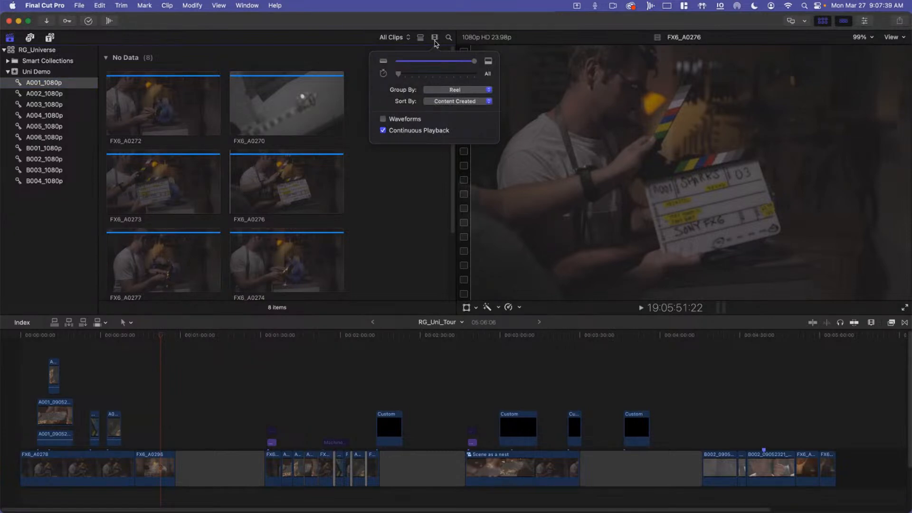
pyautogui.moveTo(401, 76); pyautogui.dragTo(494, 77)
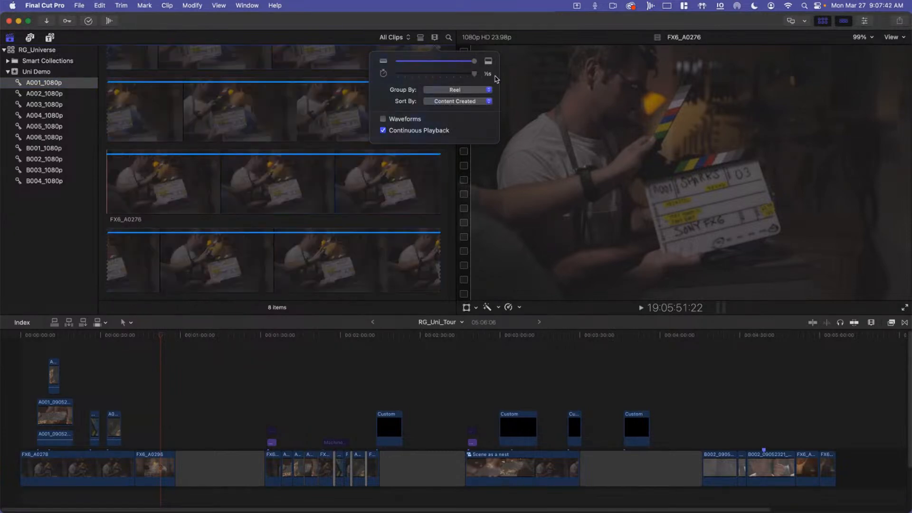
pyautogui.click(243, 127)
pyautogui.scroll(10, 249, 121)
pyautogui.scroll(5, 249, 121)
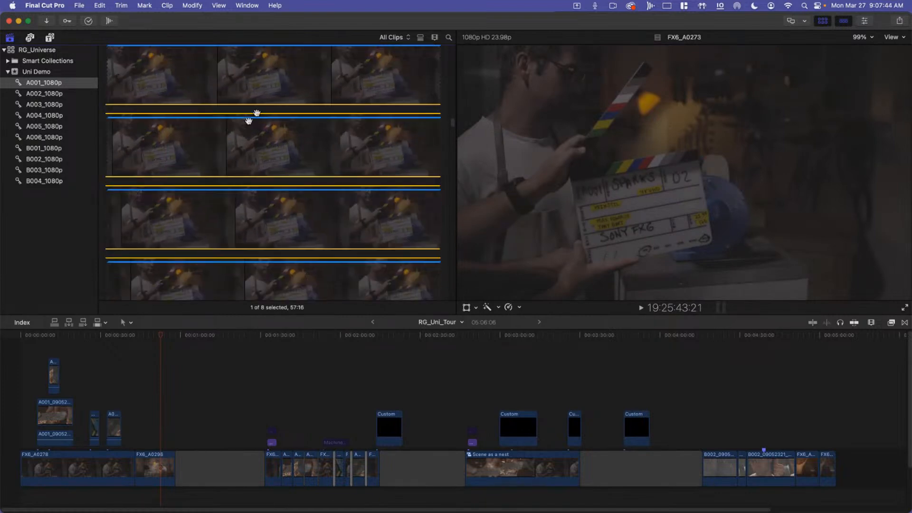
# - Shrink the clip height to its minimum and look through the A001_1080p filmstrips
pyautogui.click(434, 37)
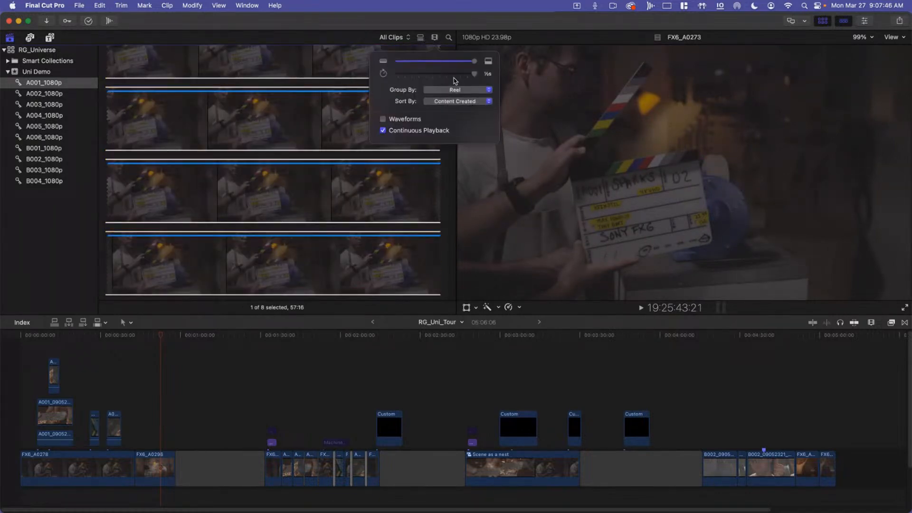
pyautogui.moveTo(473, 75); pyautogui.dragTo(379, 66)
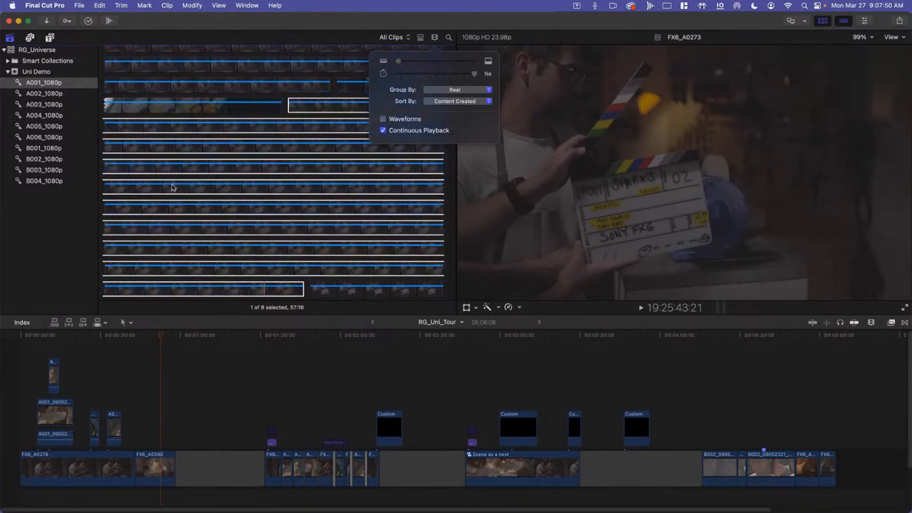
pyautogui.scroll(10, 186, 152)
pyautogui.scroll(5, 183, 150)
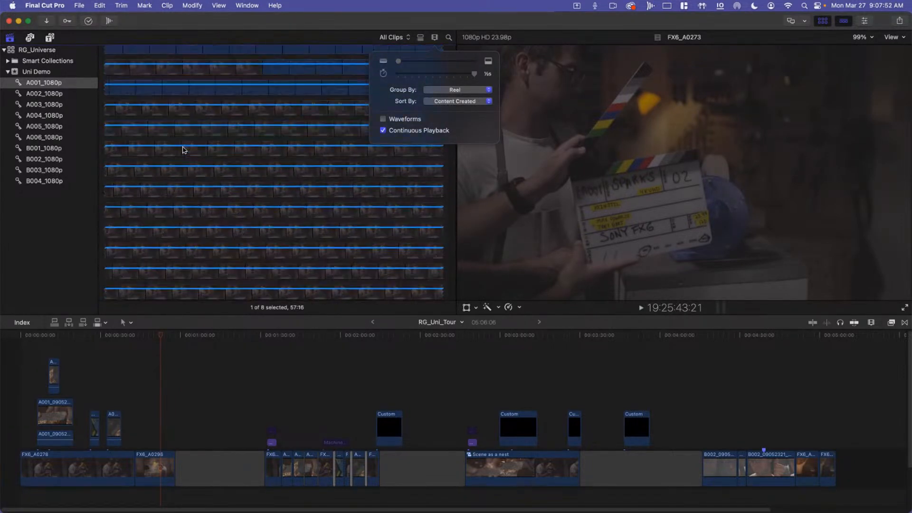
pyautogui.scroll(-3, 232, 217)
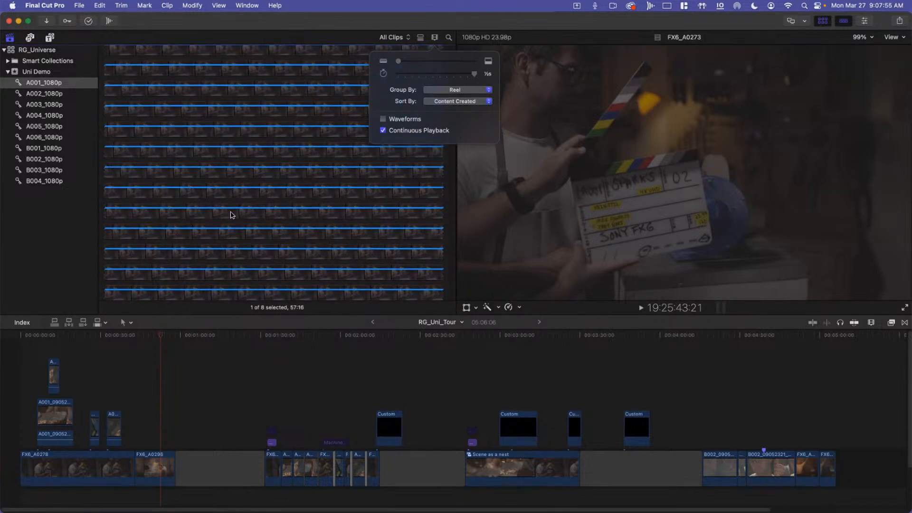
pyautogui.scroll(-3, 236, 210)
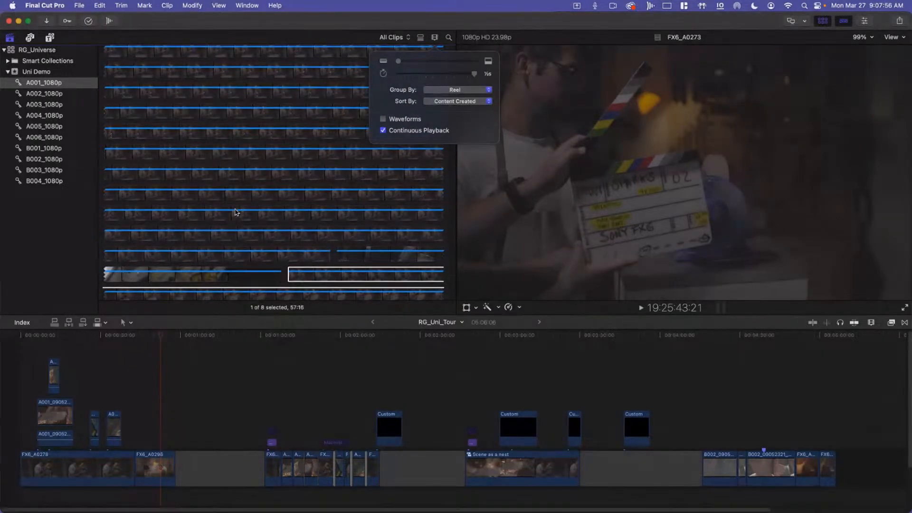
pyautogui.click(433, 38)
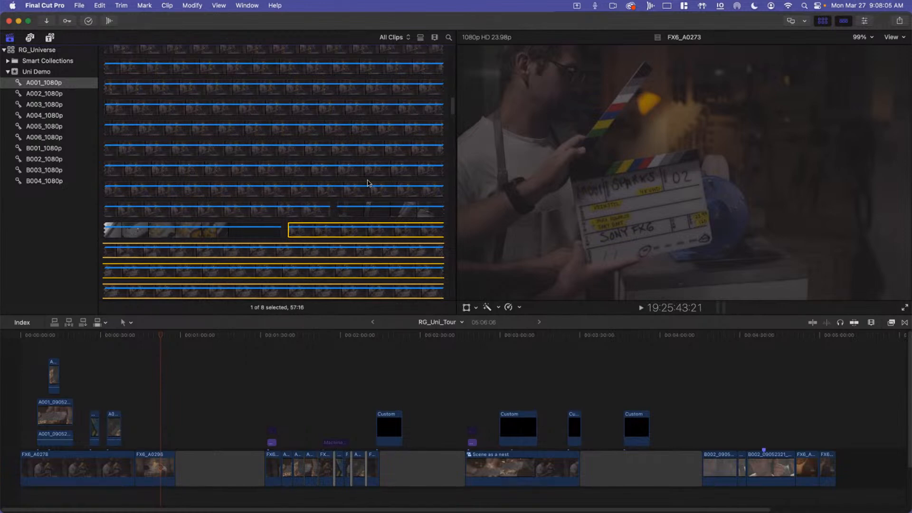
# - Set the thumbnail duration to All and enlarge the clip height so each A001_1080p clip shows as one large thumbnail
pyautogui.click(435, 38)
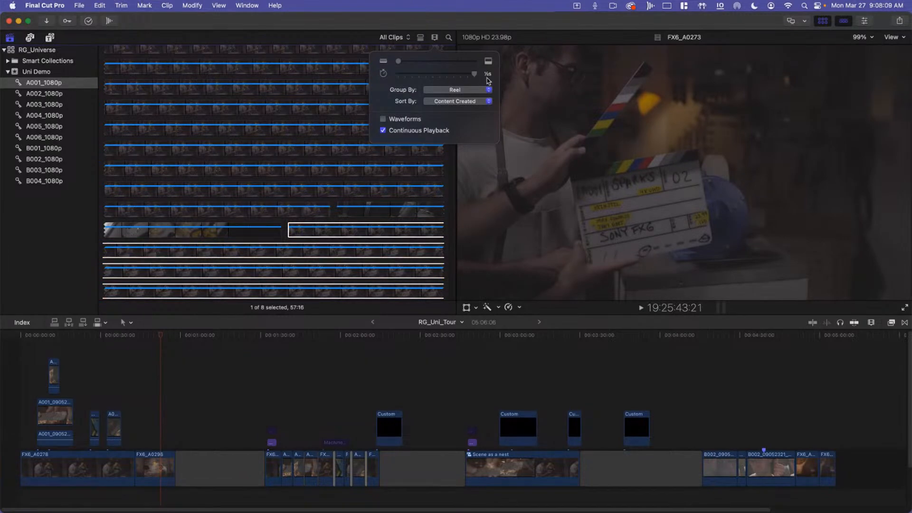
pyautogui.moveTo(474, 75); pyautogui.dragTo(388, 77)
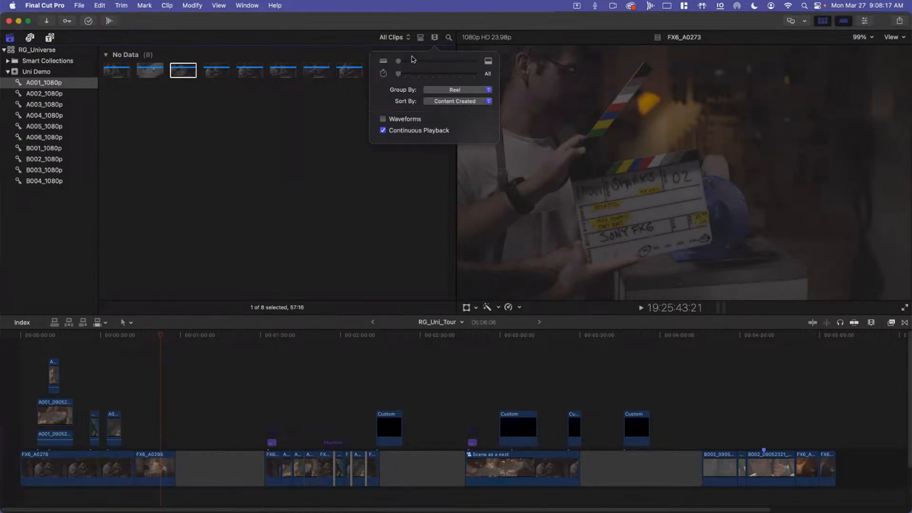
pyautogui.moveTo(399, 61); pyautogui.dragTo(465, 62)
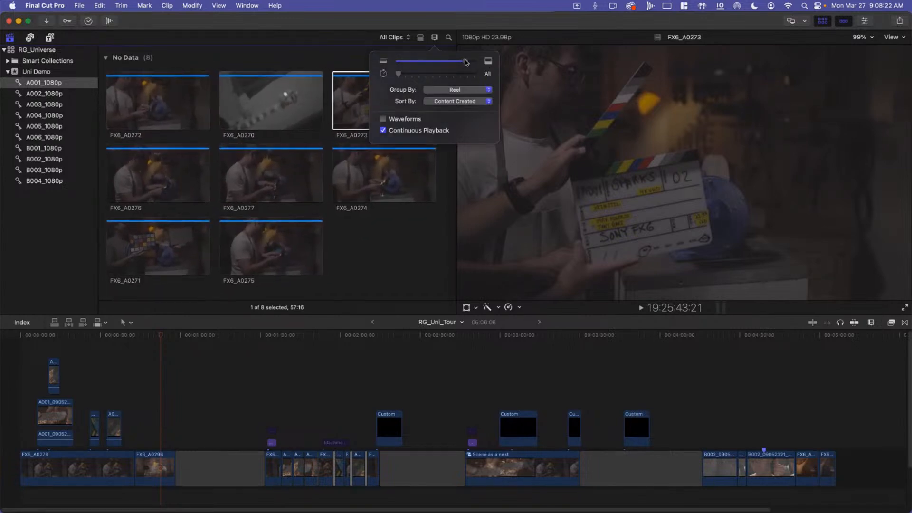
pyautogui.click(374, 256)
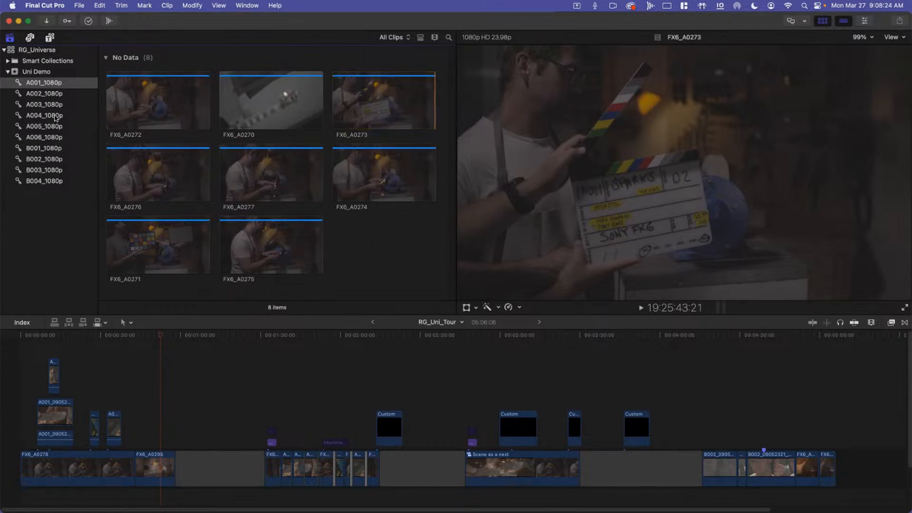
# - Browse the keyword collections A002_1080p to B001_1080p and preview clips in A005_1080p and B001_1080p
pyautogui.click(41, 93)
pyautogui.click(40, 104)
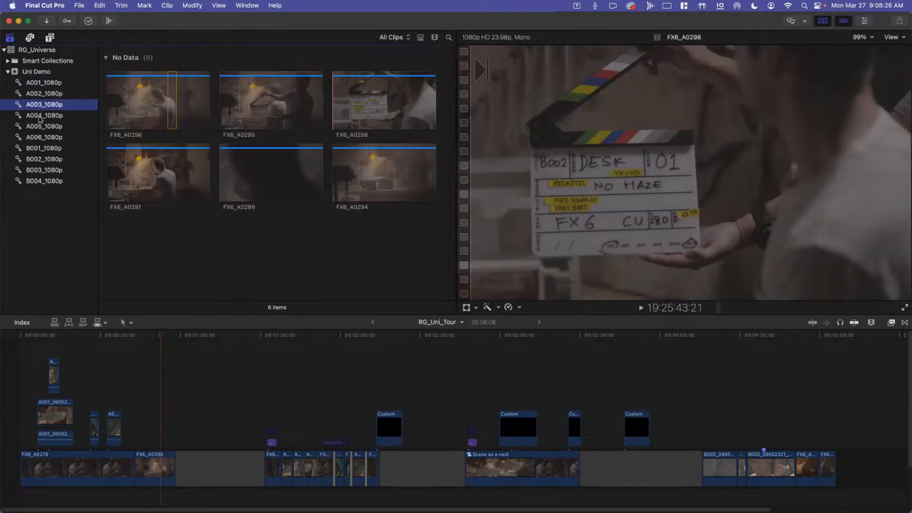
pyautogui.click(40, 116)
pyautogui.click(40, 126)
pyautogui.scroll(3, 248, 177)
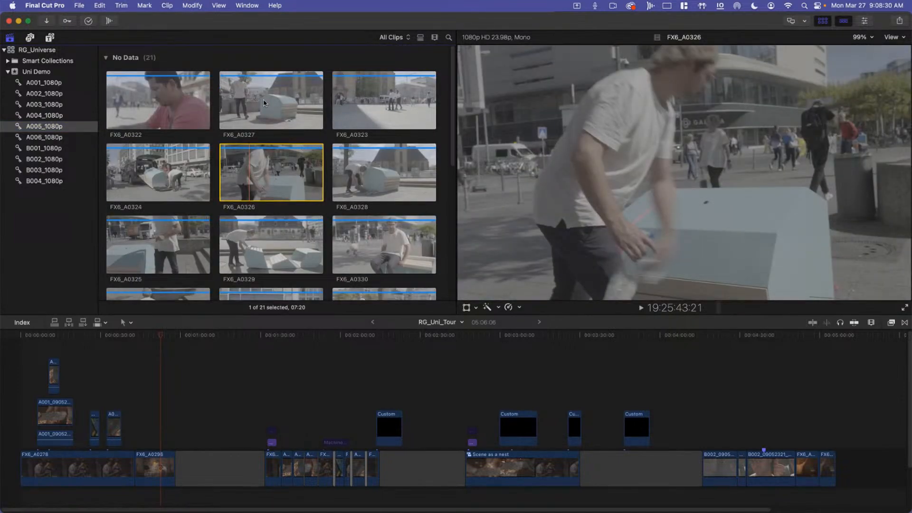
pyautogui.click(264, 104)
pyautogui.click(42, 137)
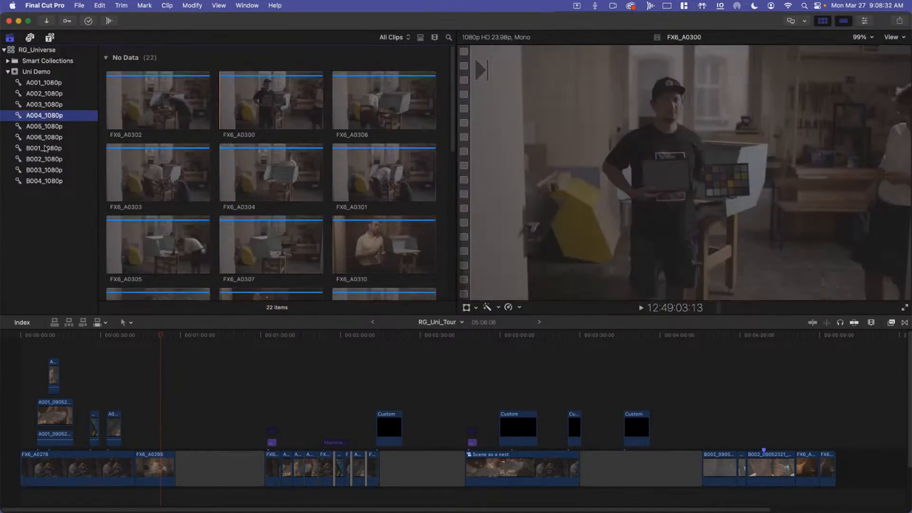
pyautogui.click(45, 148)
pyautogui.click(262, 184)
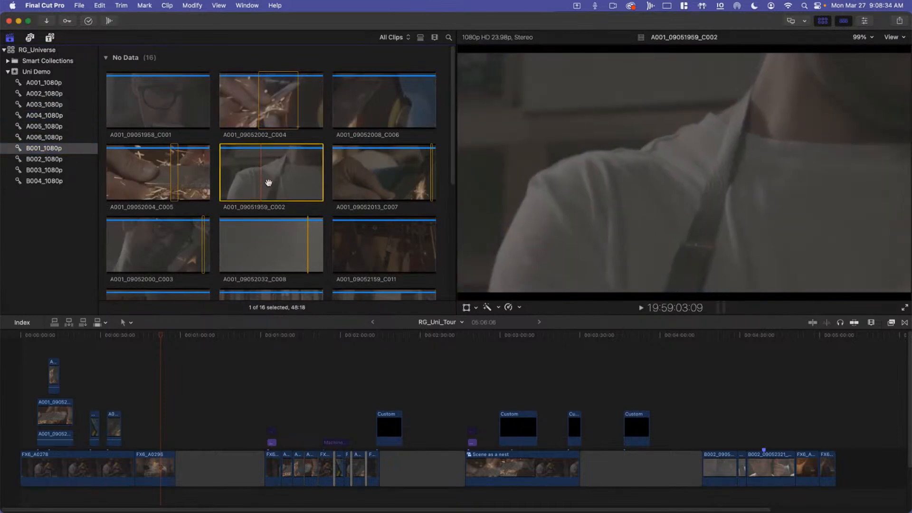
pyautogui.click(288, 60)
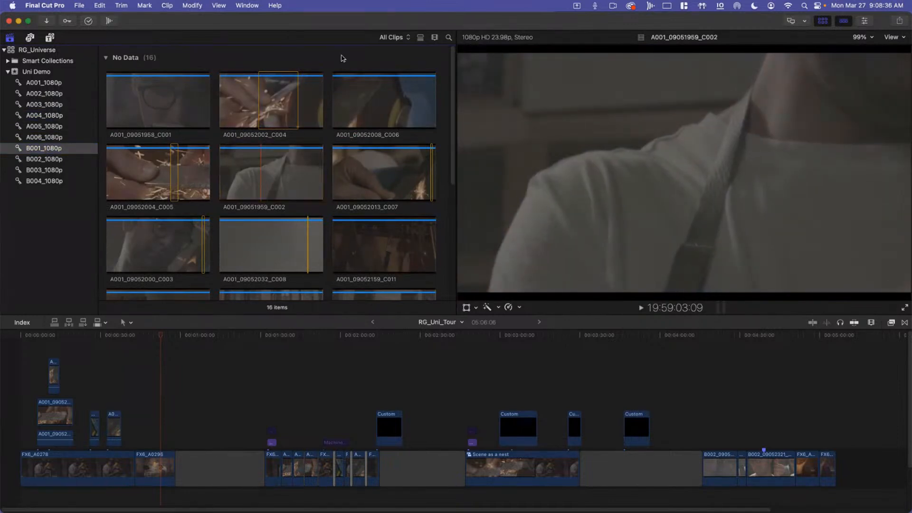
# - Reduce the clip height slightly and preview clips A001_09052002_C004 and A001_09051958_C001
pyautogui.click(434, 37)
pyautogui.moveTo(445, 58); pyautogui.dragTo(455, 61)
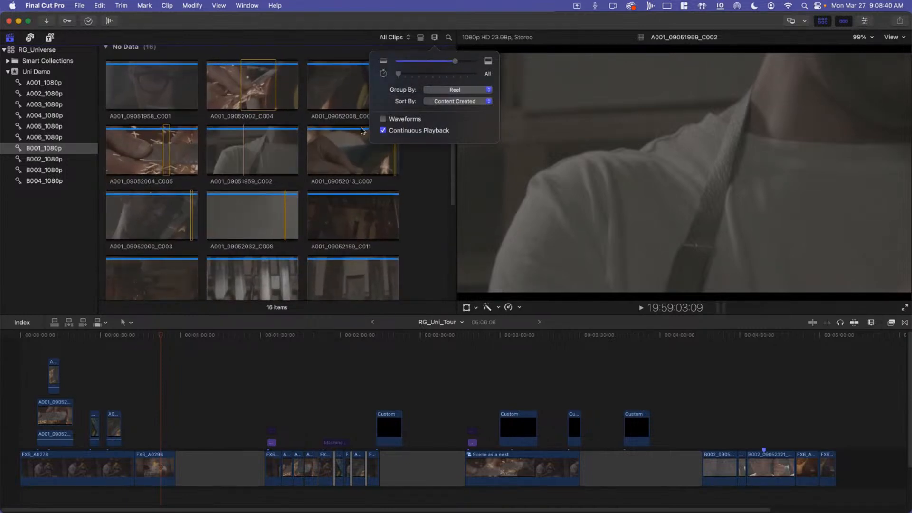
pyautogui.click(255, 105)
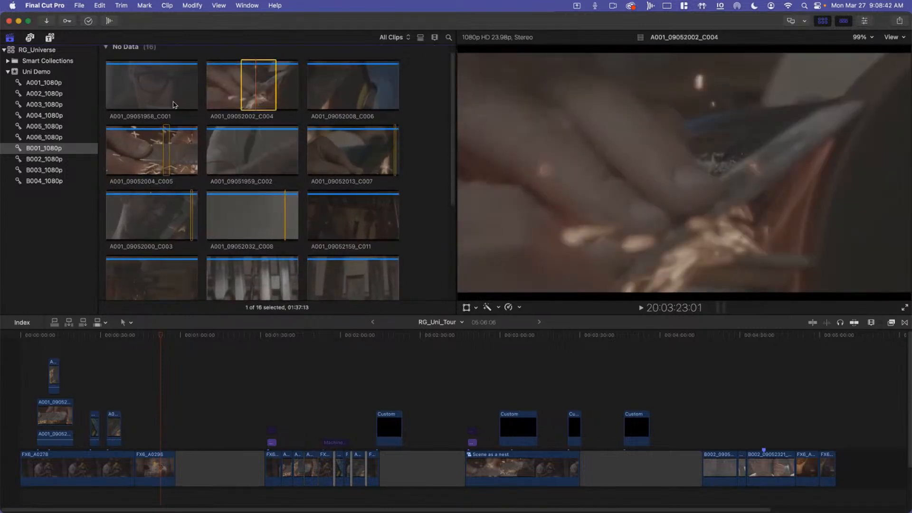
pyautogui.click(141, 99)
pyautogui.click(204, 52)
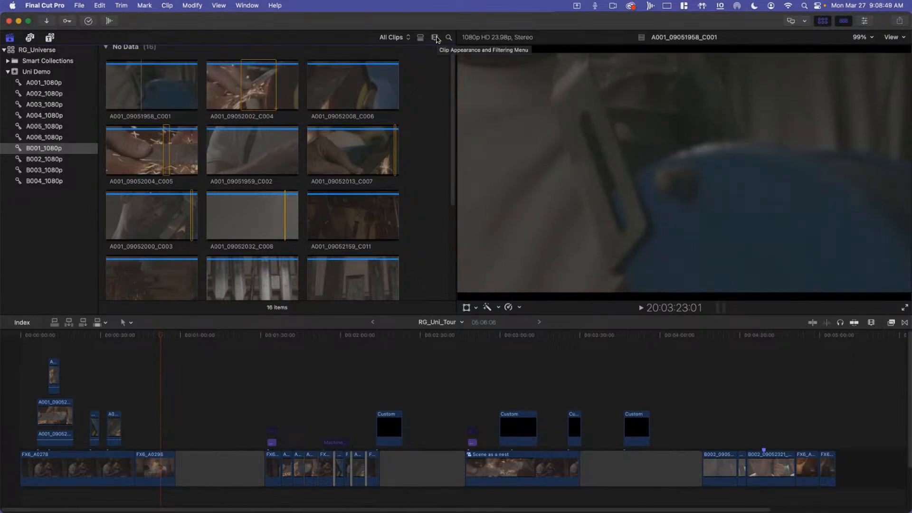
# - Reduce the clip height to about half so all B001_1080p clips fit in the browser
pyautogui.click(435, 38)
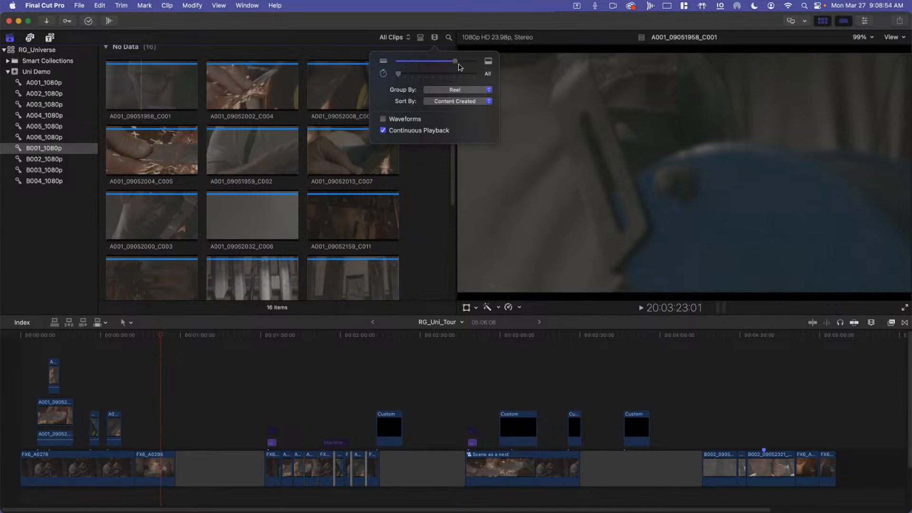
pyautogui.moveTo(454, 65); pyautogui.dragTo(433, 69)
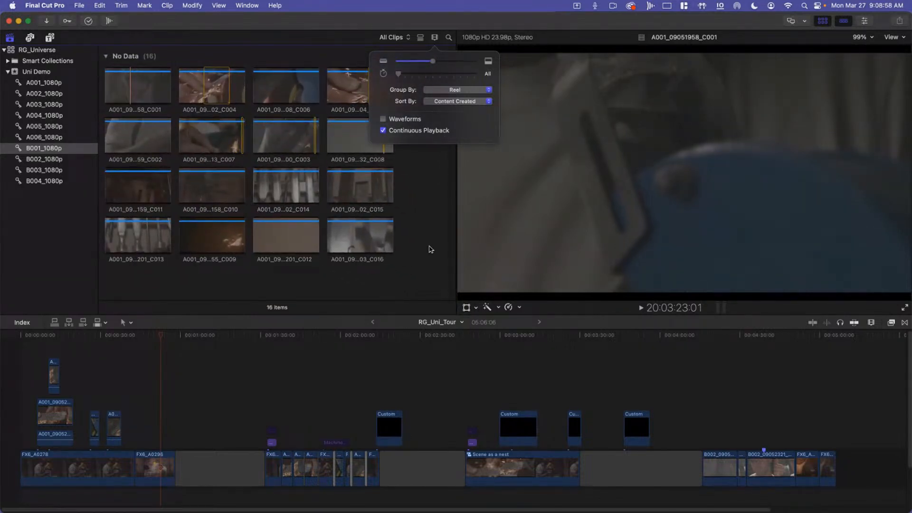
pyautogui.click(441, 104)
# - Examine the Group By choices for the clip browser and leave the grouping set to Reel
pyautogui.click(434, 37)
pyautogui.click(455, 92)
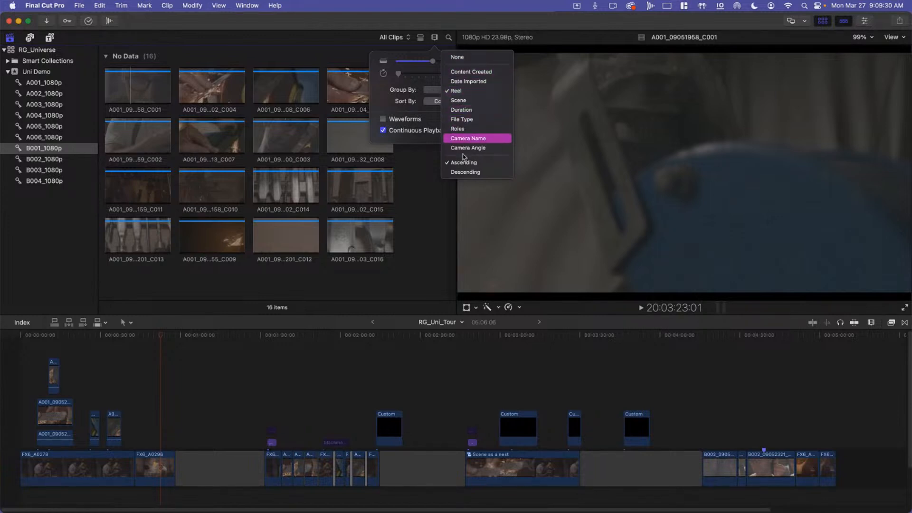
pyautogui.click(415, 79)
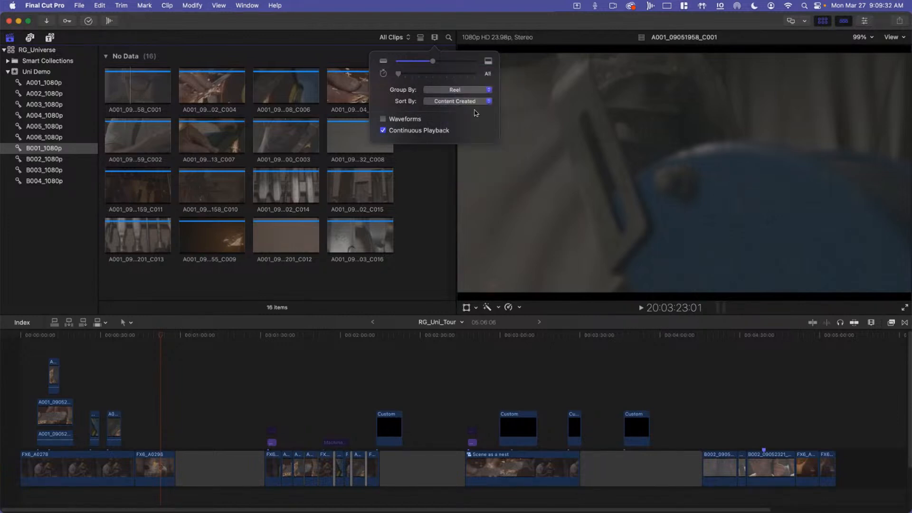
pyautogui.click(312, 64)
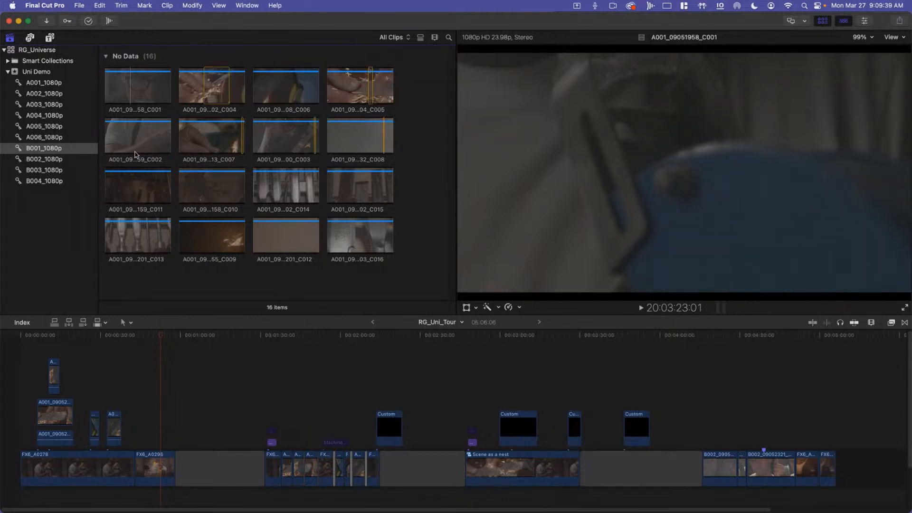
# - Show the clips of A005_1080p and hide the Libraries sidebar
pyautogui.click(42, 128)
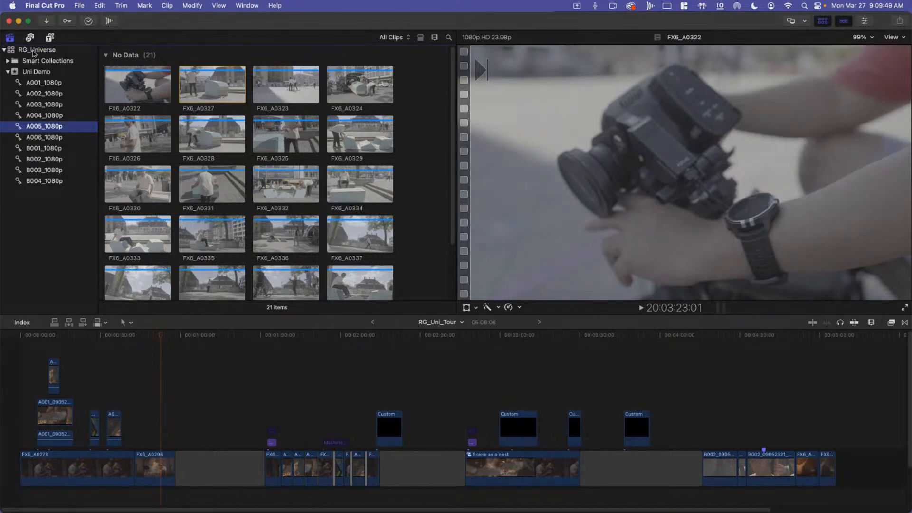
pyautogui.click(10, 38)
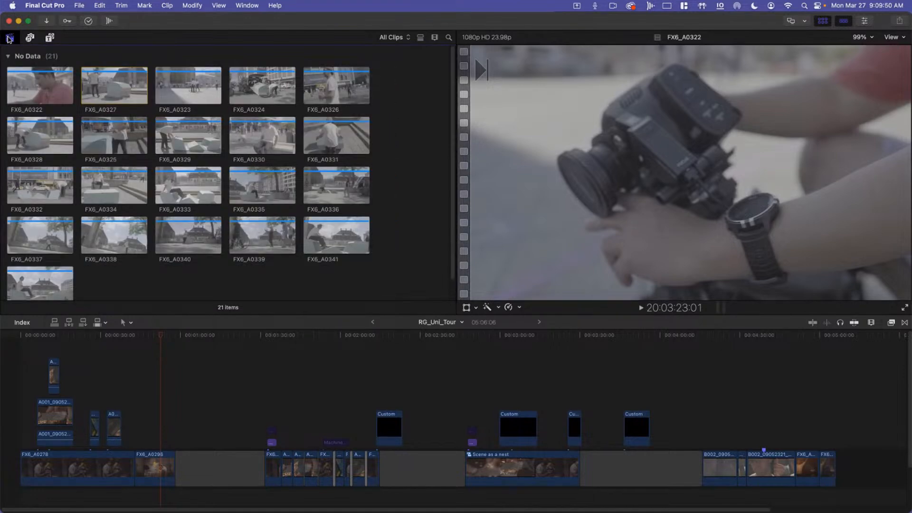
# - Switch to Titles and Generators, hide its sidebar, and preview the Custom solid generator
pyautogui.click(49, 38)
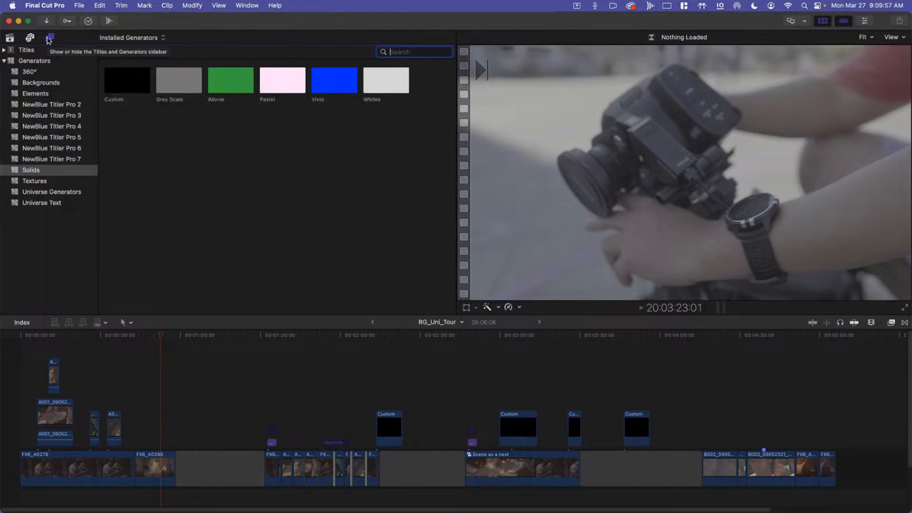
pyautogui.click(50, 38)
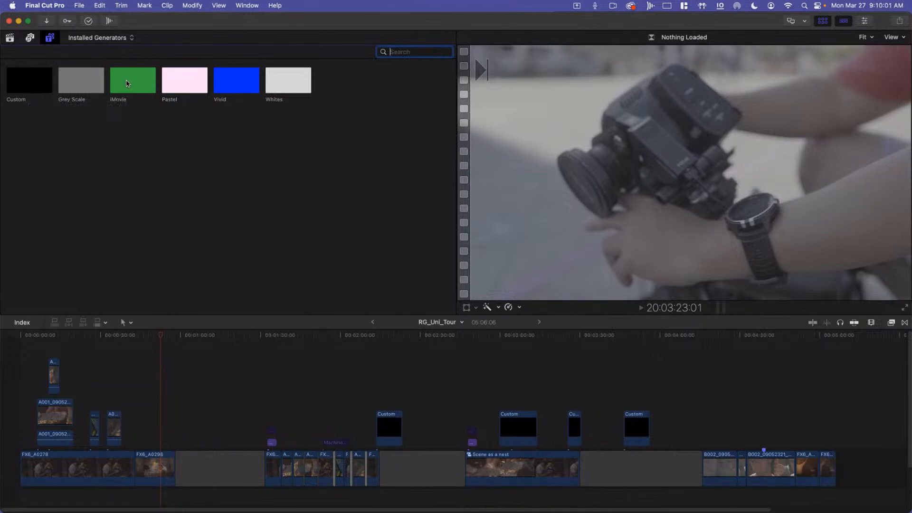
pyautogui.click(16, 86)
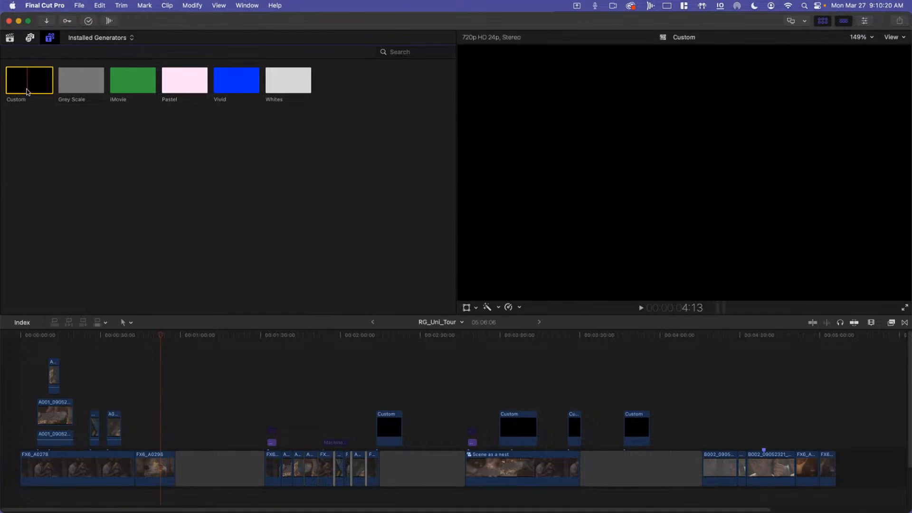
# - Toggle the Titles and Generators sidebar, check the Installed Generators choices, and leave the sidebar shown
pyautogui.click(49, 38)
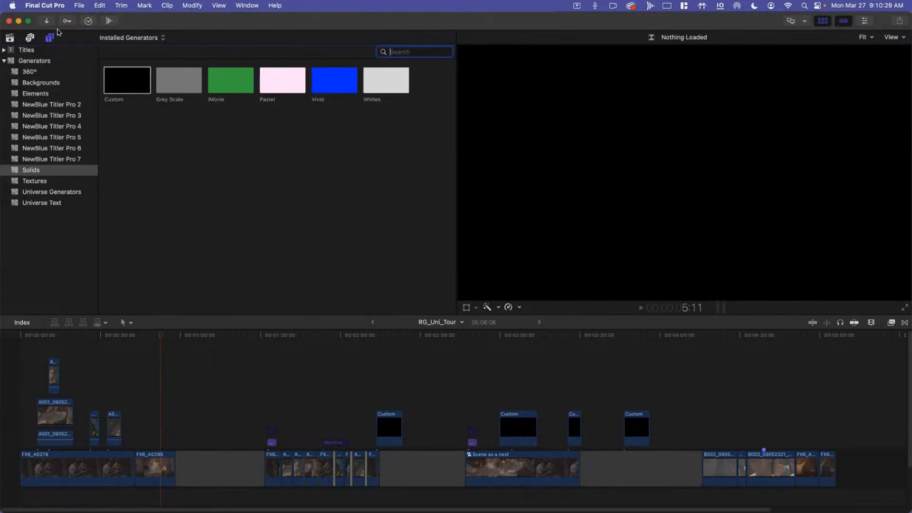
pyautogui.click(50, 39)
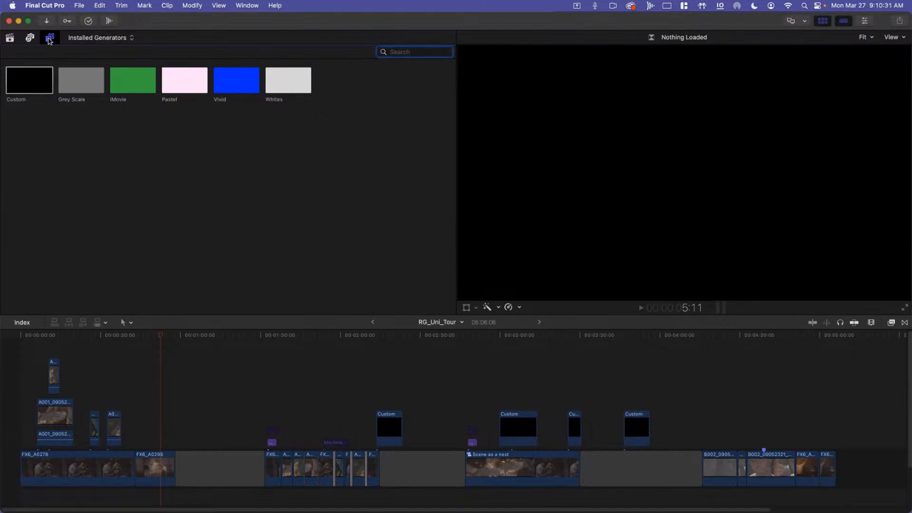
pyautogui.click(124, 38)
pyautogui.click(93, 63)
pyautogui.click(53, 40)
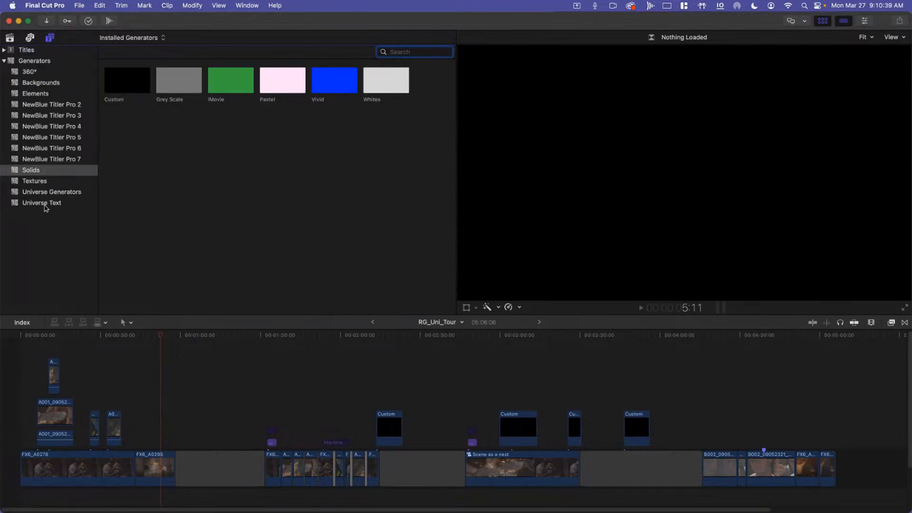
# - Show all installed titles with the Generators category collapsed, and examine the options offered for Basic Title
pyautogui.click(28, 50)
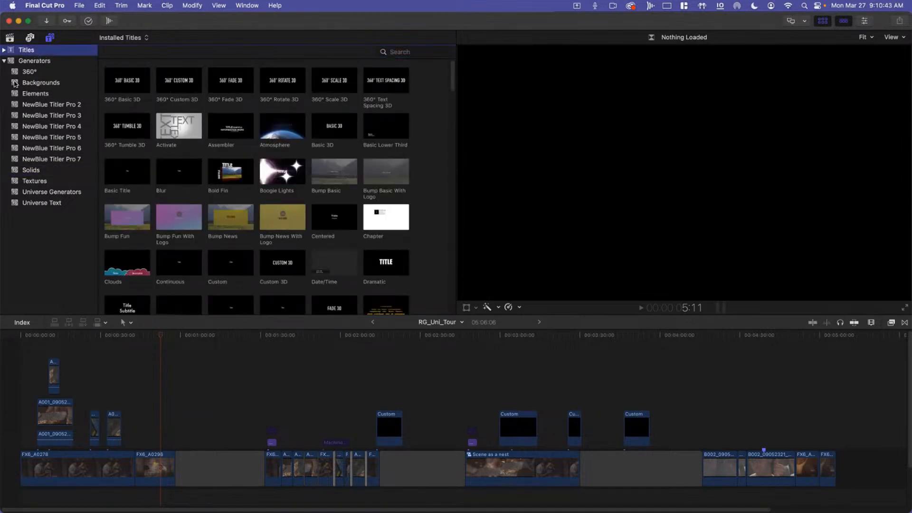
pyautogui.click(4, 61)
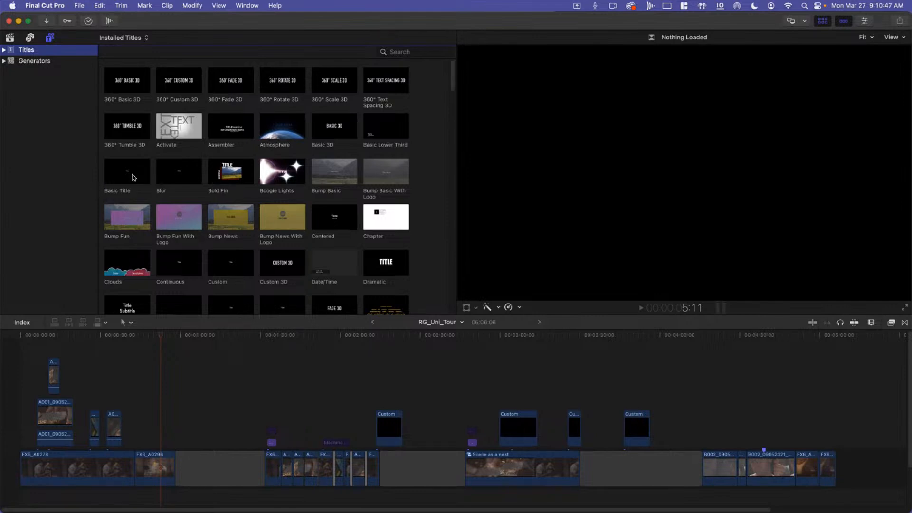
pyautogui.click(133, 177)
pyautogui.rightClick(124, 180)
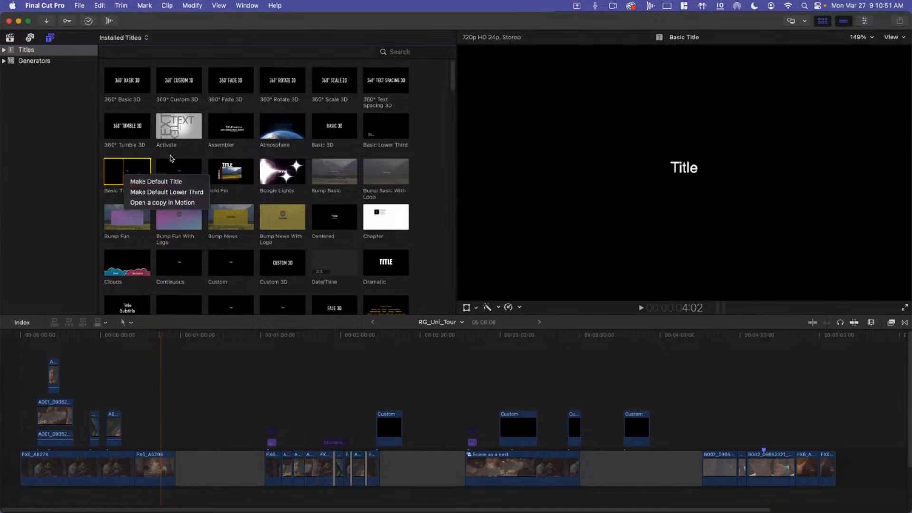
pyautogui.click(154, 161)
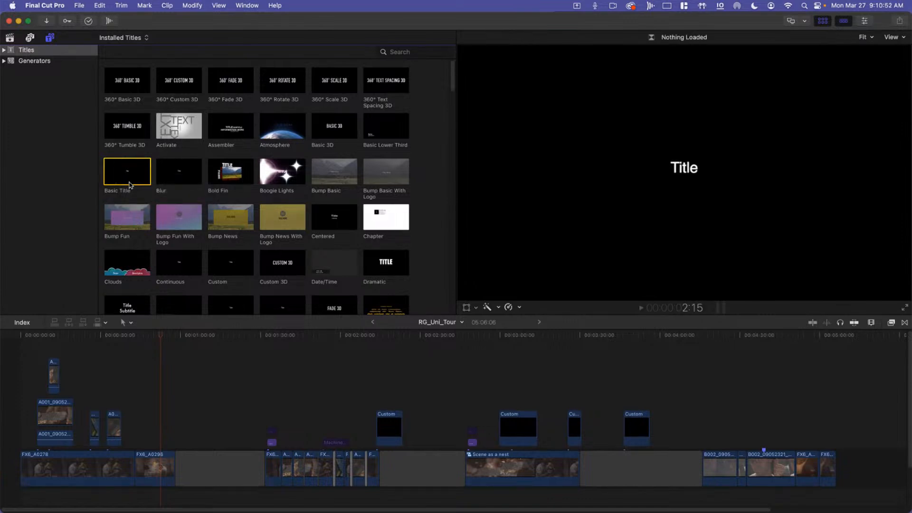
# - Search the installed titles for "Basic Title", and clear the search to list all titles again
pyautogui.click(431, 52)
pyautogui.write('Basic')
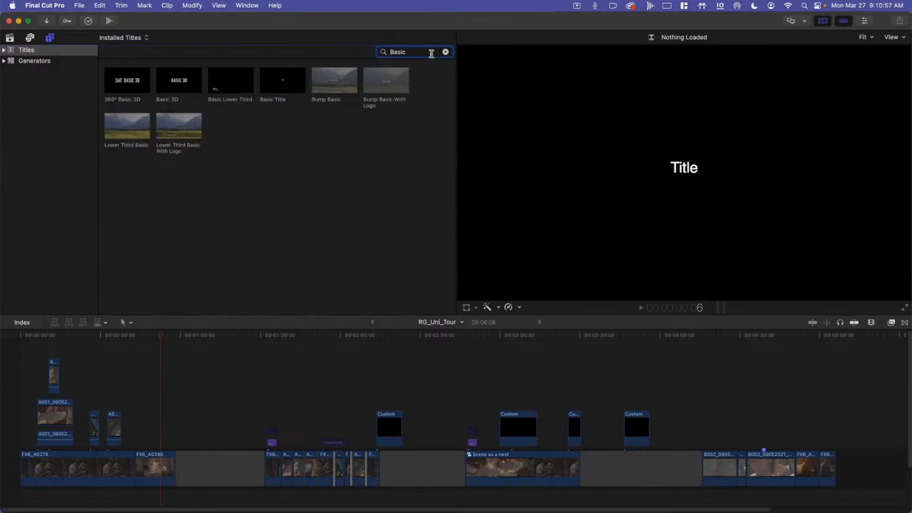
pyautogui.write(' Title')
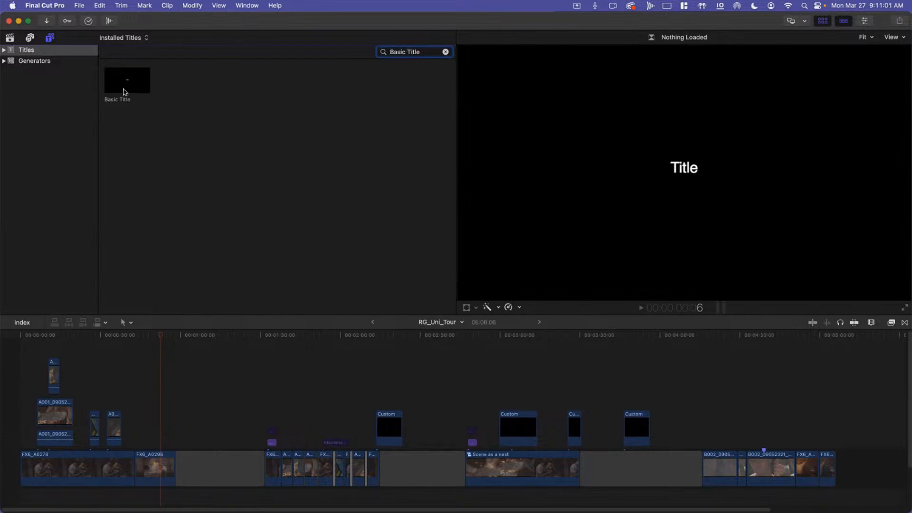
pyautogui.tripleClick(439, 52)
pyautogui.press('BackSpace')
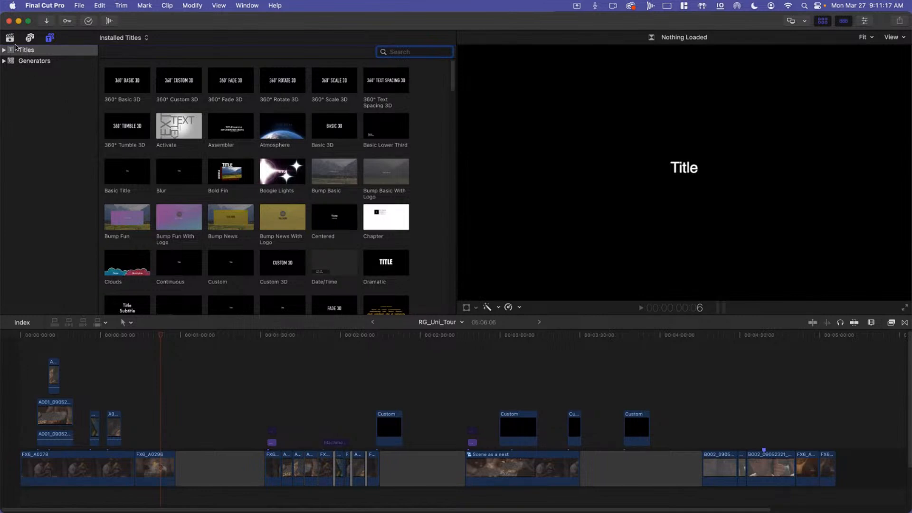
# - Leave Titles and Generators, return to the RG_Universe library, and show the clips of B001_1080p
pyautogui.click(50, 38)
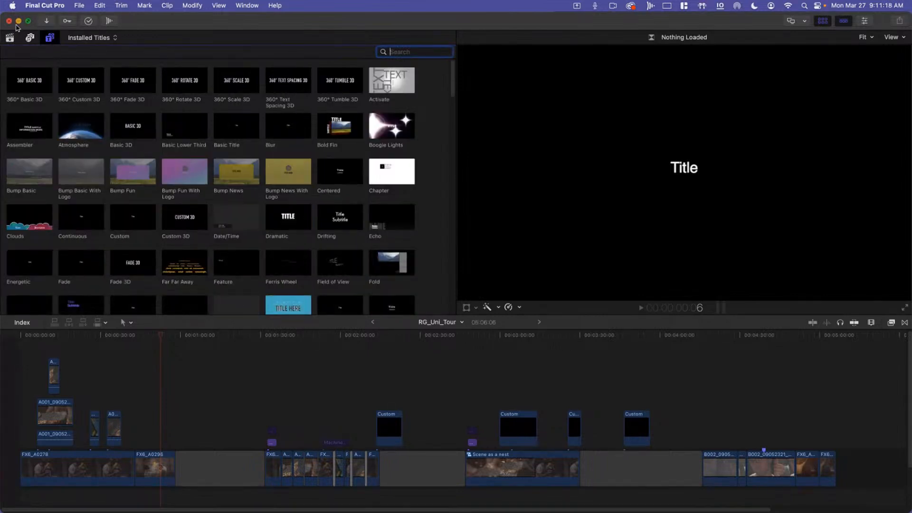
pyautogui.click(10, 37)
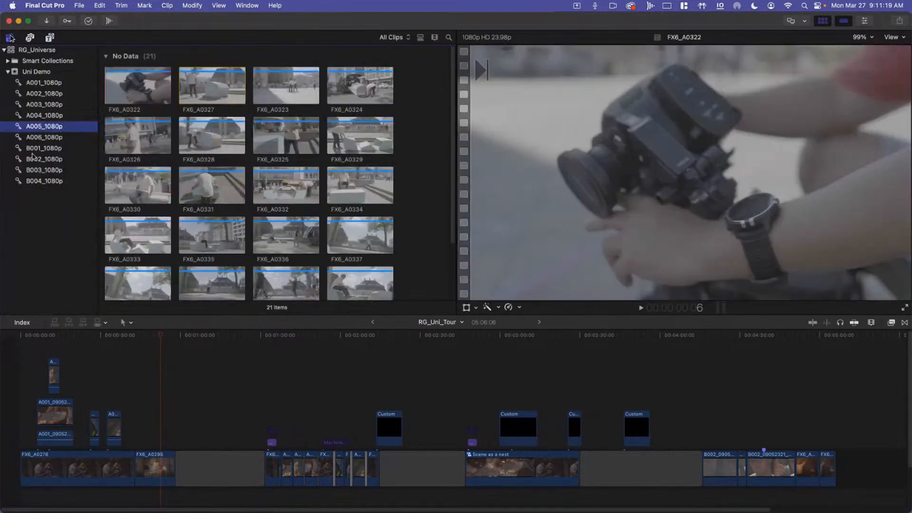
pyautogui.click(186, 422)
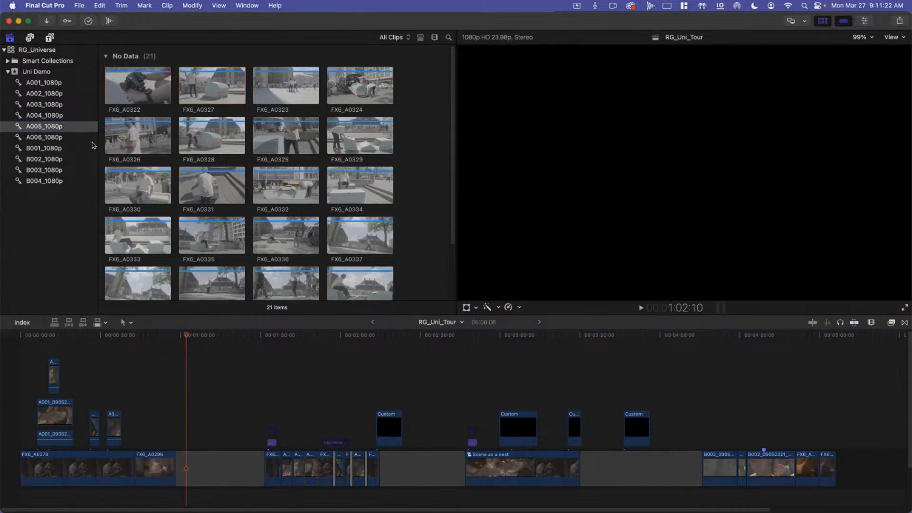
pyautogui.click(40, 148)
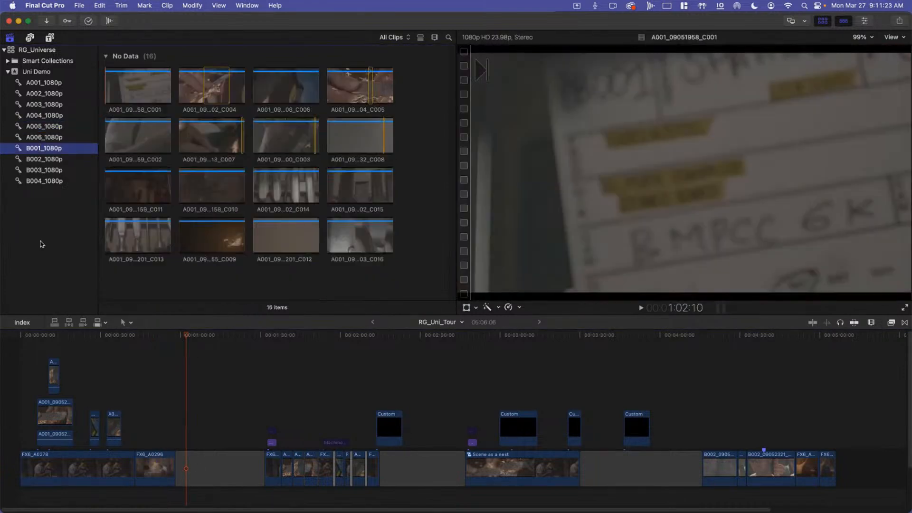
# - Check frames at a few points in the RG_Uni_Tour timeline, and return the playhead to the project start
pyautogui.click(220, 388)
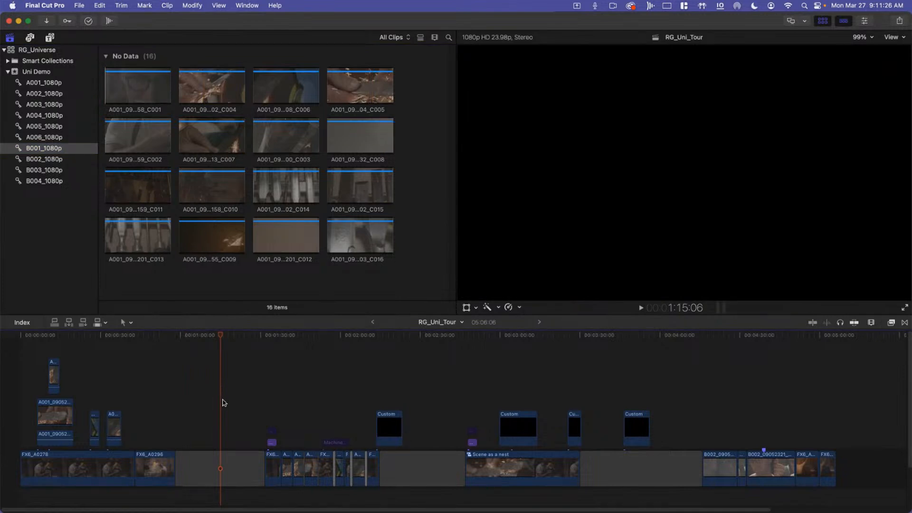
pyautogui.click(158, 358)
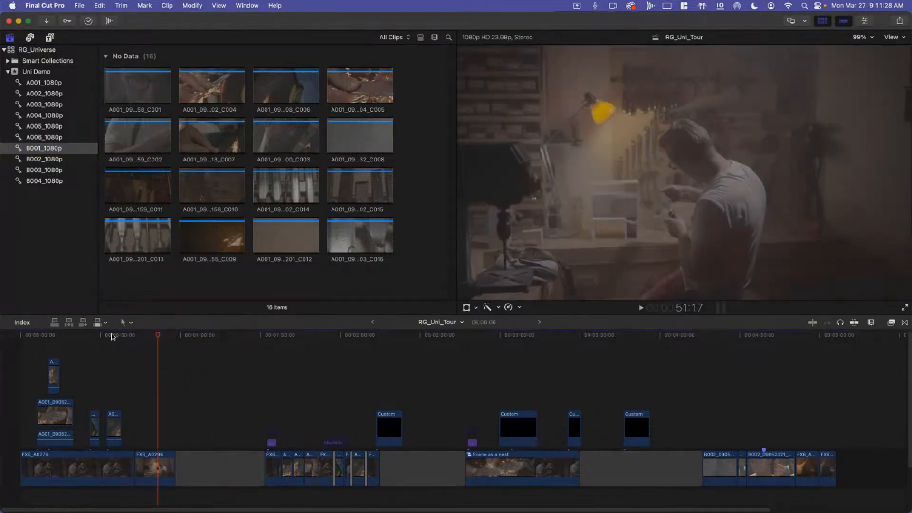
pyautogui.press('Home')
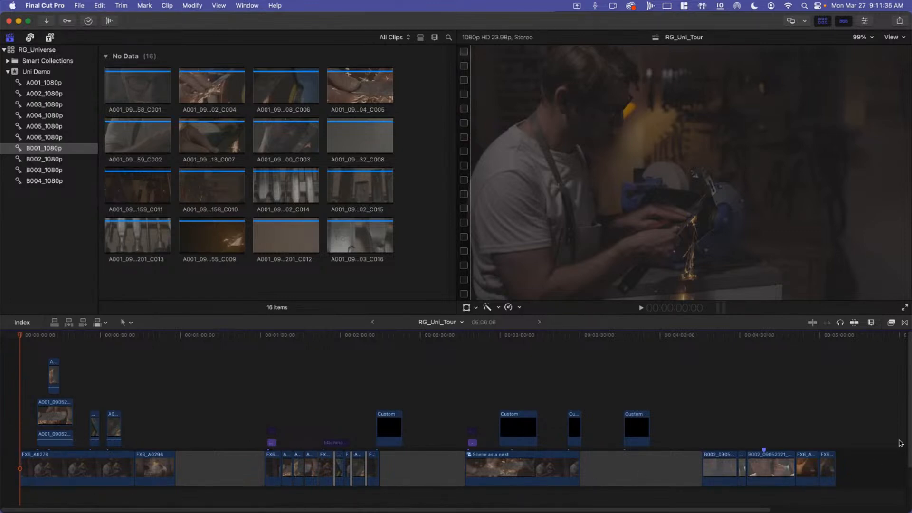
# - Turn on video and audio skimming, and place the playhead in the timeline at 31:17 and at 47:02
pyautogui.click(814, 323)
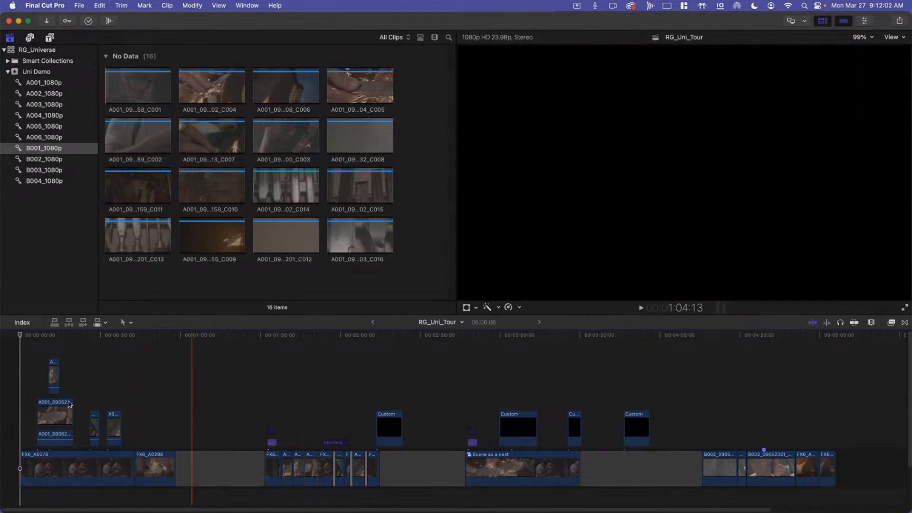
pyautogui.click(104, 354)
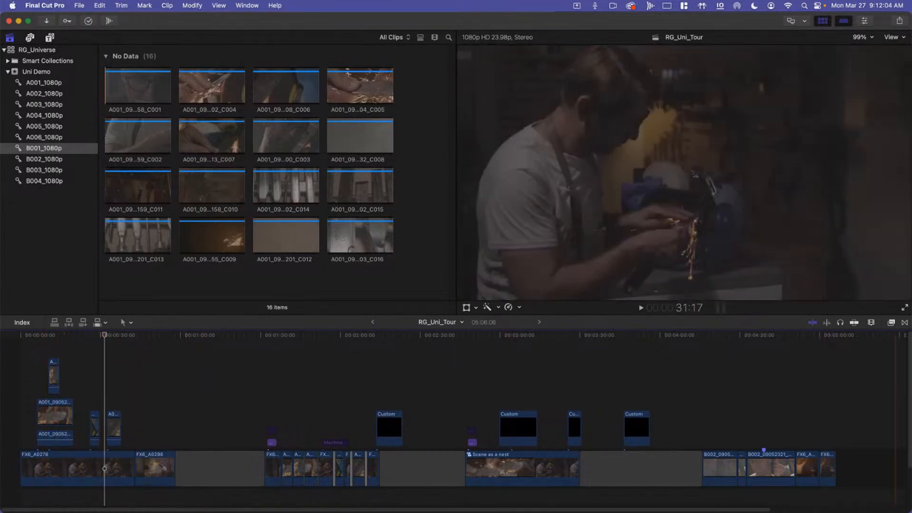
pyautogui.click(145, 406)
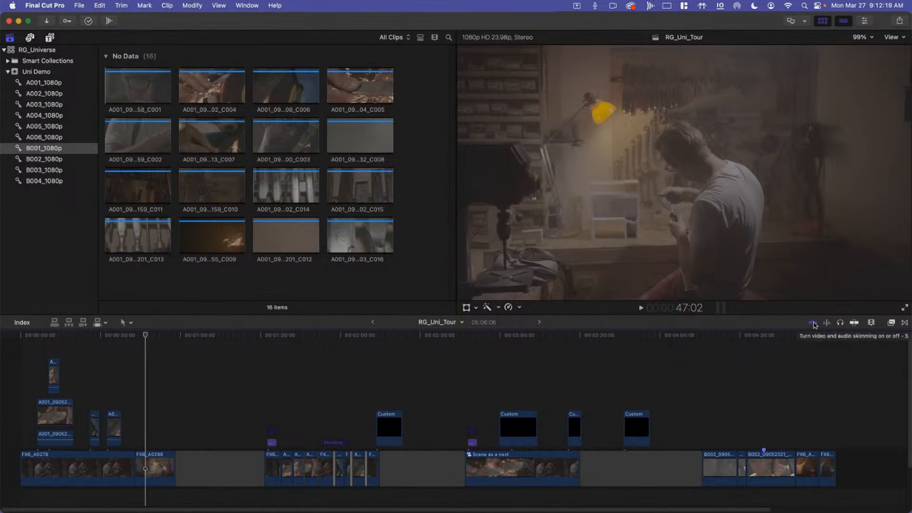
# - Toggle skimming off and on, skim the timeline and park the playhead at 1:56:19, and leave skimming off
pyautogui.press('s')
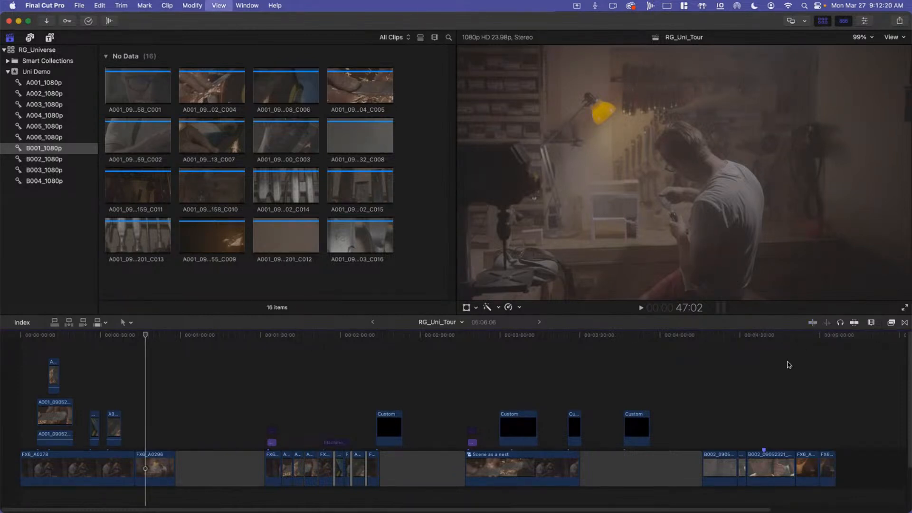
pyautogui.press('s')
pyautogui.press('s')
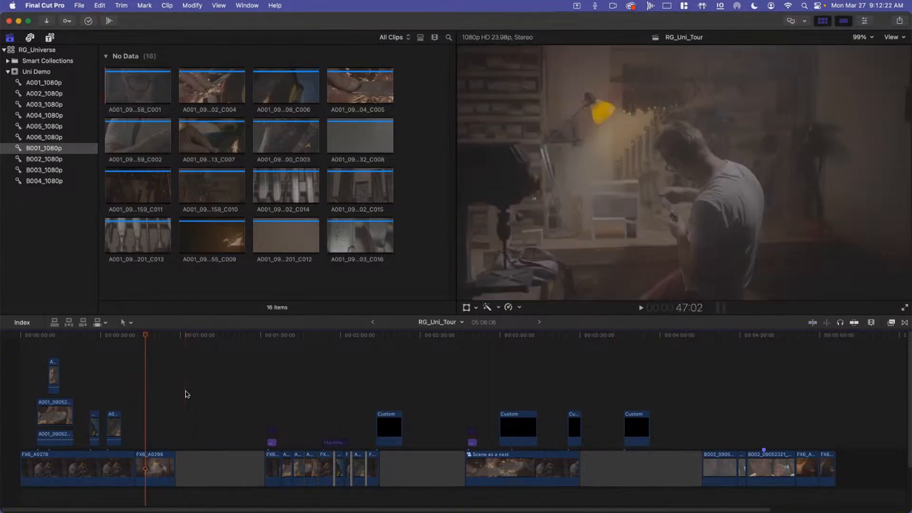
pyautogui.press('s')
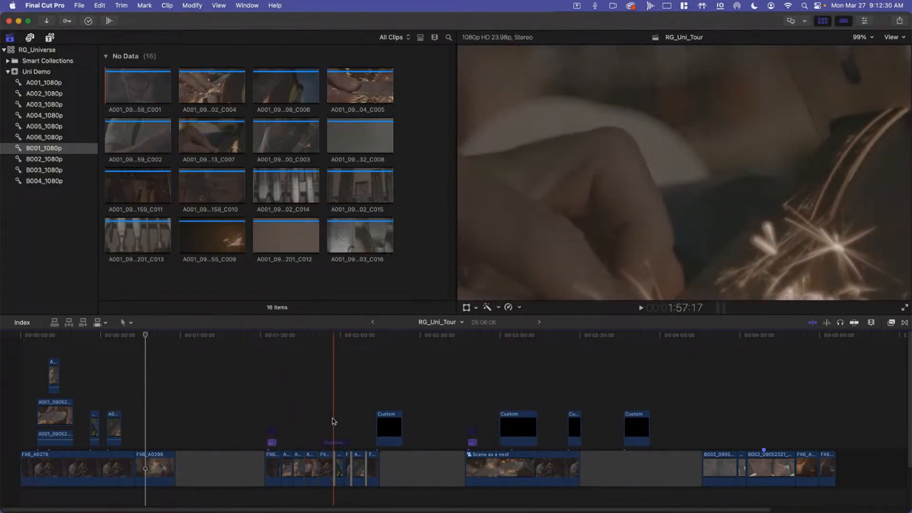
pyautogui.click(333, 420)
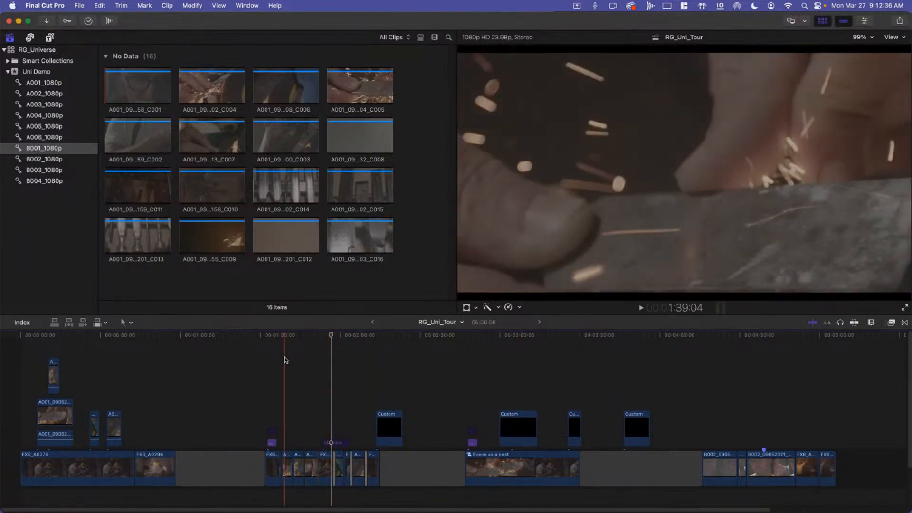
pyautogui.press('s')
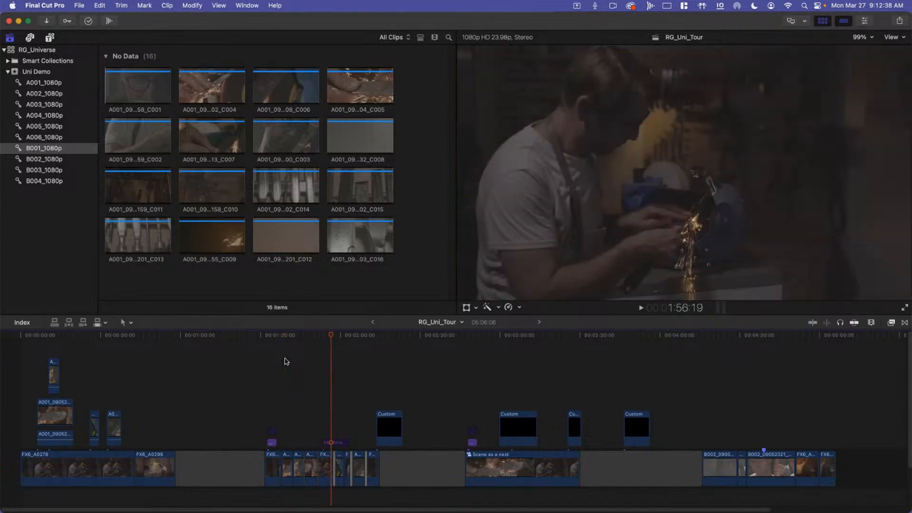
# - Select the first primary storyline clip, FX6_A0278, and scrub the playhead to 12:15 over the stacked clips above it
pyautogui.click(50, 338)
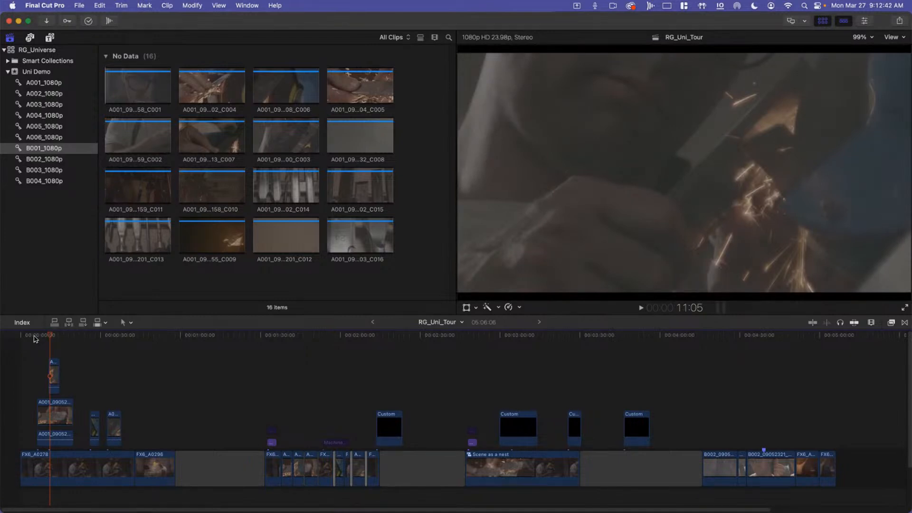
pyautogui.click(34, 338)
pyautogui.click(67, 470)
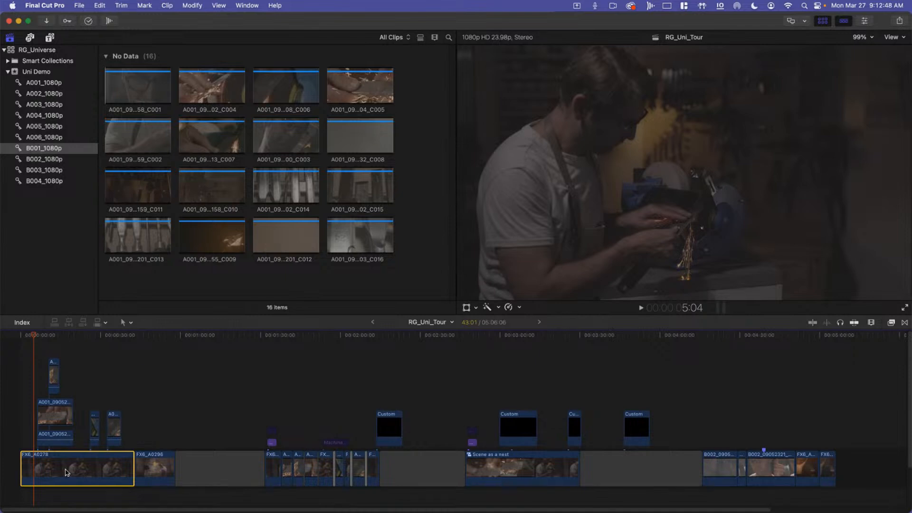
pyautogui.click(29, 338)
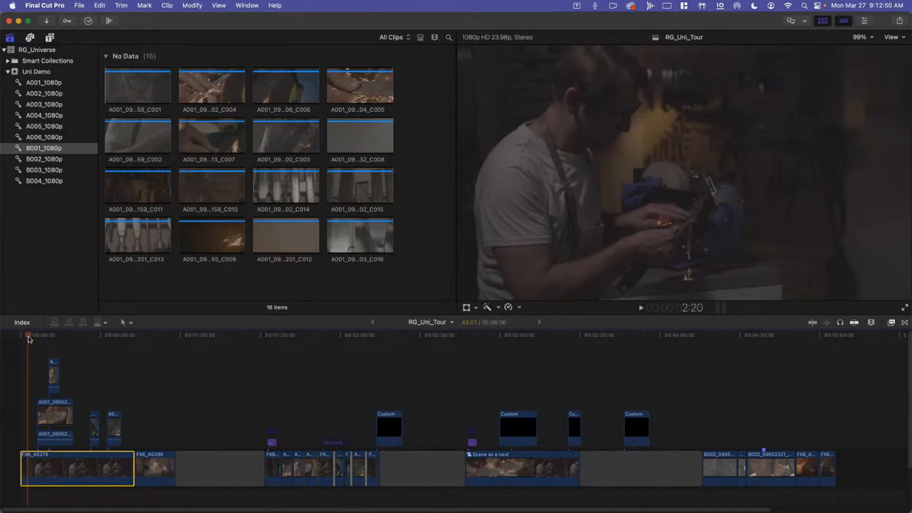
pyautogui.moveTo(28, 338); pyautogui.dragTo(53, 337)
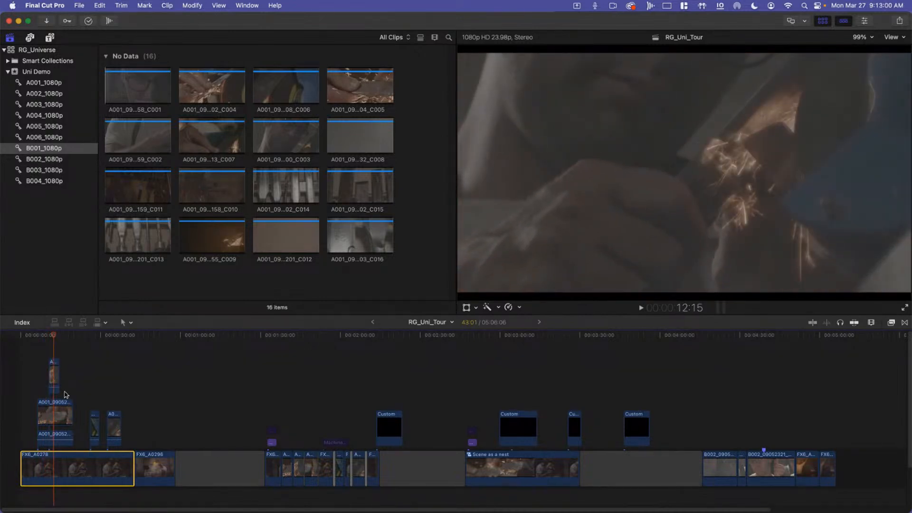
# - Examine the connected clips stacked above FX6_A0278 in close-up, and move the playhead to 20:11, just past them
pyautogui.press('super+equal')
pyautogui.press('super+equal')
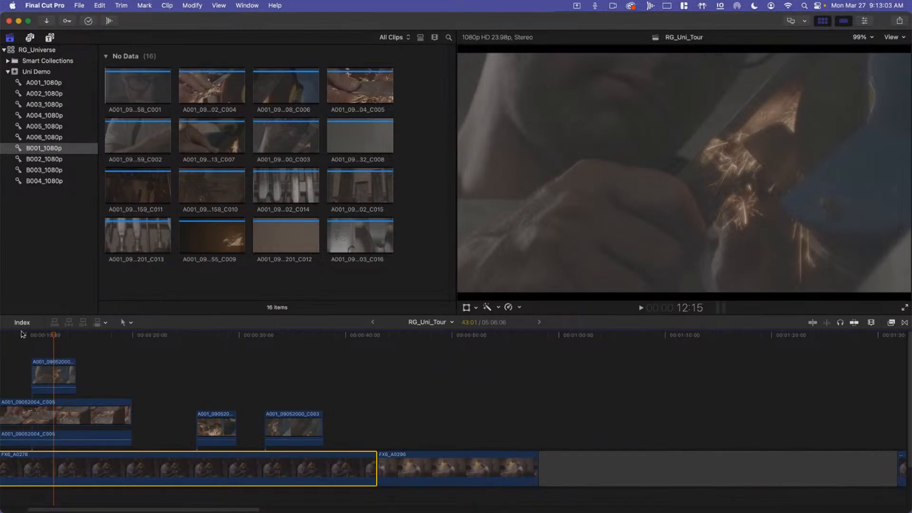
pyautogui.hscroll(-5, 29, 351)
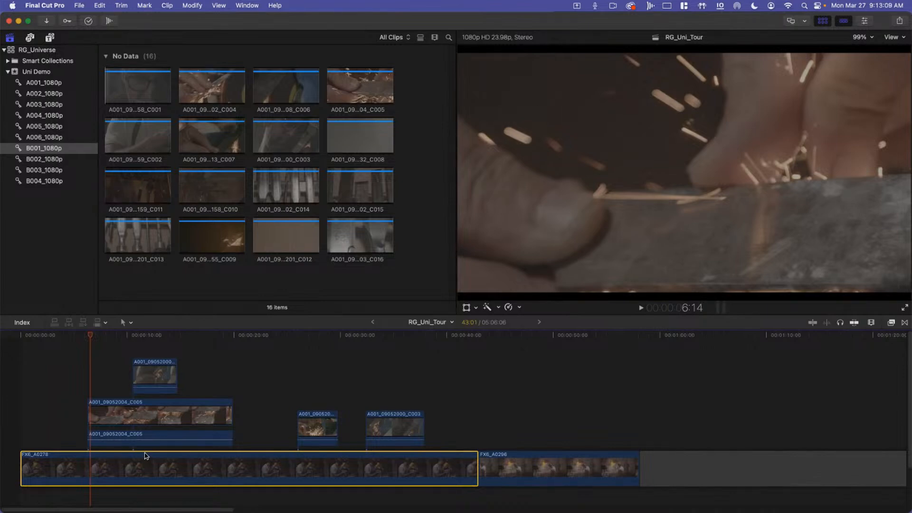
pyautogui.moveTo(138, 436)
pyautogui.click(239, 338)
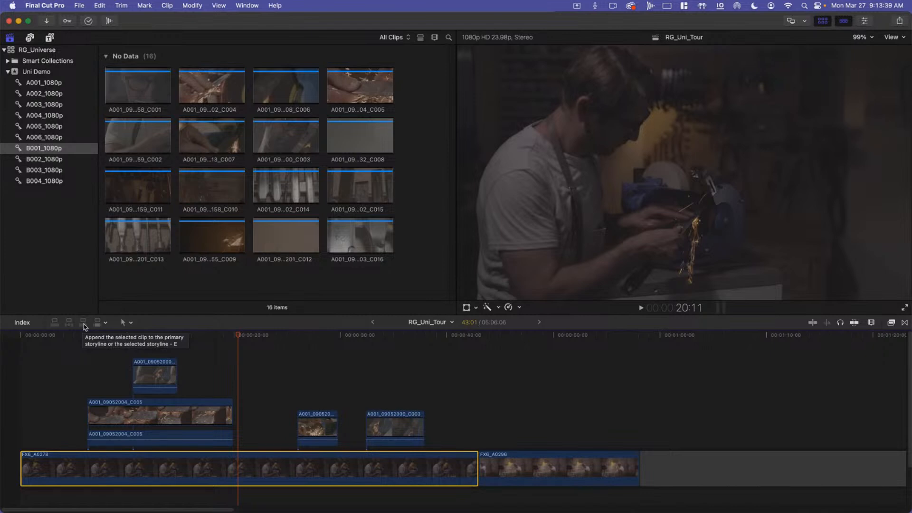
# - Deselect the clip, fit the whole project in the timeline, and scrub the playhead to 52:06 in FX6_A0296
pyautogui.click(502, 398)
pyautogui.hotkey('shift', 'z')
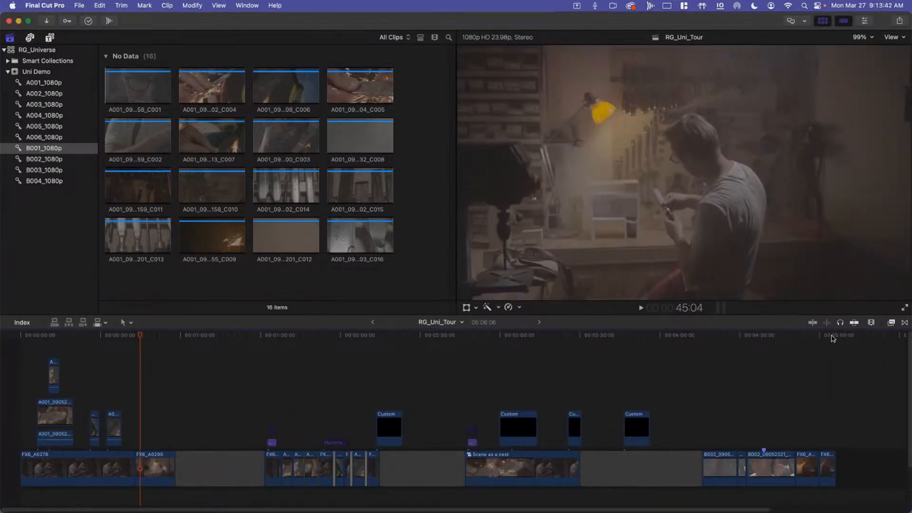
pyautogui.click(219, 334)
pyautogui.moveTo(219, 334); pyautogui.dragTo(160, 376)
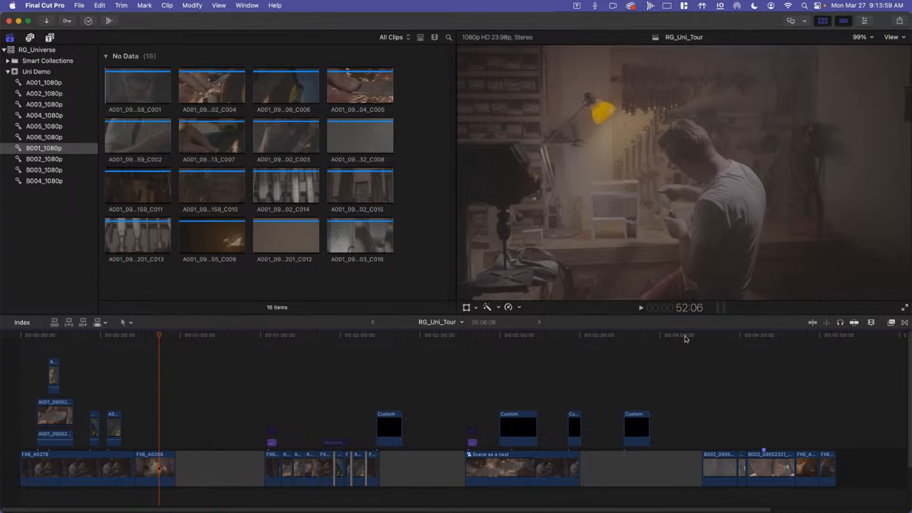
# - Step the playhead edit by edit through the last clips, and park it at the project end, 5:06:06
pyautogui.moveTo(734, 335); pyautogui.dragTo(717, 363)
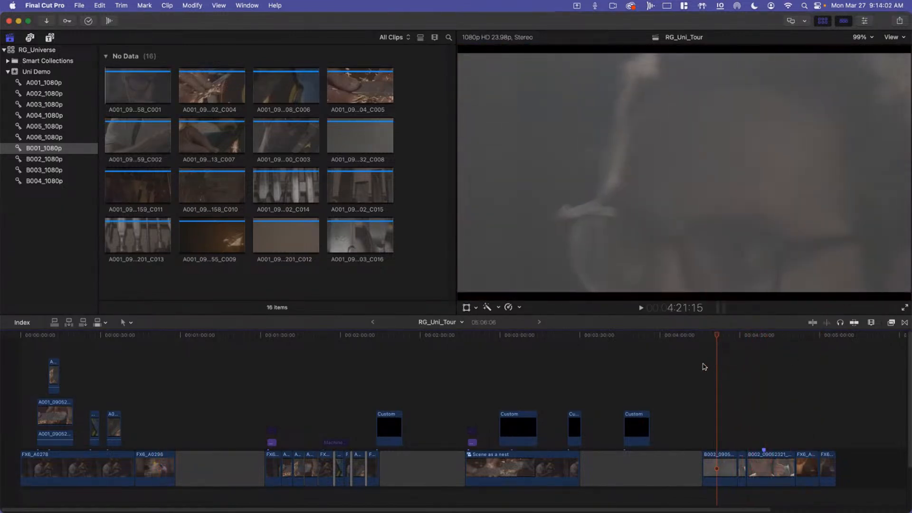
pyautogui.press('Down')
pyautogui.press('Down')
pyautogui.press('Down')
pyautogui.press('Down')
pyautogui.press('Down')
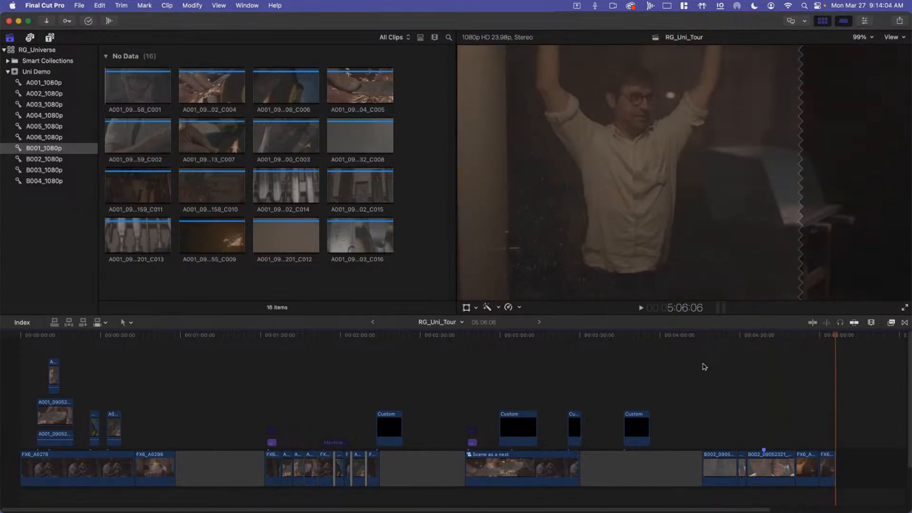
pyautogui.click(729, 378)
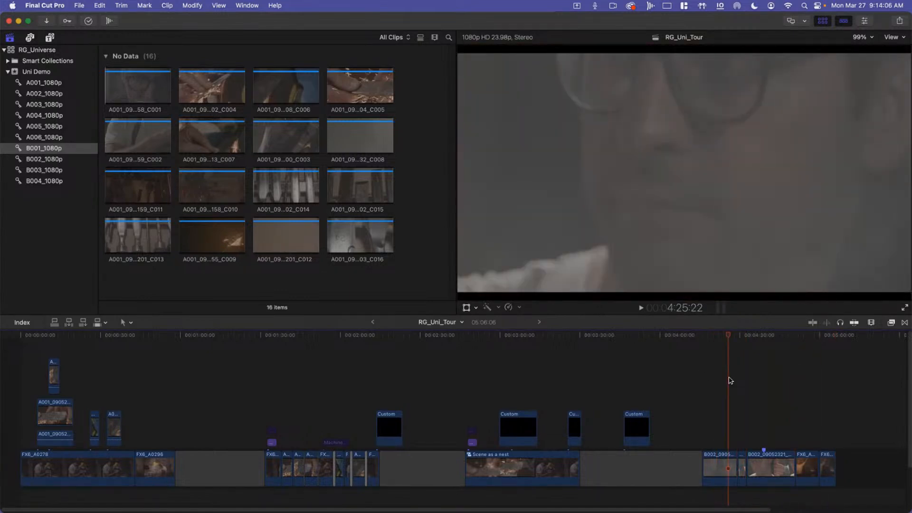
pyautogui.press('End')
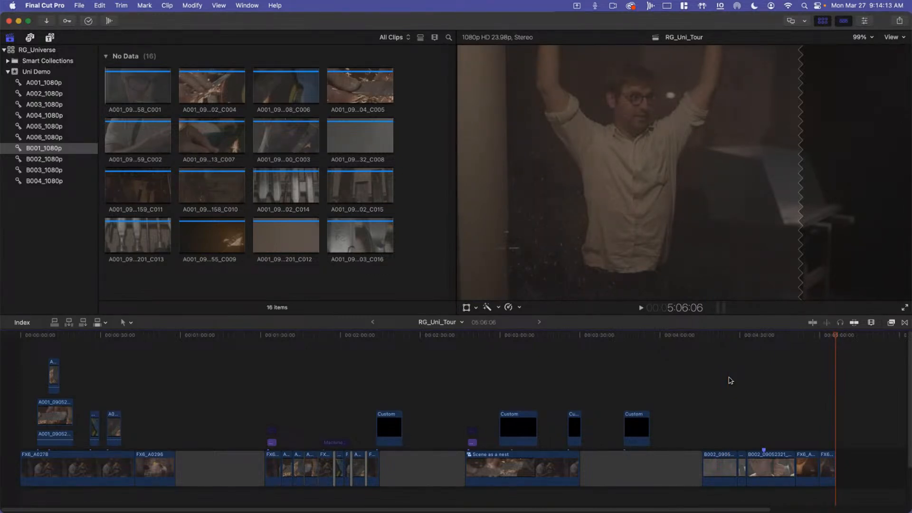
# - Insert a three-second gap clip at the end of the project and remove it again
pyautogui.hotkey('alt', 'w')
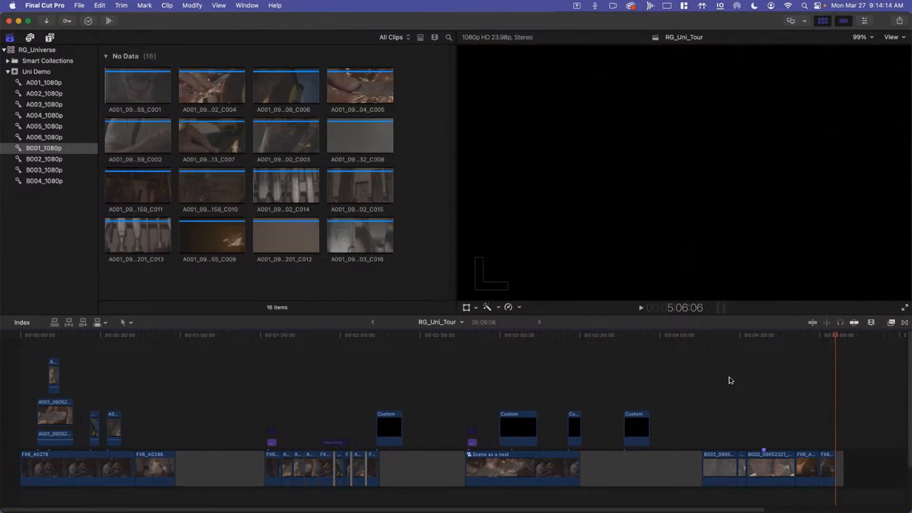
pyautogui.click(840, 469)
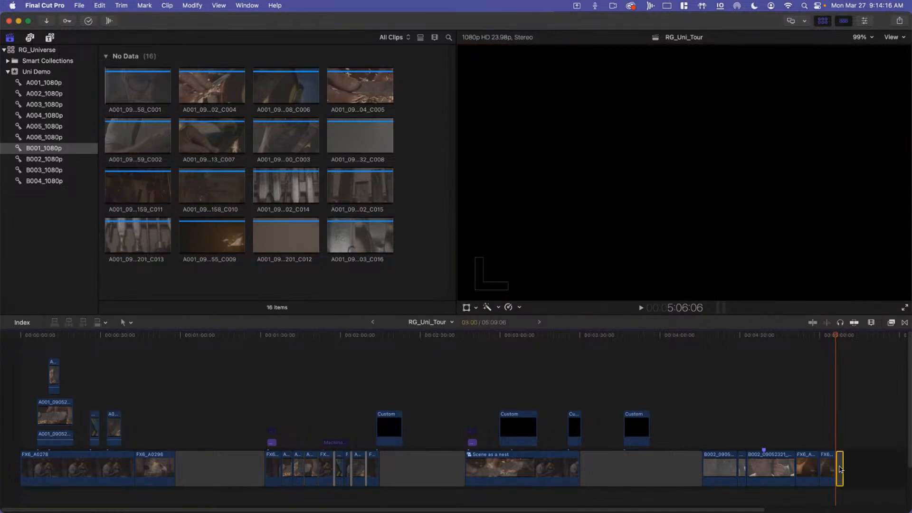
pyautogui.press('Delete')
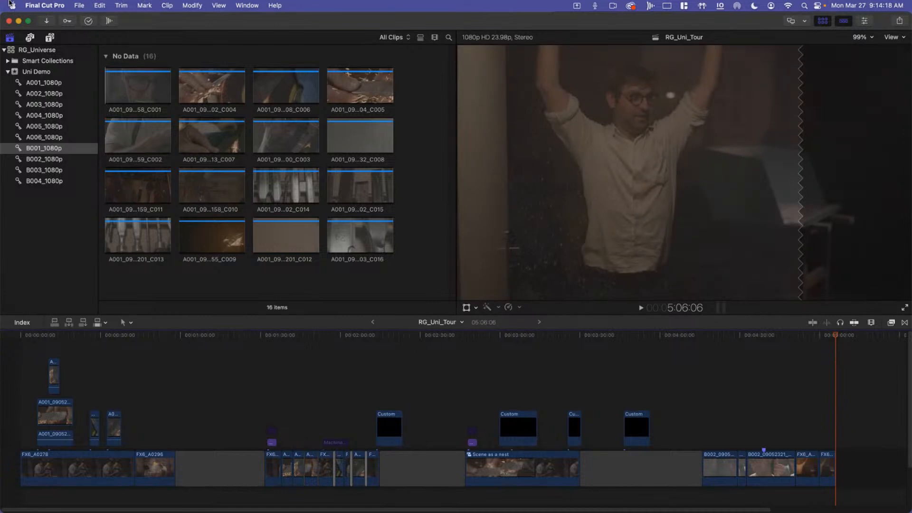
# - Insert a gap clip at the end of the project and lengthen it to about 4:23:14
pyautogui.click(99, 5)
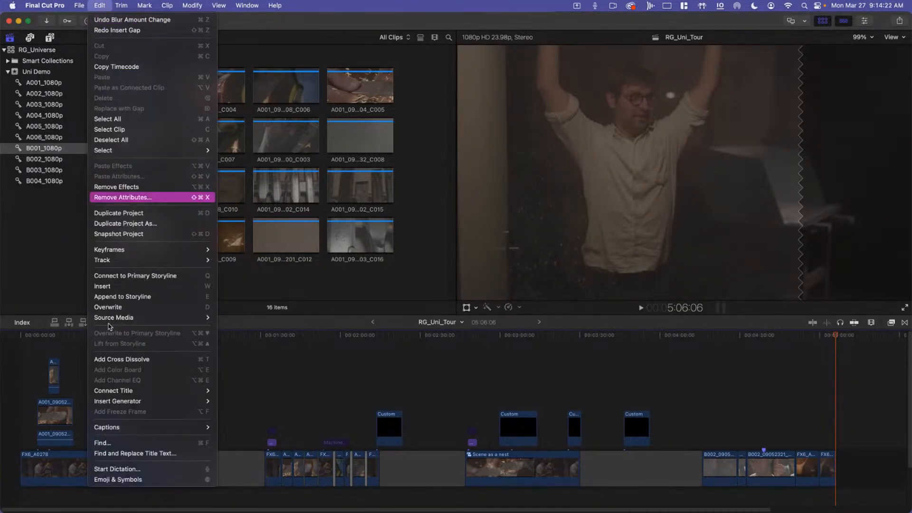
pyautogui.moveTo(143, 403)
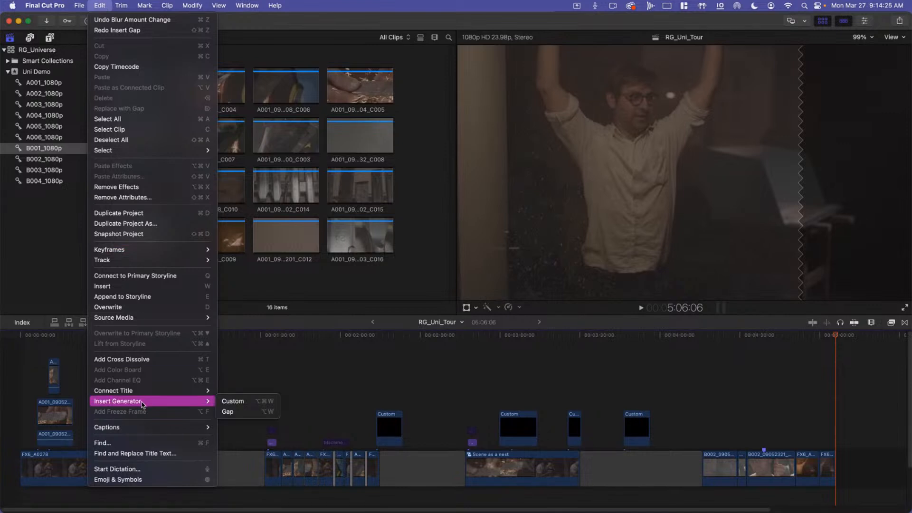
pyautogui.click(262, 412)
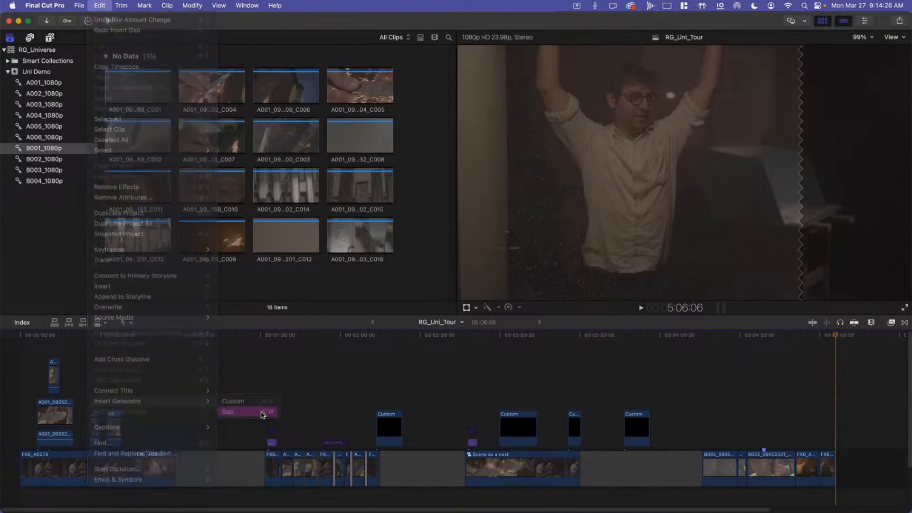
pyautogui.click(833, 400)
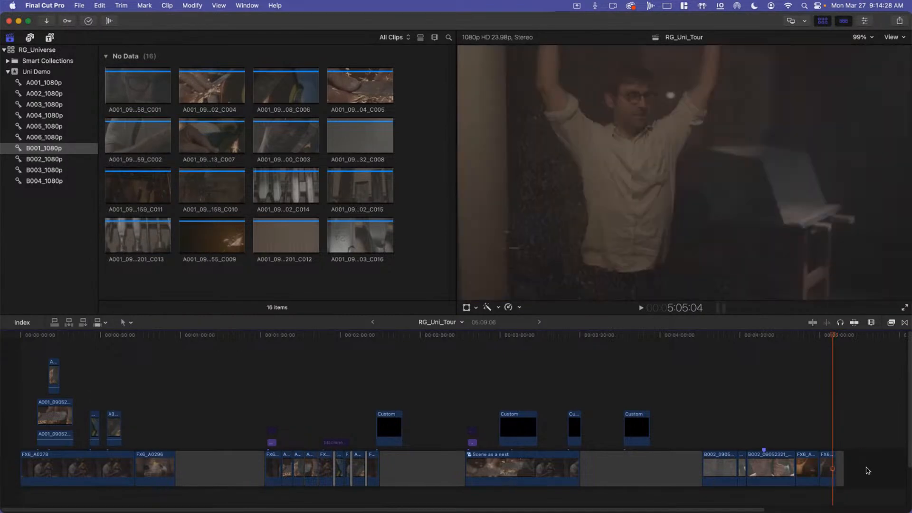
pyautogui.moveTo(842, 466); pyautogui.dragTo(212, 442)
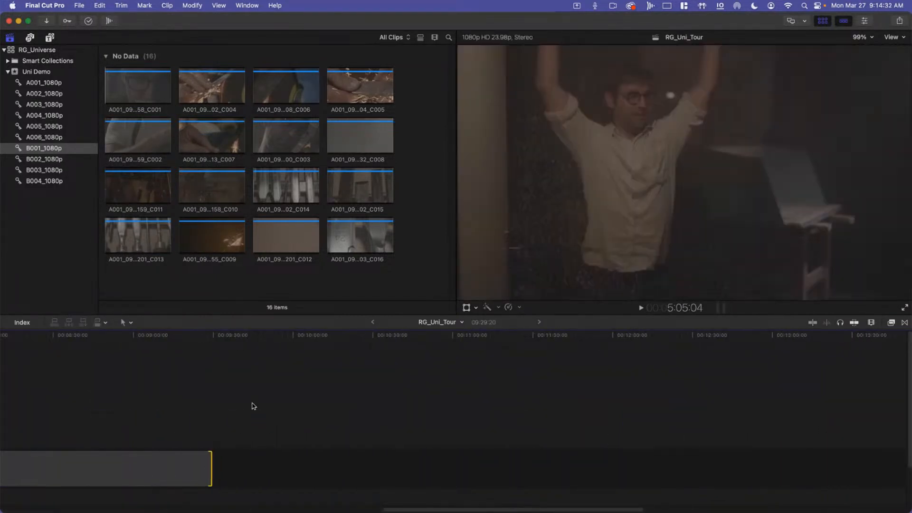
# - Zoom out until the whole project shows in the timeline, and park the playhead at the gap's end, 9:29:20
pyautogui.press('super+minus')
pyautogui.press('super+minus')
pyautogui.press('super+minus')
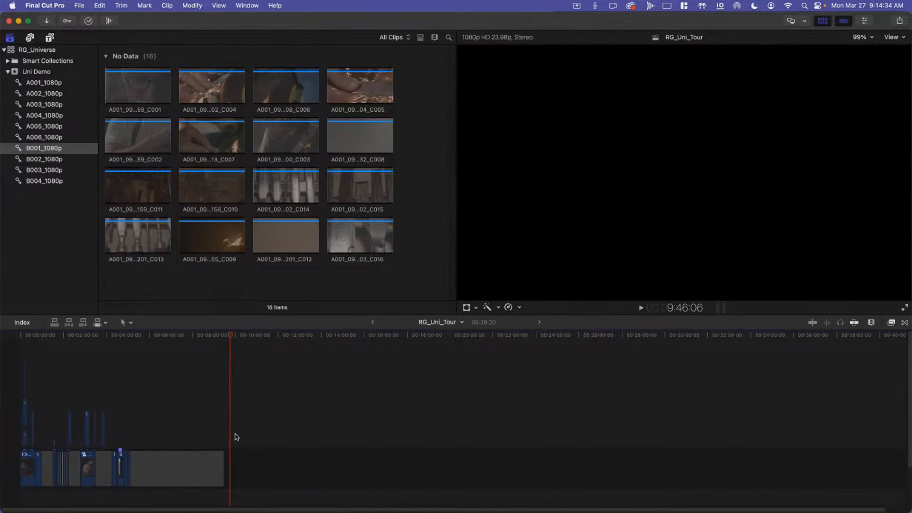
pyautogui.press('Up')
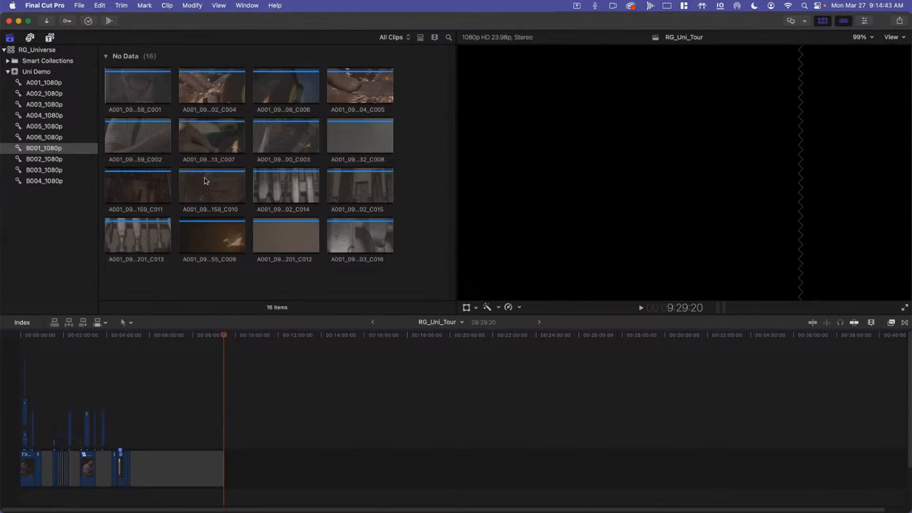
# - Turn on skimming and select a range of about 1:07:06 within browser clip A001_09051958_C001
pyautogui.click(212, 196)
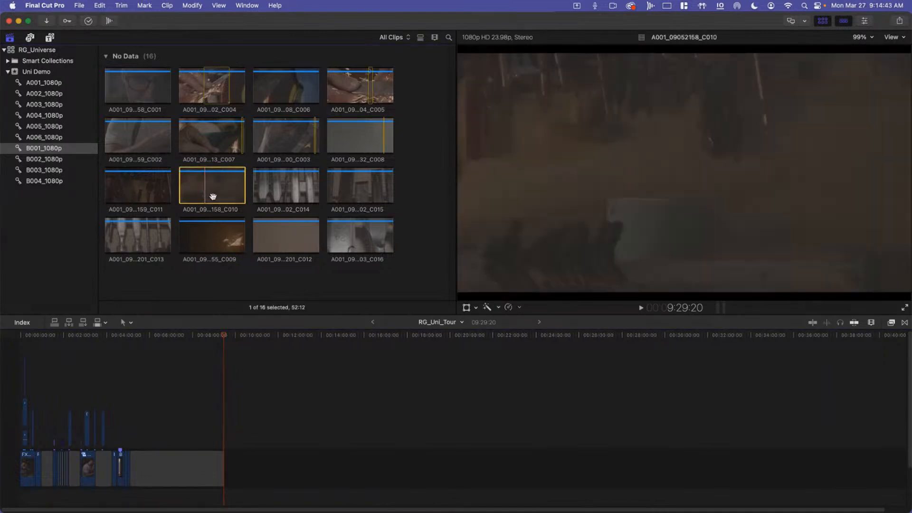
pyautogui.click(129, 82)
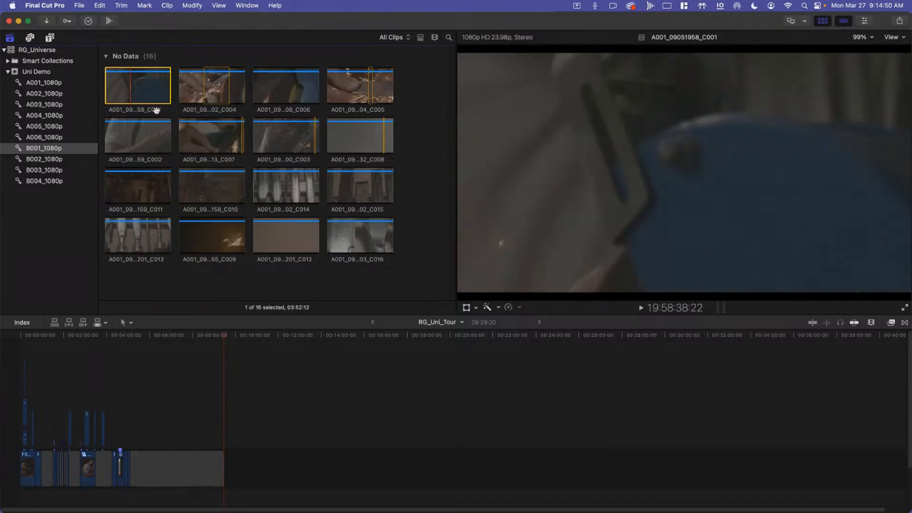
pyautogui.press('s')
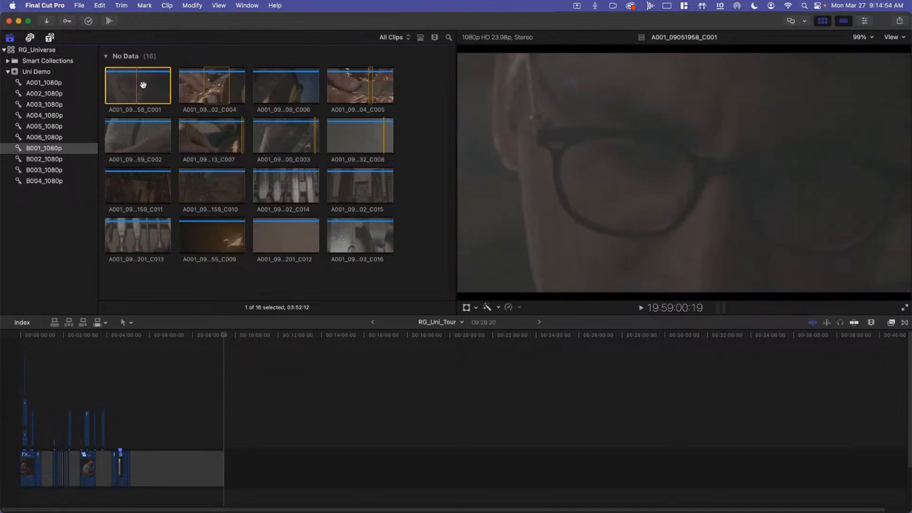
pyautogui.moveTo(142, 85); pyautogui.dragTo(124, 94)
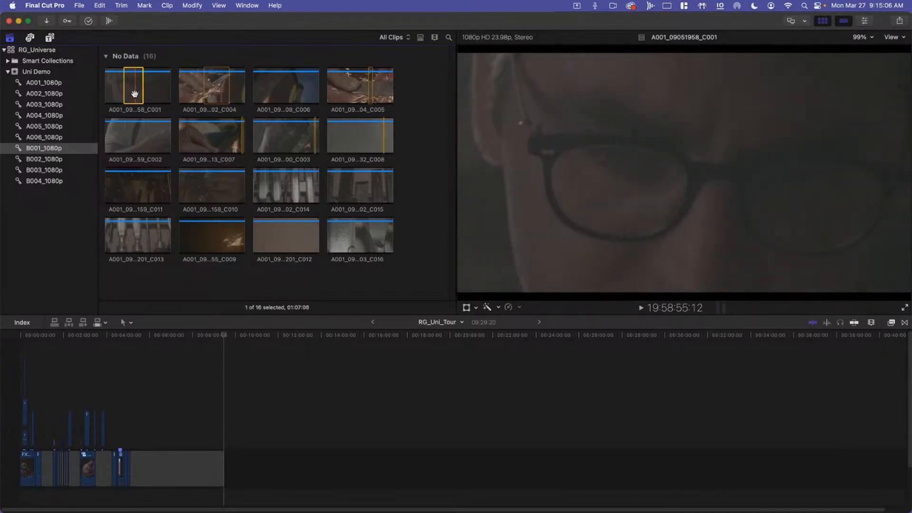
# - Clear the range in A001_09051958_C001 and mark a new one about 1:08:14 long with in and out points
pyautogui.hotkey('alt', 'x')
pyautogui.click(131, 93)
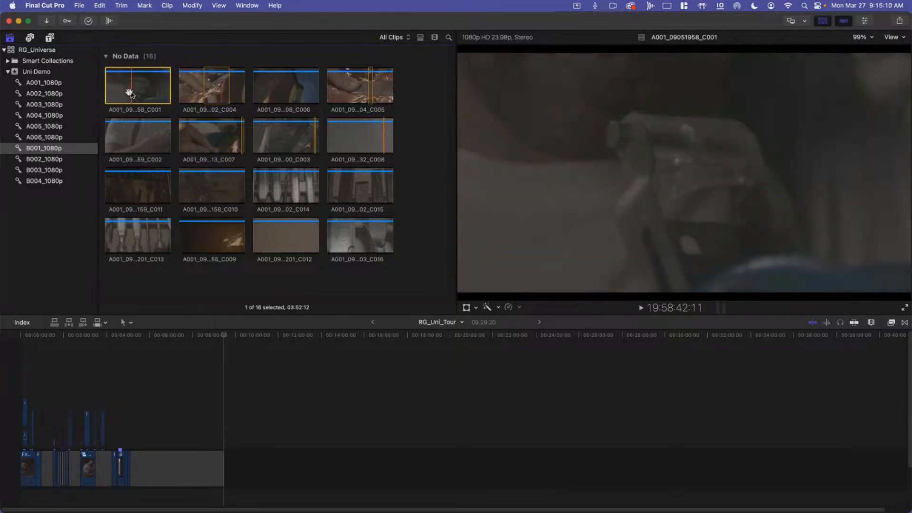
pyautogui.press('i')
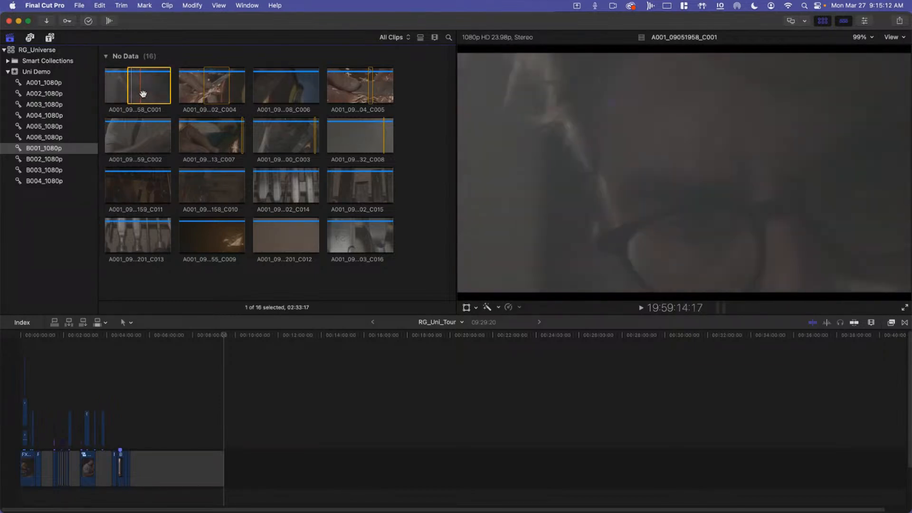
pyautogui.press('o')
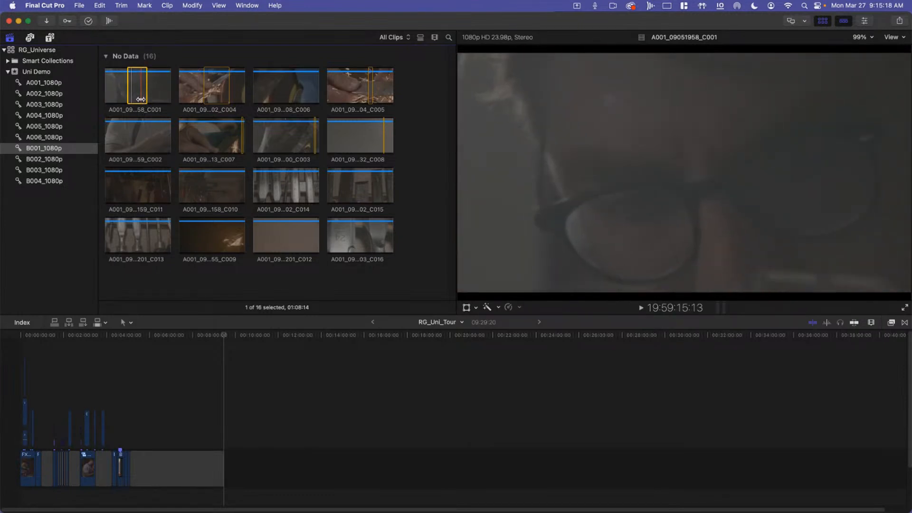
# - Clear the marked range, select about 28:20 of A001_09051958_C001 instead, and append it to the end of the project
pyautogui.hotkey('alt', 'x')
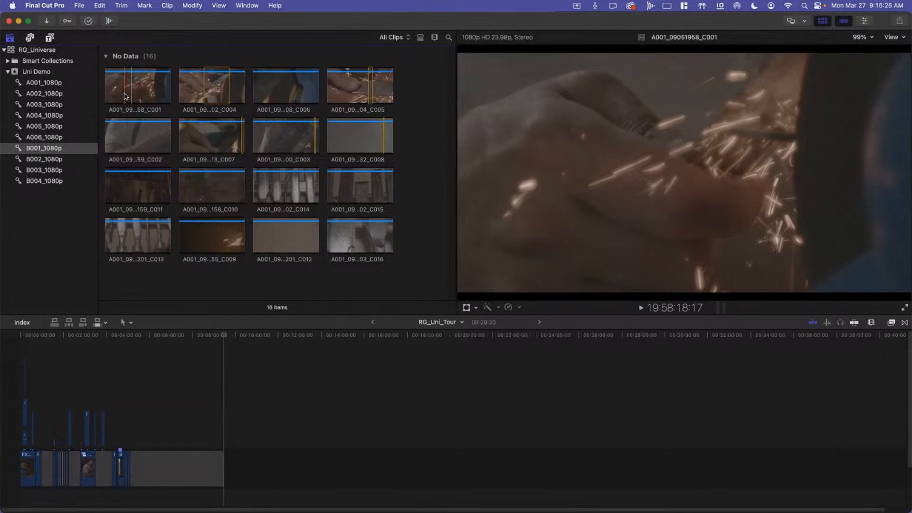
pyautogui.moveTo(127, 97); pyautogui.dragTo(128, 93)
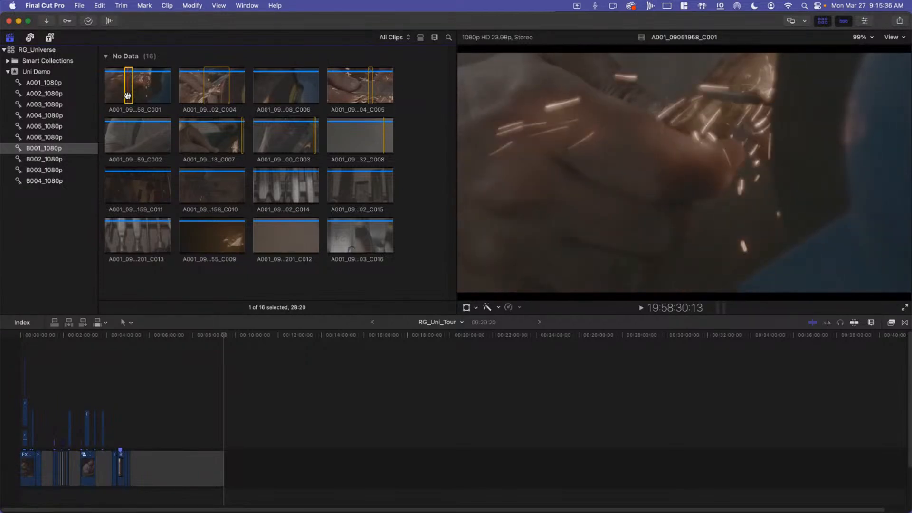
pyautogui.press('e')
# - Place the playhead inside the last gap and append the selected 28:20 range to the project end eight more times
pyautogui.click(223, 347)
pyautogui.click(127, 89)
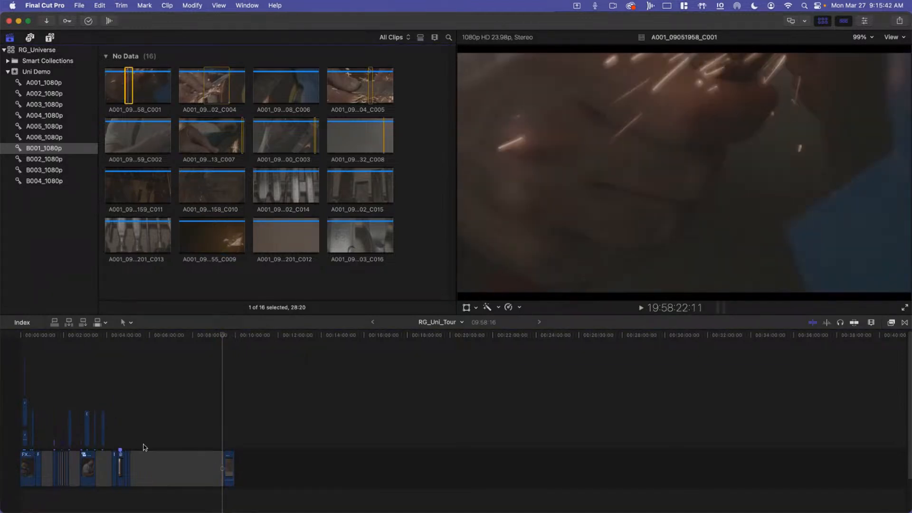
pyautogui.click(192, 336)
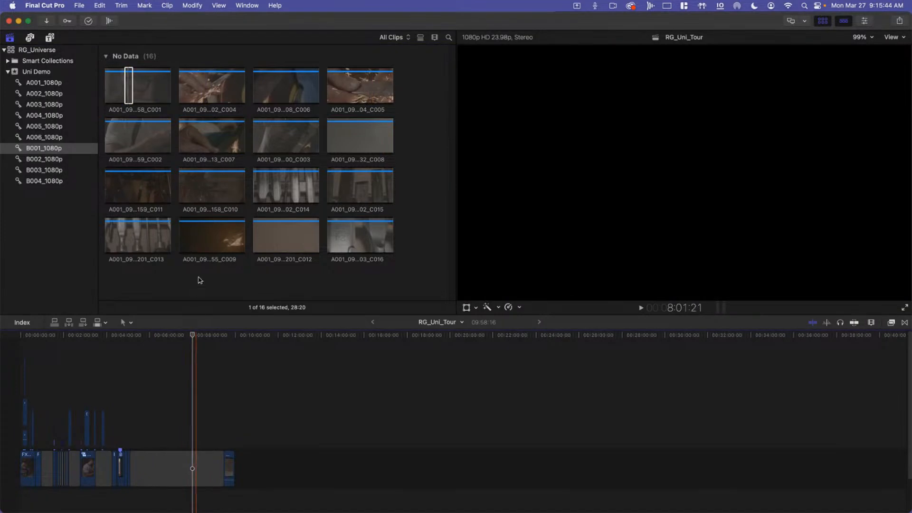
pyautogui.press('e')
pyautogui.press('e')
pyautogui.press('e')
pyautogui.press('e')
pyautogui.press('e')
pyautogui.press('e')
pyautogui.press('e')
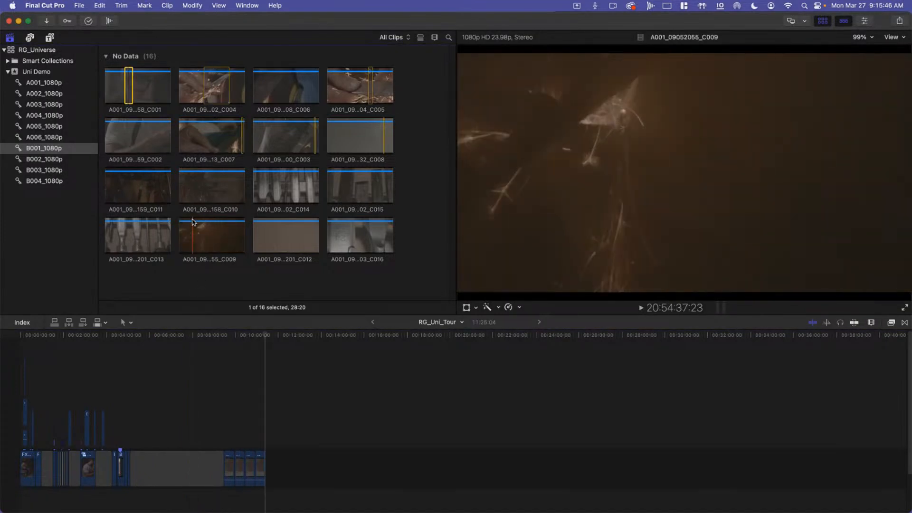
# - Delete the eight extra copies at the project end, keeping the first appended clip, and place the playhead in the gap
pyautogui.moveTo(370, 450); pyautogui.dragTo(238, 482)
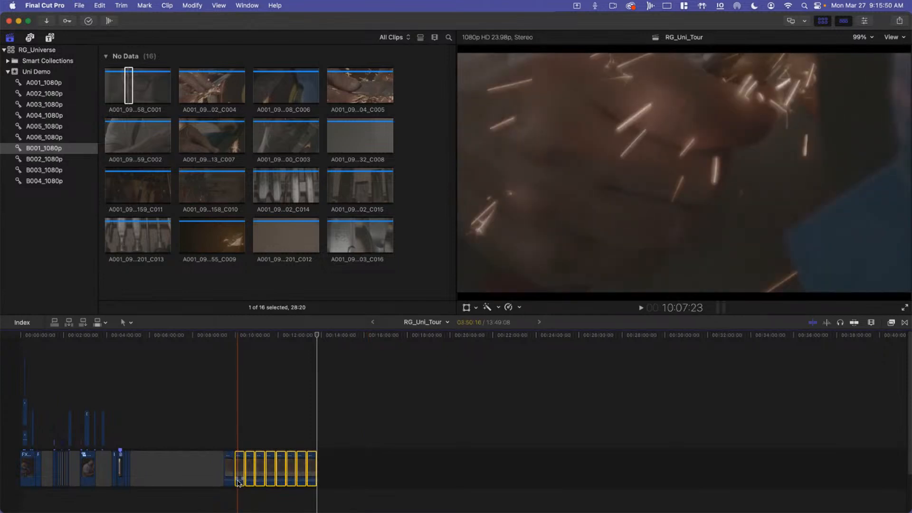
pyautogui.press('Delete')
pyautogui.click(181, 346)
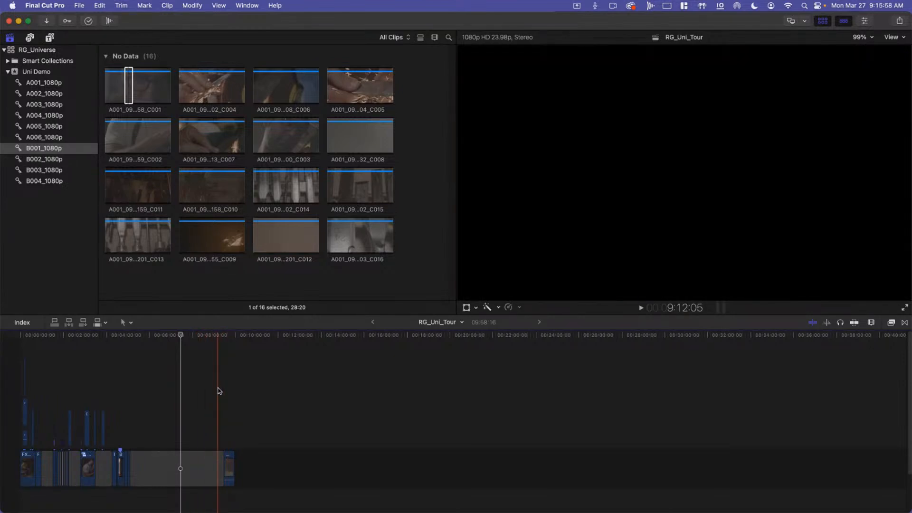
# - Lengthen the last gap clip to about 4:31:13, and leave it selected with the playhead inside it
pyautogui.press('Up')
pyautogui.click(189, 469)
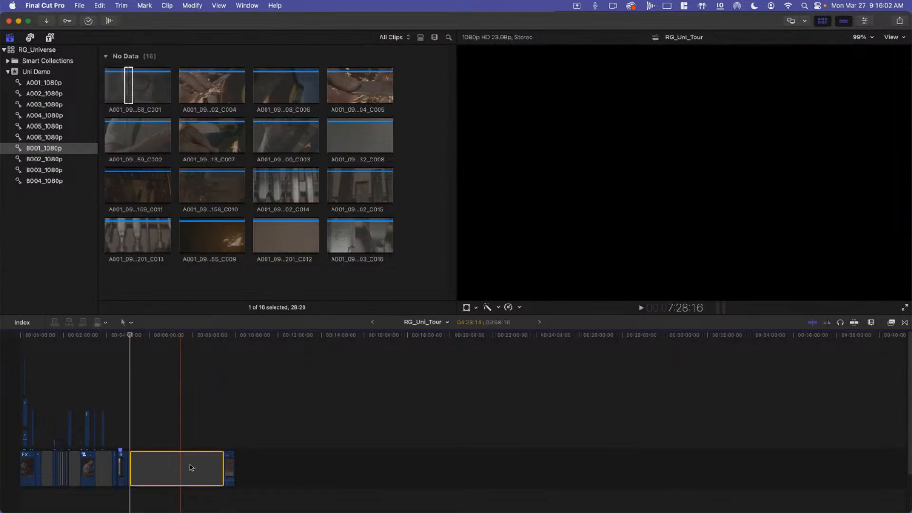
pyautogui.moveTo(220, 466)
pyautogui.mouseDown()
pyautogui.moveTo(350, 466)
pyautogui.moveTo(222, 469)
pyautogui.mouseUp()
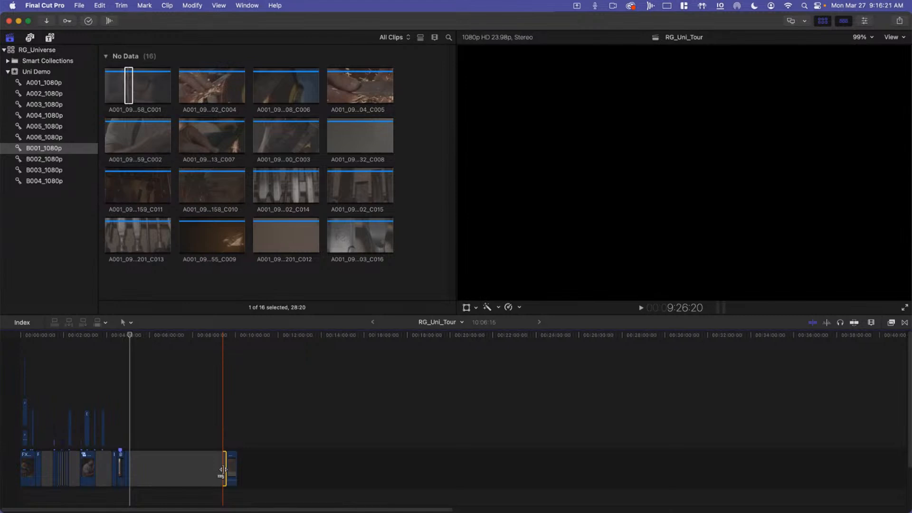
pyautogui.click(192, 336)
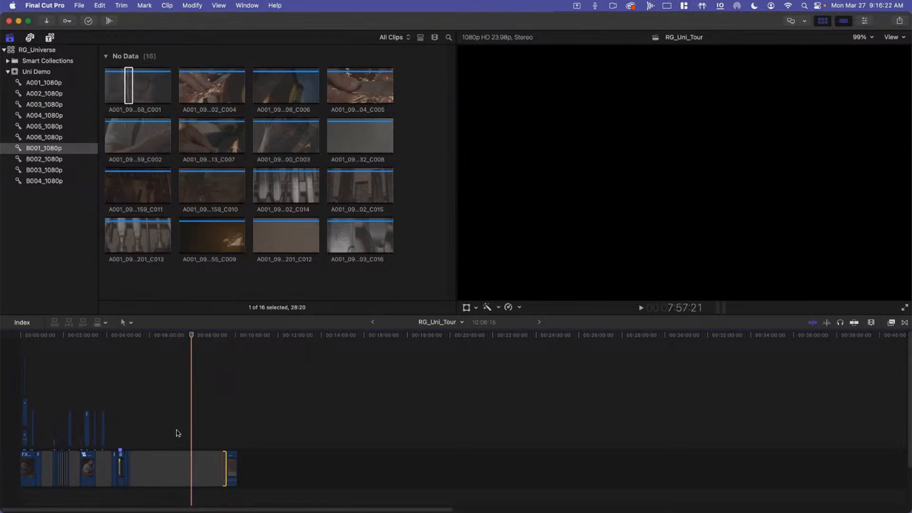
pyautogui.click(193, 477)
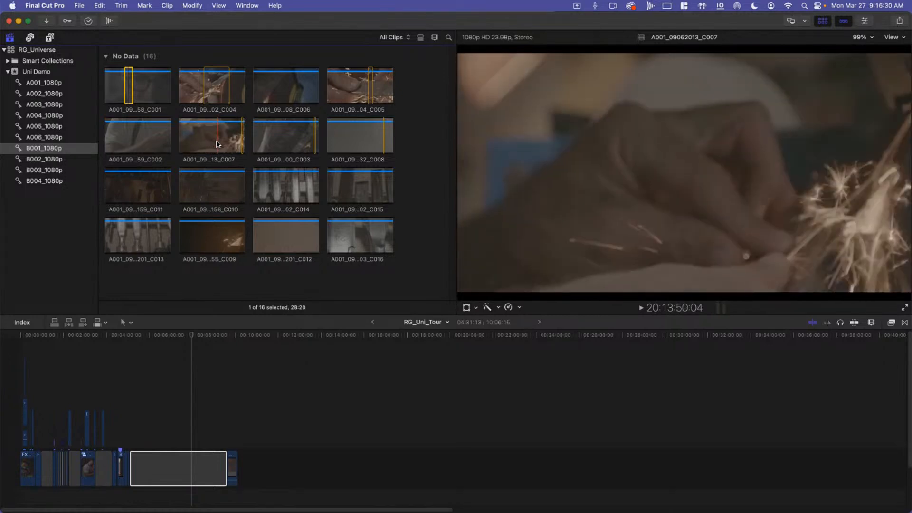
# - Append a range of about 25:11 from A001_09052013_C007 and a 24:00 range from the C008 clip to the project end
pyautogui.moveTo(216, 144); pyautogui.dragTo(225, 142)
pyautogui.press('e')
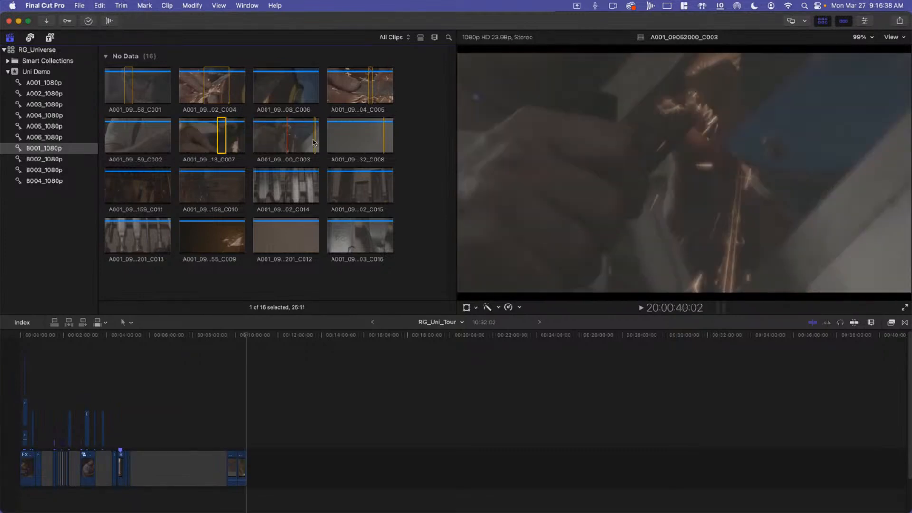
pyautogui.moveTo(351, 140); pyautogui.dragTo(358, 138)
pyautogui.press('e')
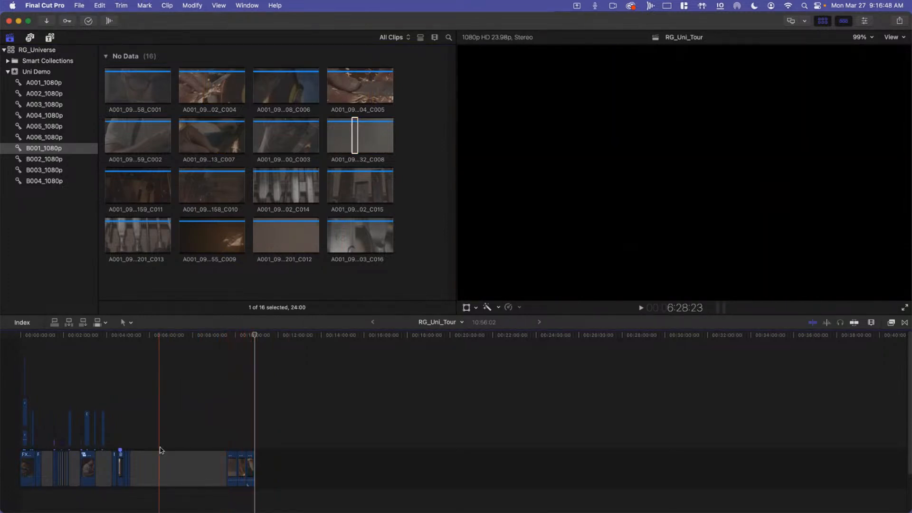
# - Open the duration of the large gap clip for editing
pyautogui.click(189, 472)
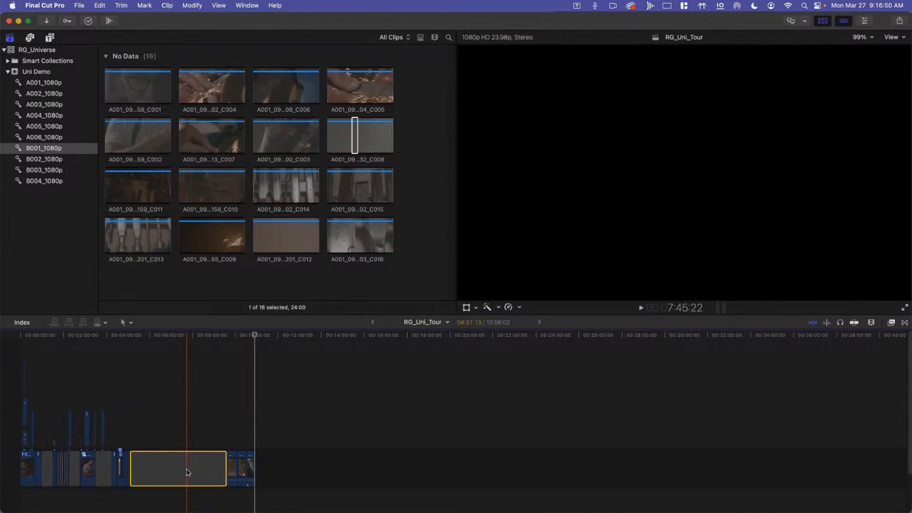
pyautogui.rightClick(188, 473)
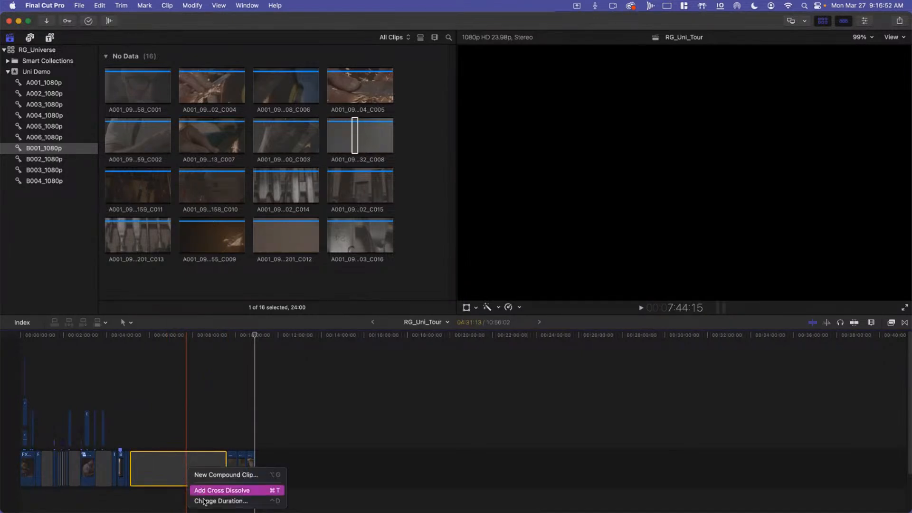
pyautogui.click(216, 501)
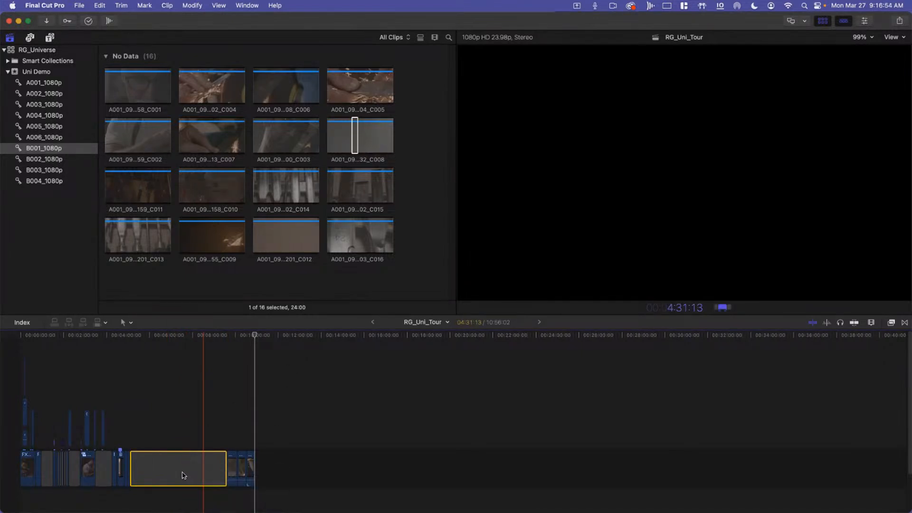
pyautogui.click(187, 475)
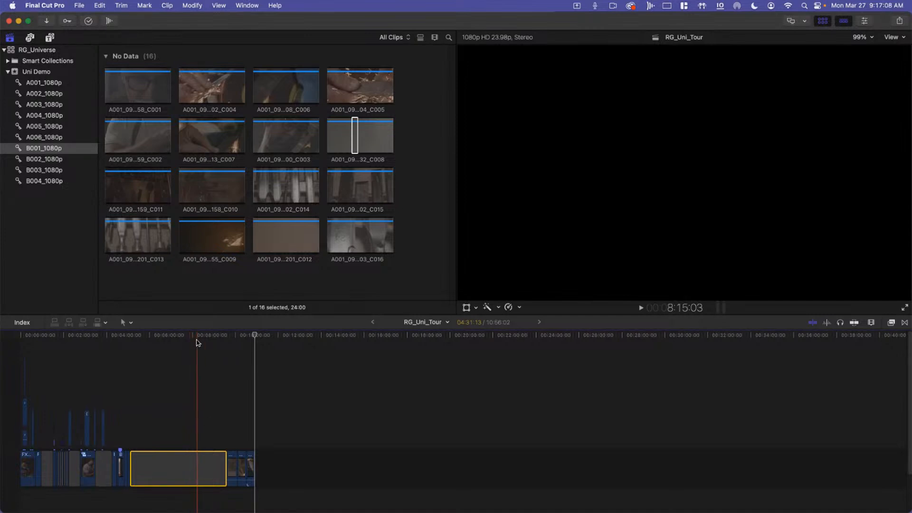
# - Move the playhead to 9:52:01 in the first clip after the large gap, and examine the connect and overwrite edit commands
pyautogui.click(184, 343)
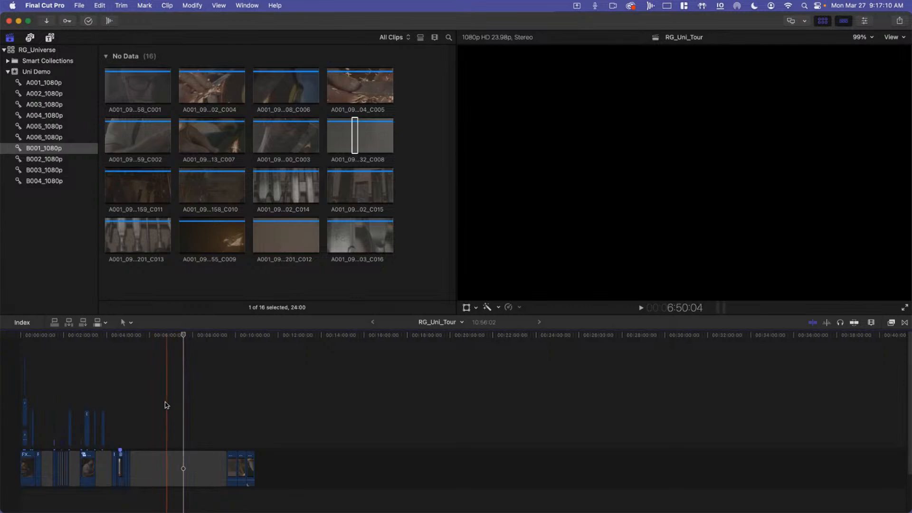
pyautogui.click(176, 343)
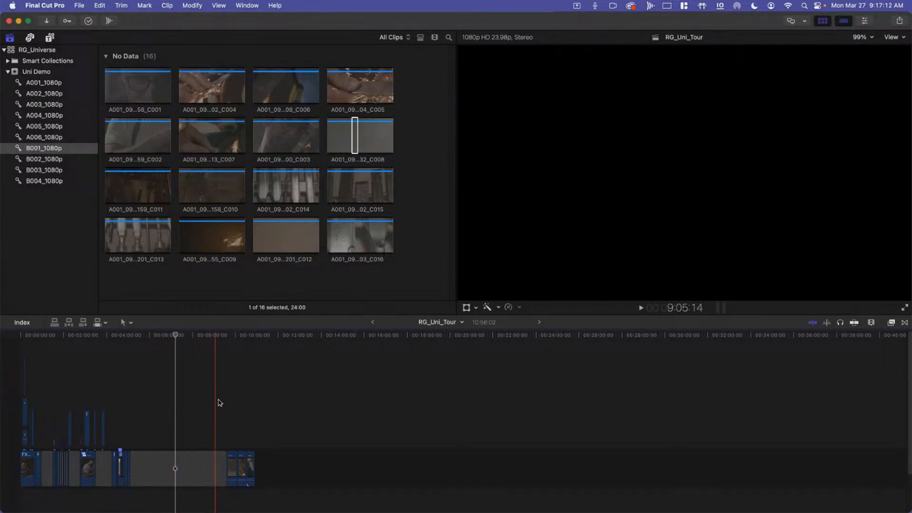
pyautogui.click(232, 375)
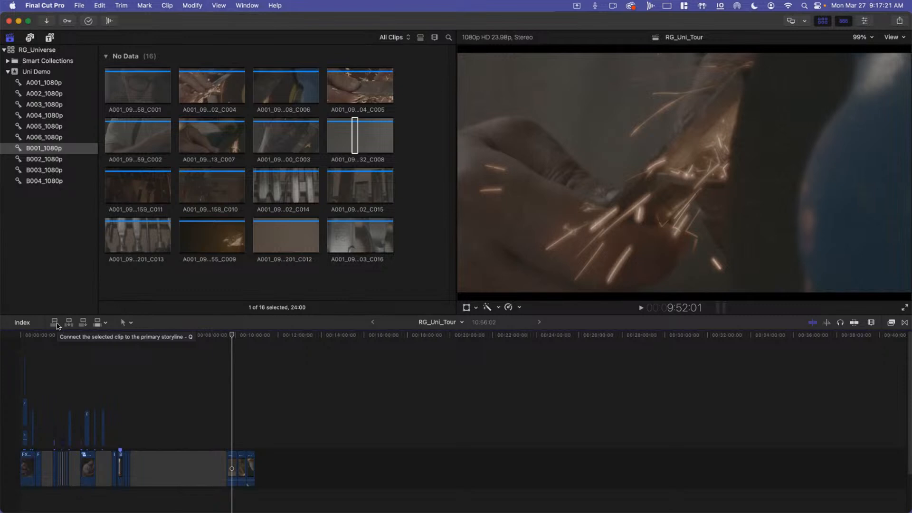
pyautogui.click(105, 324)
pyautogui.click(105, 323)
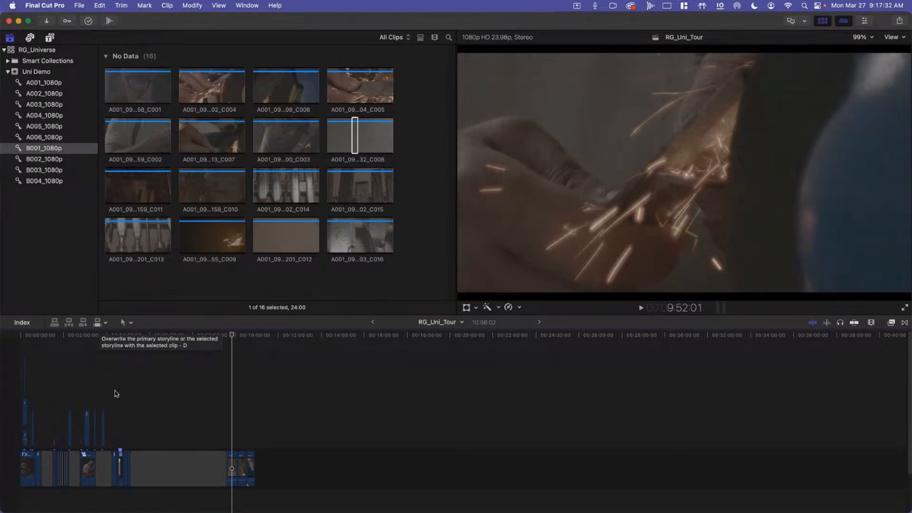
# - Detach the audio from the three clips after the large gap, and delete the detached audio
pyautogui.moveTo(297, 464); pyautogui.dragTo(233, 462)
pyautogui.rightClick(232, 462)
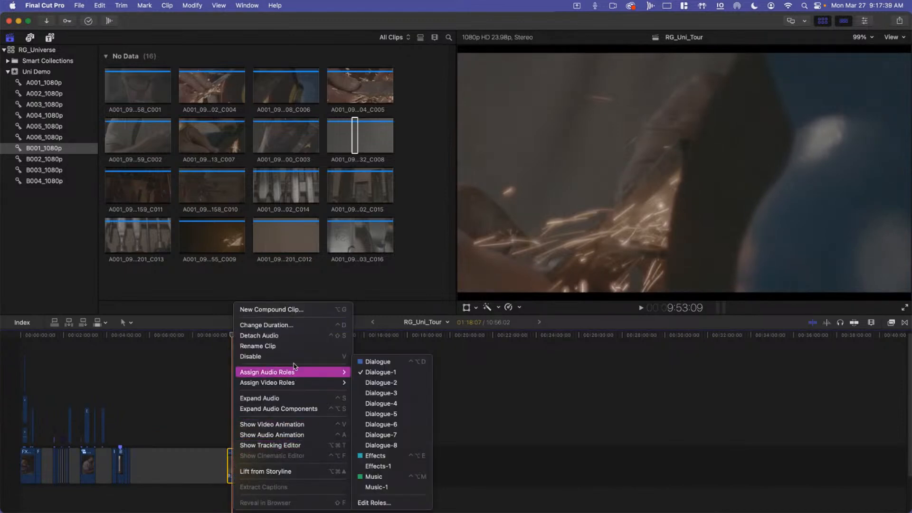
pyautogui.click(294, 336)
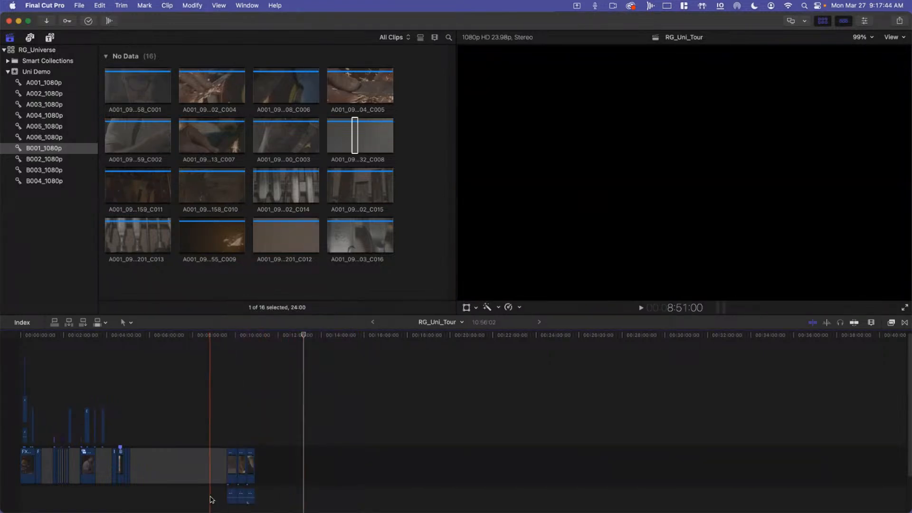
pyautogui.moveTo(210, 497); pyautogui.dragTo(286, 500)
pyautogui.press('Delete')
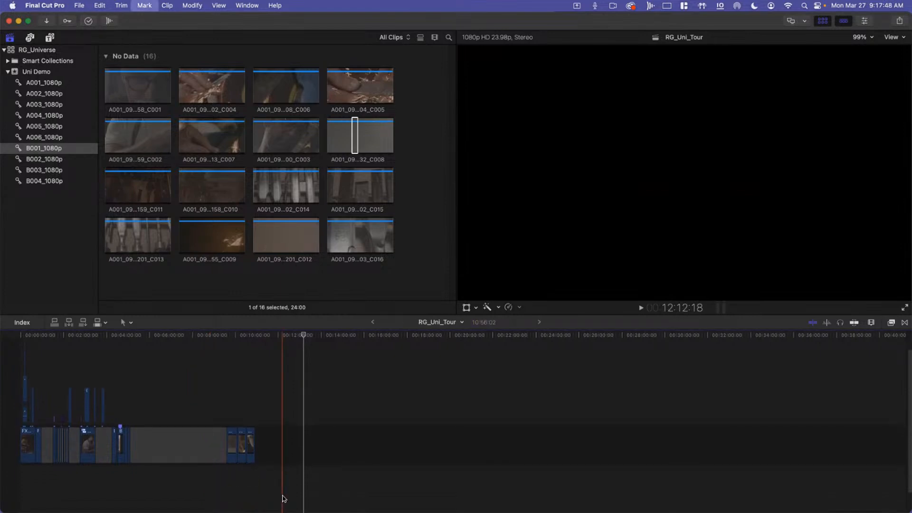
# - Select the last clip in the timeline and park the playhead inside it at 10:45:09
pyautogui.click(229, 338)
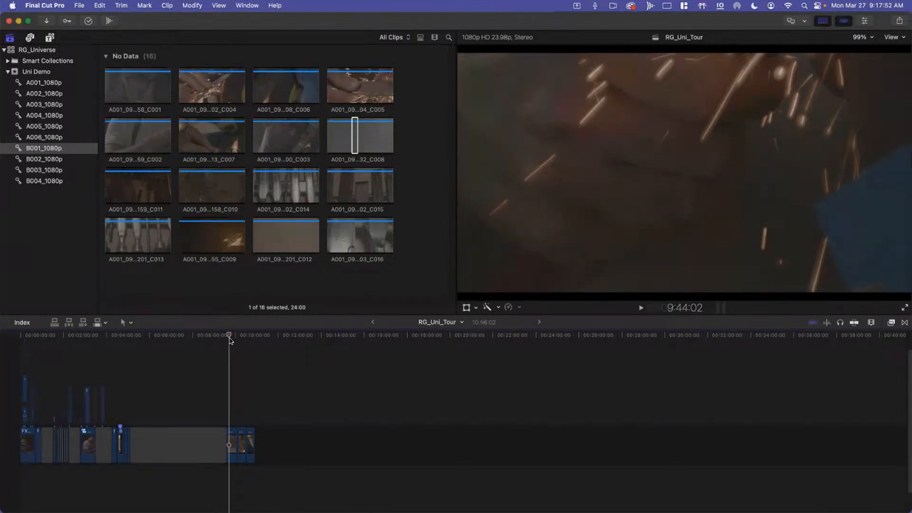
pyautogui.press('super+equal')
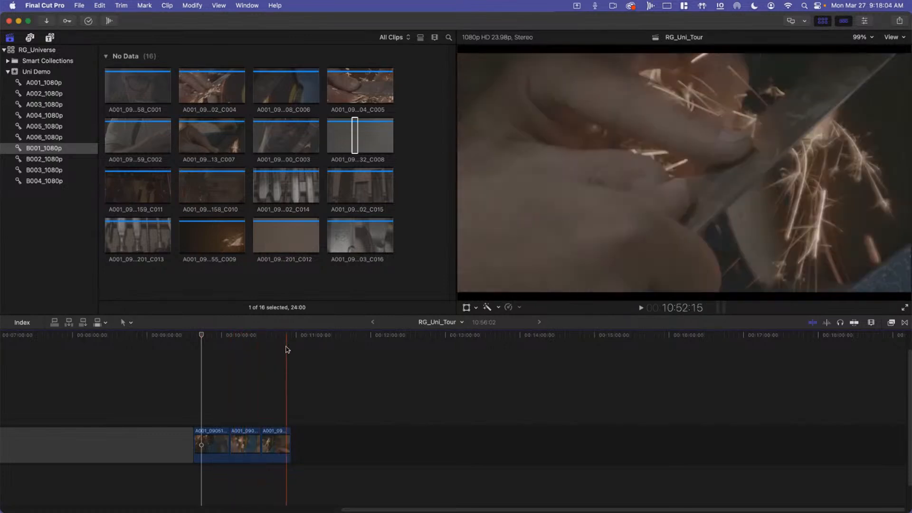
pyautogui.click(277, 440)
pyautogui.click(277, 446)
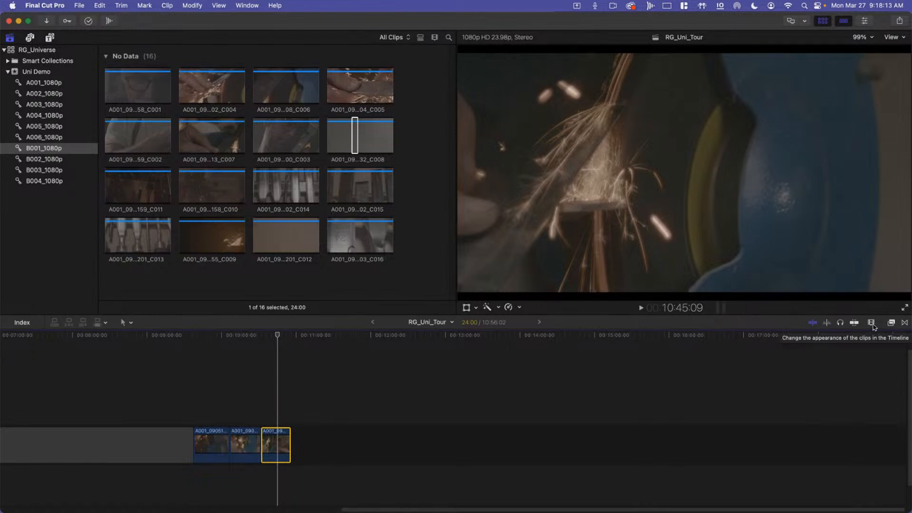
# - Compare the timeline clip appearance options for zoom, clip height and display style, ending on the large filmstrip with a small waveform
pyautogui.click(872, 323)
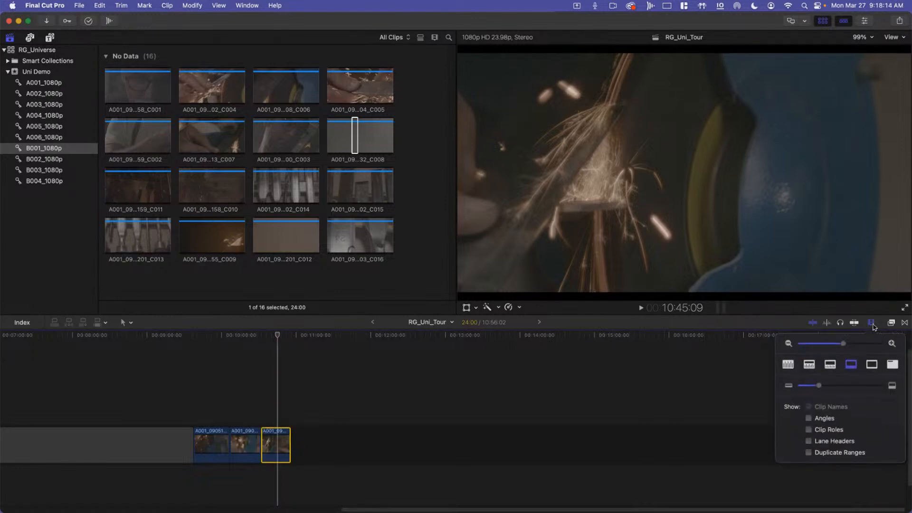
pyautogui.moveTo(843, 344); pyautogui.dragTo(826, 343)
pyautogui.moveTo(819, 385)
pyautogui.mouseDown()
pyautogui.moveTo(838, 385)
pyautogui.moveTo(805, 385)
pyautogui.moveTo(850, 385)
pyautogui.moveTo(826, 385)
pyautogui.mouseUp()
pyautogui.click(873, 366)
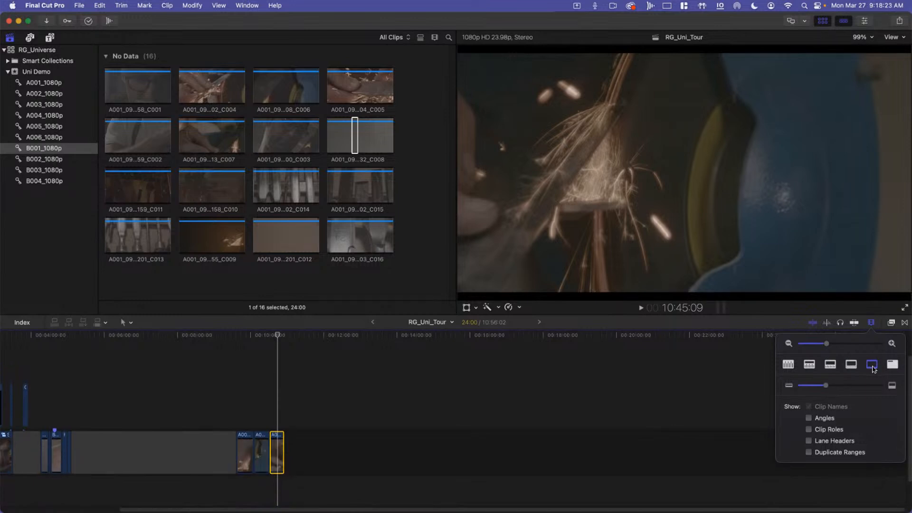
pyautogui.click(827, 366)
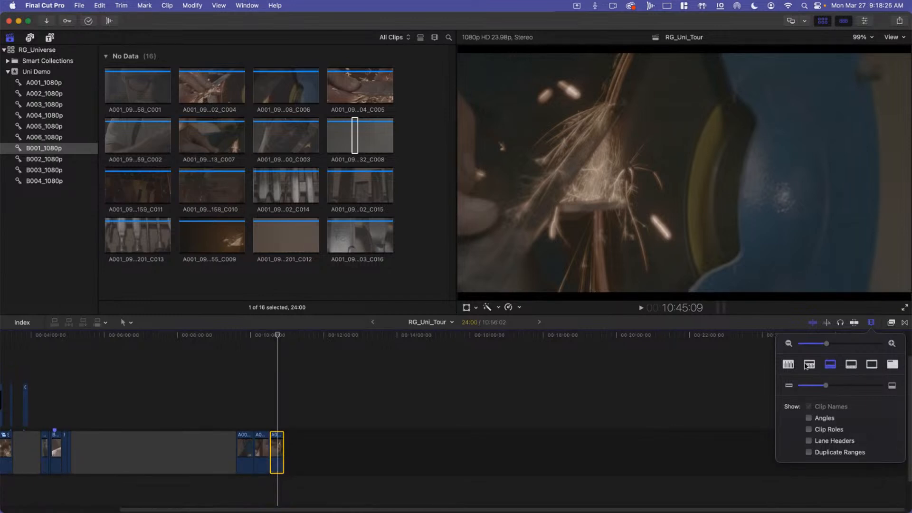
pyautogui.click(806, 366)
pyautogui.click(786, 364)
pyautogui.click(809, 365)
pyautogui.click(830, 365)
pyautogui.click(851, 365)
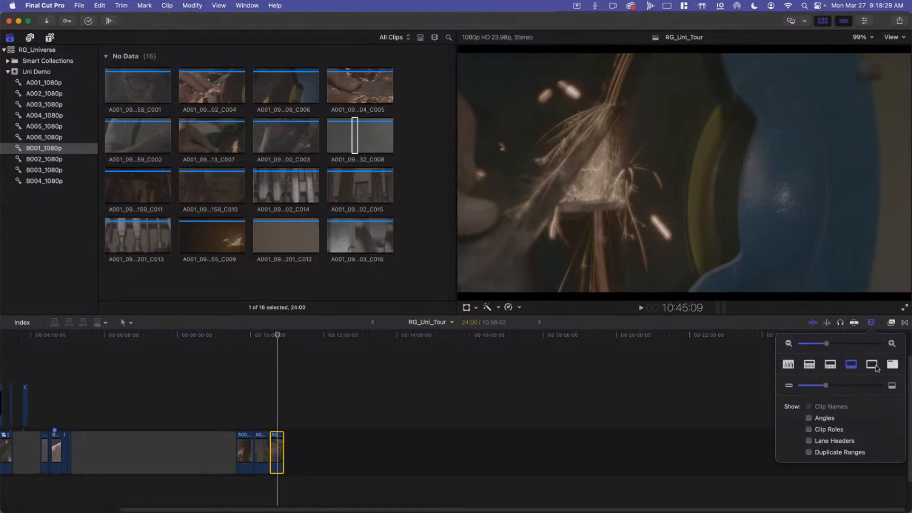
# - Make the timeline clips taller and turn on Duplicate Ranges in the clip appearance settings
pyautogui.moveTo(817, 386)
pyautogui.mouseDown()
pyautogui.moveTo(800, 392)
pyautogui.moveTo(841, 394)
pyautogui.moveTo(832, 395)
pyautogui.mouseUp()
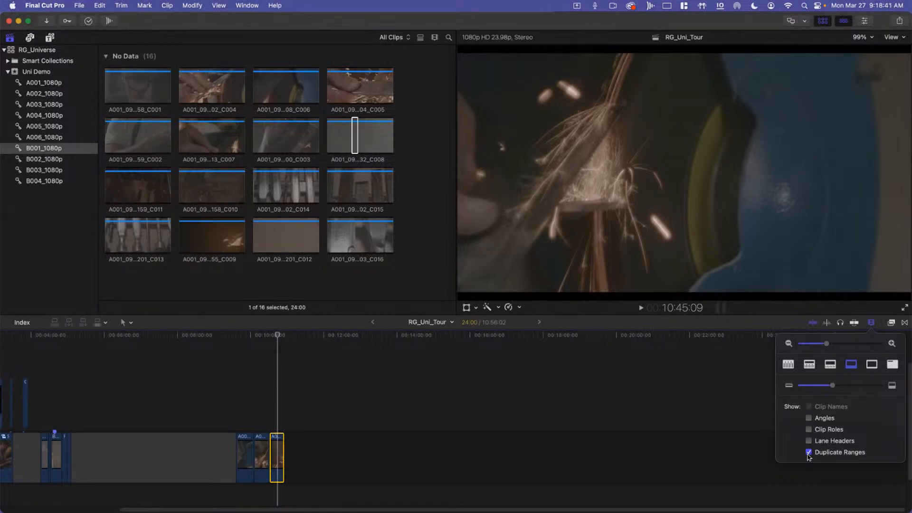
pyautogui.moveTo(828, 348); pyautogui.dragTo(844, 347)
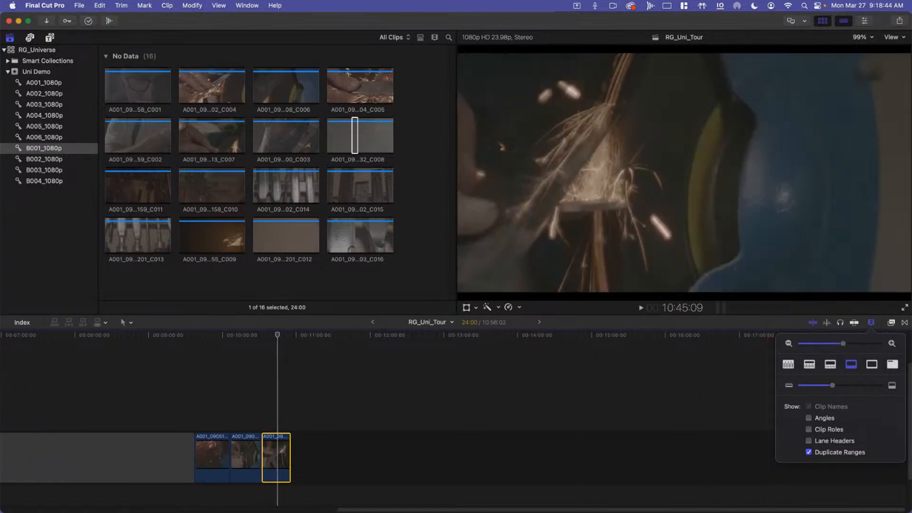
pyautogui.click(873, 323)
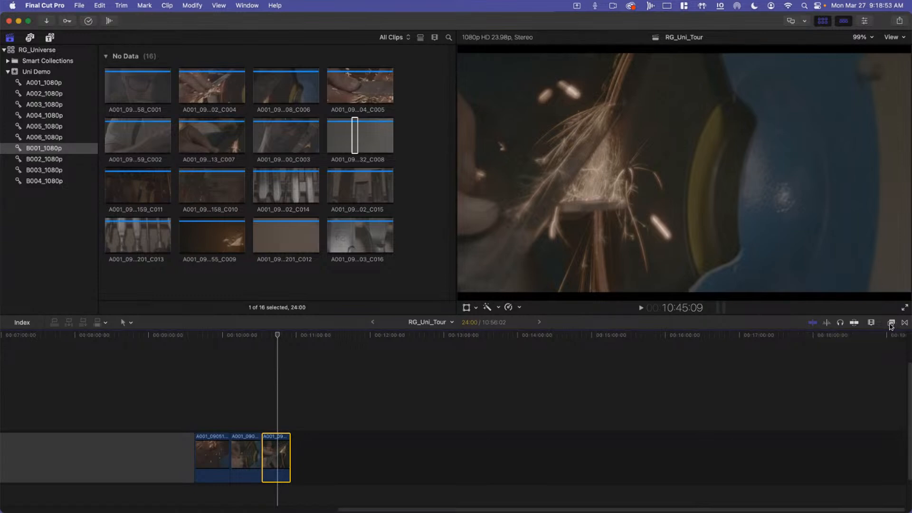
# - Show the installed effects and bring up the list of Universe video effect categories
pyautogui.click(891, 322)
pyautogui.scroll(-10, 623, 447)
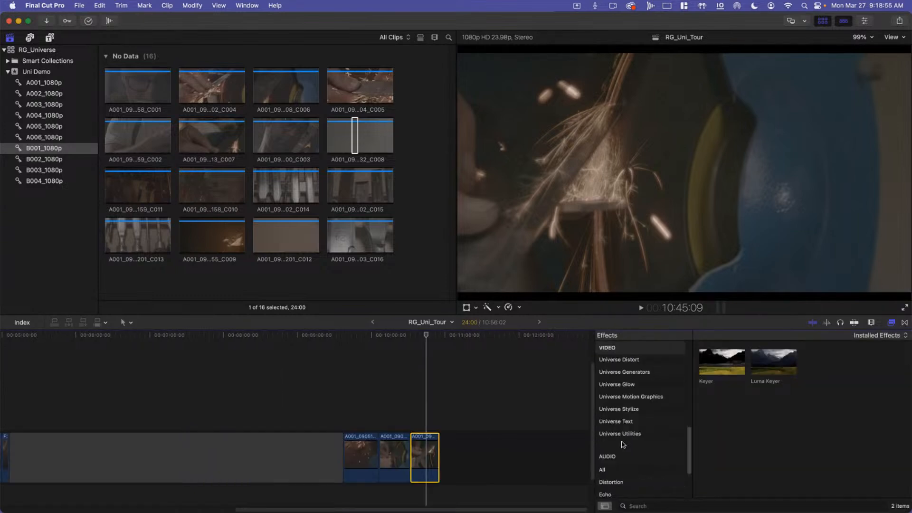
pyautogui.scroll(-1, 637, 373)
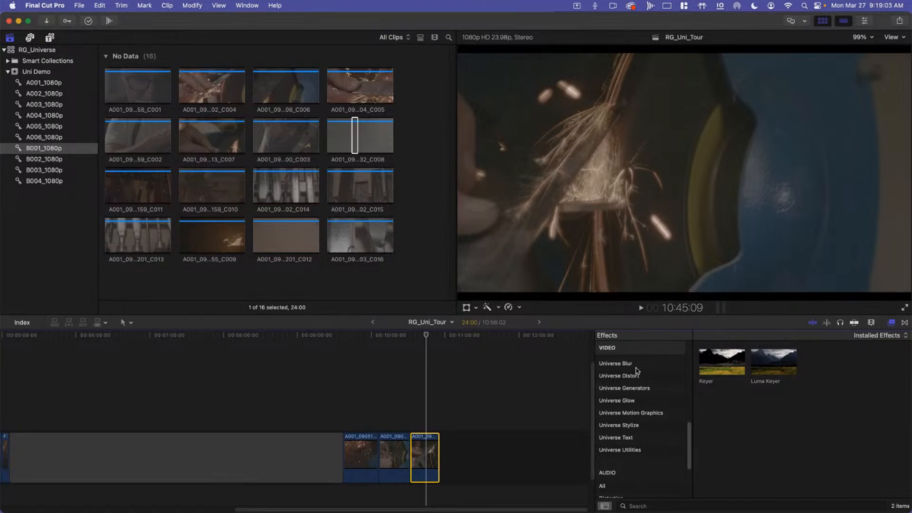
# - Search the installed effects for "Universe", and clear the search
pyautogui.click(648, 506)
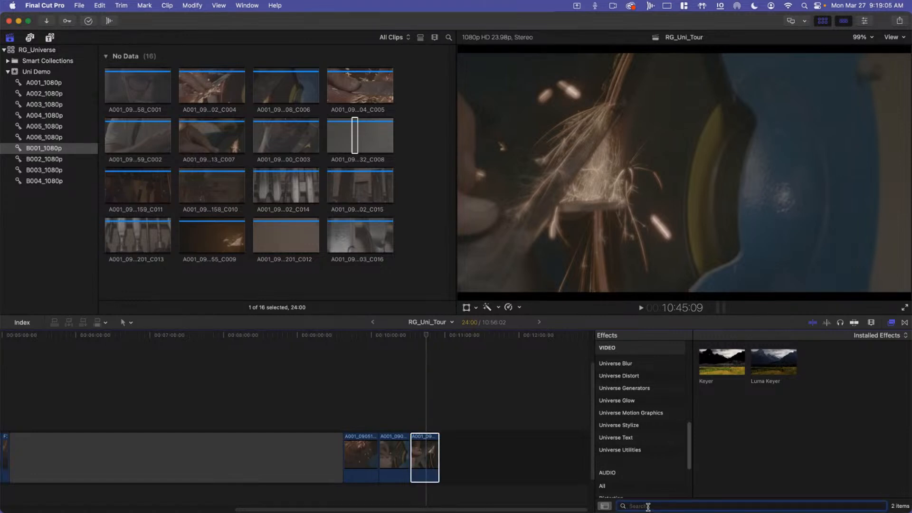
pyautogui.write('Univers')
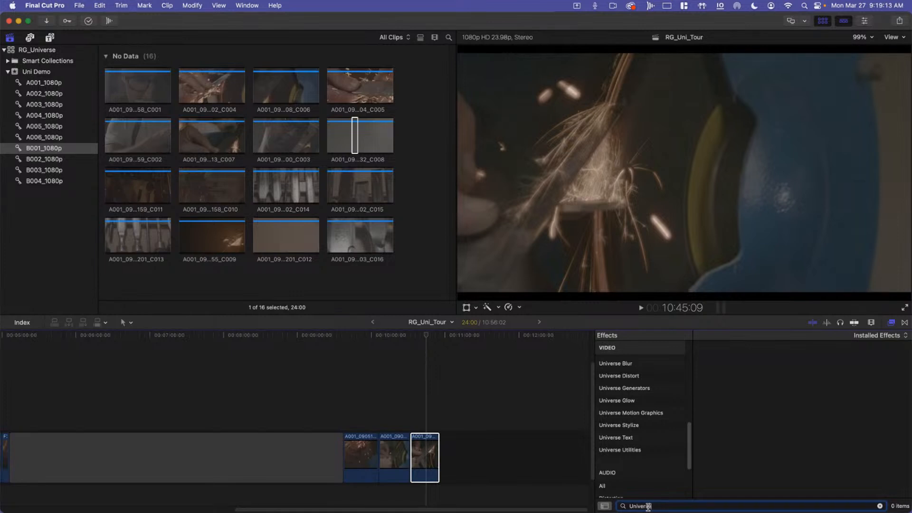
pyautogui.doubleClick(648, 507)
pyautogui.click(729, 444)
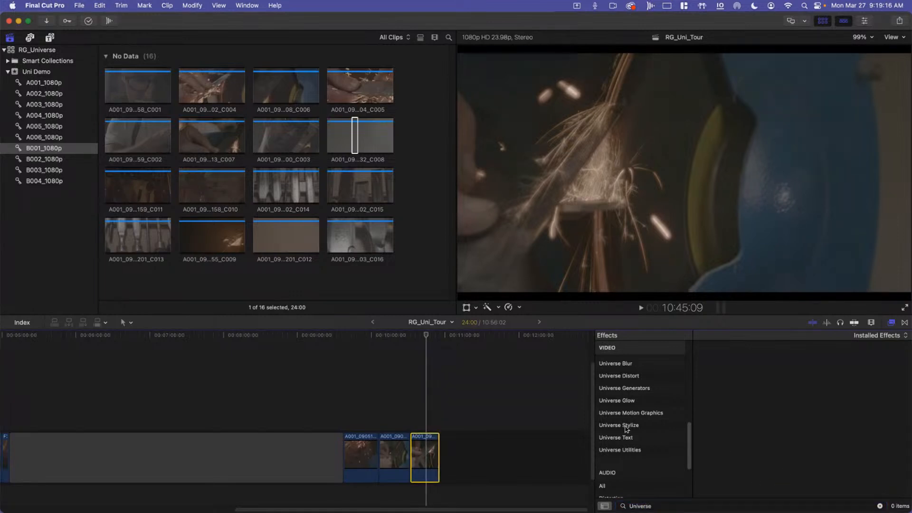
pyautogui.click(670, 505)
pyautogui.press('Escape')
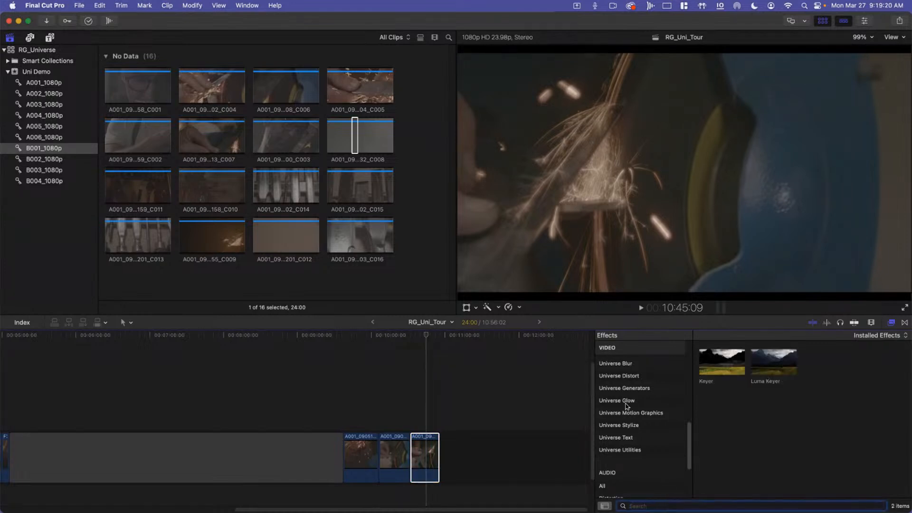
# - Look through the effects in each Universe category, from Universe Blur to Universe Utilities
pyautogui.click(623, 368)
pyautogui.click(622, 376)
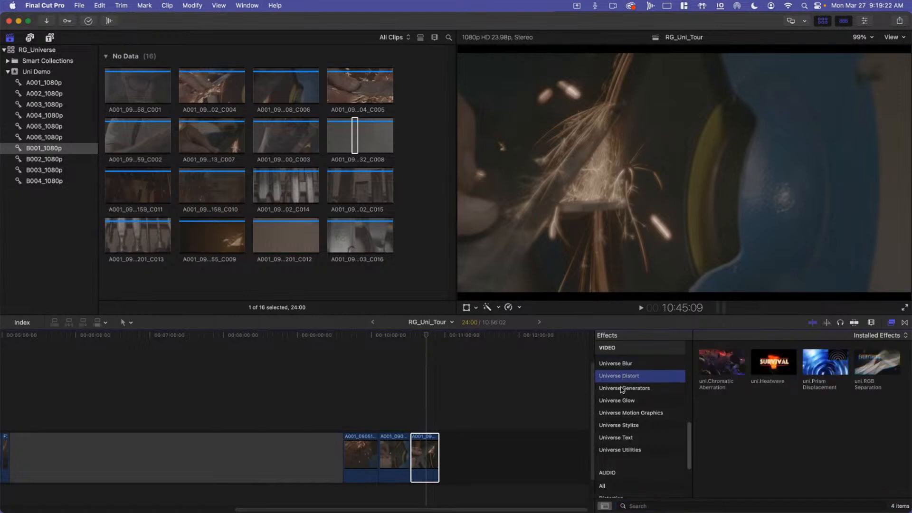
pyautogui.click(622, 389)
pyautogui.click(621, 401)
pyautogui.click(621, 413)
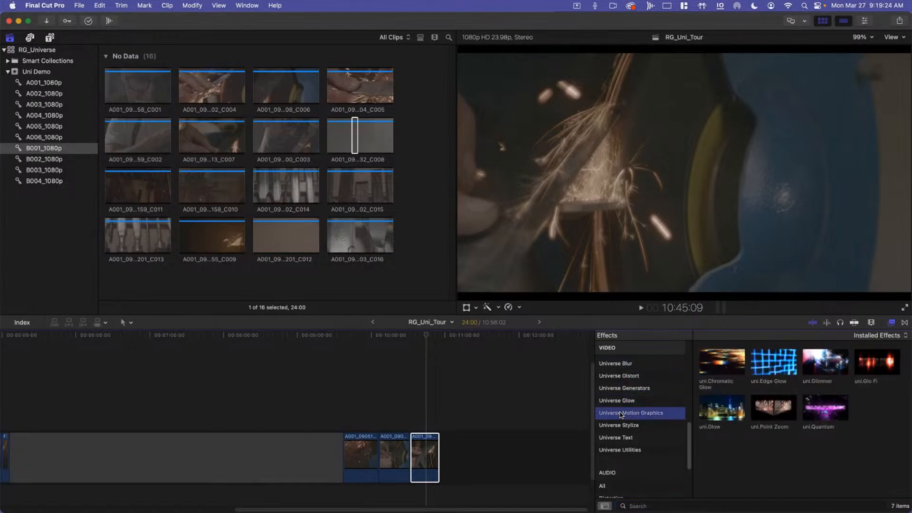
pyautogui.click(620, 426)
pyautogui.click(619, 437)
pyautogui.click(620, 450)
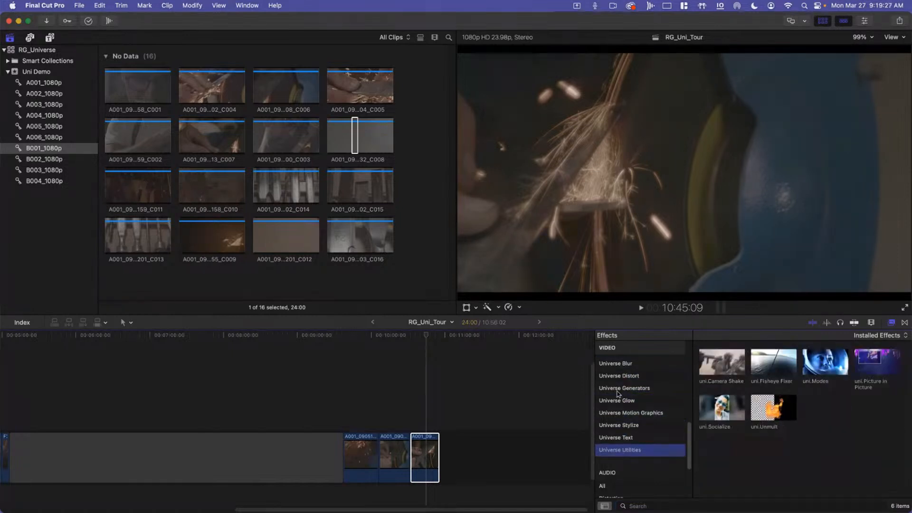
# - Turn off skimming, and preview effects from Universe Blur, Distort and Generators on the selected clip
pyautogui.click(614, 364)
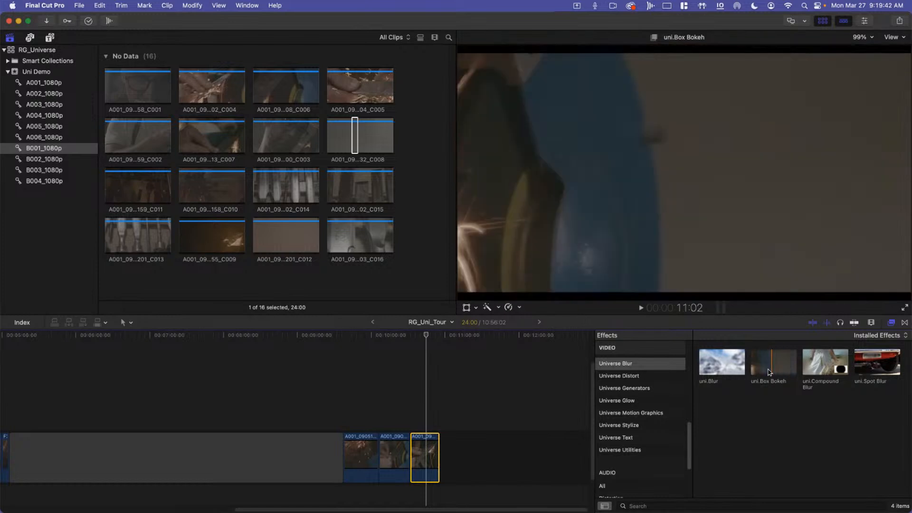
pyautogui.press('s')
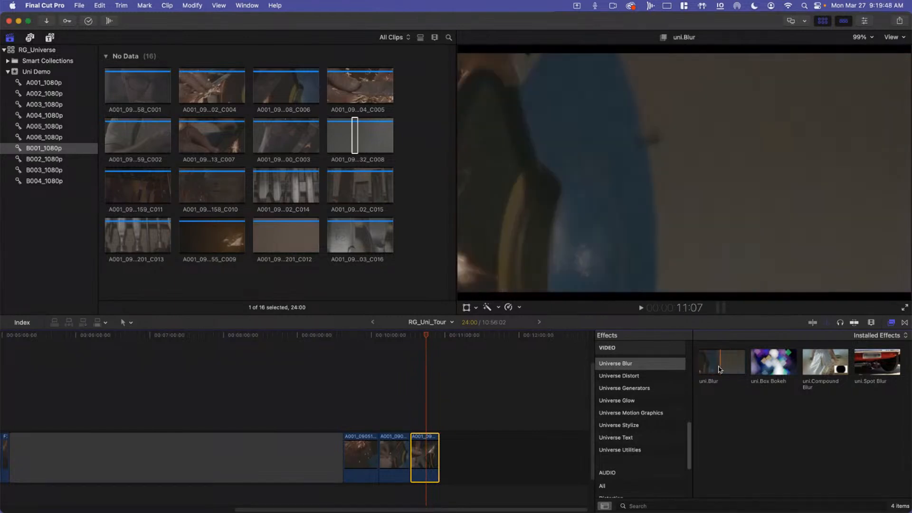
pyautogui.click(616, 376)
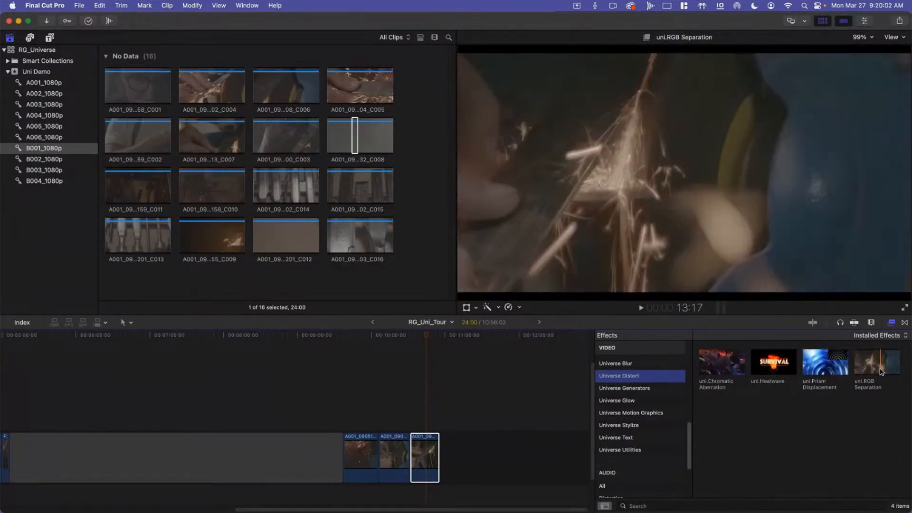
pyautogui.click(633, 390)
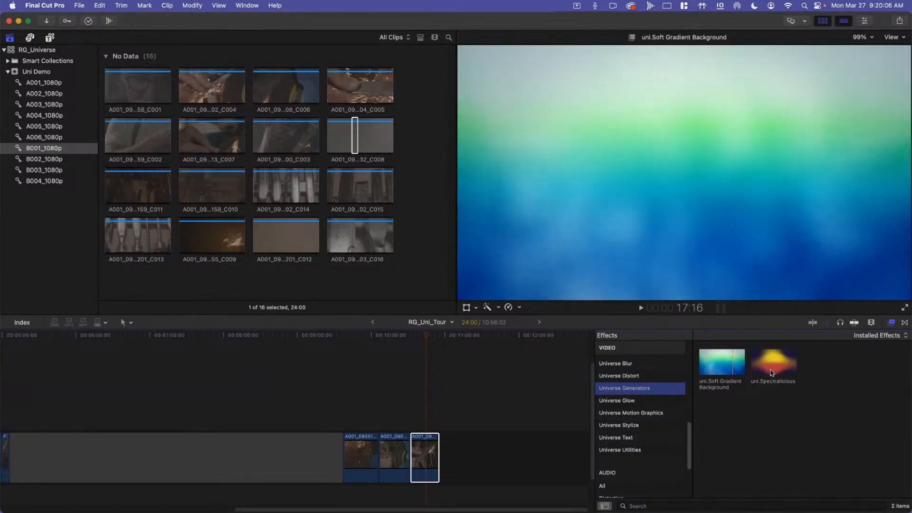
# - Preview Universe Glow effects on the selected clip, including uni.Edge Glow, uni.Glimmer and uni.Quantum
pyautogui.click(634, 400)
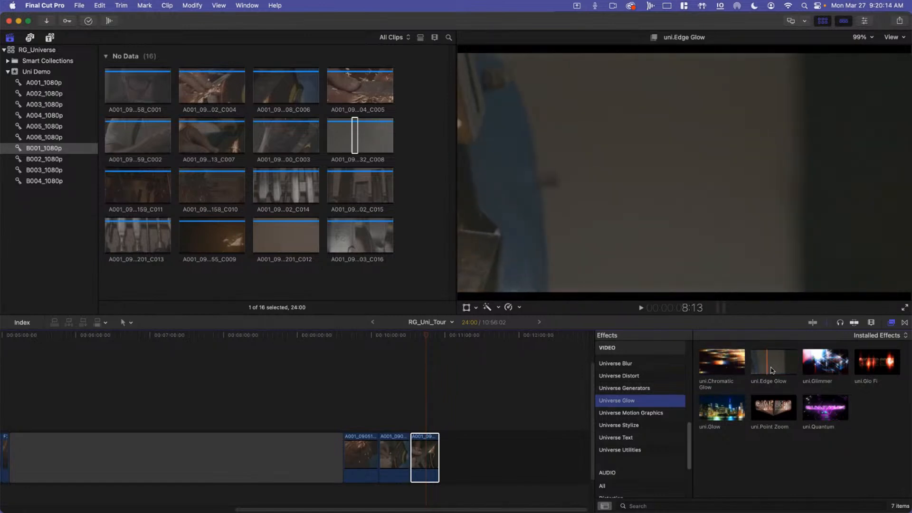
pyautogui.click(826, 367)
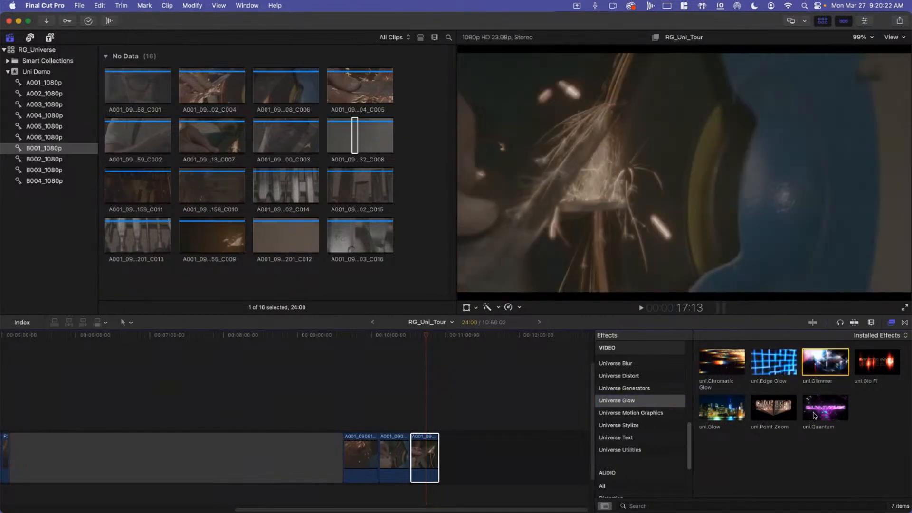
pyautogui.click(821, 412)
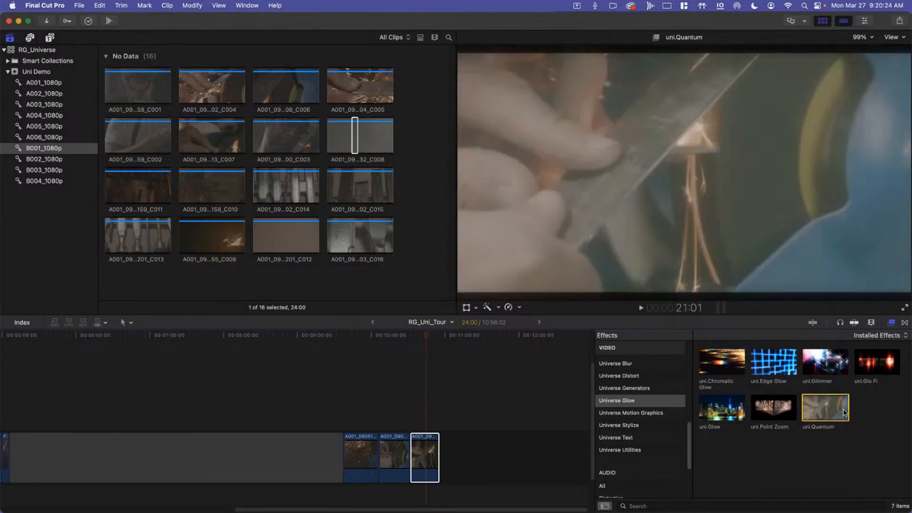
# - Preview uni.Electrify from Universe Stylize on the selected clip, and look through the Universe Text and Universe Utilities effects
pyautogui.click(626, 425)
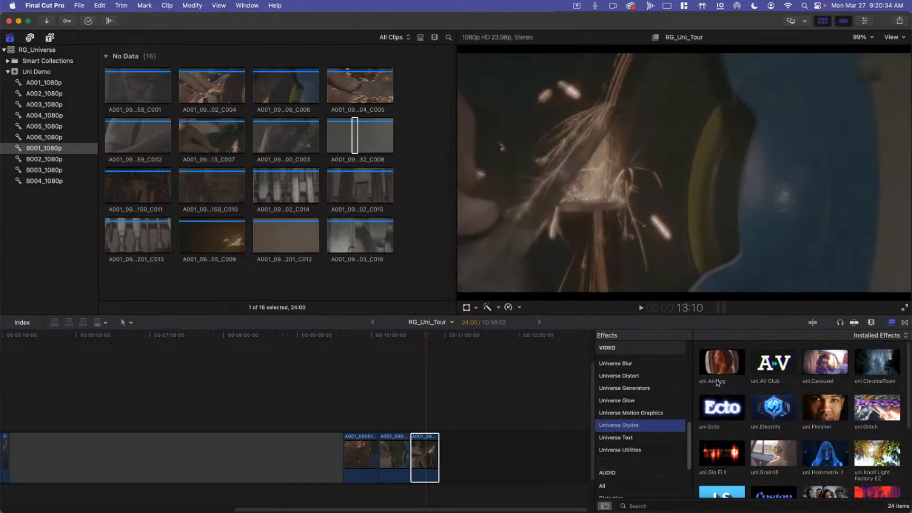
pyautogui.click(777, 409)
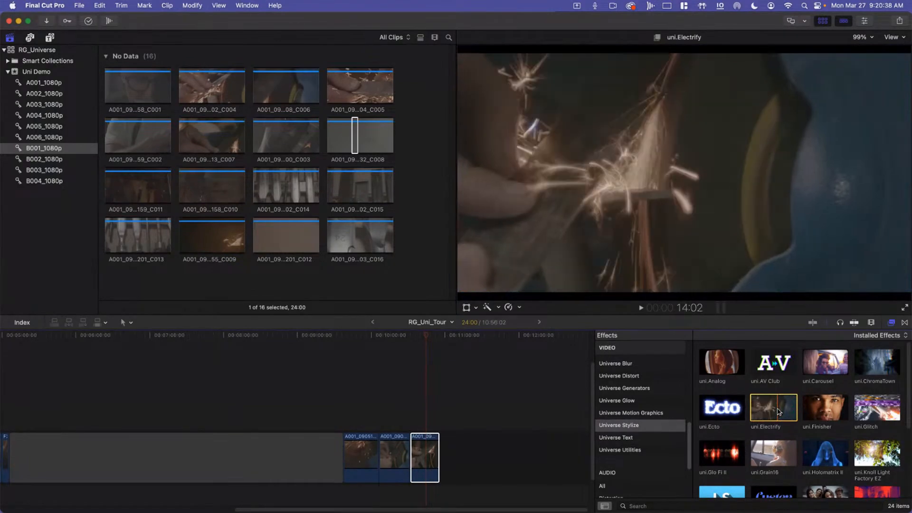
pyautogui.click(608, 440)
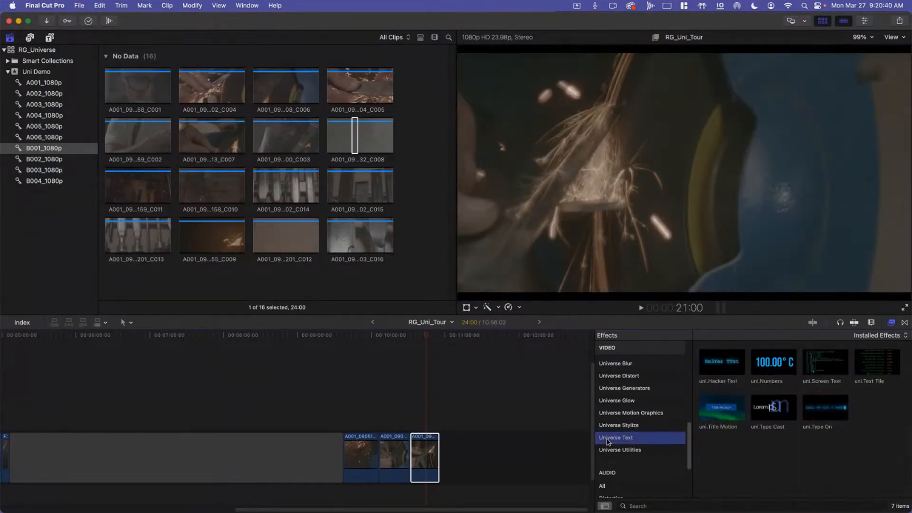
pyautogui.click(615, 426)
pyautogui.click(618, 450)
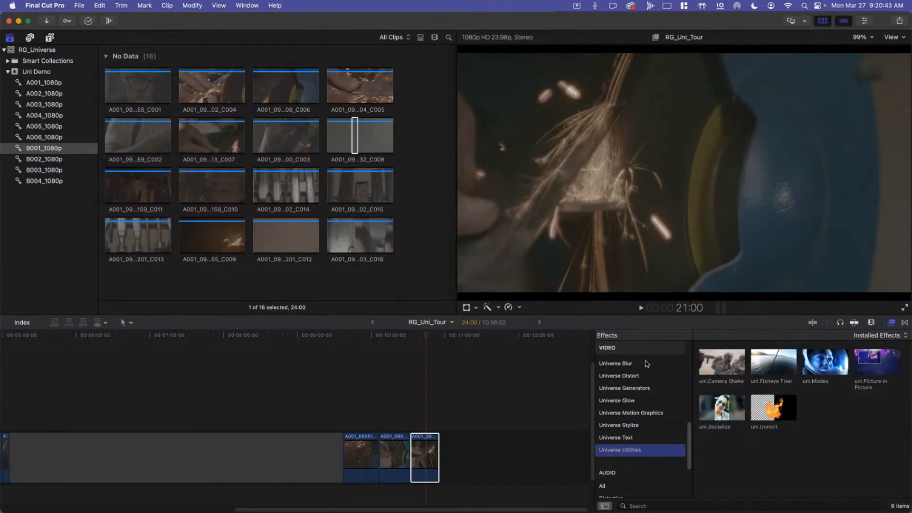
# - Apply the uni.Box Bokeh effect from Universe Blur to the last clip in the timeline
pyautogui.click(636, 364)
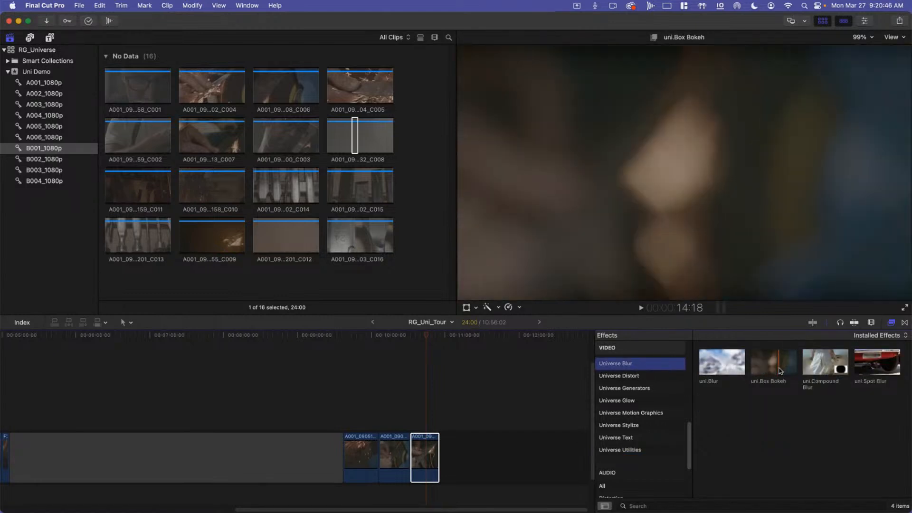
pyautogui.click(771, 372)
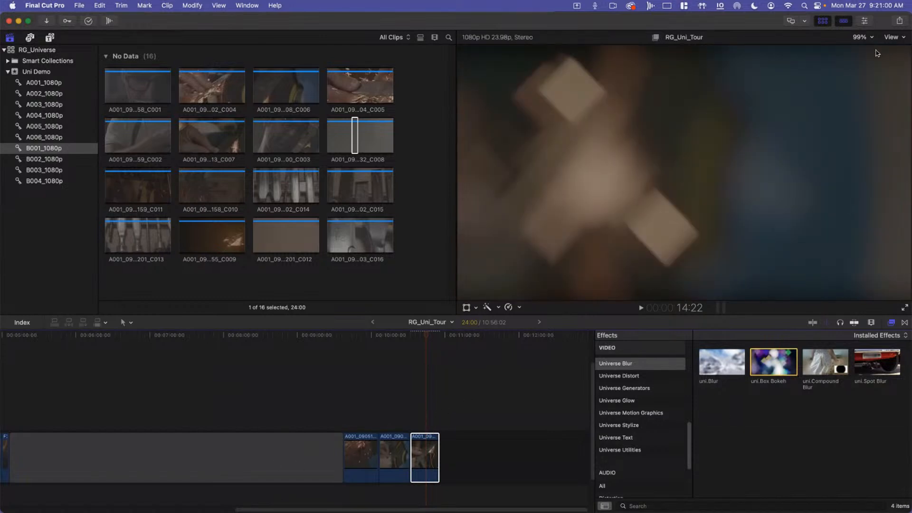
# - Show the Inspector and delete the uni.Box Bokeh effect from the last clip
pyautogui.click(864, 23)
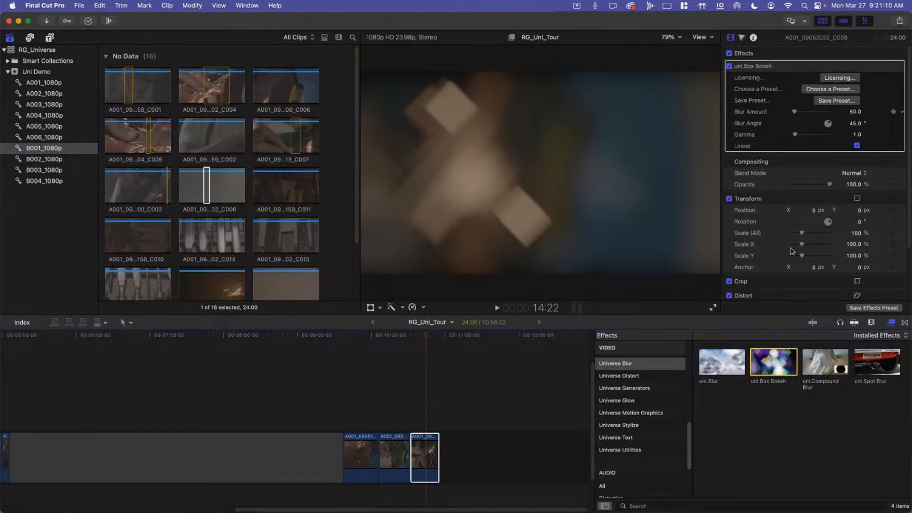
pyautogui.click(802, 70)
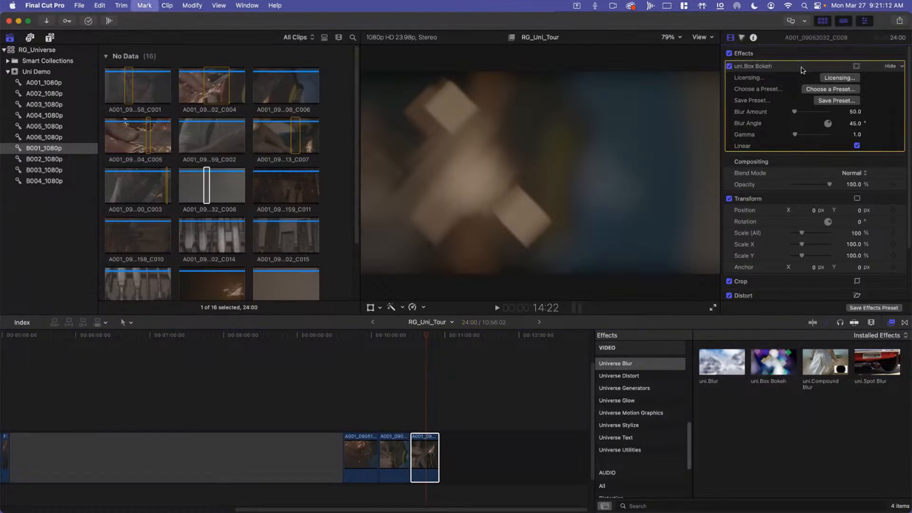
pyautogui.press('Delete')
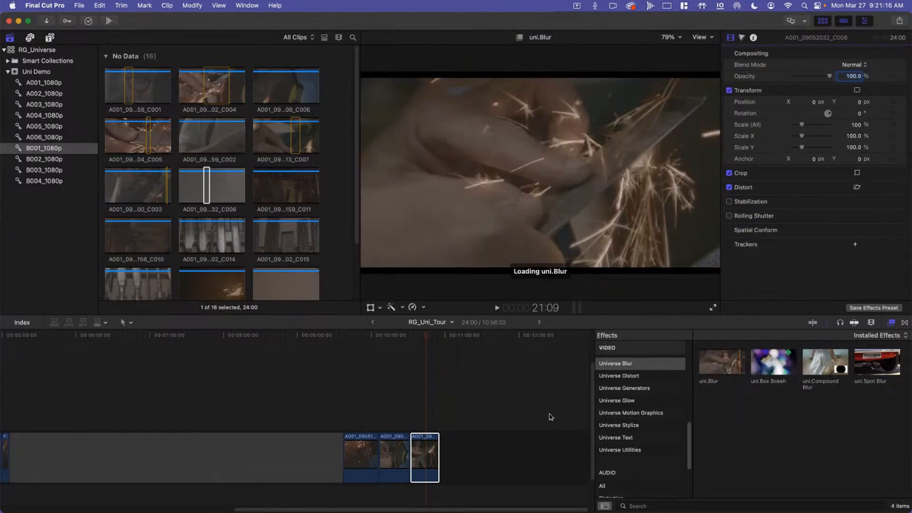
# - Try applying uni.Box Bokeh to the last clip two different ways, undoing each application
pyautogui.doubleClick(776, 367)
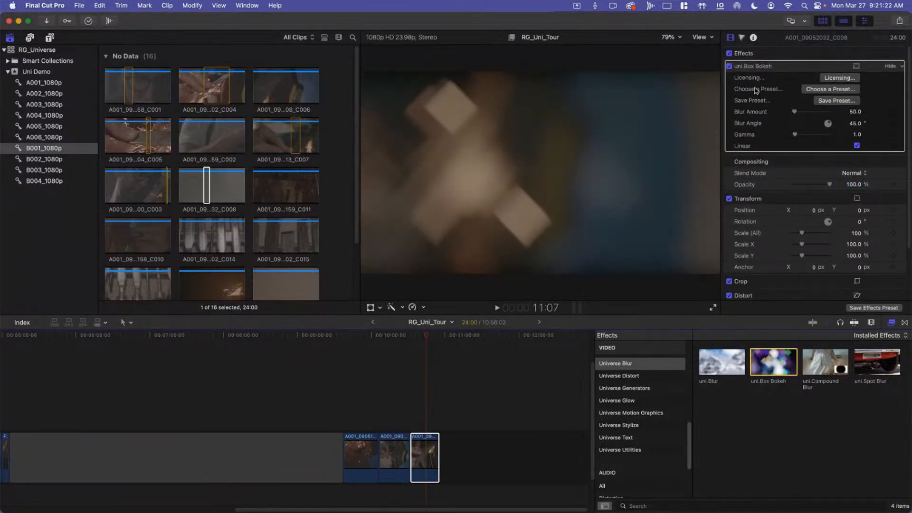
pyautogui.press('super+z')
pyautogui.moveTo(773, 361); pyautogui.dragTo(422, 459)
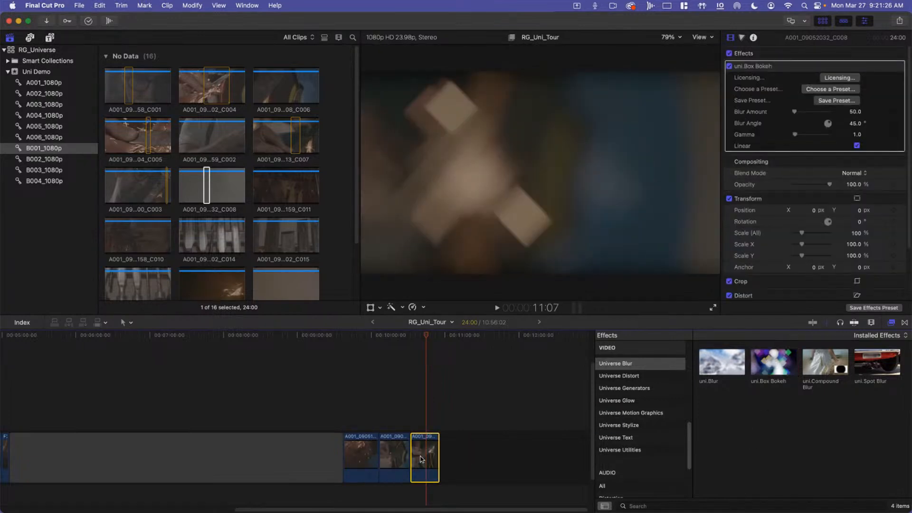
pyautogui.press('super+z')
# - Apply uni.Box Bokeh to the last clip in the timeline and load its Light Leak Burn preset
pyautogui.moveTo(779, 367); pyautogui.dragTo(427, 463)
pyautogui.click(834, 91)
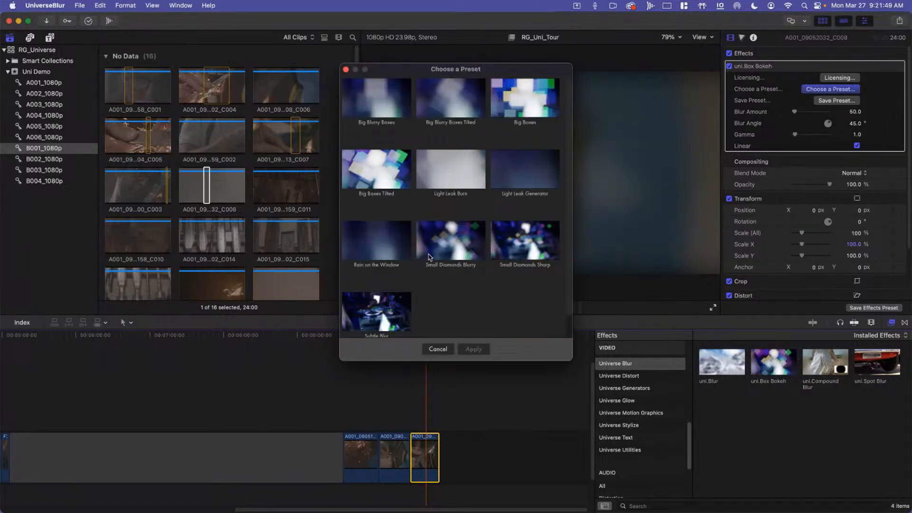
pyautogui.scroll(-1, 409, 266)
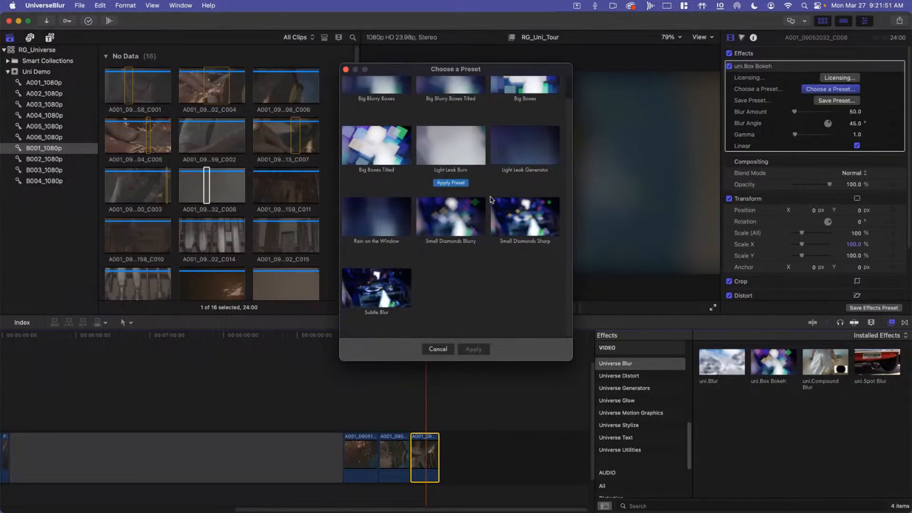
pyautogui.scroll(1, 527, 211)
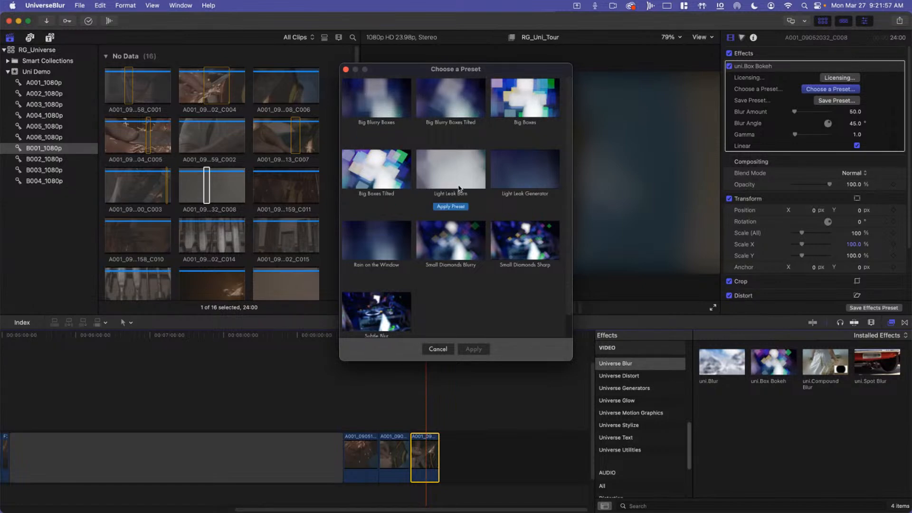
pyautogui.click(450, 206)
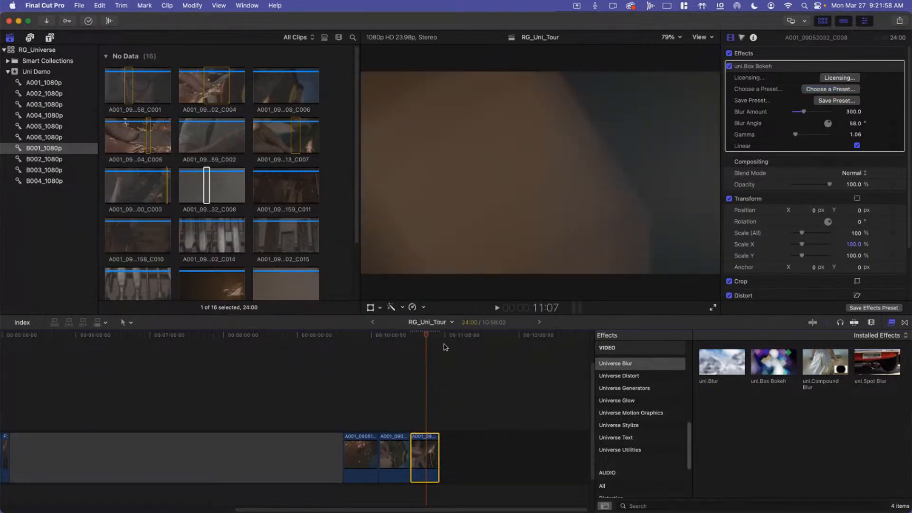
# - Lower the effect's Blur Amount to 245, play the clip, and reduce the Blur Amount to 0
pyautogui.moveTo(420, 334); pyautogui.dragTo(425, 338)
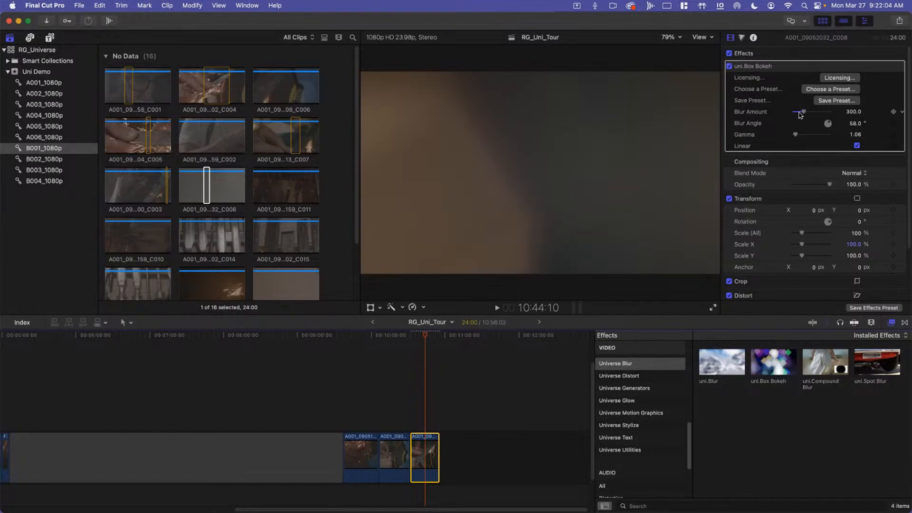
pyautogui.moveTo(804, 113); pyautogui.dragTo(801, 117)
pyautogui.press('space')
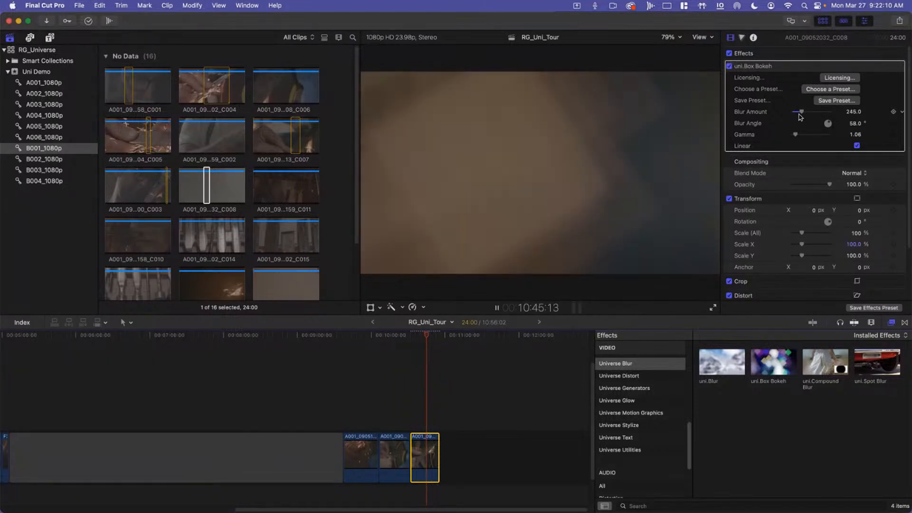
pyautogui.press('space')
pyautogui.moveTo(800, 117); pyautogui.dragTo(788, 117)
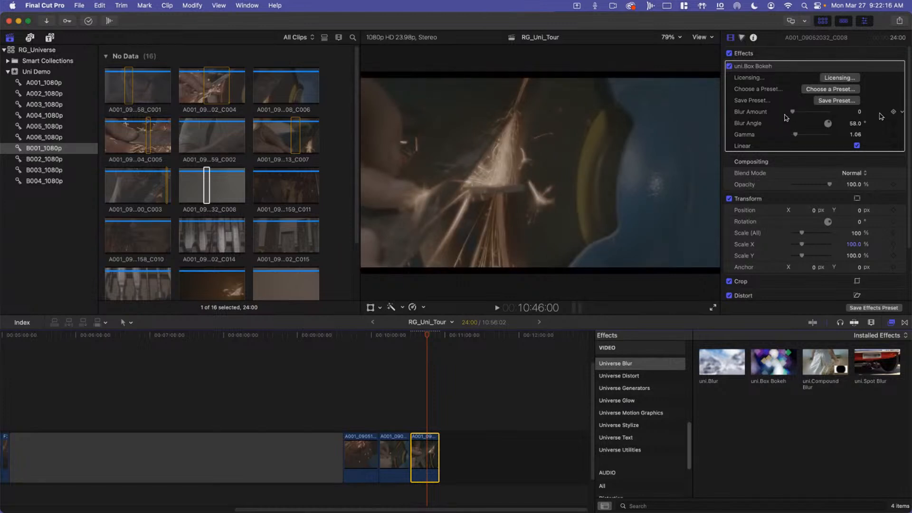
# - Add a Blur Amount keyframe for uni.Box Bokeh at the start of the last clip
pyautogui.click(456, 372)
pyautogui.press('super+equal')
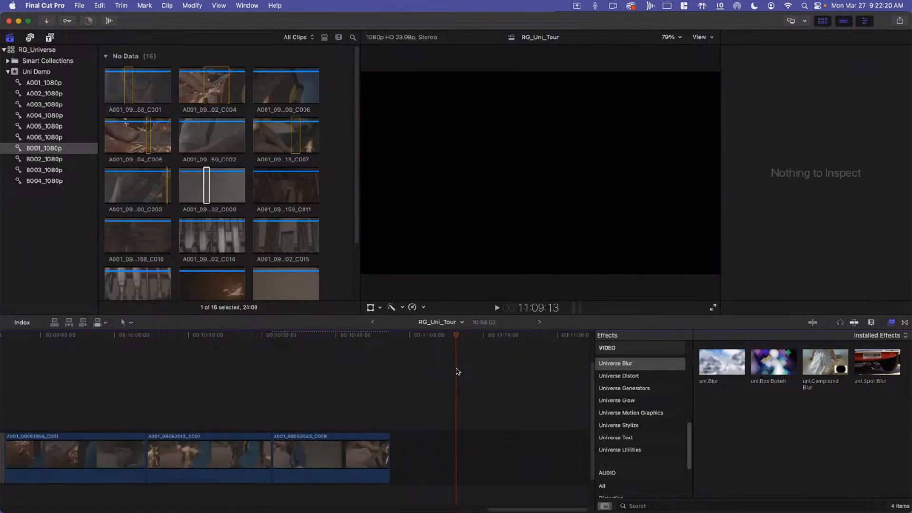
pyautogui.press('Up')
pyautogui.press('Up')
pyautogui.click(317, 455)
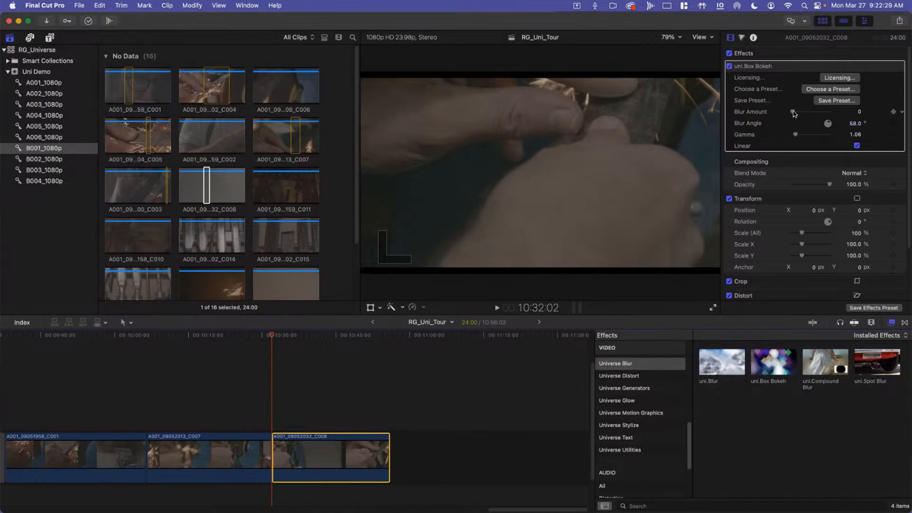
pyautogui.click(894, 112)
# - Play forward to 10:36:16 and set the uni.Box Bokeh Blur Amount to 200 there
pyautogui.press('space')
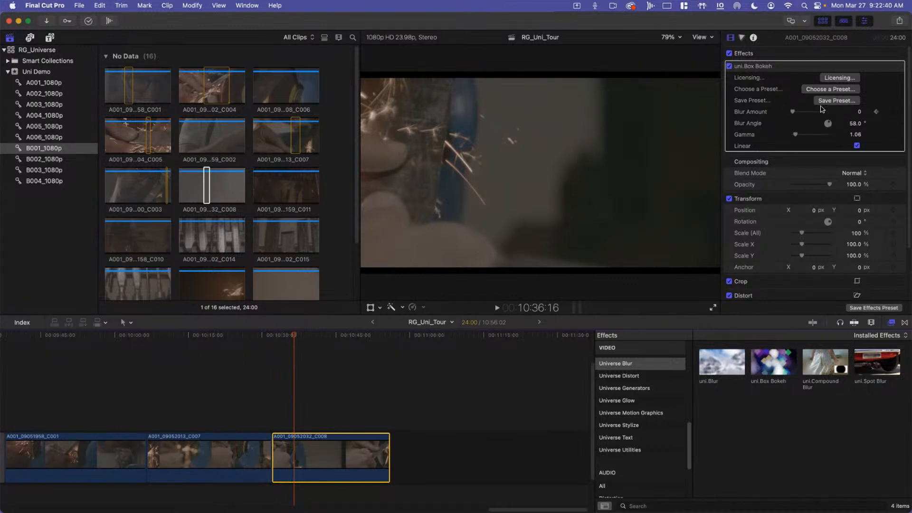
pyautogui.click(860, 113)
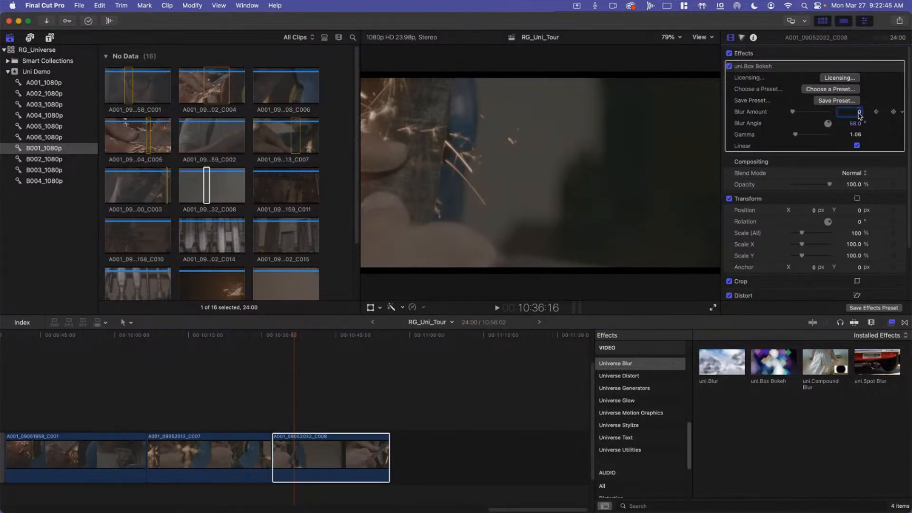
pyautogui.write('00')
pyautogui.press('Return')
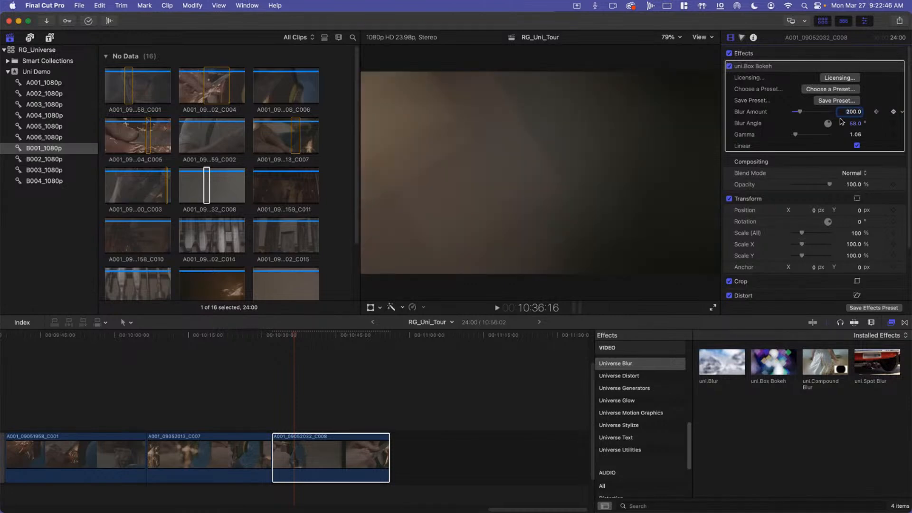
# - Scrub through the blur animation and step between its two Blur Amount keyframes
pyautogui.moveTo(273, 336)
pyautogui.mouseDown()
pyautogui.moveTo(300, 335)
pyautogui.moveTo(284, 336)
pyautogui.mouseUp()
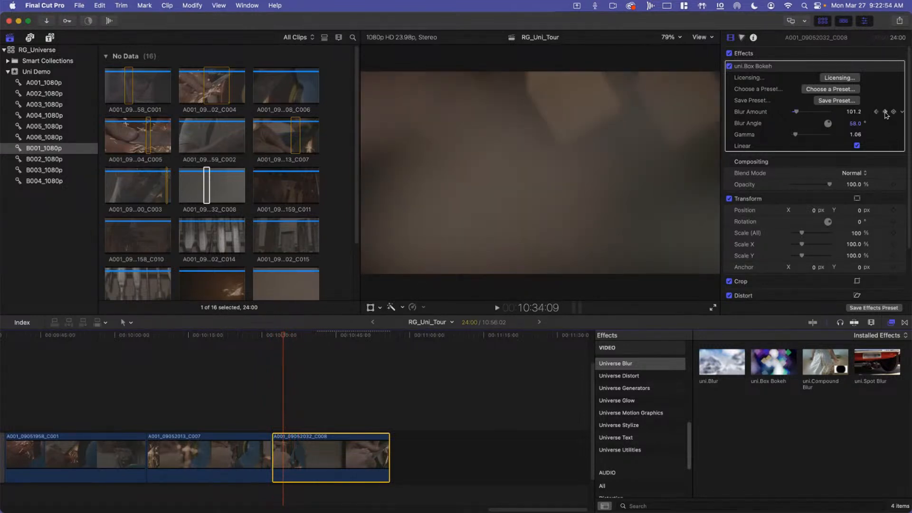
pyautogui.click(885, 113)
pyautogui.click(876, 113)
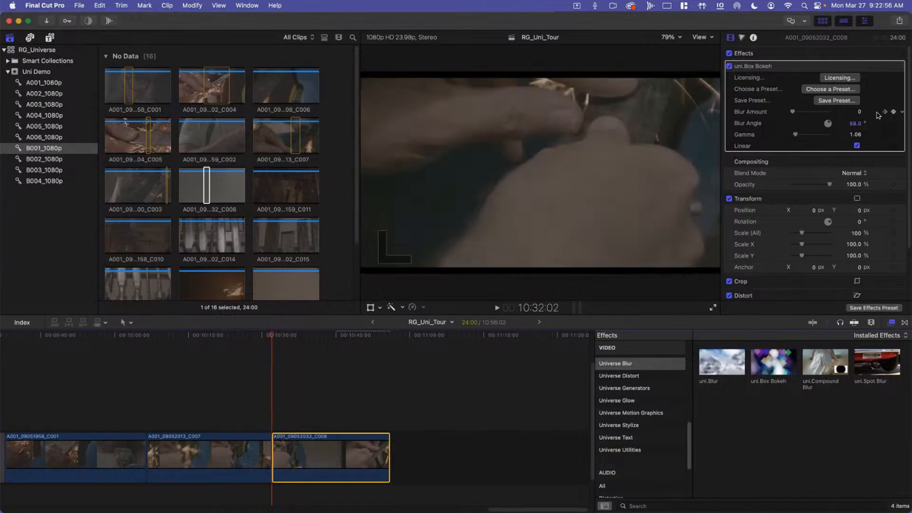
pyautogui.click(885, 113)
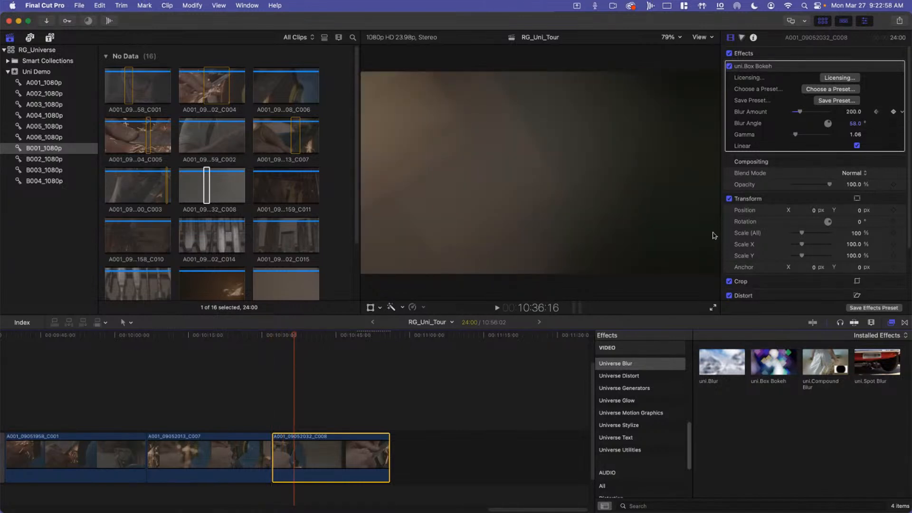
# - Show the last clip's video animation and limit the uni.Box Bokeh row to Blur Amount
pyautogui.rightClick(298, 449)
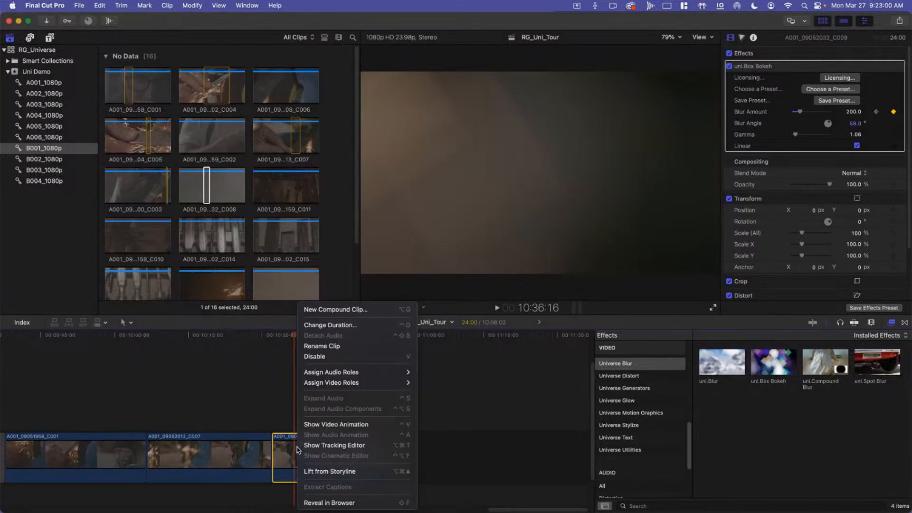
pyautogui.click(321, 424)
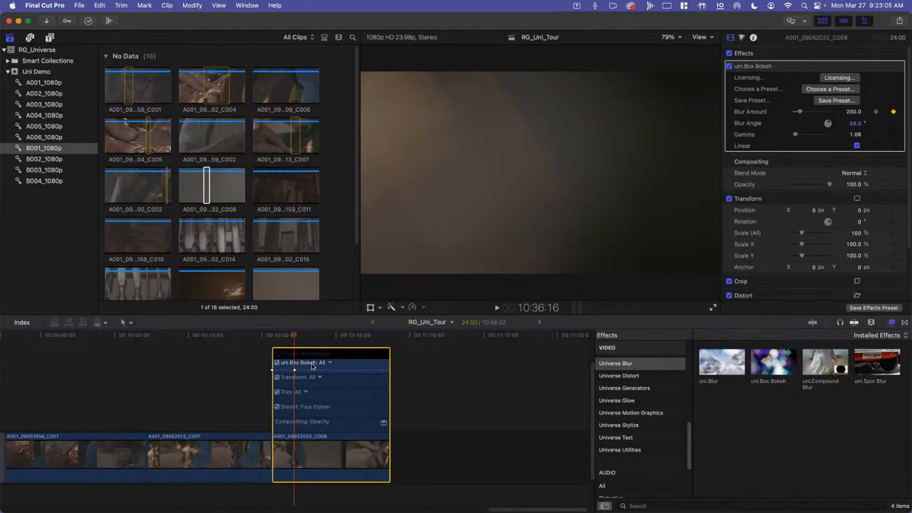
pyautogui.click(330, 363)
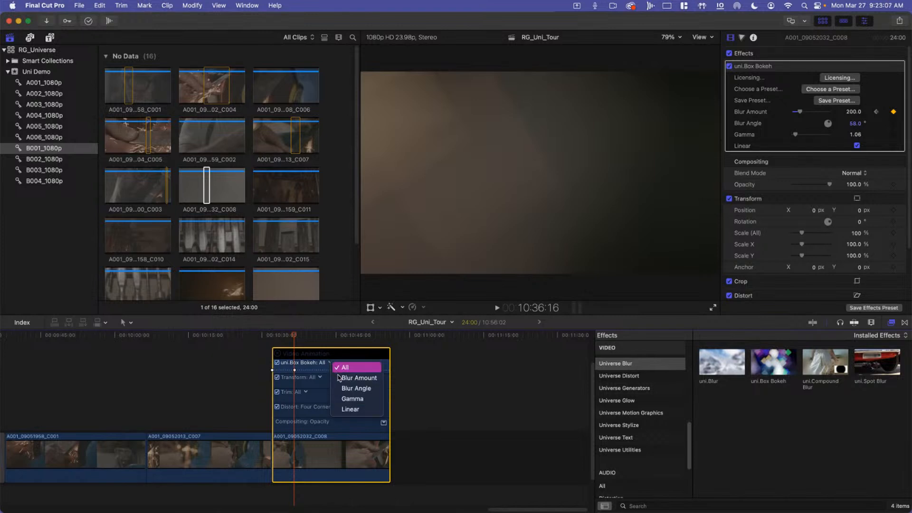
pyautogui.click(345, 378)
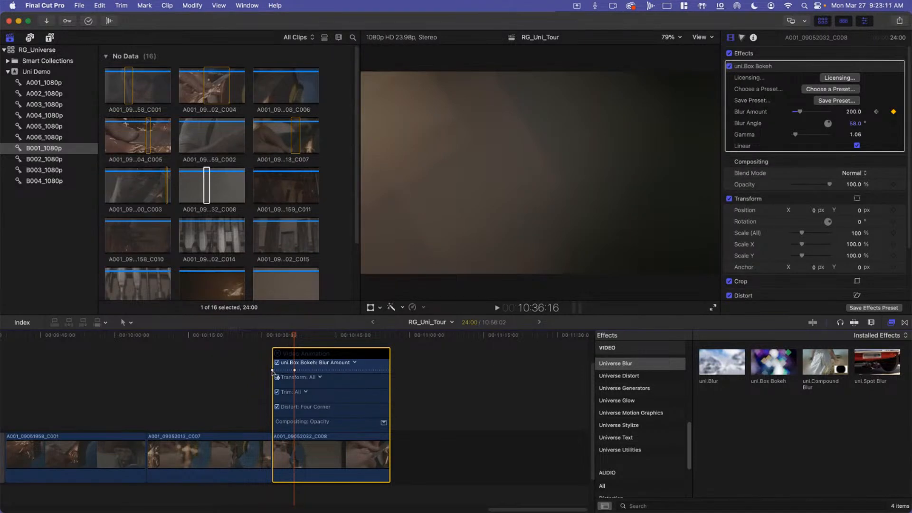
# - Move the clip's first Blur Amount keyframe later to about 10:33:21 and preview the animation
pyautogui.click(294, 370)
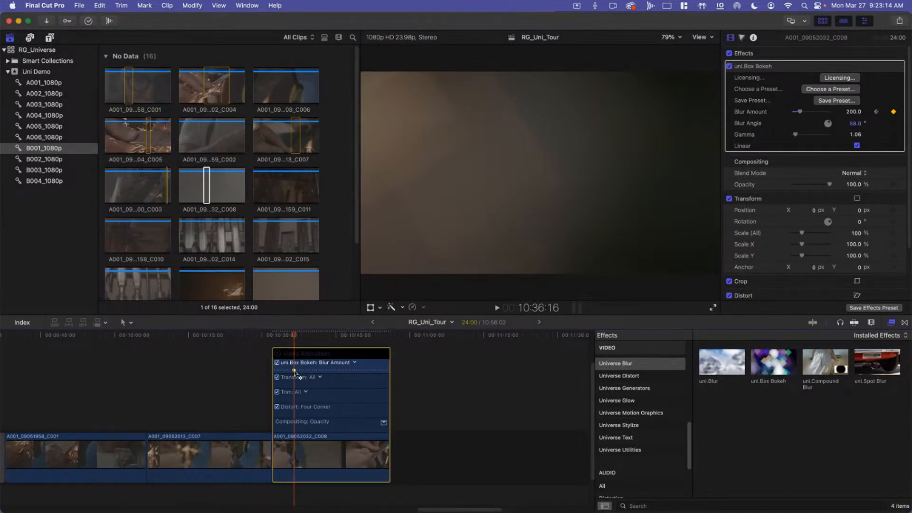
pyautogui.click(306, 333)
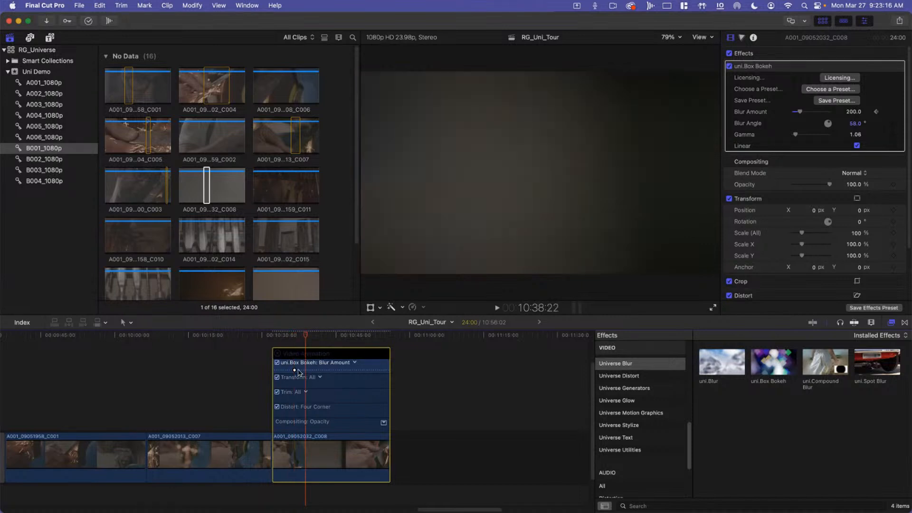
pyautogui.moveTo(295, 371); pyautogui.dragTo(281, 371)
pyautogui.moveTo(280, 339); pyautogui.dragTo(300, 340)
pyautogui.moveTo(280, 369); pyautogui.dragTo(294, 371)
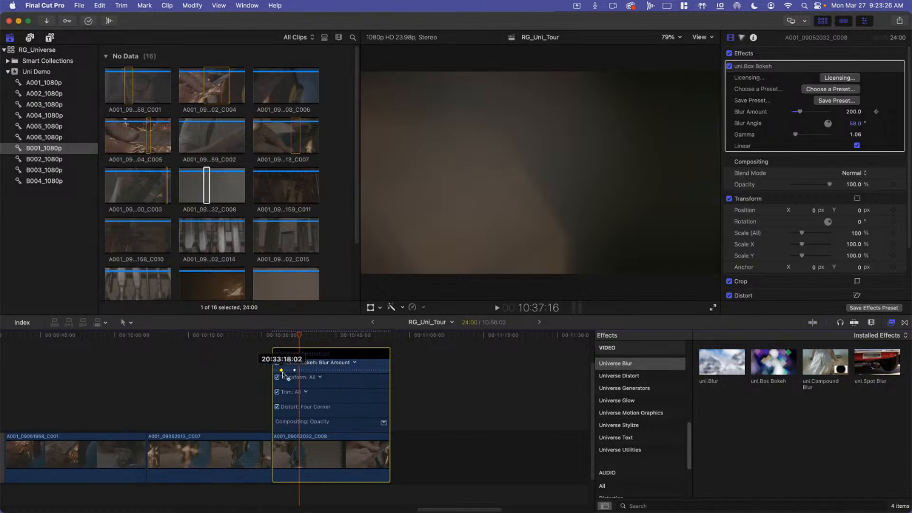
pyautogui.click(287, 338)
pyautogui.press('space')
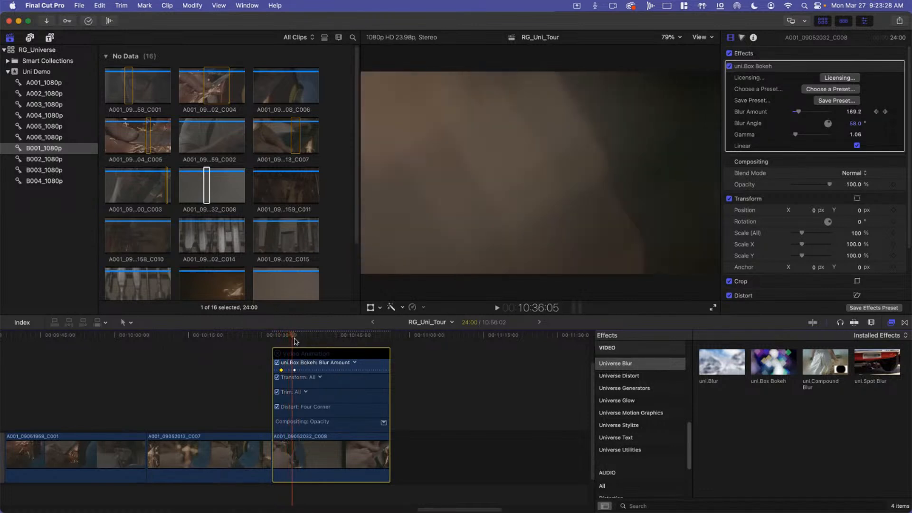
pyautogui.click(282, 340)
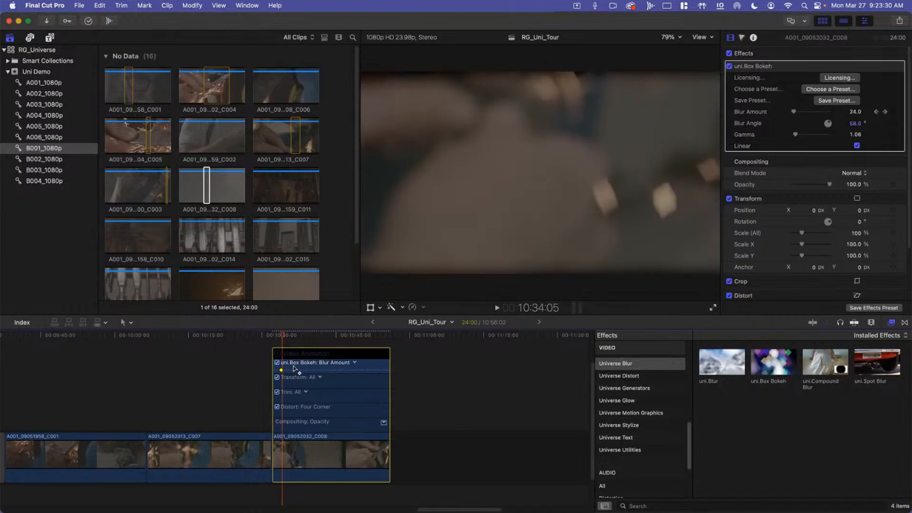
# - Delete the second Blur Amount keyframe from the clip's animation and play the result
pyautogui.rightClick(294, 370)
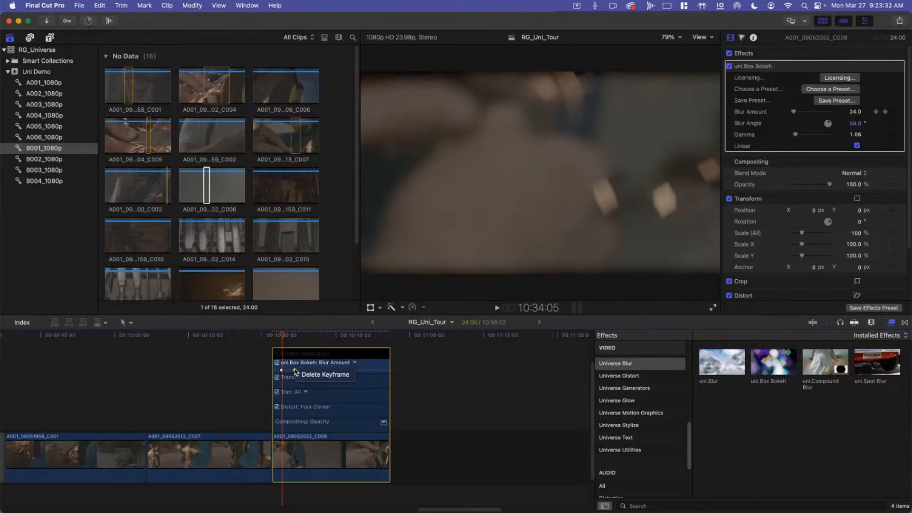
pyautogui.click(304, 375)
pyautogui.press('space')
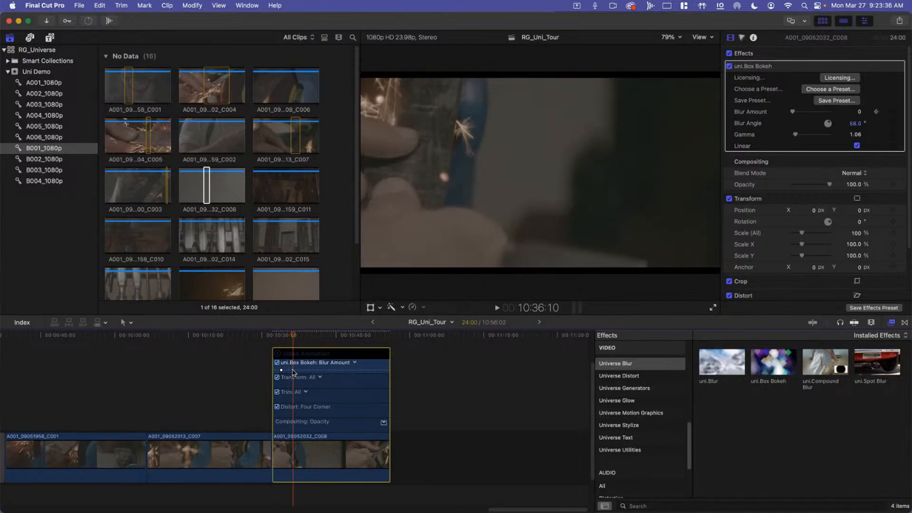
# - Set the uni.Box Bokeh Blur Amount to 200 at the remaining keyframe at 10:33:21
pyautogui.click(292, 338)
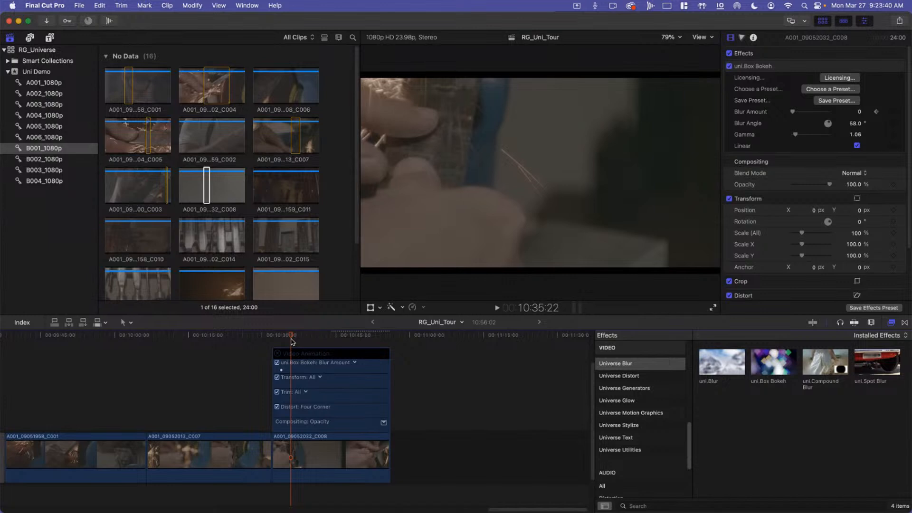
pyautogui.click(859, 112)
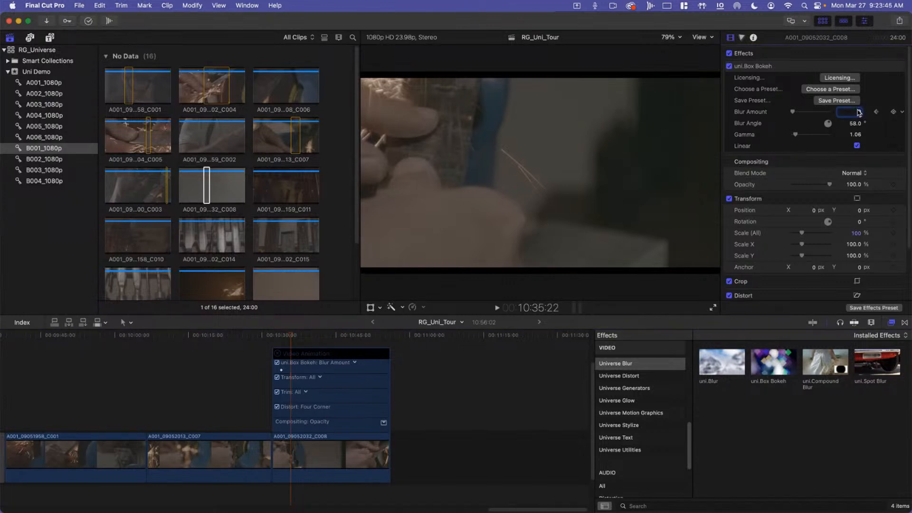
pyautogui.write('0')
pyautogui.click(876, 113)
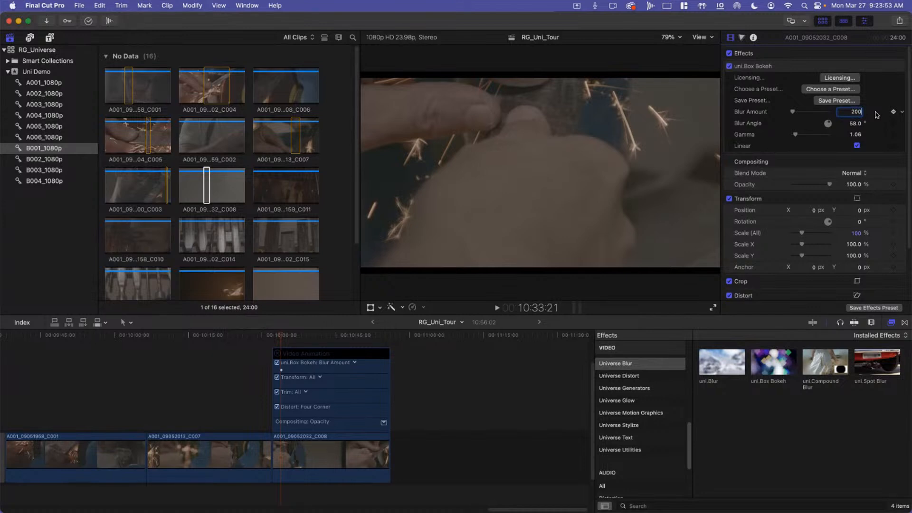
pyautogui.press('Return')
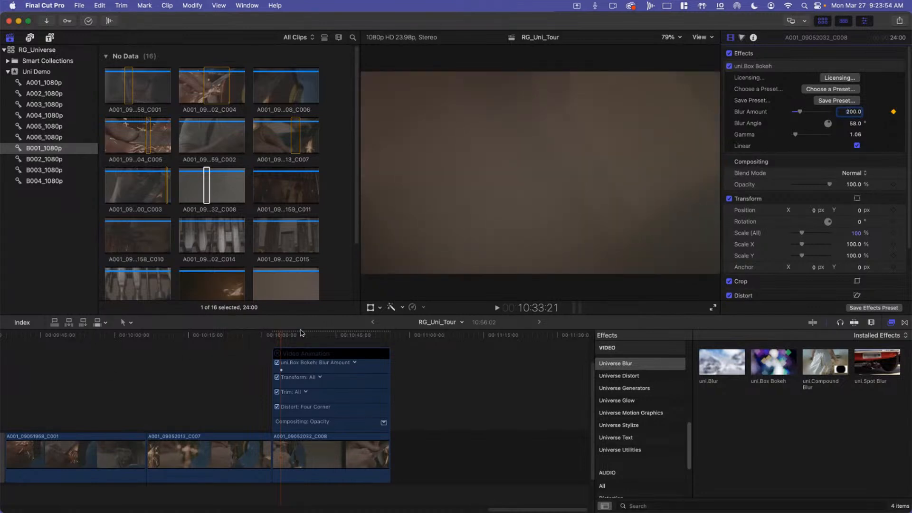
# - Set the uni.Box Bokeh Blur Amount to 0 at 10:35:08 and play through the new keyframes
pyautogui.click(288, 338)
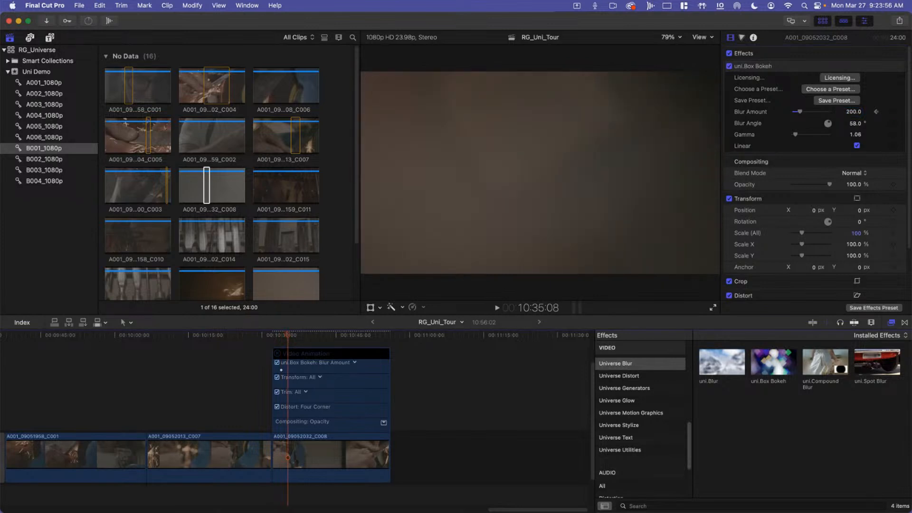
pyautogui.click(875, 112)
pyautogui.moveTo(796, 112); pyautogui.dragTo(786, 113)
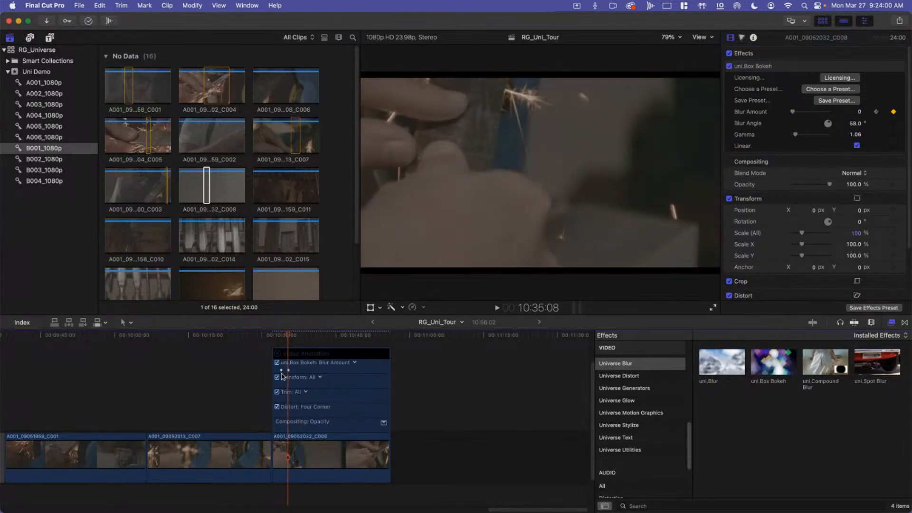
pyautogui.click(279, 336)
pyautogui.press('space')
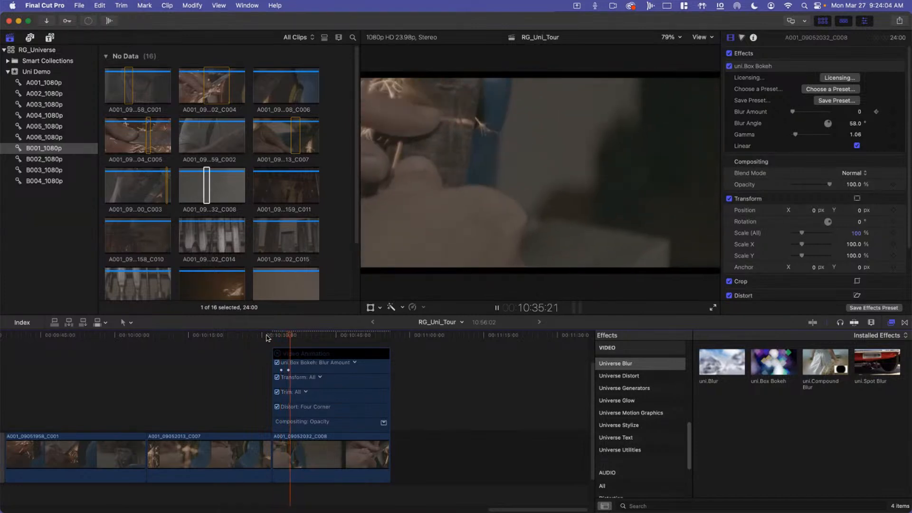
pyautogui.press('space')
pyautogui.click(280, 336)
pyautogui.moveTo(283, 337); pyautogui.dragTo(290, 338)
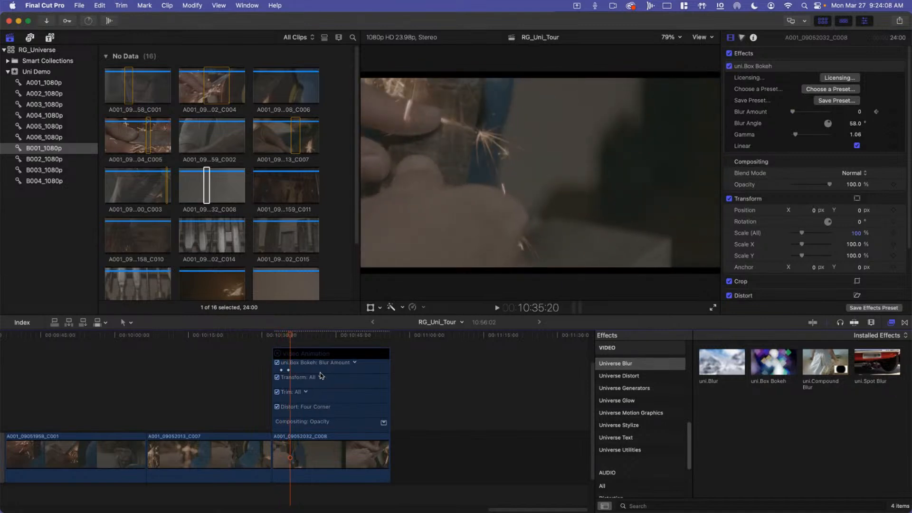
# - Move the two Blur Amount keyframes earlier in the clip's video animation, to about 10:32:14 and 10:33:22
pyautogui.click(355, 364)
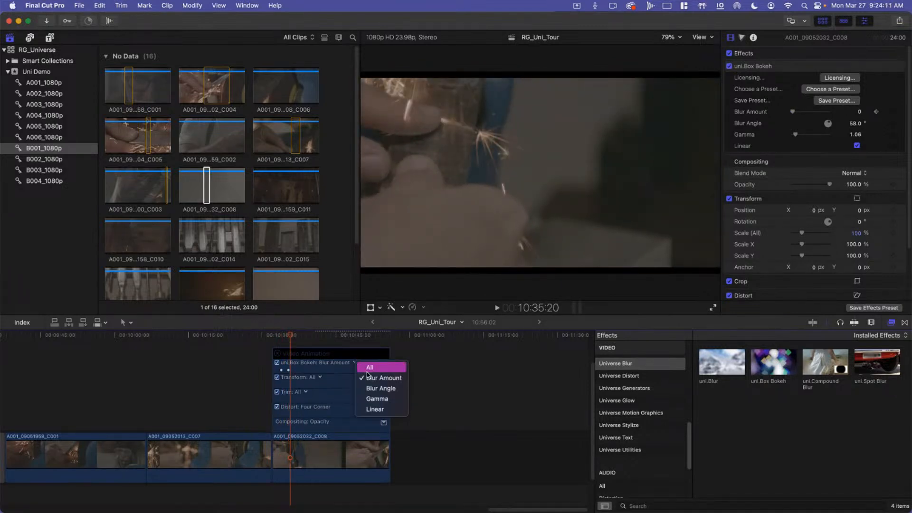
pyautogui.click(438, 357)
pyautogui.press('super+equal')
pyautogui.press('super+equal')
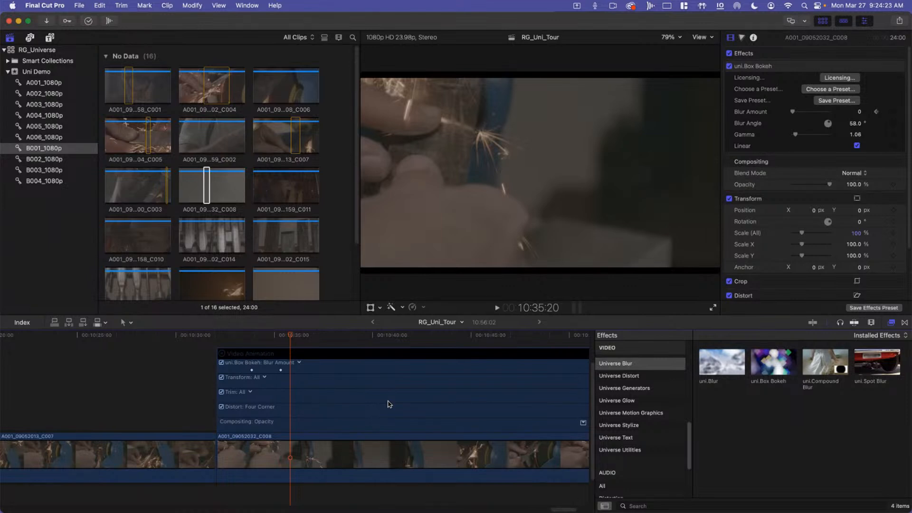
pyautogui.click(246, 336)
pyautogui.moveTo(252, 340); pyautogui.dragTo(252, 370)
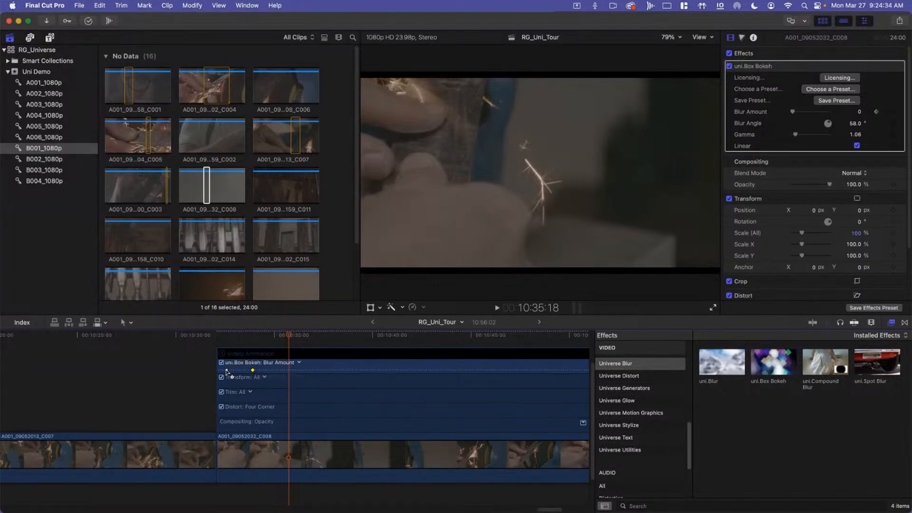
# - Step between the two Blur Amount keyframes to check the blur at each one
pyautogui.click(876, 112)
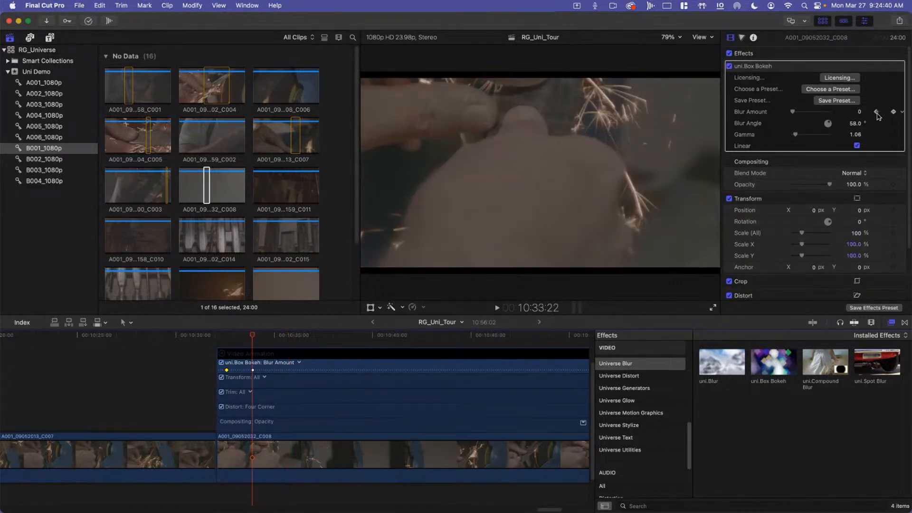
pyautogui.click(876, 112)
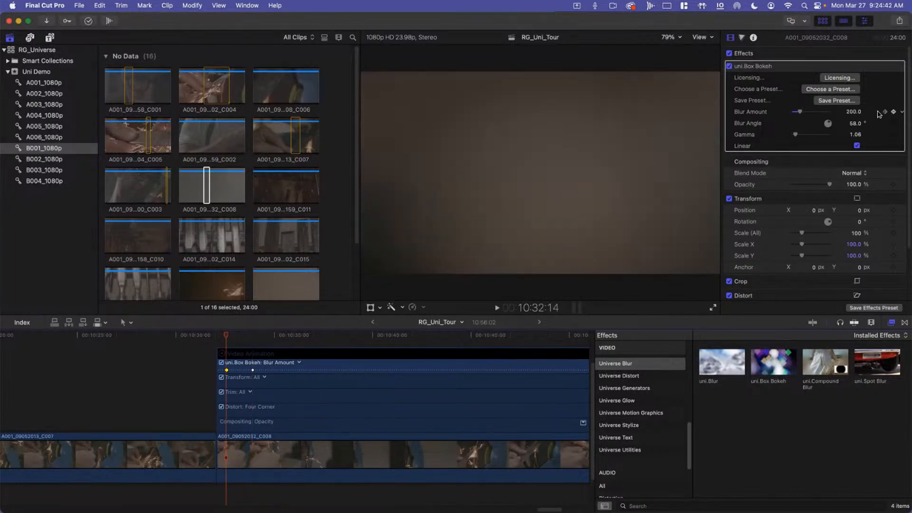
pyautogui.click(885, 112)
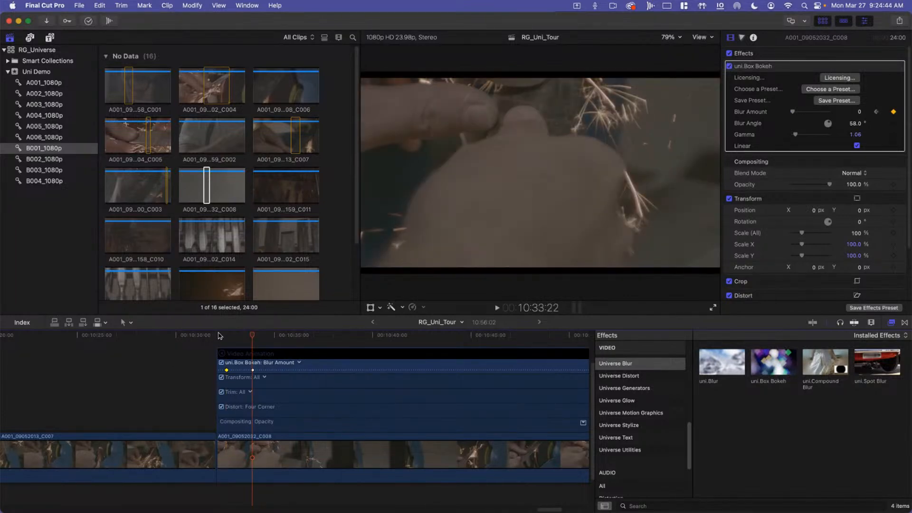
pyautogui.click(225, 337)
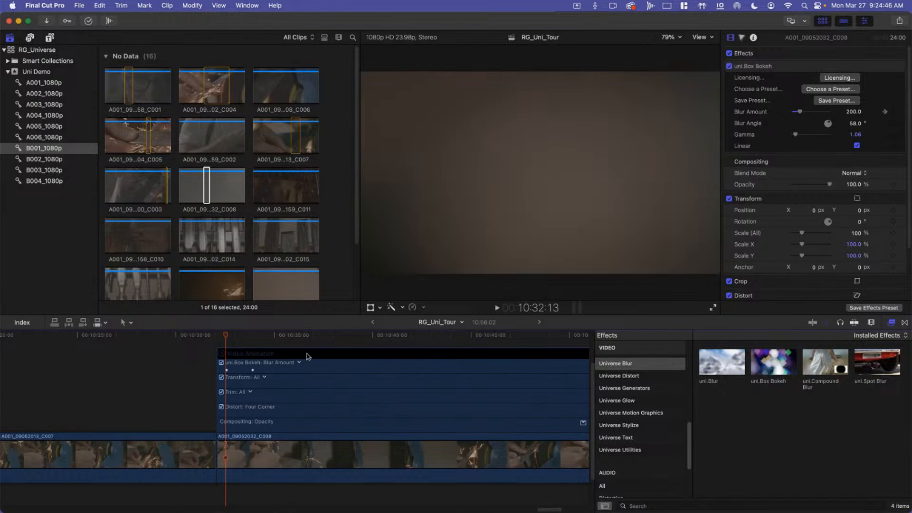
# - Hide the clip's video animation and play the last clip from its start
pyautogui.click(221, 353)
pyautogui.click(325, 386)
pyautogui.press('super+minus')
pyautogui.press('super+minus')
pyautogui.press('super+minus')
pyautogui.press('Up')
pyautogui.press('space')
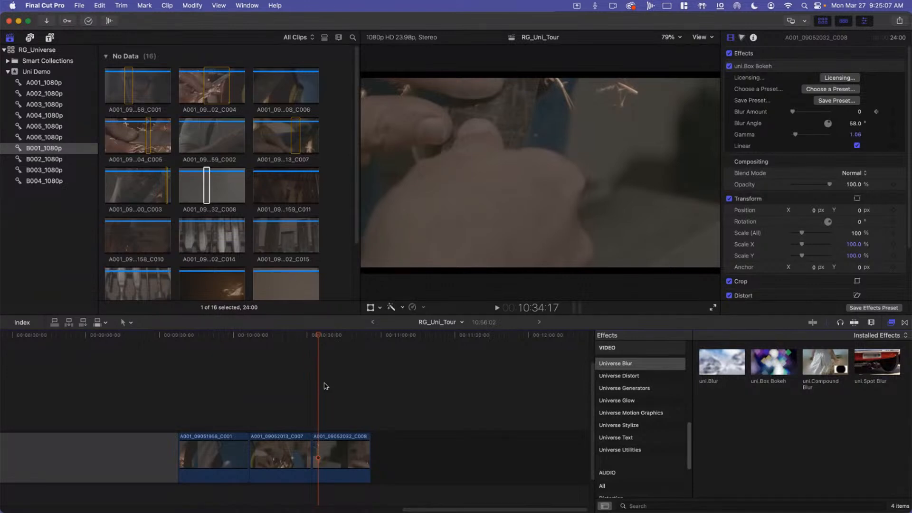
# - Hide the effects browser, show it again, and leave it hidden so the timeline spans the full width
pyautogui.press('super+equal')
pyautogui.press('super+equal')
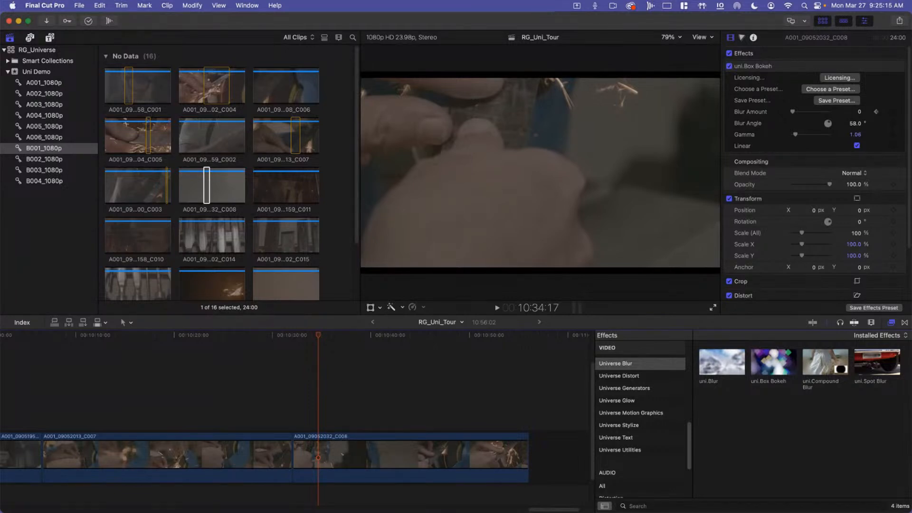
pyautogui.click(892, 322)
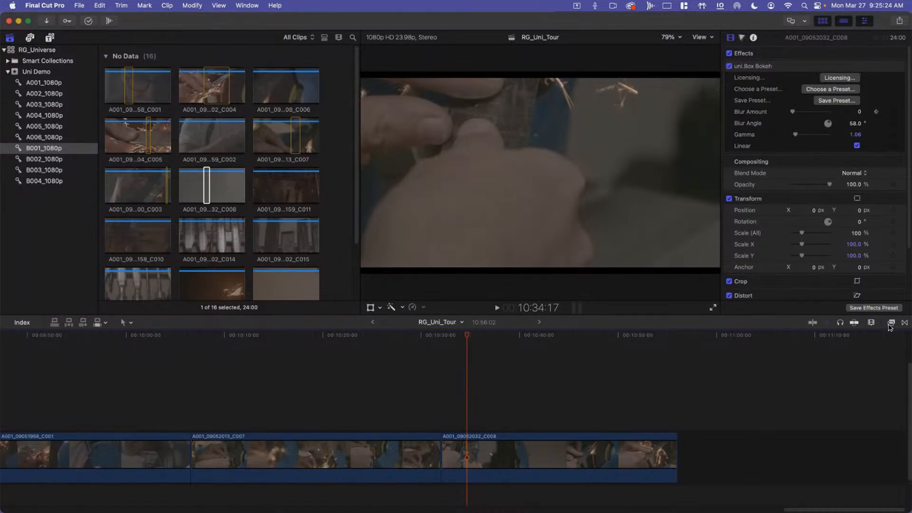
pyautogui.click(891, 323)
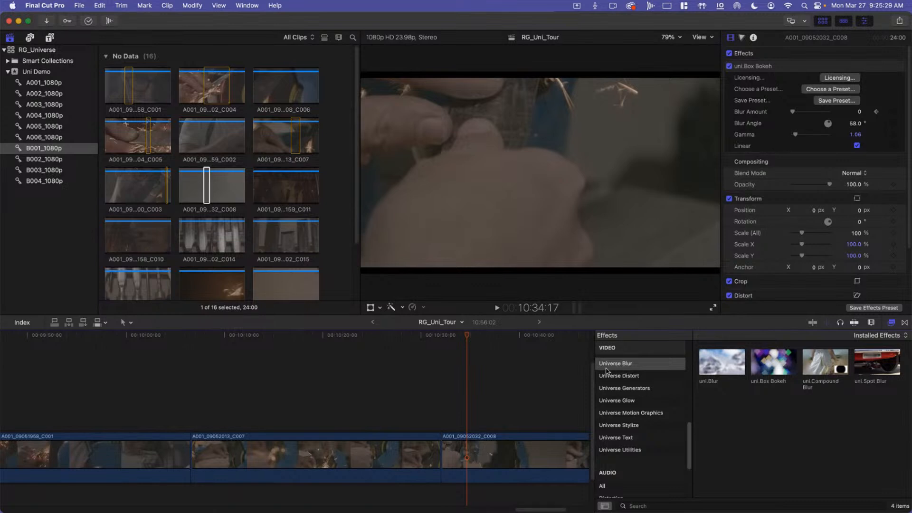
pyautogui.click(891, 323)
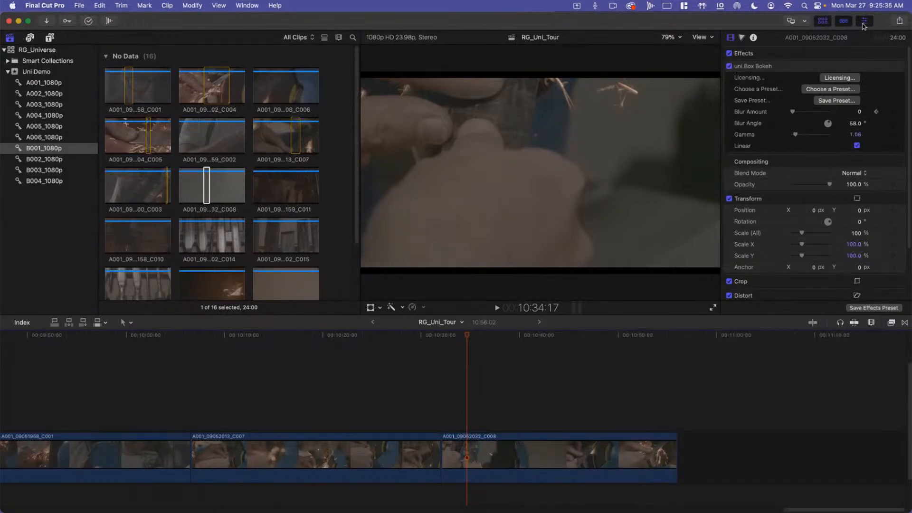
# - Look at the second display options without choosing one, and hide the inspector
pyautogui.click(805, 21)
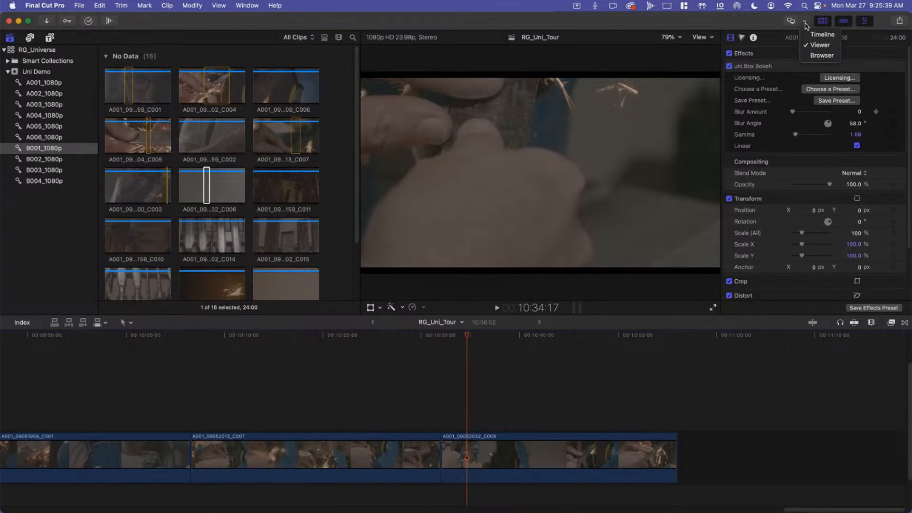
pyautogui.click(806, 25)
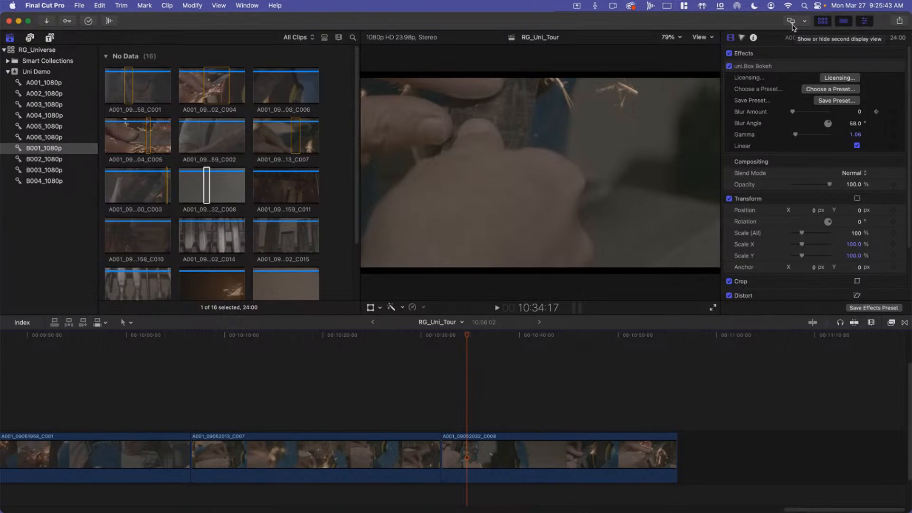
pyautogui.click(865, 22)
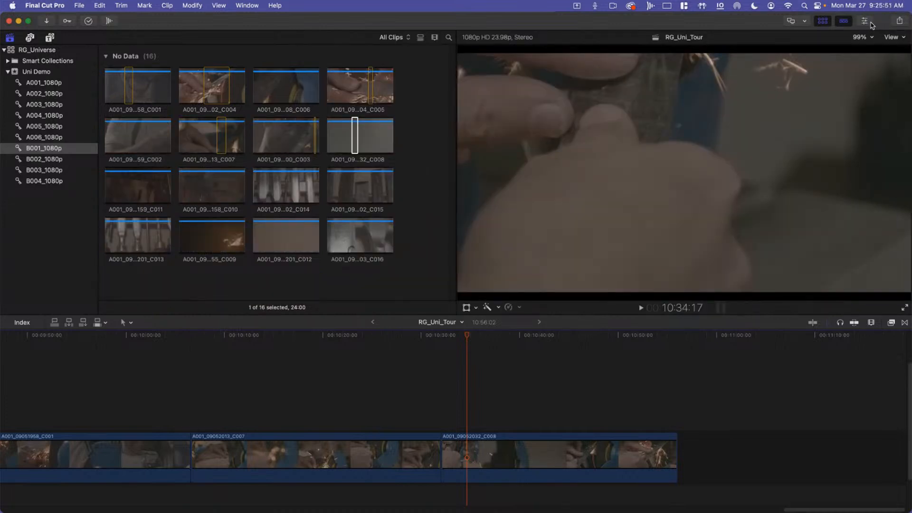
# - Trim about 3 seconds off the start of the last timeline clip and move the playhead to 10:40:16
pyautogui.moveTo(498, 340); pyautogui.dragTo(465, 337)
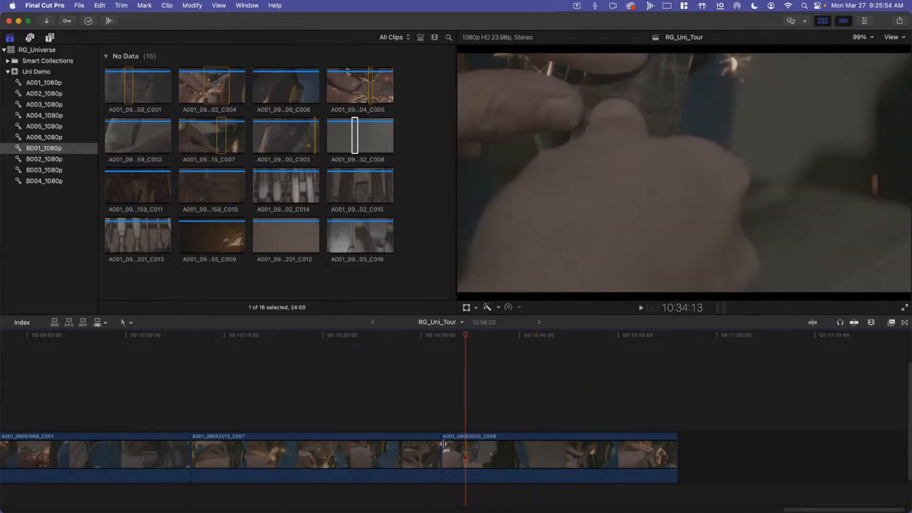
pyautogui.moveTo(443, 444); pyautogui.dragTo(472, 447)
pyautogui.click(502, 347)
pyautogui.click(555, 335)
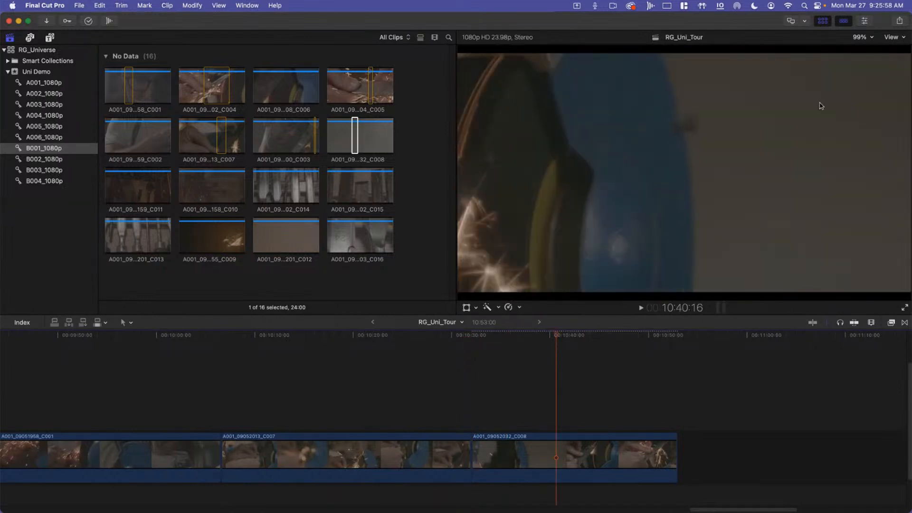
# - Show the inspector briefly, hide it again, and hide the libraries sidebar
pyautogui.click(865, 22)
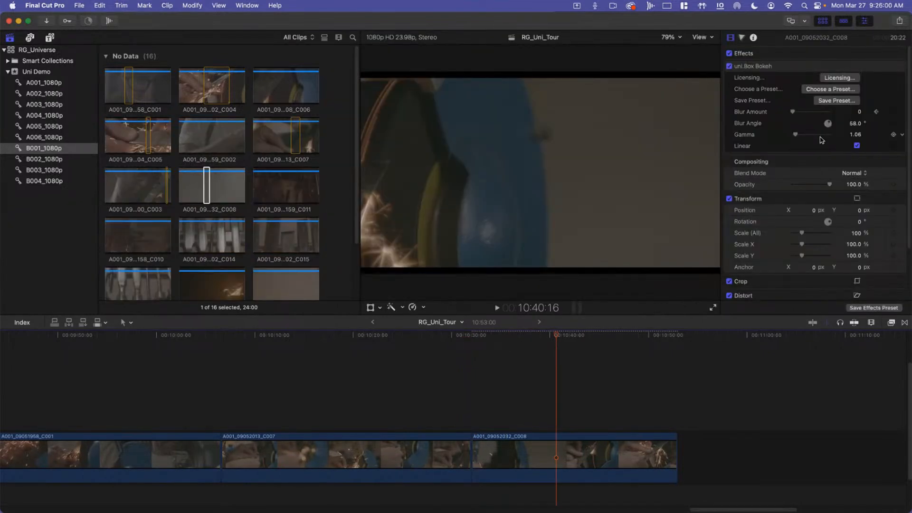
pyautogui.click(865, 22)
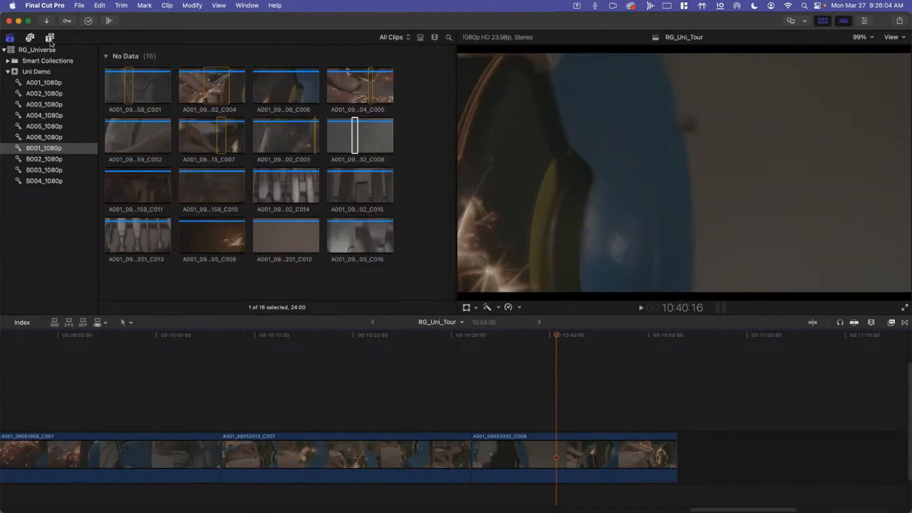
pyautogui.click(9, 38)
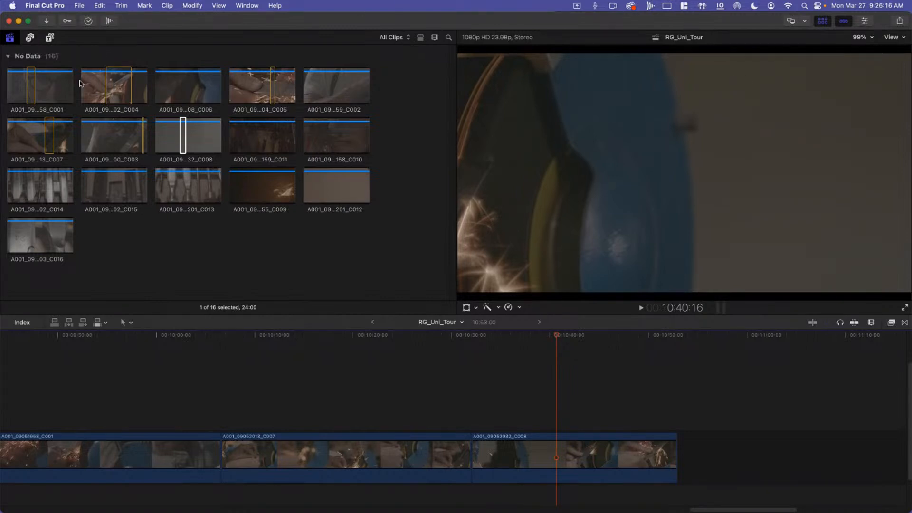
# - Switch the window to full screen, reveal the menu bar and Dock, and move the playhead to 10:12:09
pyautogui.click(218, 5)
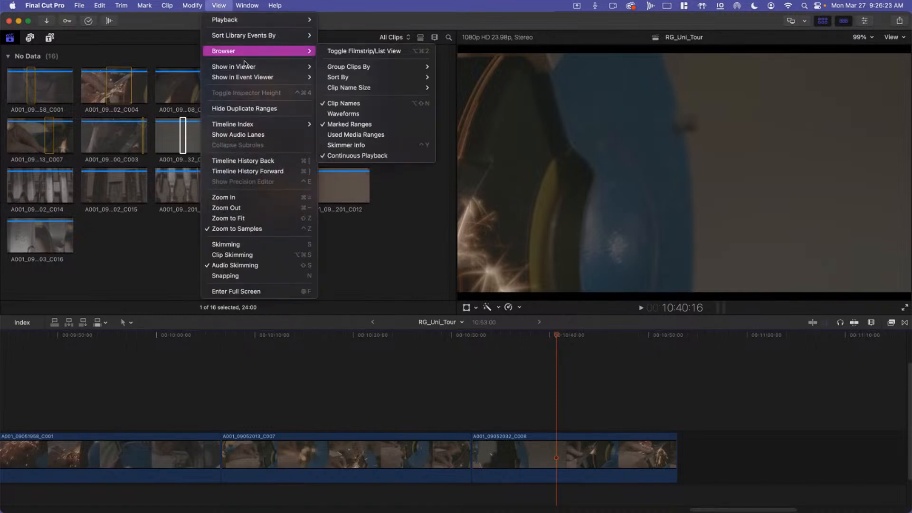
pyautogui.moveTo(245, 65)
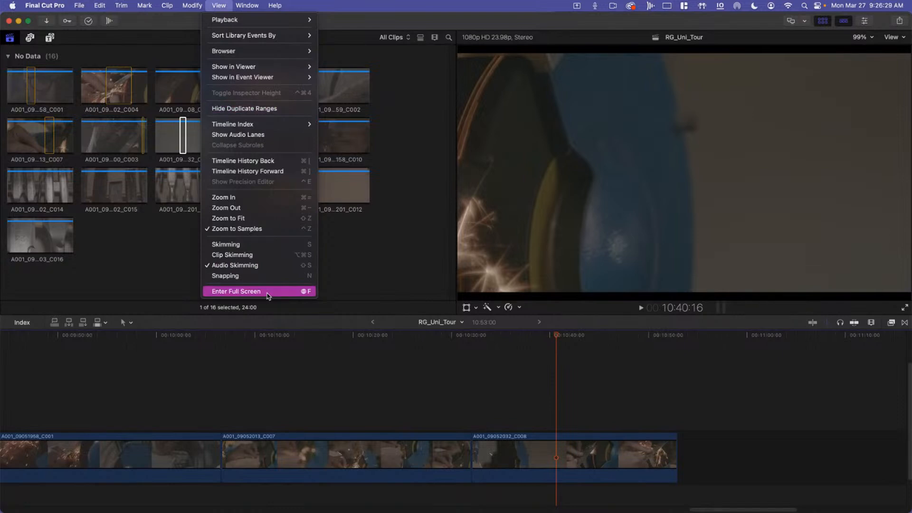
pyautogui.click(267, 291)
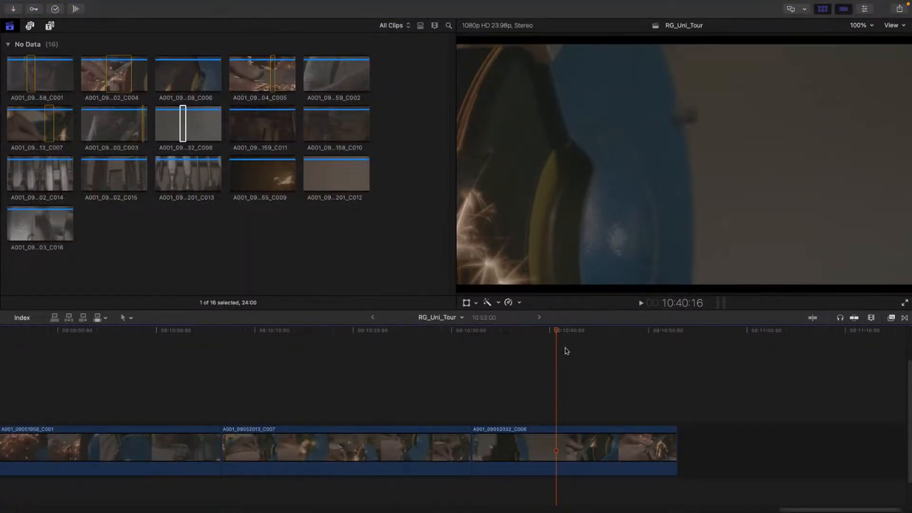
pyautogui.moveTo(252, 2)
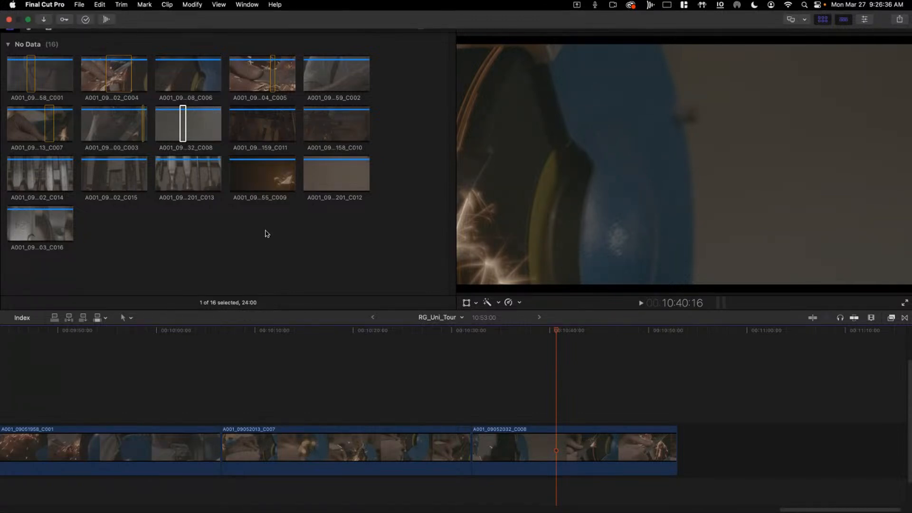
pyautogui.moveTo(252, 509)
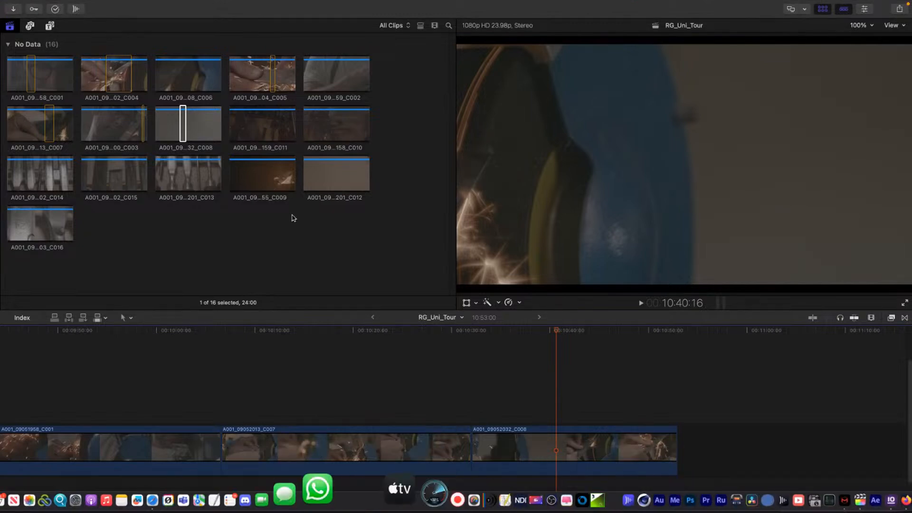
pyautogui.click(304, 232)
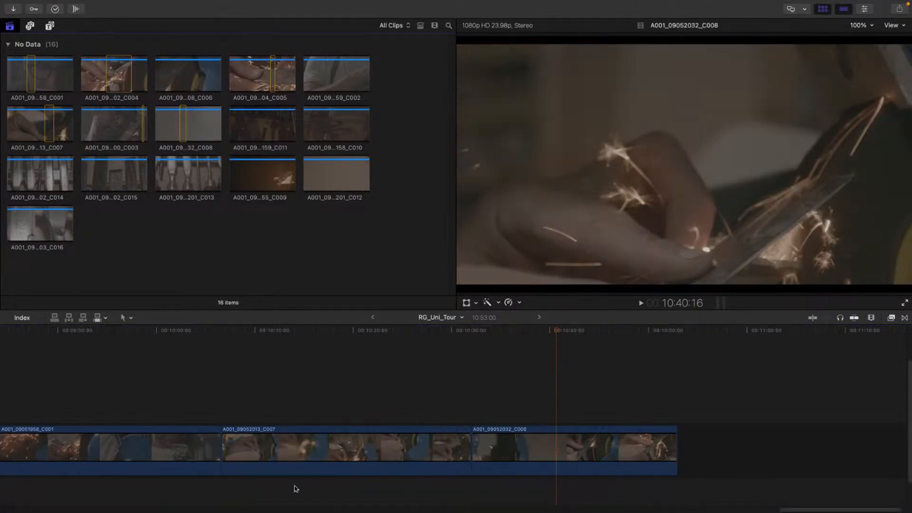
pyautogui.click(277, 329)
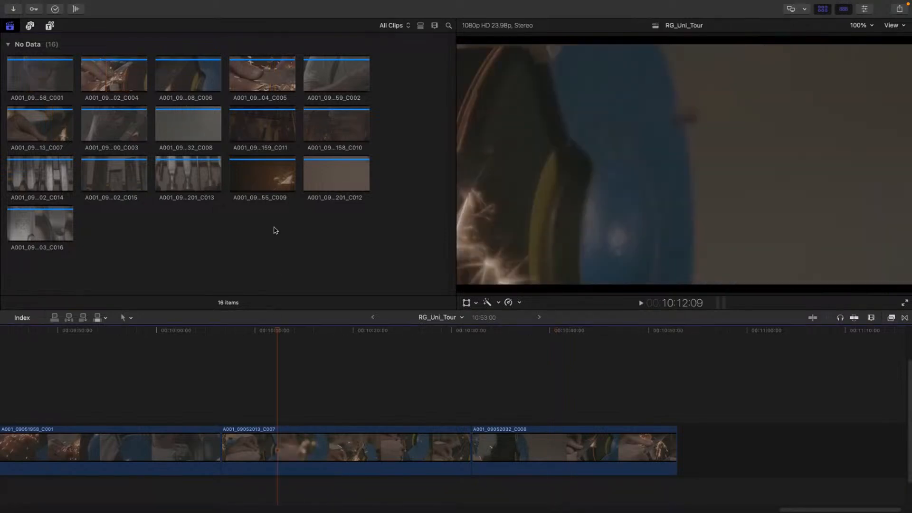
# - Leave full screen and enter it again using the window's own display options
pyautogui.click(247, 6)
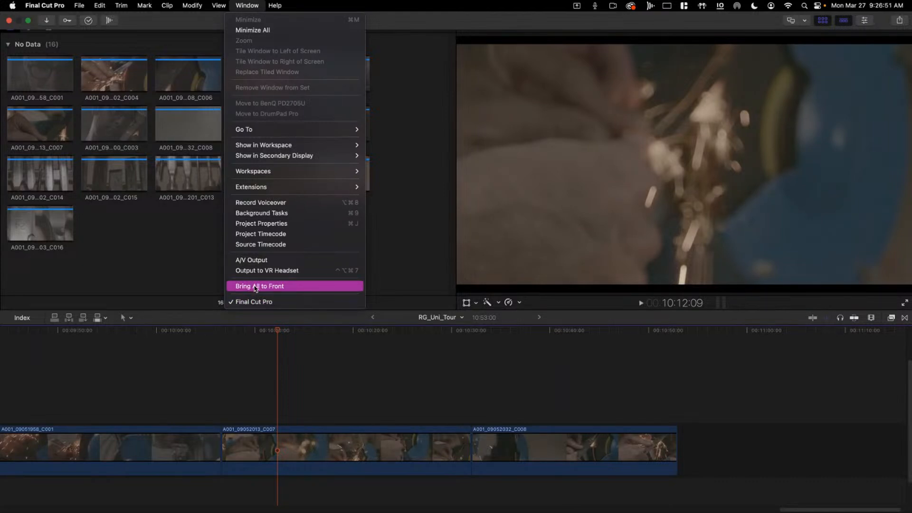
pyautogui.click(147, 275)
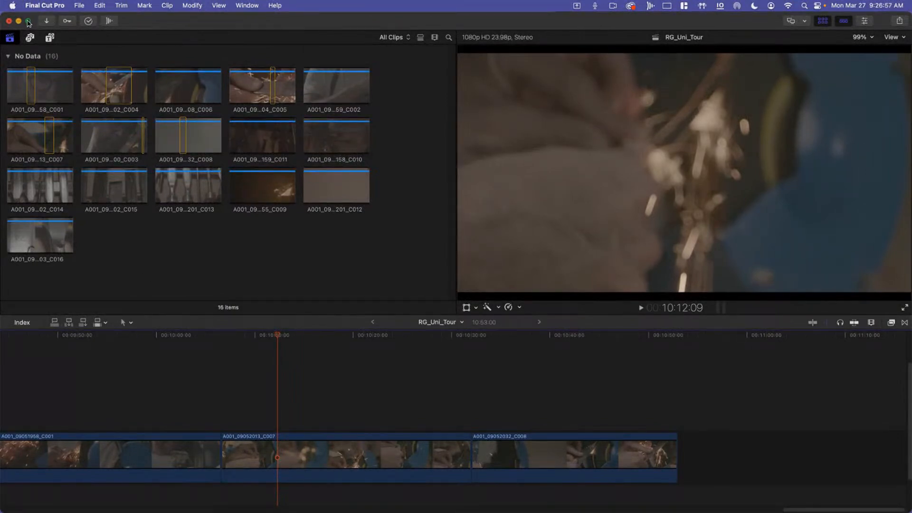
pyautogui.moveTo(29, 23)
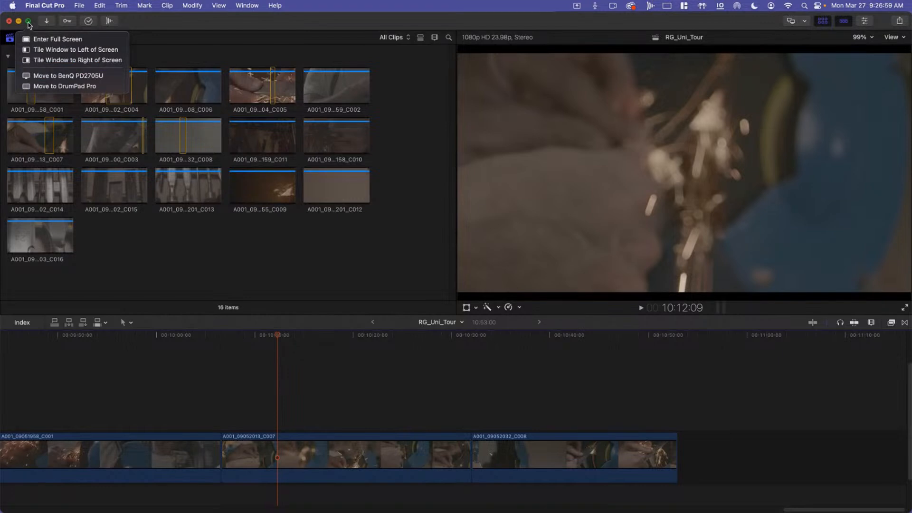
pyautogui.click(57, 39)
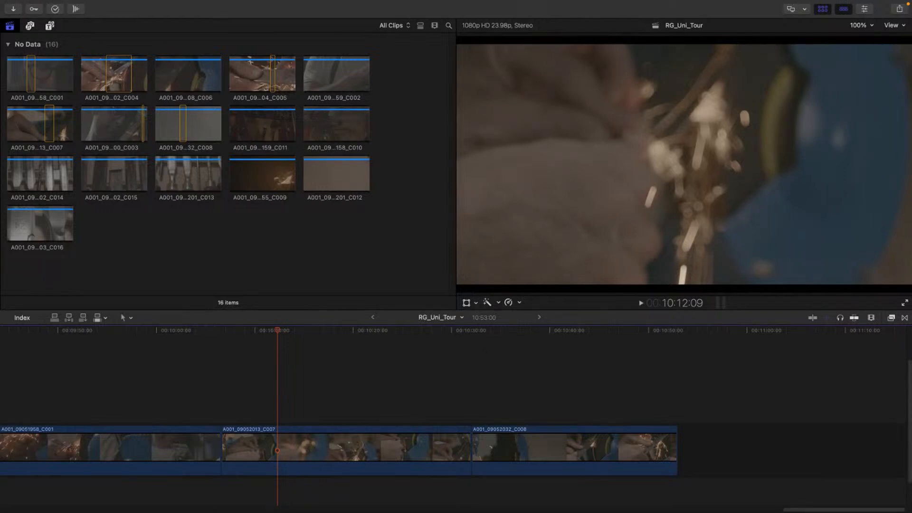
# - Bring the editor back into focus, move the playhead to 10:42:13 in the last clip, and switch skimming on and off
pyautogui.press('super+Tab')
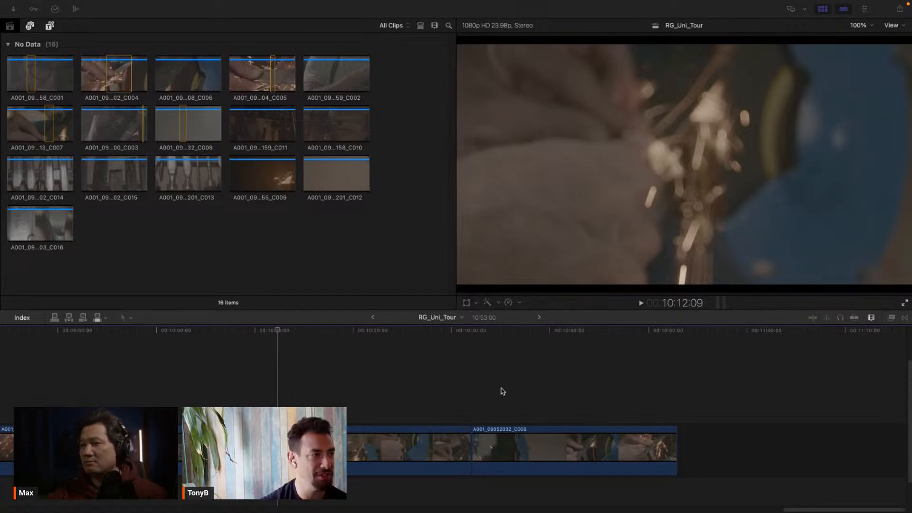
pyautogui.click(324, 333)
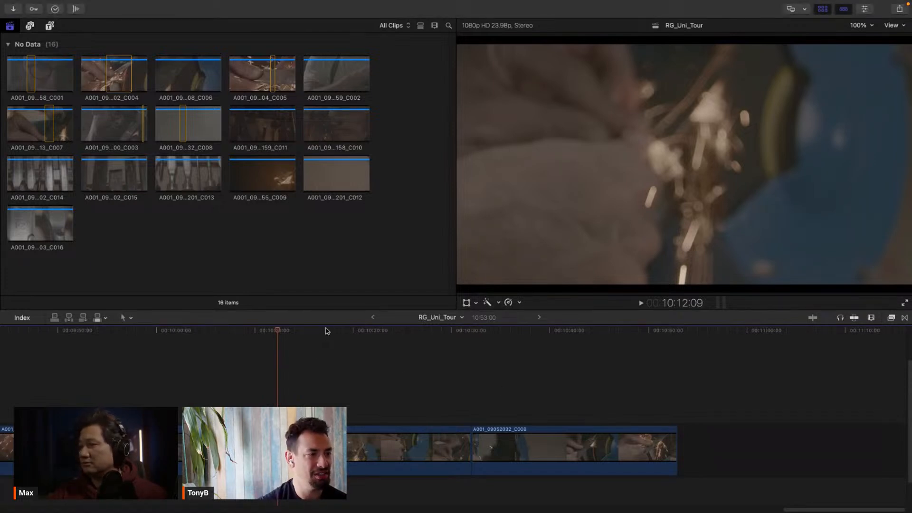
pyautogui.click(575, 341)
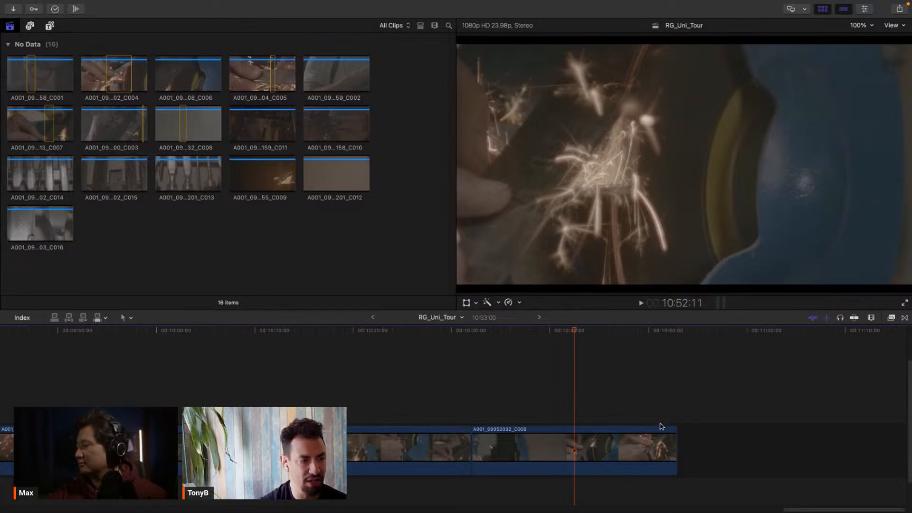
pyautogui.press('s')
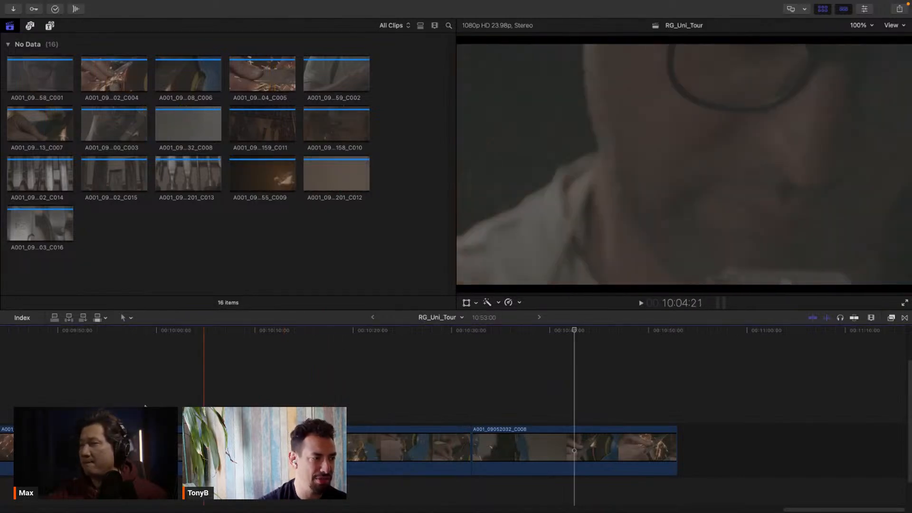
pyautogui.press('s')
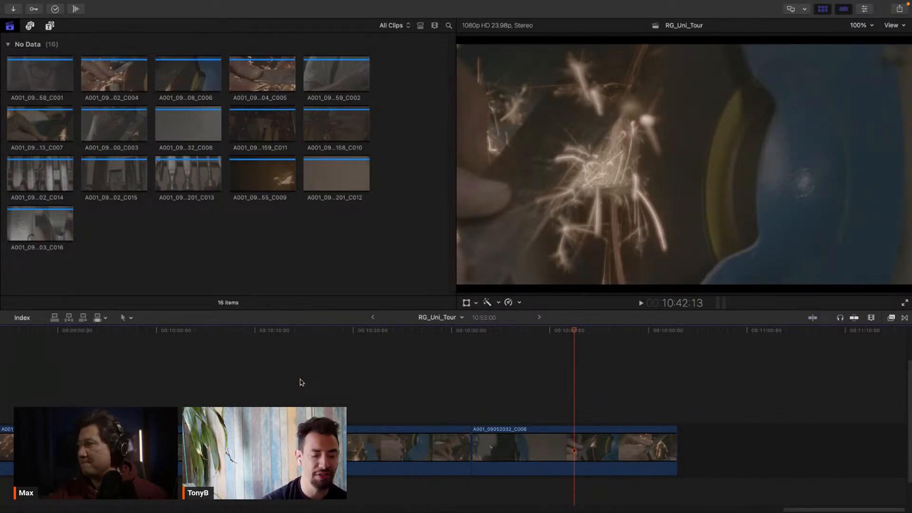
# - Check the end of the whole timeline and return the playhead to its beginning
pyautogui.press('super+minus')
pyautogui.press('super+minus')
pyautogui.press('super+minus')
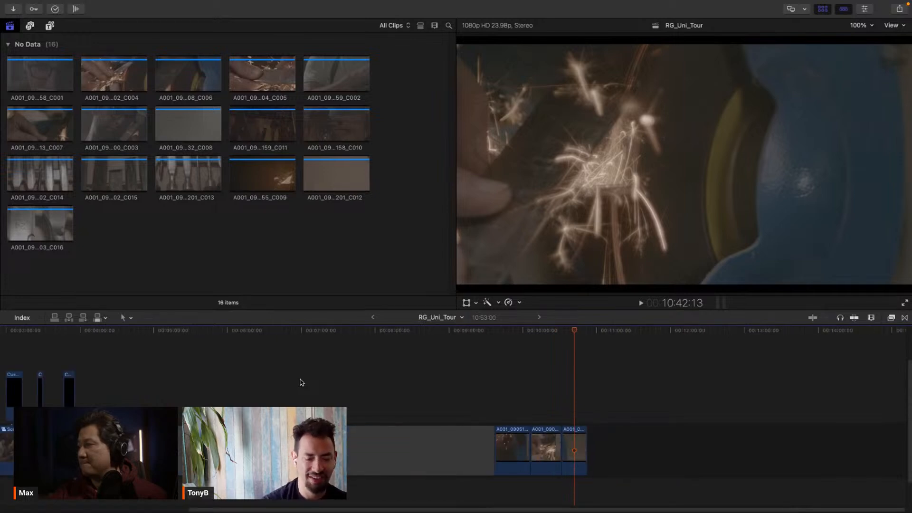
pyautogui.press('Home')
pyautogui.press('End')
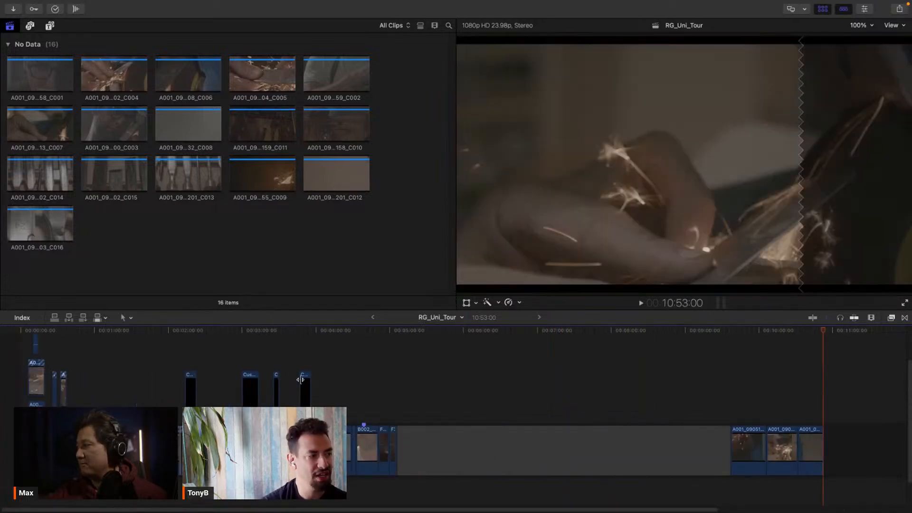
pyautogui.press('Home')
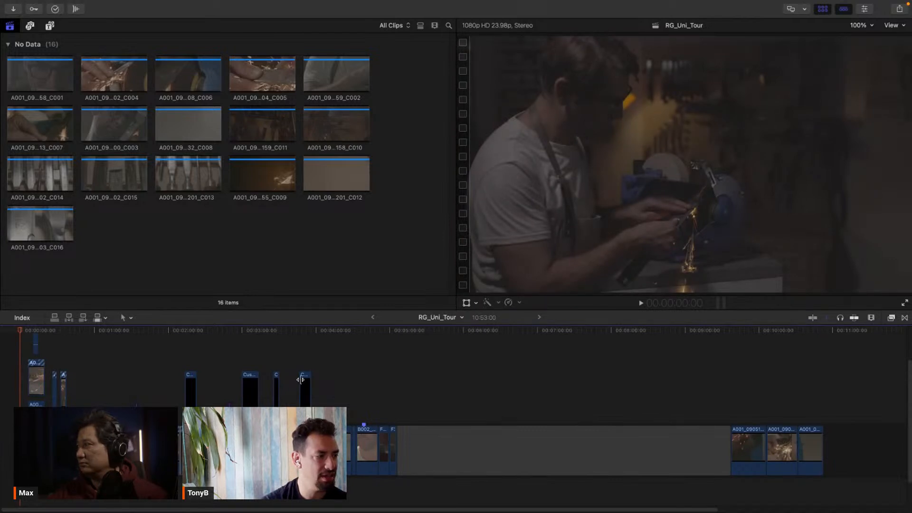
pyautogui.press('super+equal')
pyautogui.press('super+equal')
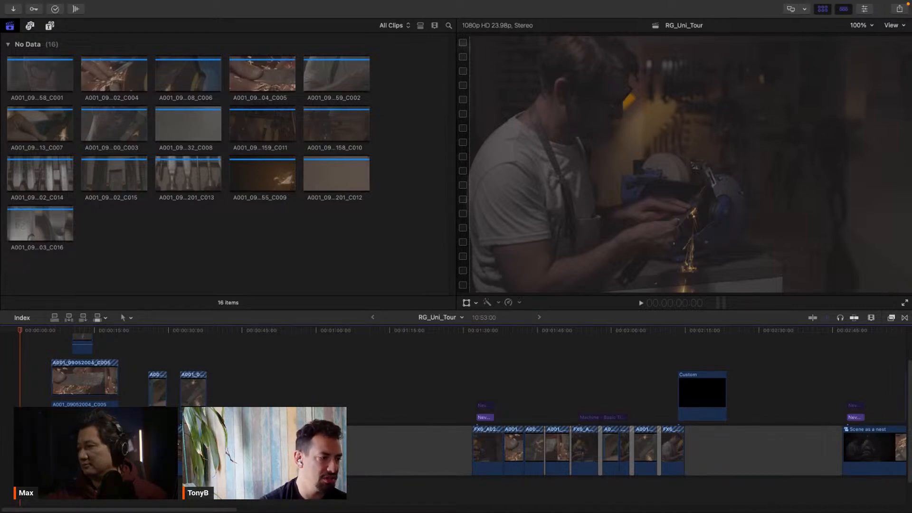
# - Scrub through the opening clips up to 18:12 and shift the last of their small connected clips about 1.5 seconds later
pyautogui.click(30, 331)
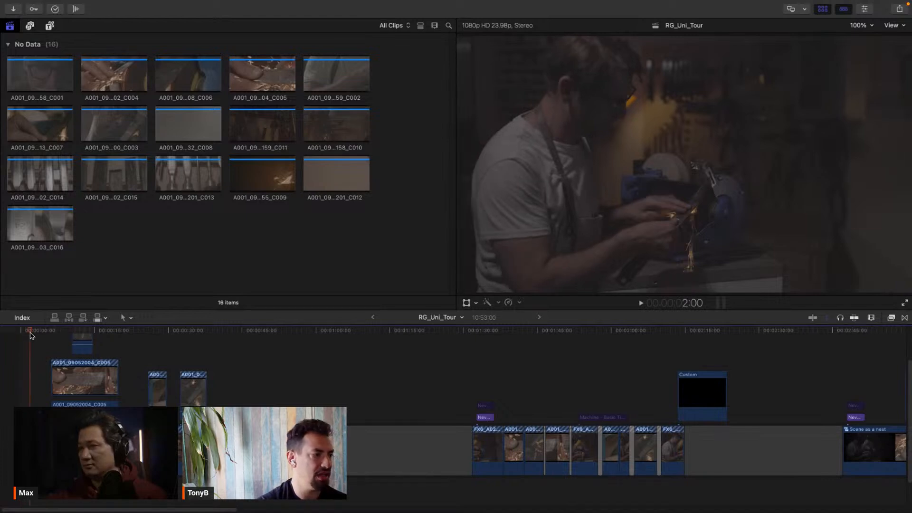
pyautogui.moveTo(29, 334); pyautogui.dragTo(111, 340)
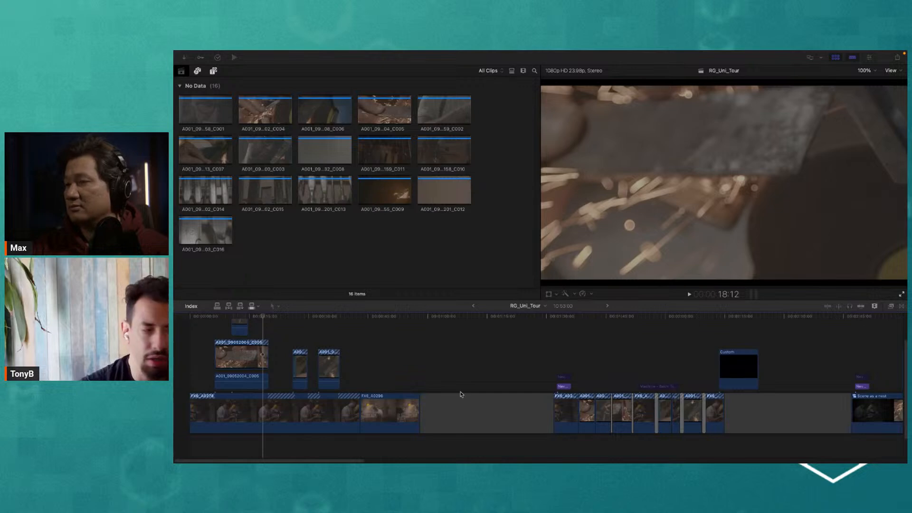
pyautogui.click(252, 317)
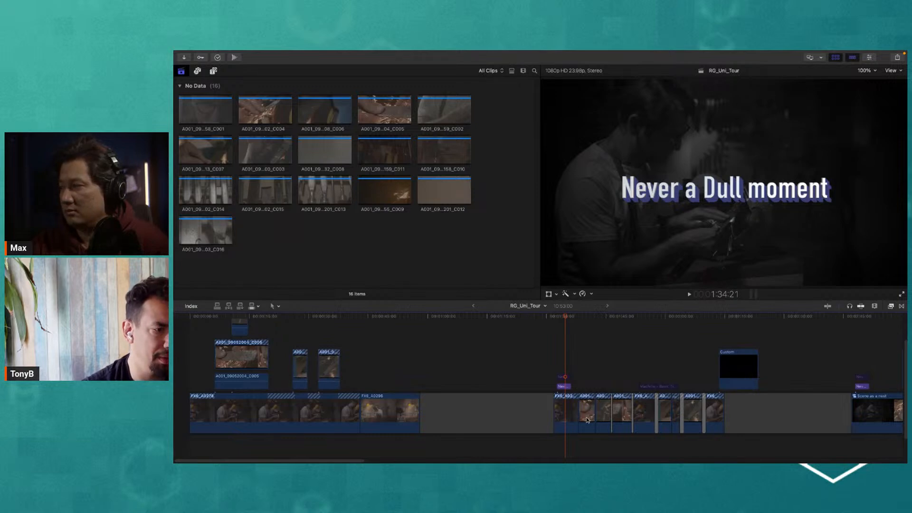
pyautogui.moveTo(333, 366)
pyautogui.mouseDown()
pyautogui.moveTo(321, 366)
pyautogui.moveTo(340, 367)
pyautogui.mouseUp()
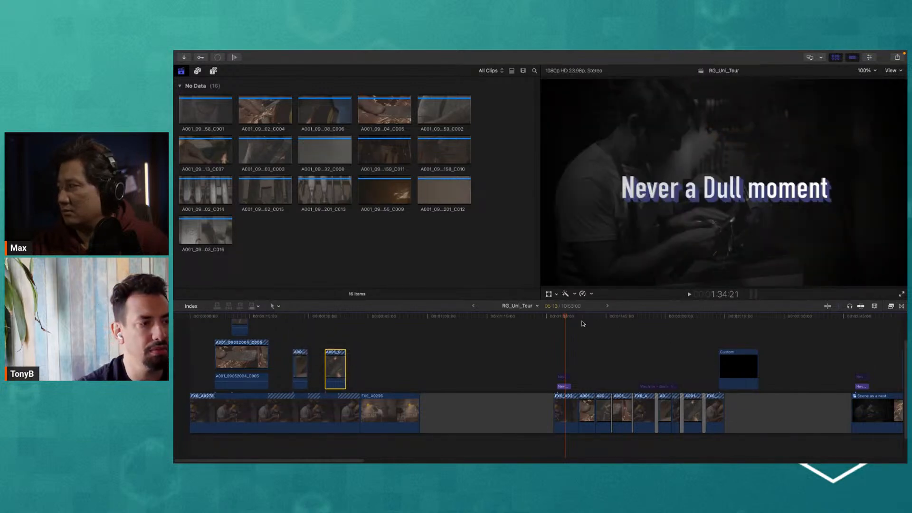
# - Move the playhead to 1:45:21 and play the edited section up to the transition at 1:57:09
pyautogui.click(584, 323)
pyautogui.moveTo(582, 319); pyautogui.dragTo(610, 324)
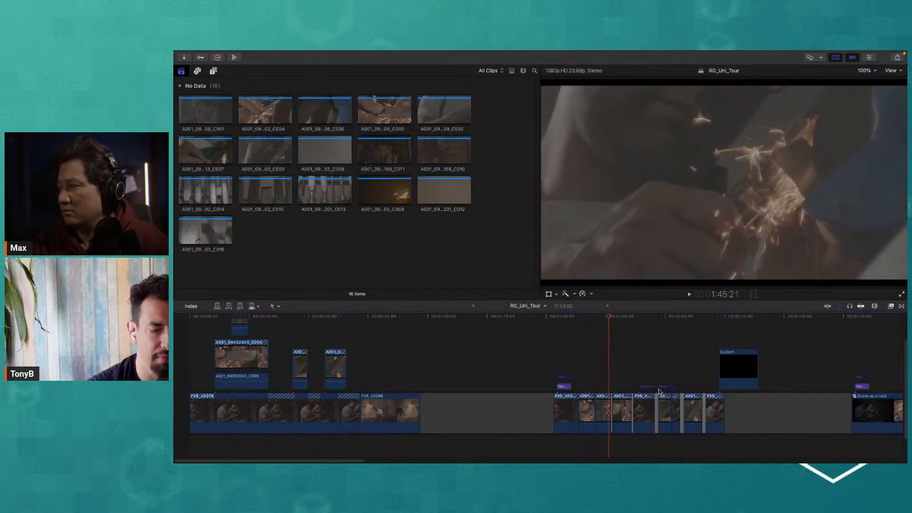
pyautogui.press('super+equal')
pyautogui.press('super+equal')
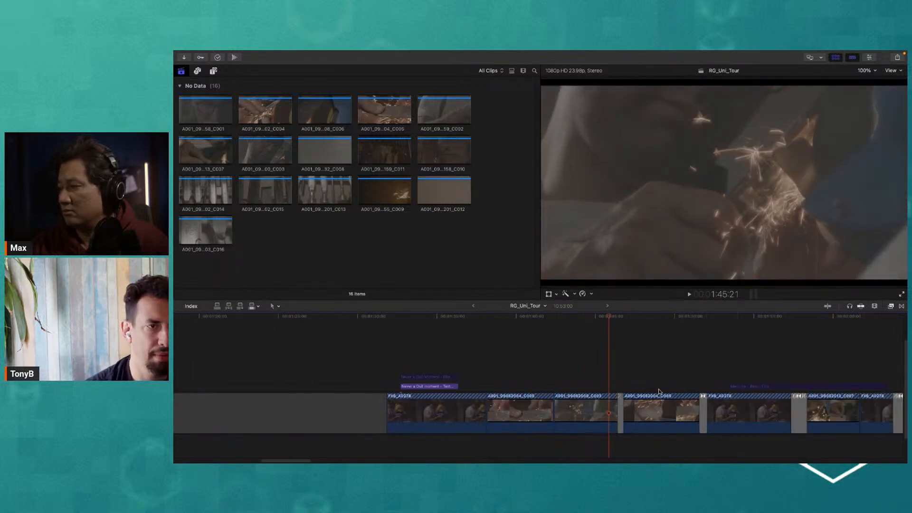
pyautogui.press('space')
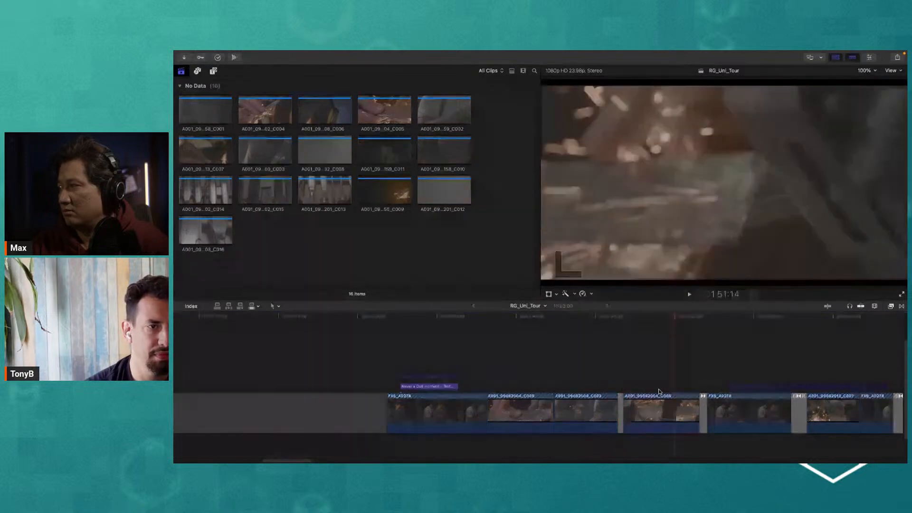
pyautogui.press('space')
pyautogui.press('Up')
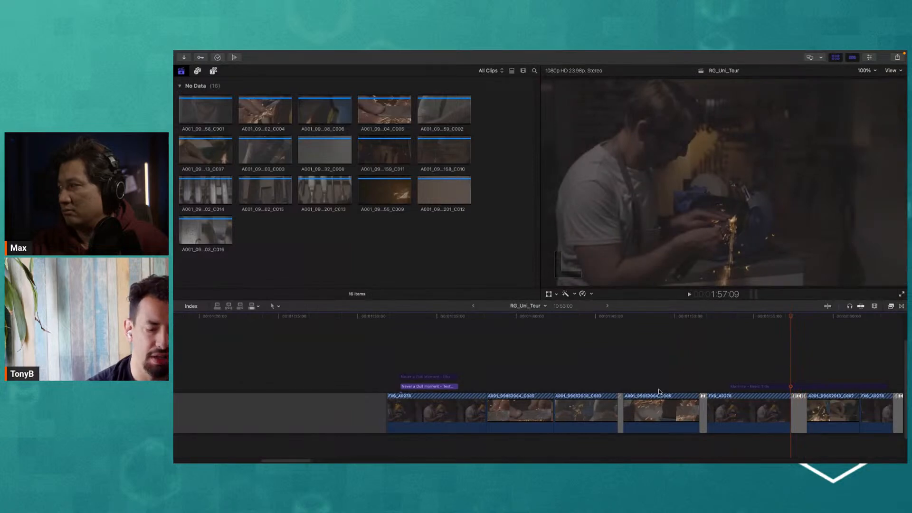
# - Play from 1:57:09 into the Work Shop title clip and replay the transition leading into it from 2:04:07
pyautogui.hotkey('shift', 'z')
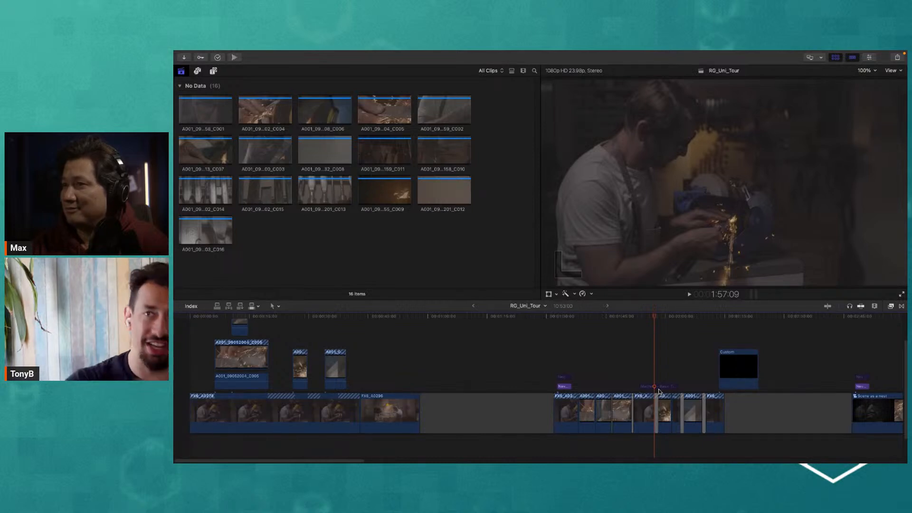
pyautogui.press('super+equal')
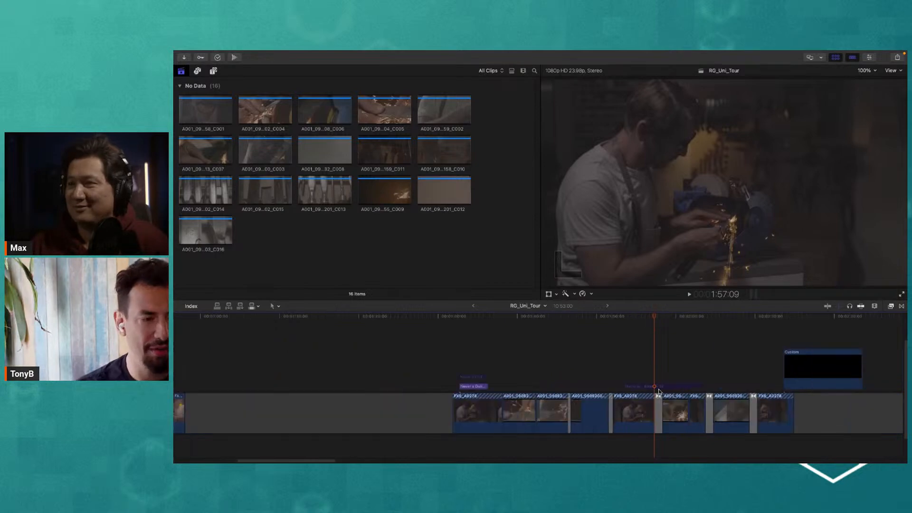
pyautogui.press('space')
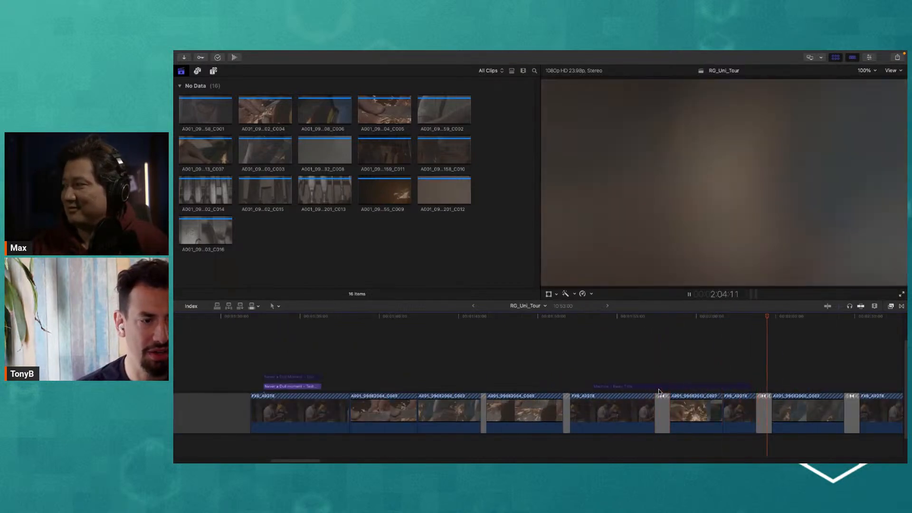
pyautogui.press('space')
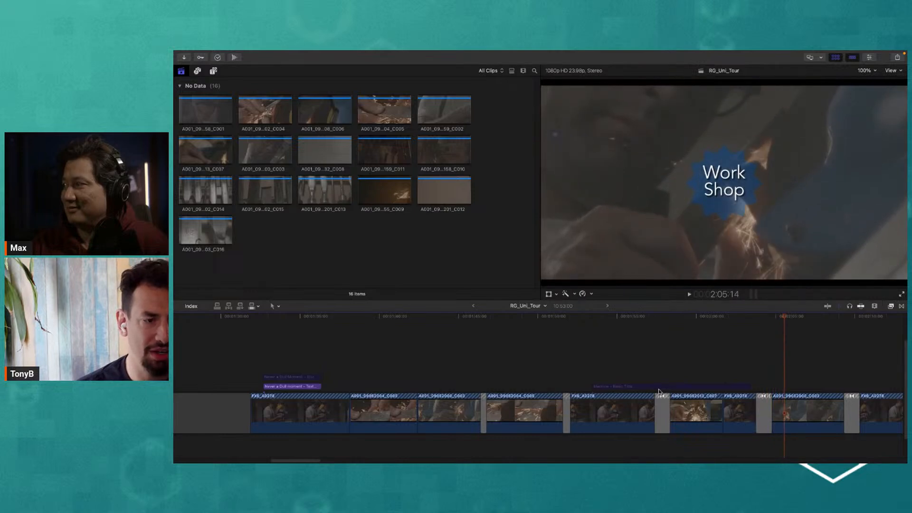
pyautogui.press('Up')
pyautogui.press('Up')
pyautogui.press('Up')
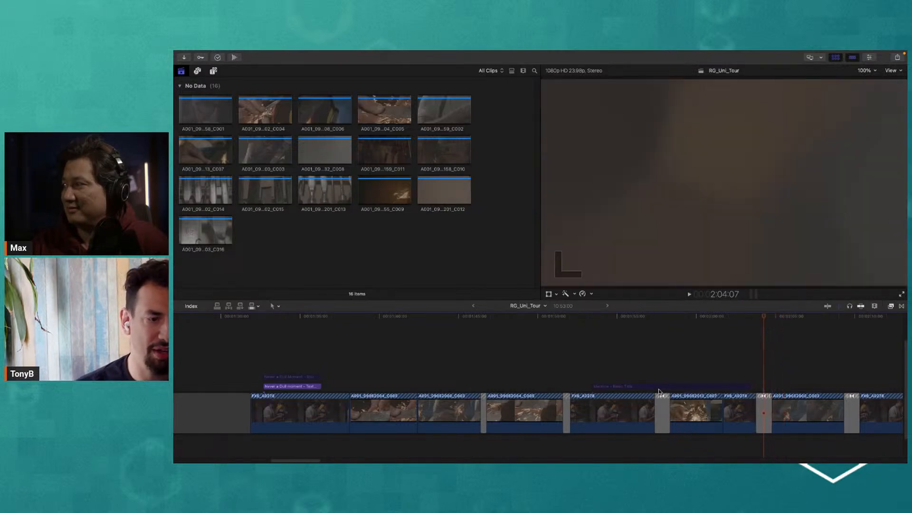
pyautogui.press('space')
pyautogui.press('space')
# - Show the settings of the uni.Spectralicious transition before the Work Shop title and preview the transition several times
pyautogui.click(765, 416)
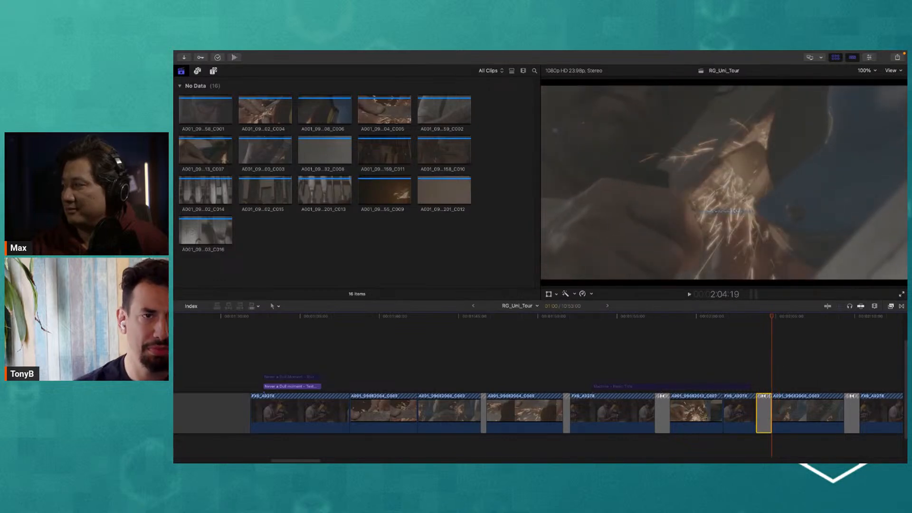
pyautogui.click(869, 57)
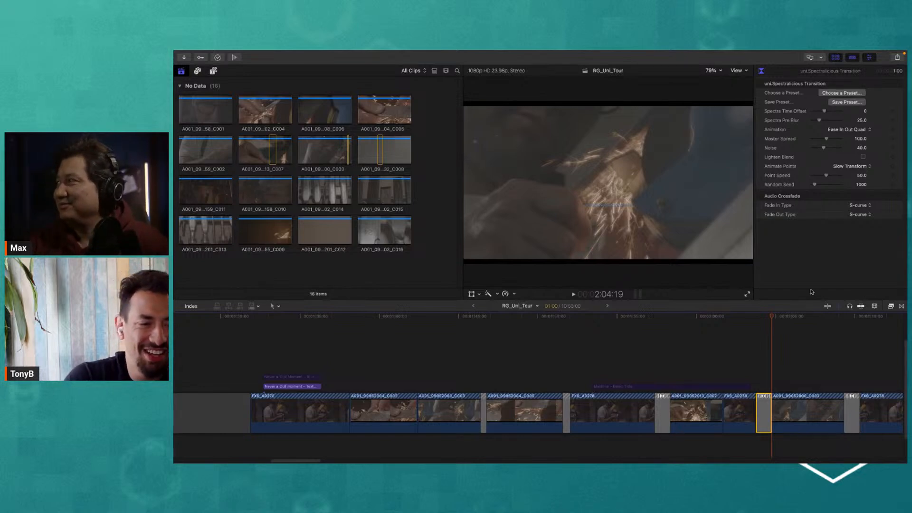
pyautogui.click(763, 319)
pyautogui.moveTo(763, 319); pyautogui.dragTo(780, 332)
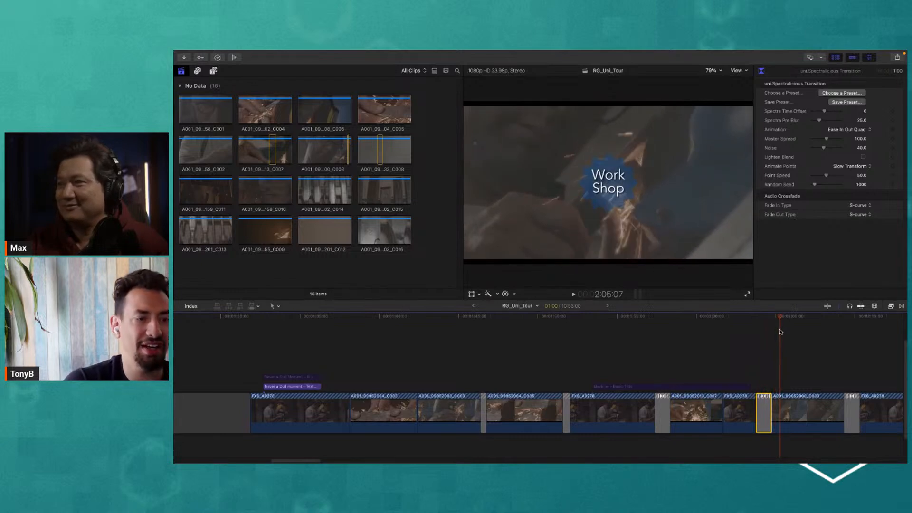
pyautogui.click(757, 314)
pyautogui.press('space')
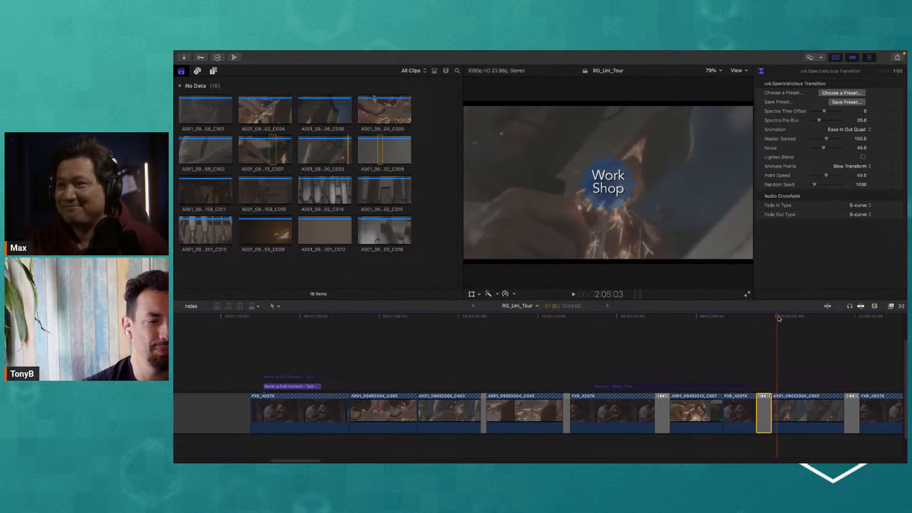
pyautogui.press('space')
pyautogui.moveTo(752, 318)
pyautogui.mouseDown()
pyautogui.moveTo(768, 318)
pyautogui.moveTo(758, 324)
pyautogui.mouseUp()
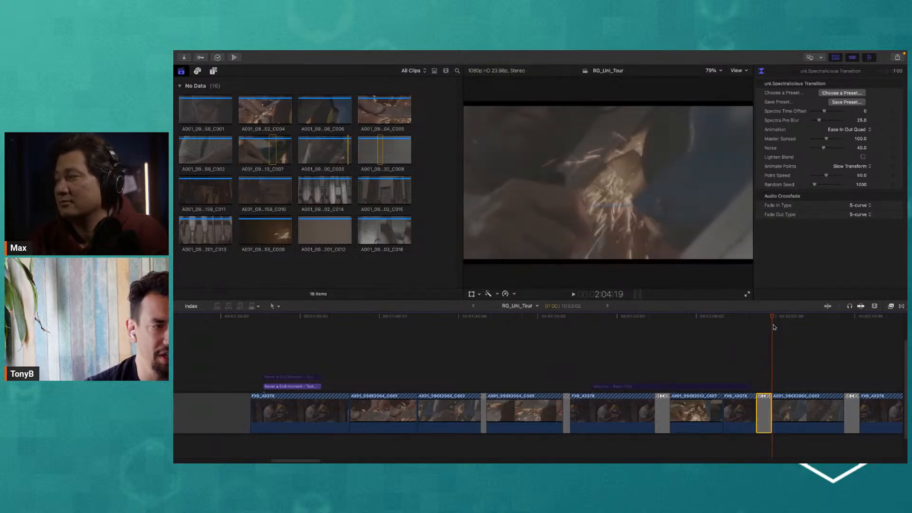
# - Set Scale (All) of clip A001_09052000_C003 to 108 % and scrub through the transition into it up to 2:05:11
pyautogui.click(814, 420)
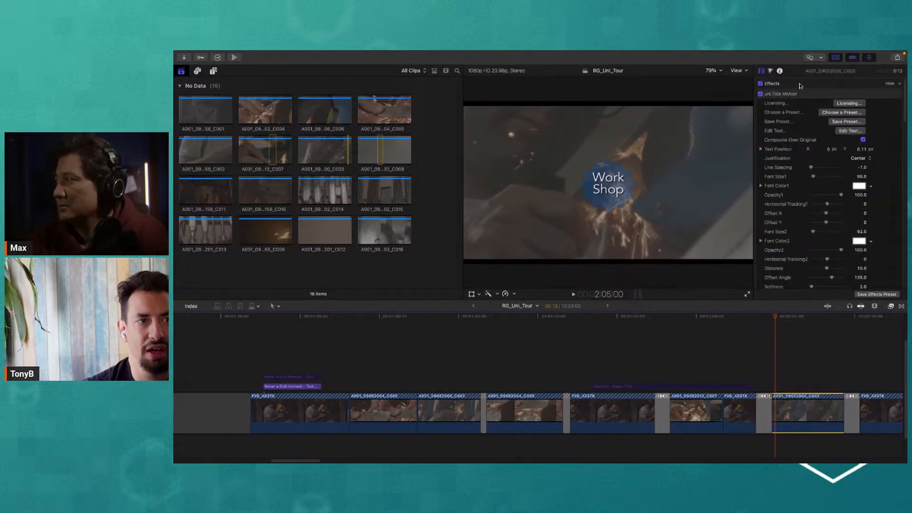
pyautogui.click(889, 94)
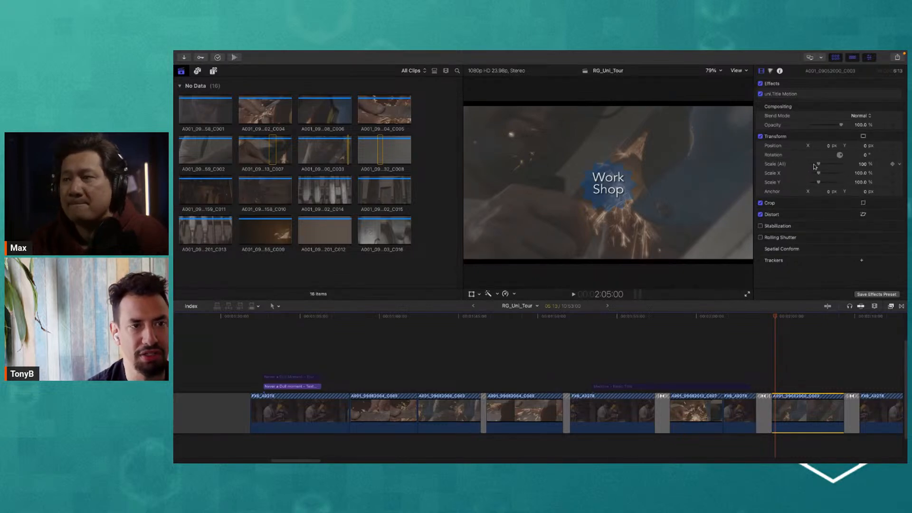
pyautogui.click(863, 164)
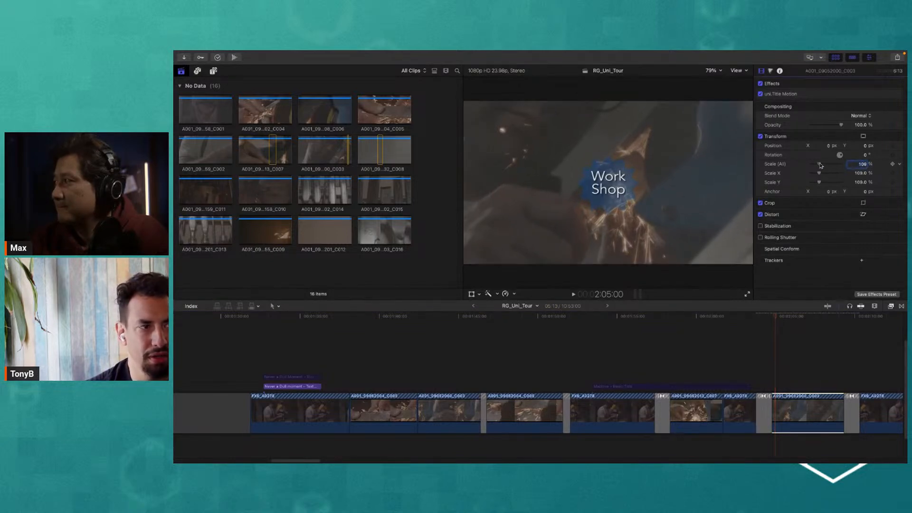
pyautogui.write('97')
pyautogui.press('Return')
pyautogui.moveTo(819, 165); pyautogui.dragTo(821, 166)
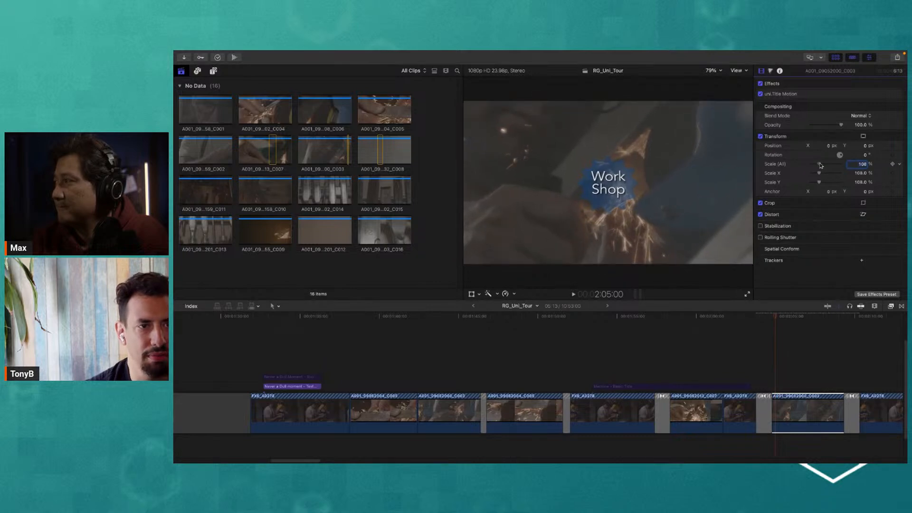
pyautogui.click(755, 316)
pyautogui.moveTo(758, 316); pyautogui.dragTo(783, 317)
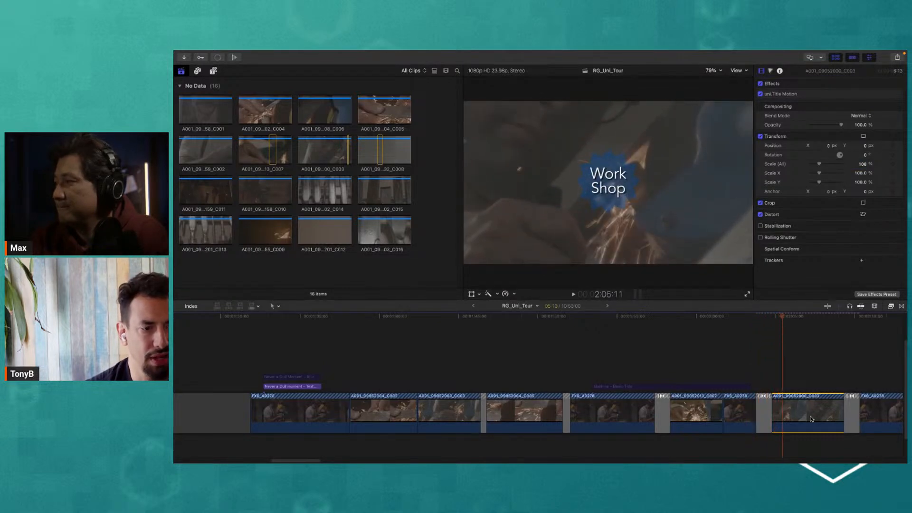
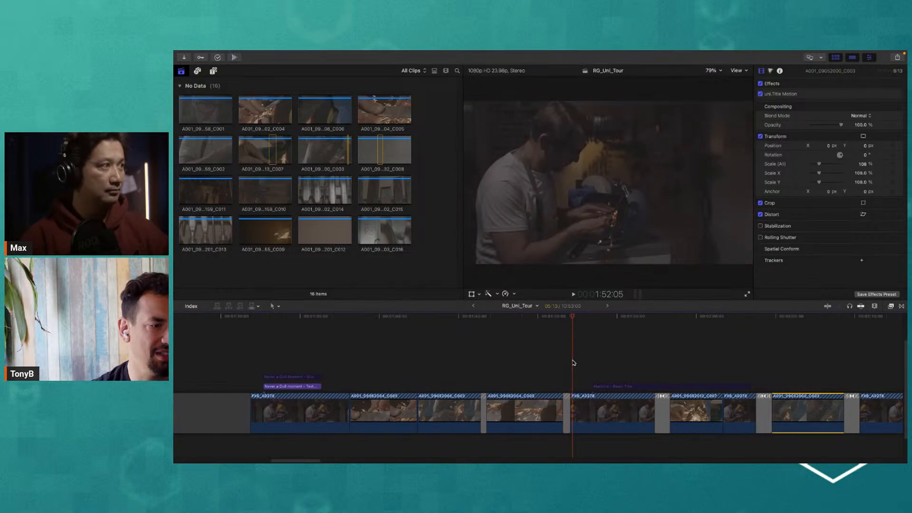
# - Show the settings of the uni.HalfLight transition at 1:51:19, and scrub the surrounding edit from 1:46:10 towards the sparks clip
pyautogui.click(566, 408)
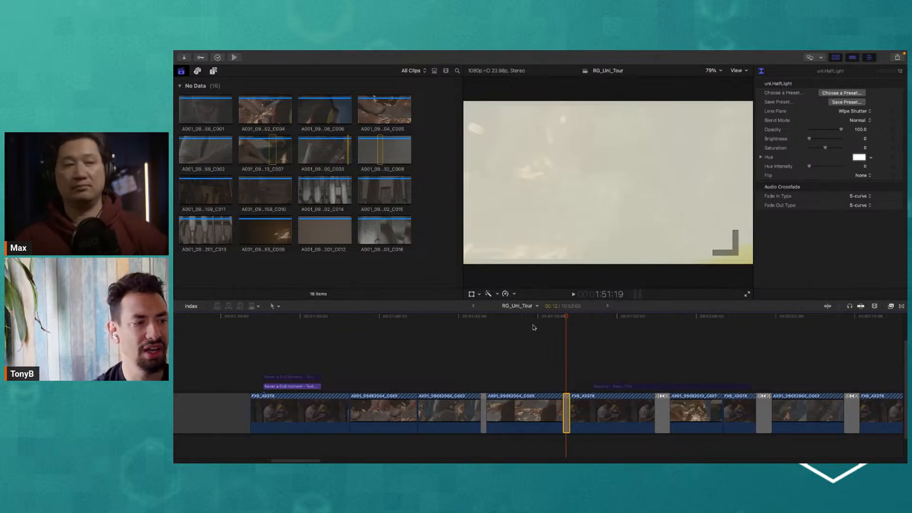
pyautogui.click(481, 317)
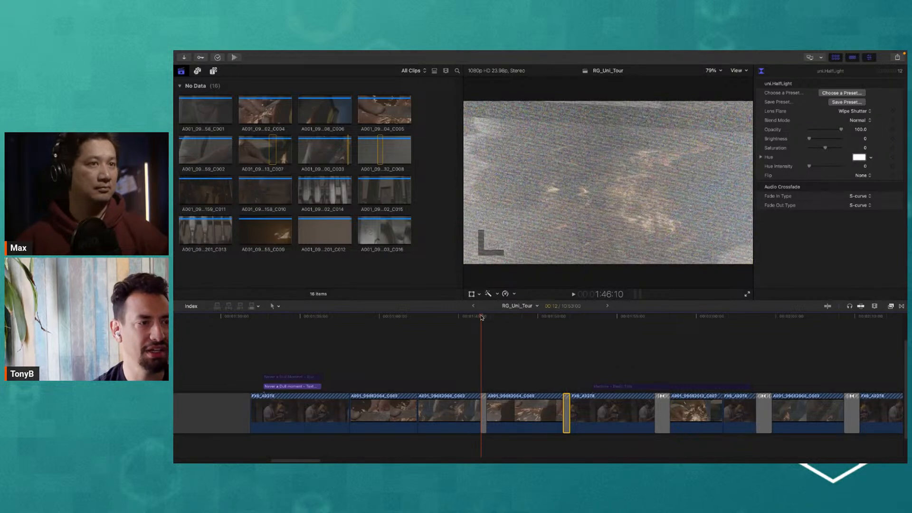
pyautogui.click(531, 352)
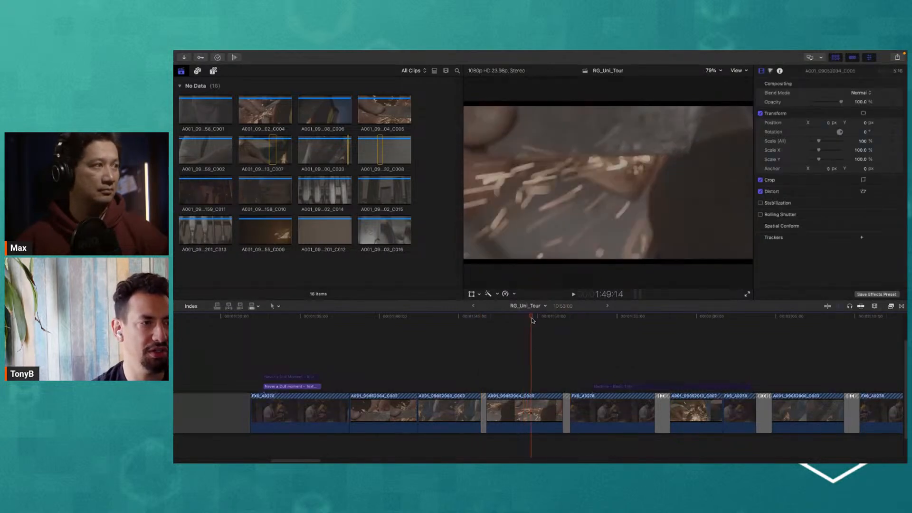
pyautogui.moveTo(534, 320); pyautogui.dragTo(640, 349)
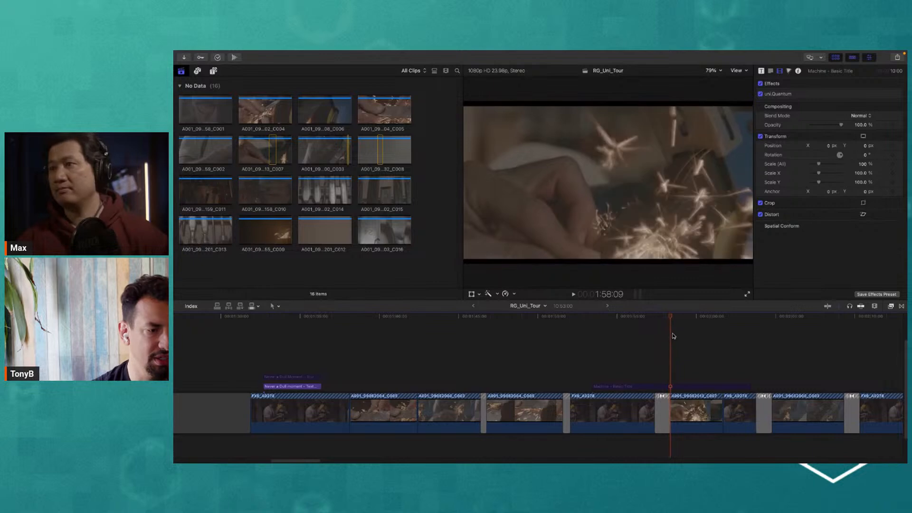
# - Set Scale (All) of the sparks clip A001_09052013_C007 to 108 % so that it fills the frame
pyautogui.click(690, 428)
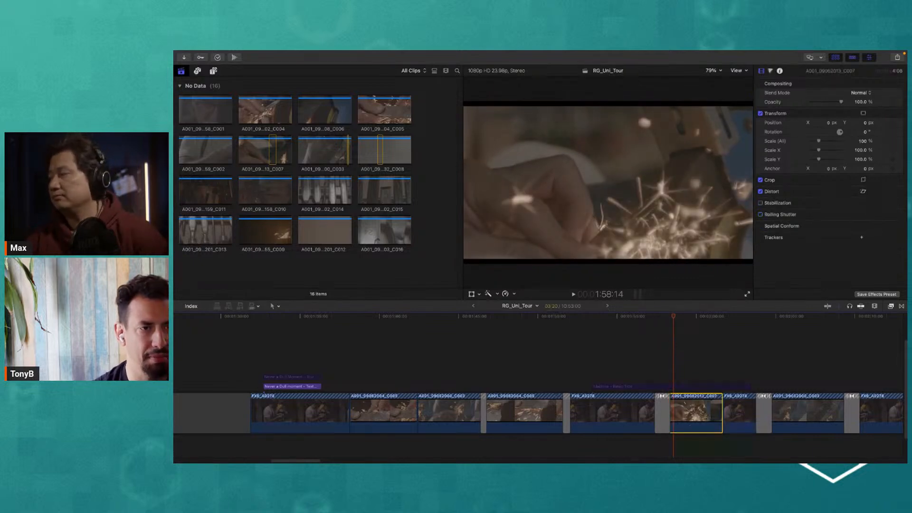
pyautogui.click(861, 141)
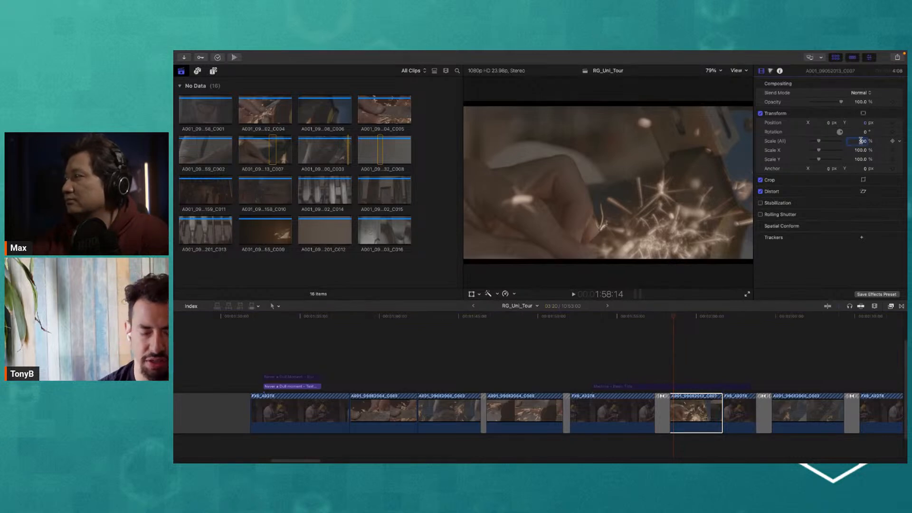
pyautogui.press('Return')
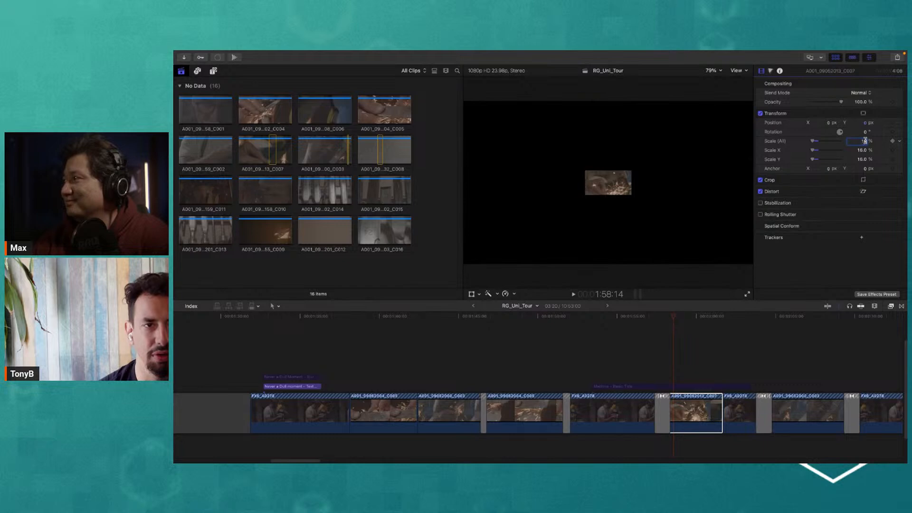
pyautogui.press('Return')
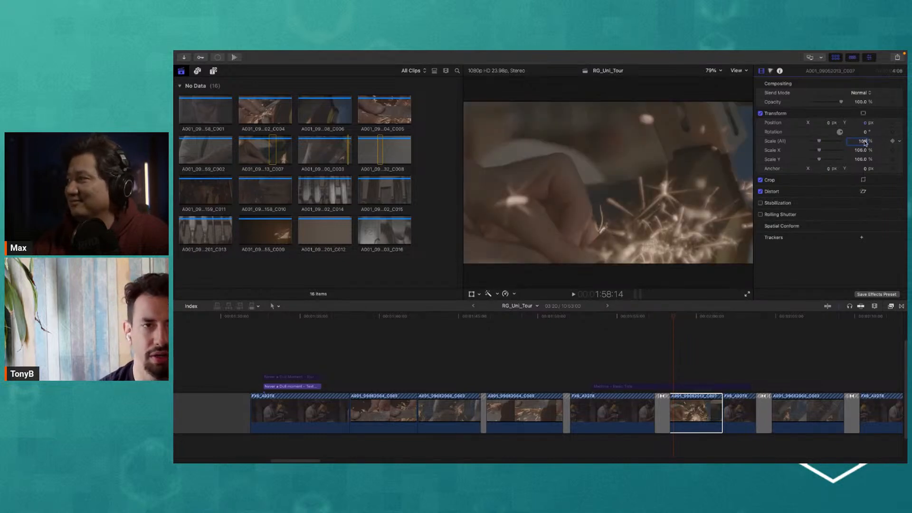
# - Show the settings of the uni.Camera Shake Transition before the sparks clip, then scrub and play through the transition
pyautogui.moveTo(645, 316)
pyautogui.mouseDown()
pyautogui.moveTo(664, 318)
pyautogui.moveTo(653, 318)
pyautogui.mouseUp()
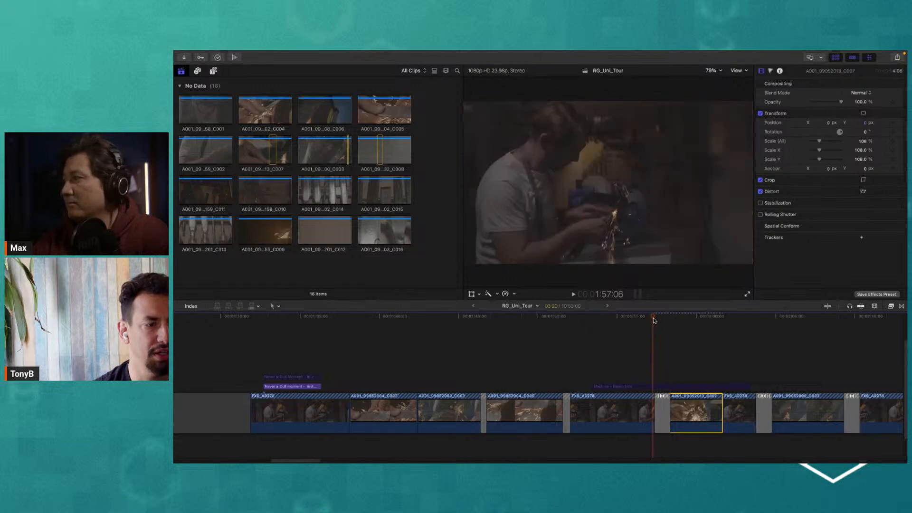
pyautogui.click(663, 403)
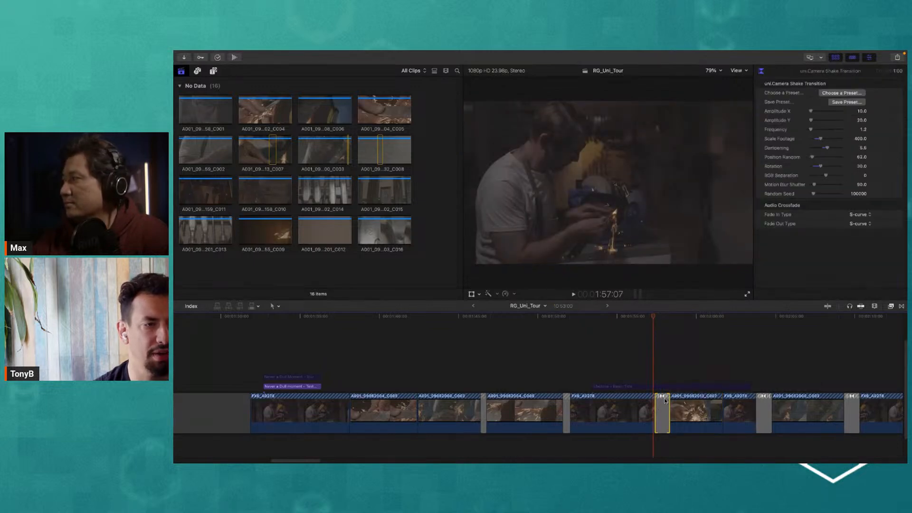
pyautogui.click(832, 94)
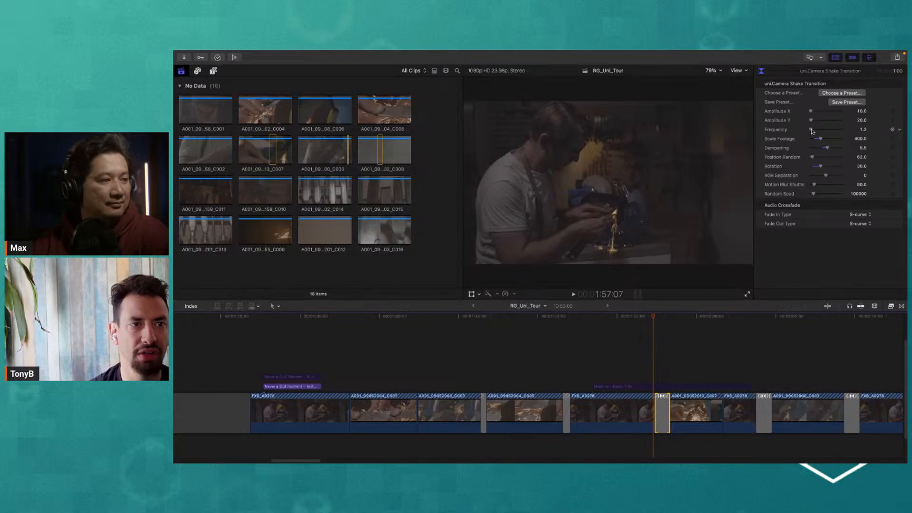
pyautogui.moveTo(649, 319); pyautogui.dragTo(661, 316)
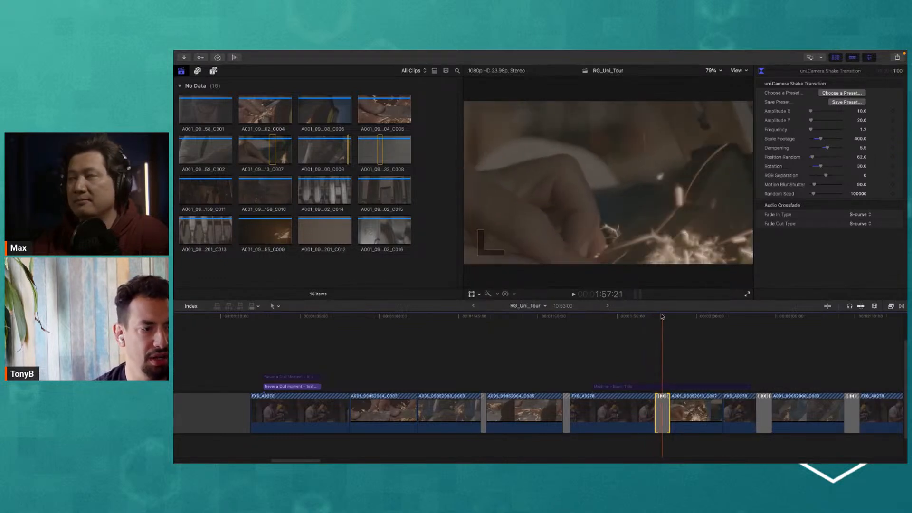
pyautogui.click(654, 316)
pyautogui.press('space')
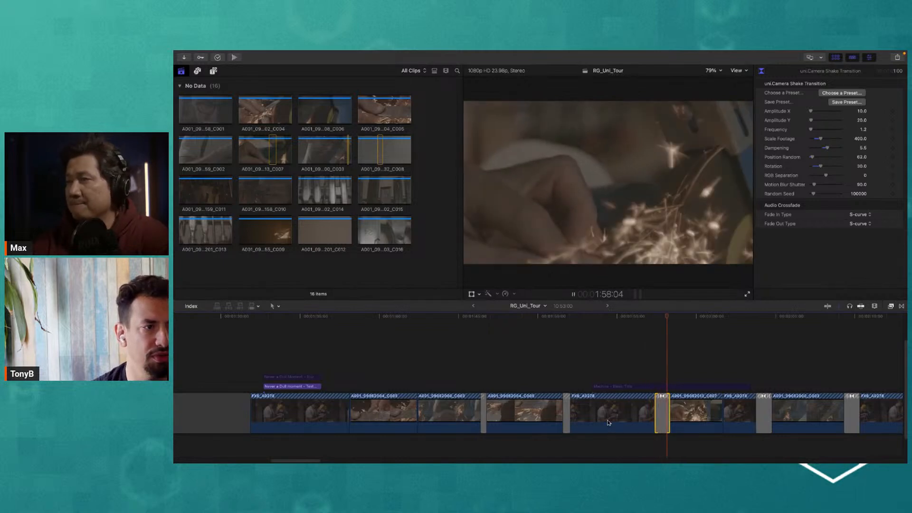
# - Play and scrub through the camera shake transition before the C007 sparks clip, and select it to show its settings
pyautogui.press('space')
pyautogui.click(645, 322)
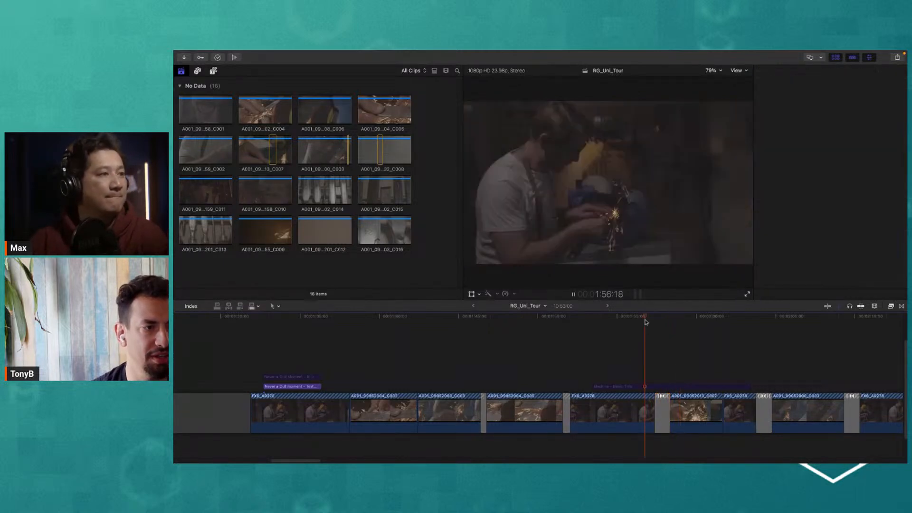
pyautogui.press('space')
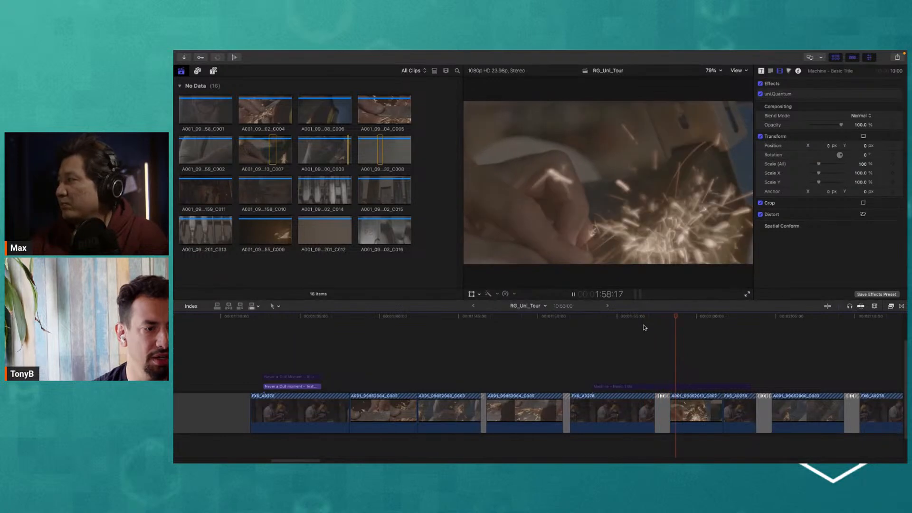
pyautogui.click(644, 328)
pyautogui.press('space')
pyautogui.moveTo(647, 321); pyautogui.dragTo(694, 327)
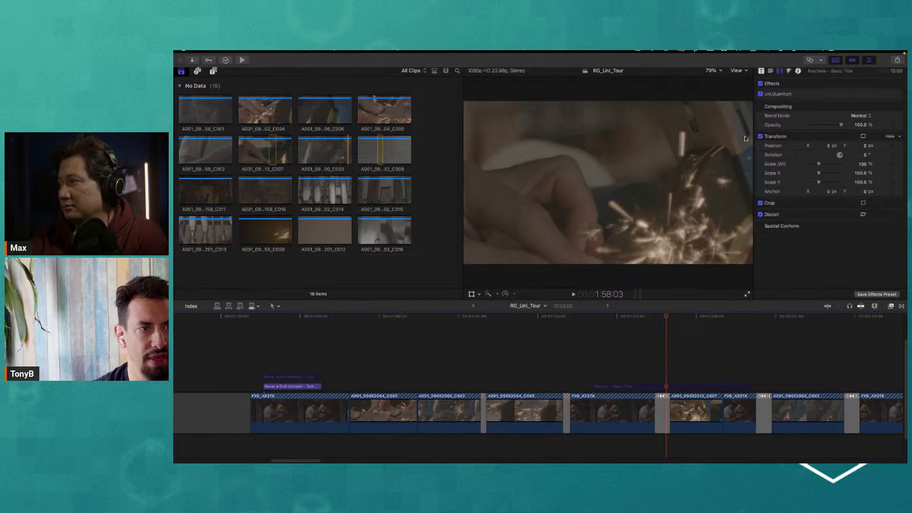
pyautogui.click(658, 416)
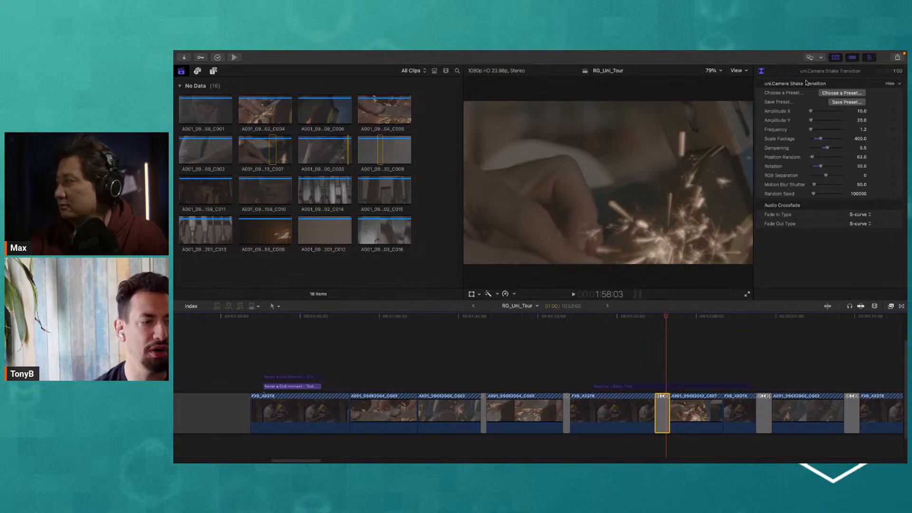
# - Apply the uni.Camera Shake effect from Universe Utilities to the FX6_A0278 clip just before the camera shake transition
pyautogui.click(612, 317)
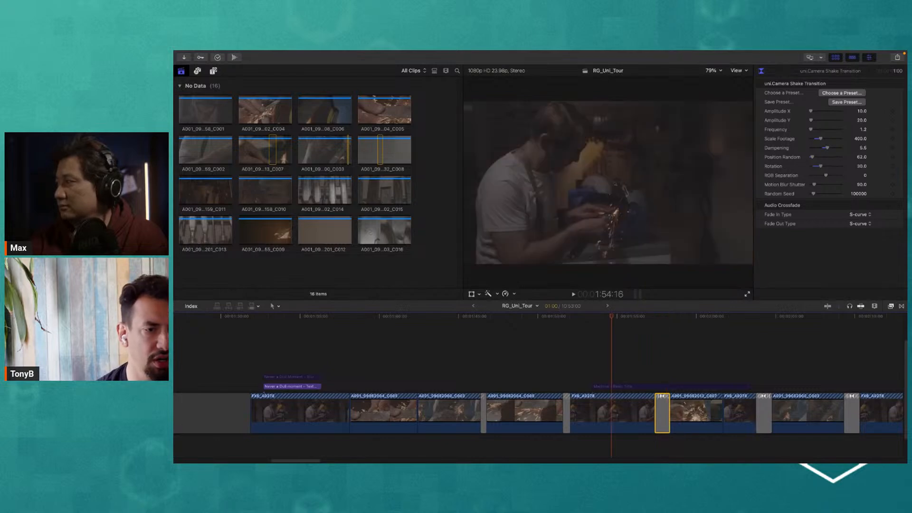
pyautogui.click(892, 306)
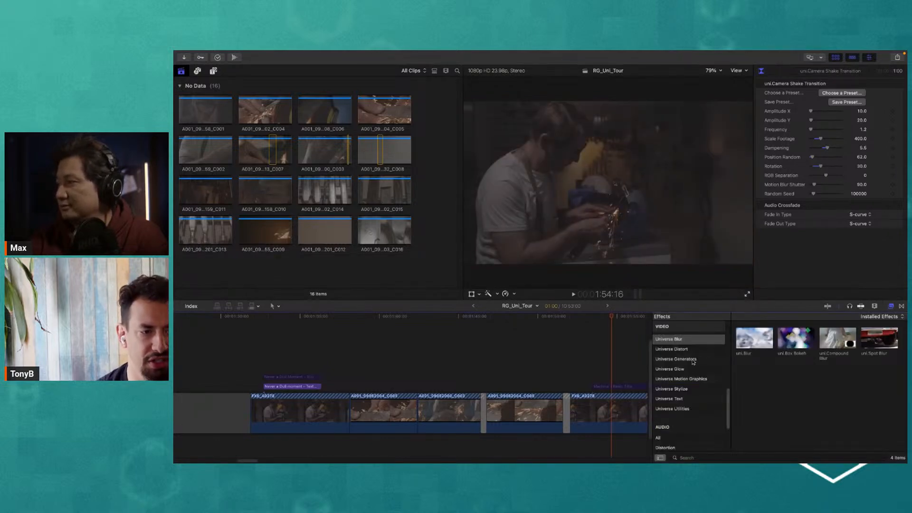
pyautogui.click(688, 408)
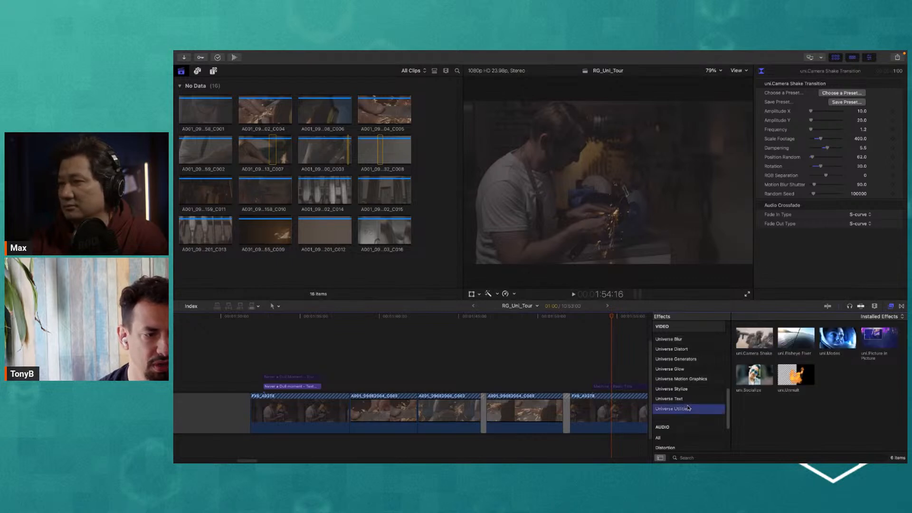
pyautogui.click(756, 343)
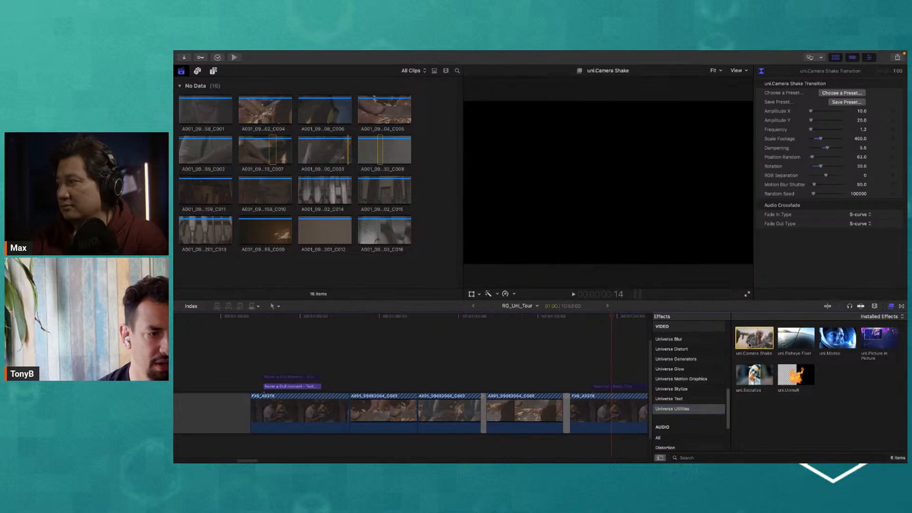
pyautogui.click(607, 416)
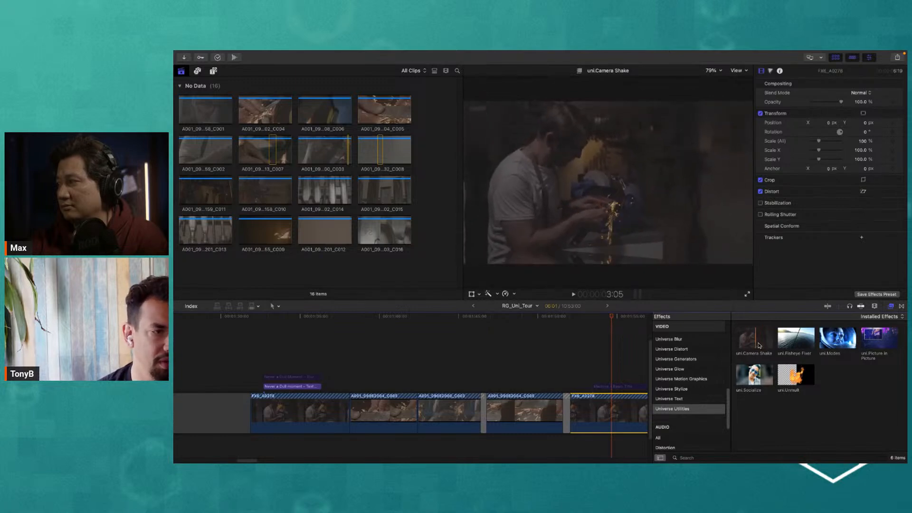
pyautogui.click(759, 345)
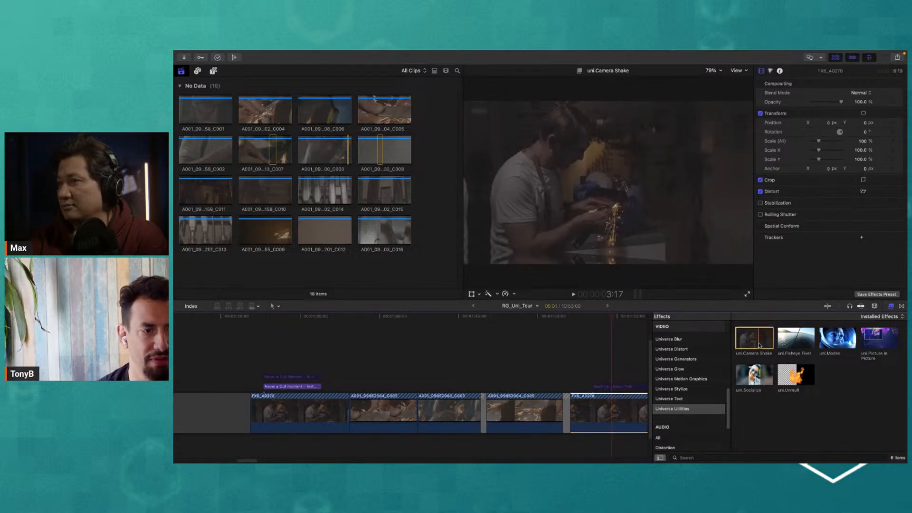
pyautogui.doubleClick(759, 346)
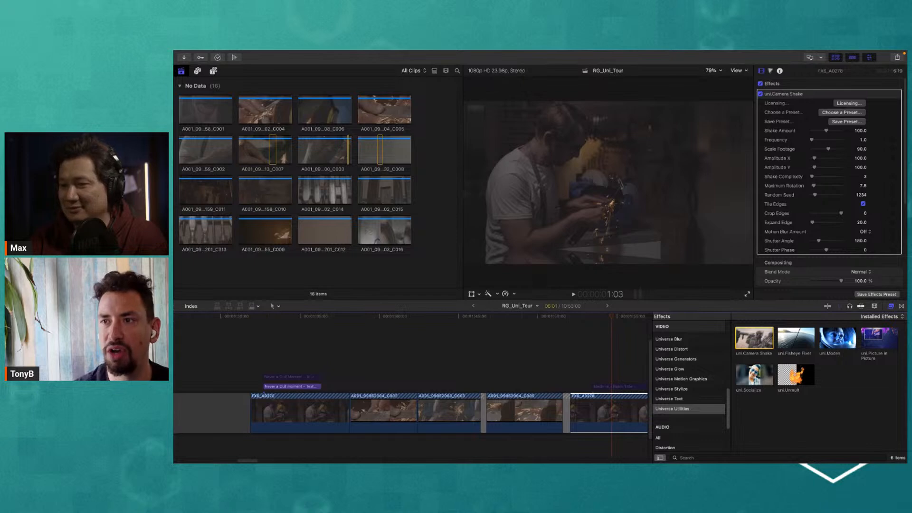
# - Switch to the web browser and view the Generators tools on Maxon's Red Giant Universe page
pyautogui.press('super+Tab')
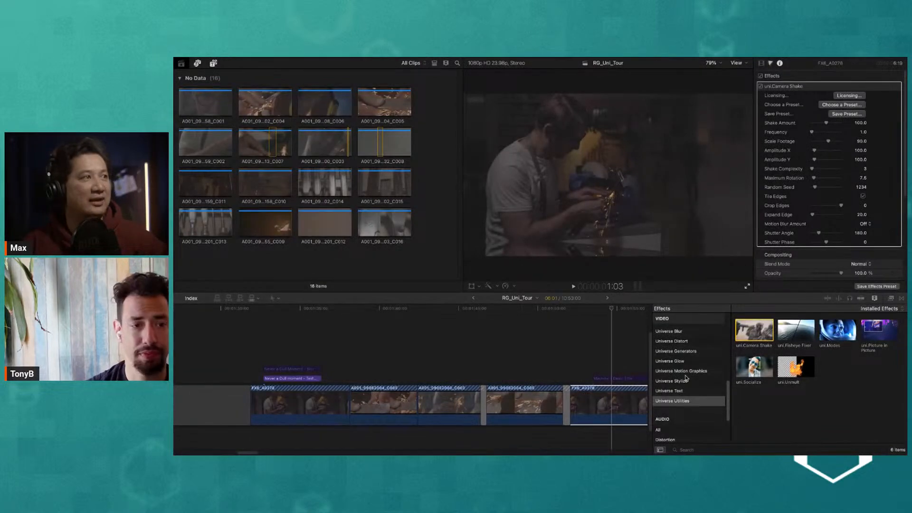
pyautogui.click(843, 106)
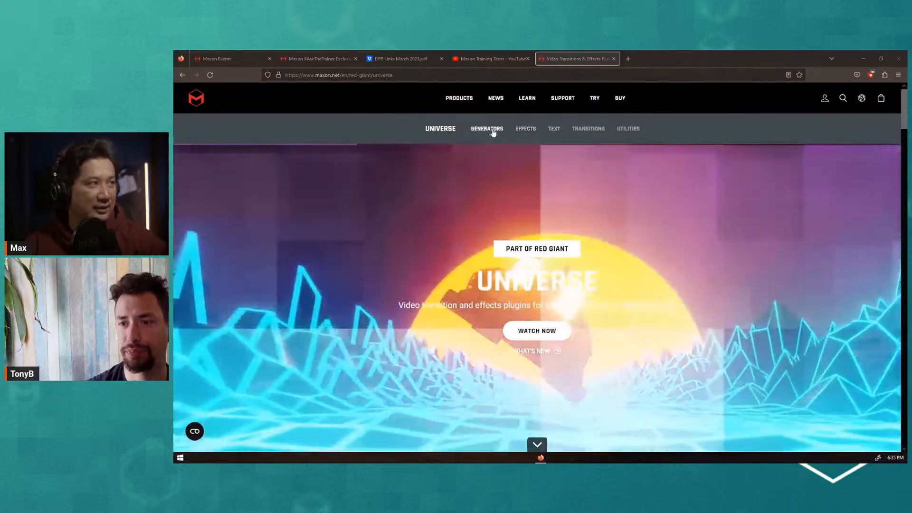
pyautogui.moveTo(493, 133)
pyautogui.click(484, 154)
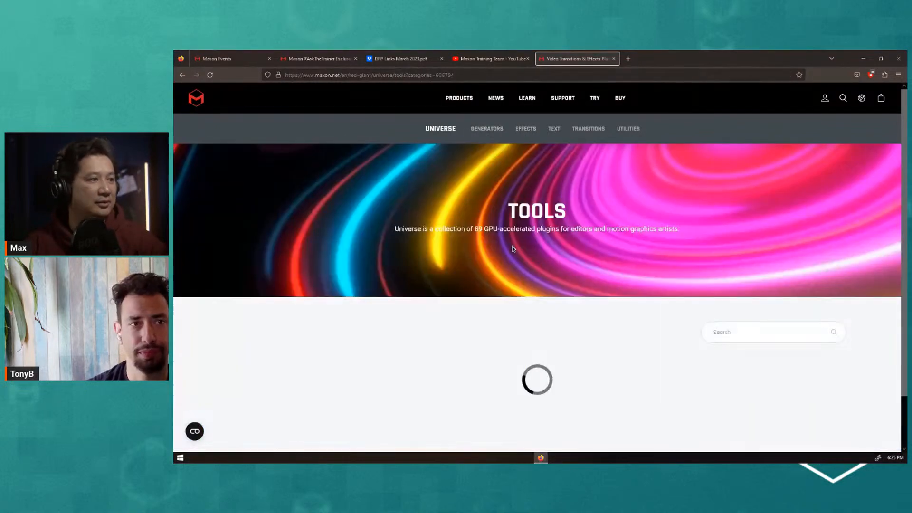
pyautogui.scroll(-5, 513, 248)
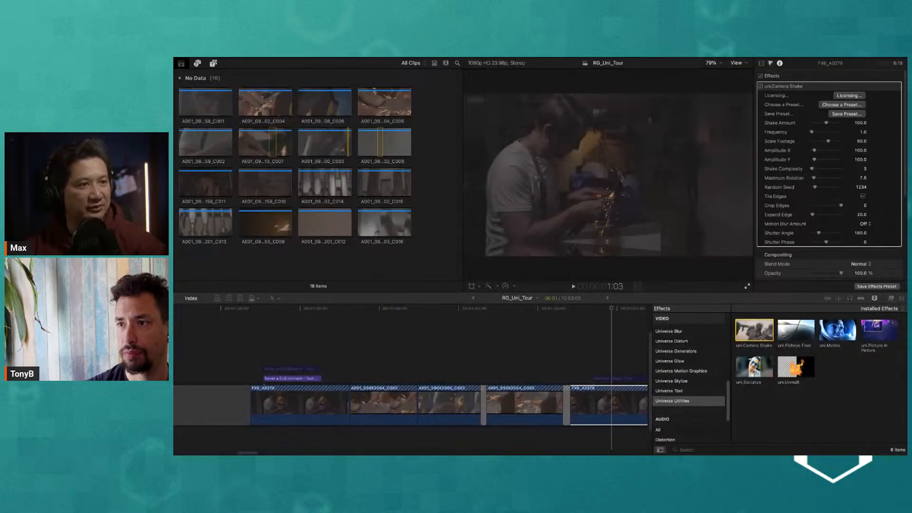
# - Return to Final Cut Pro and browse the Universe Text and Universe Stylize effect categories
pyautogui.click(682, 180)
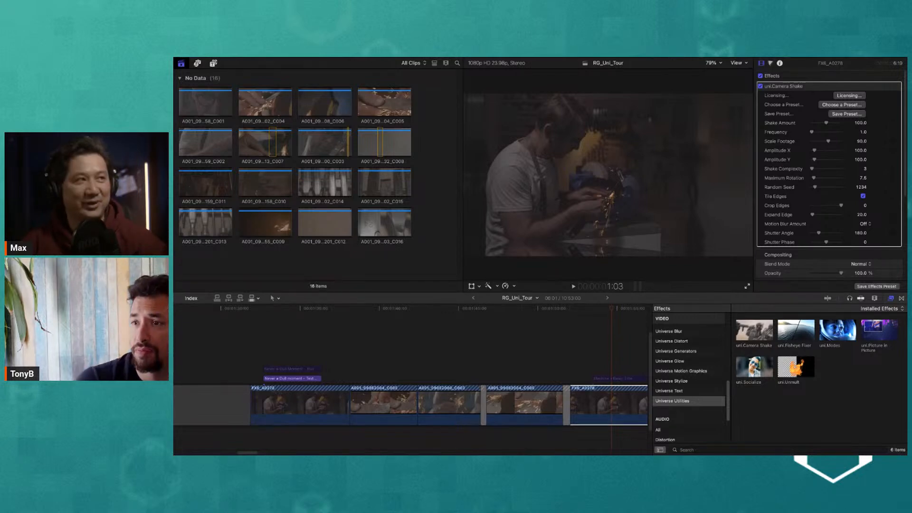
pyautogui.press('super+Tab')
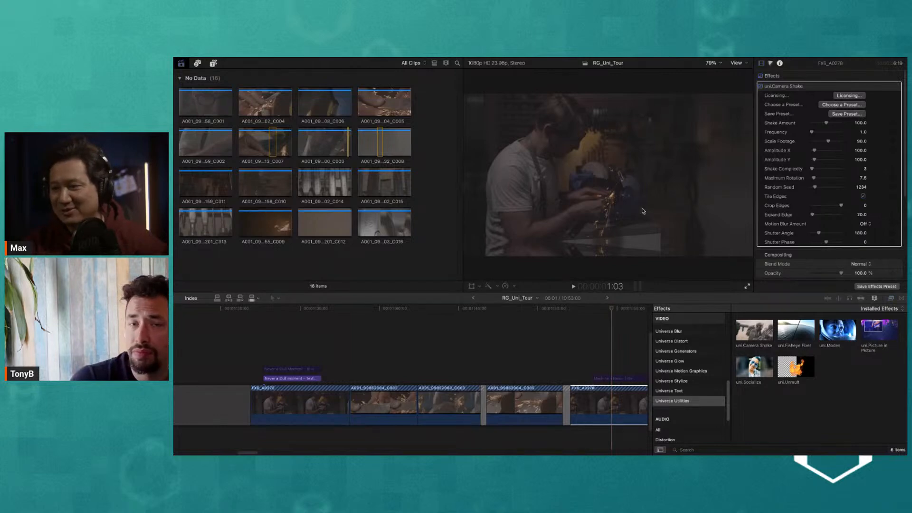
pyautogui.click(639, 181)
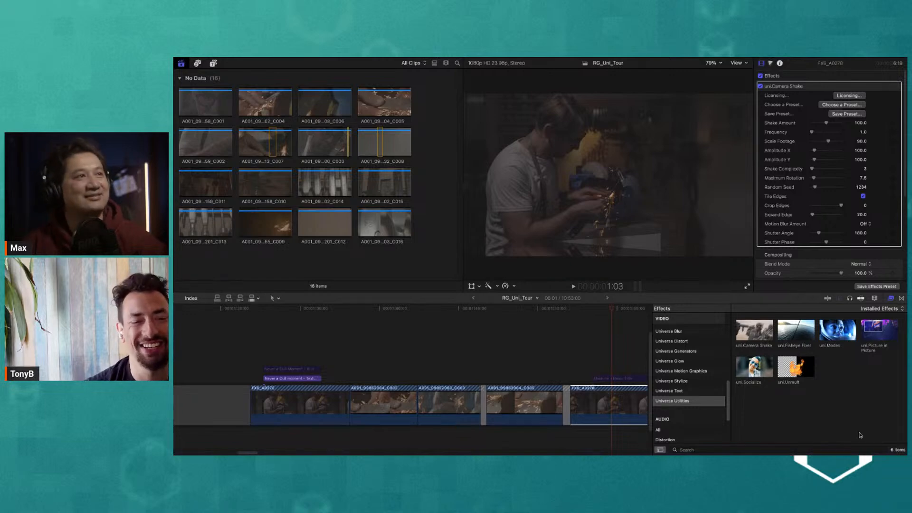
pyautogui.click(830, 397)
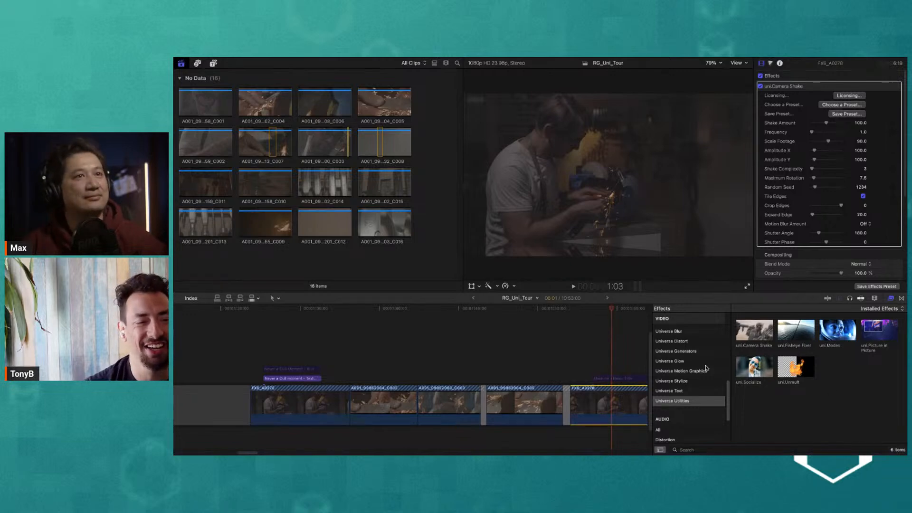
pyautogui.click(682, 391)
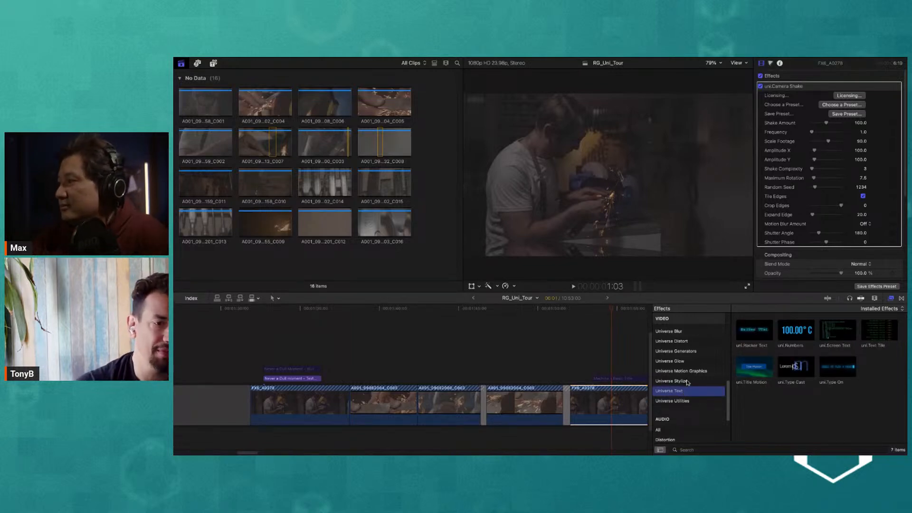
pyautogui.click(690, 382)
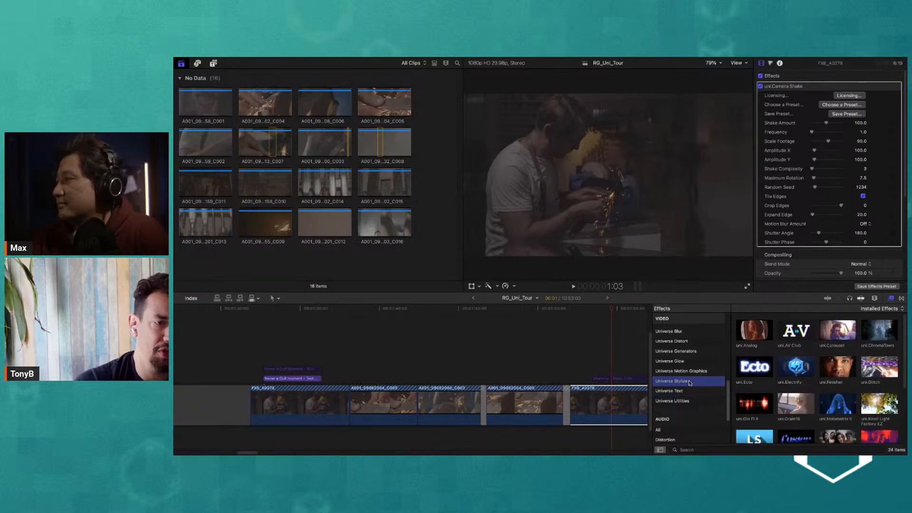
# - Hide the effects browser and enable the disabled Machine title above the FX6_A0278 clip
pyautogui.click(595, 360)
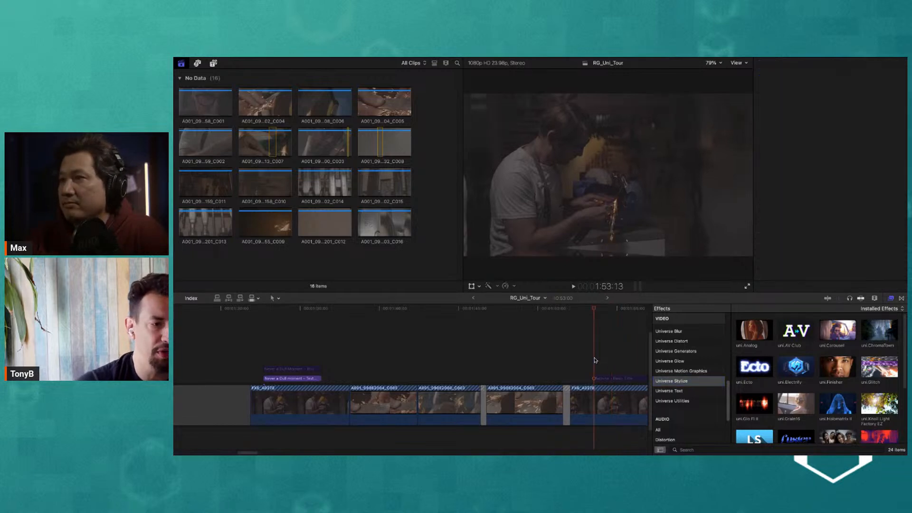
pyautogui.click(891, 298)
pyautogui.click(663, 380)
pyautogui.press('super+z')
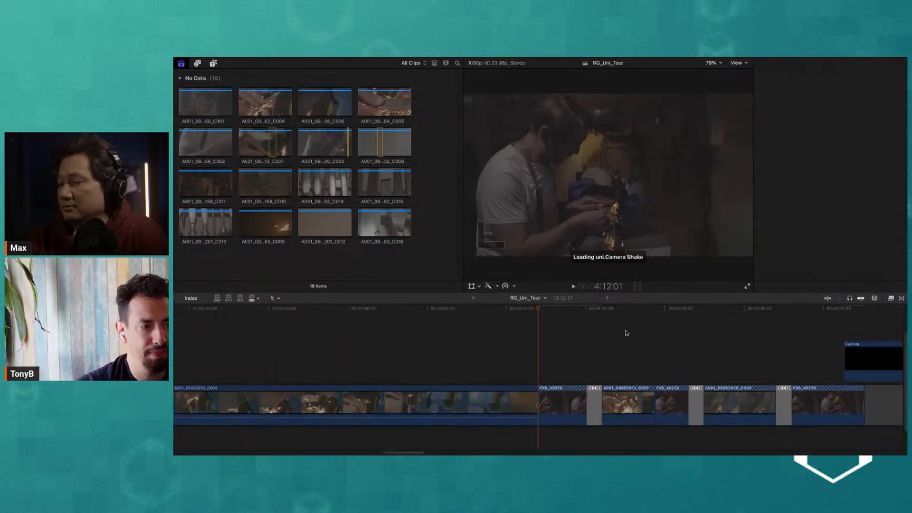
pyautogui.press('super+shift+z')
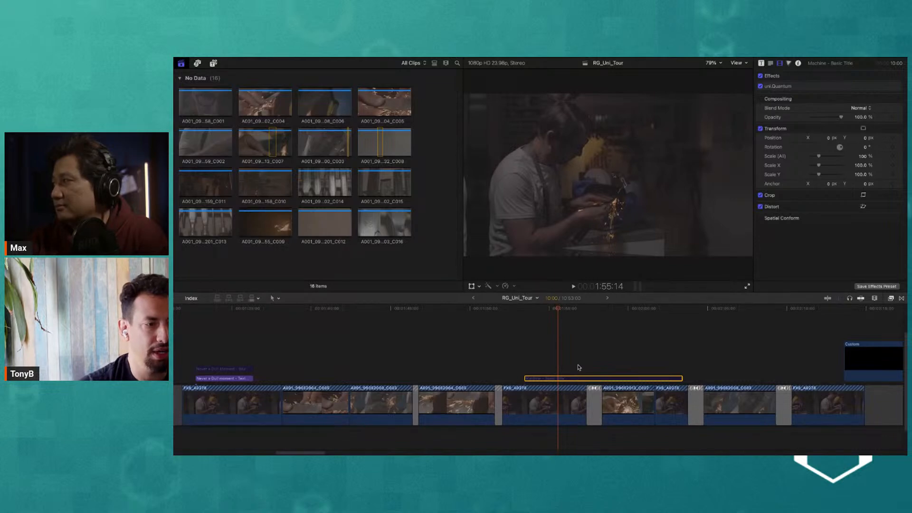
pyautogui.press('v')
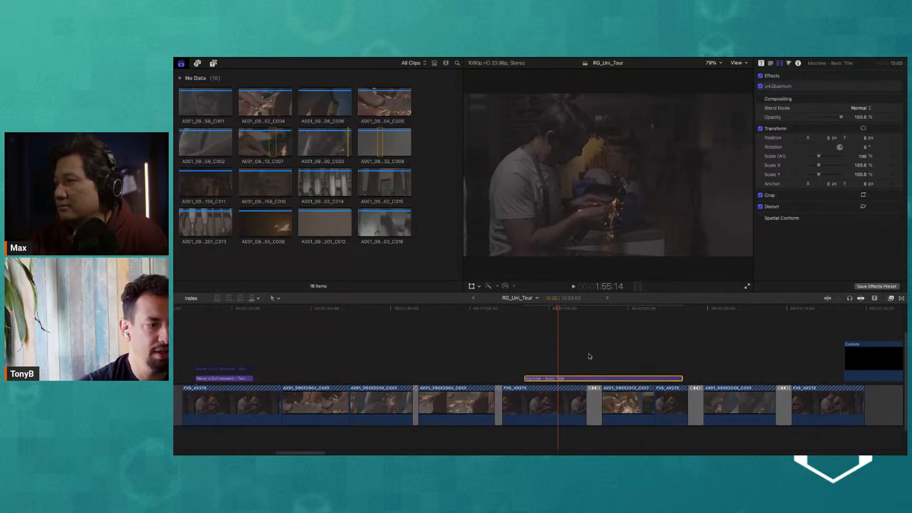
pyautogui.press('v')
pyautogui.press('v')
pyautogui.press('v')
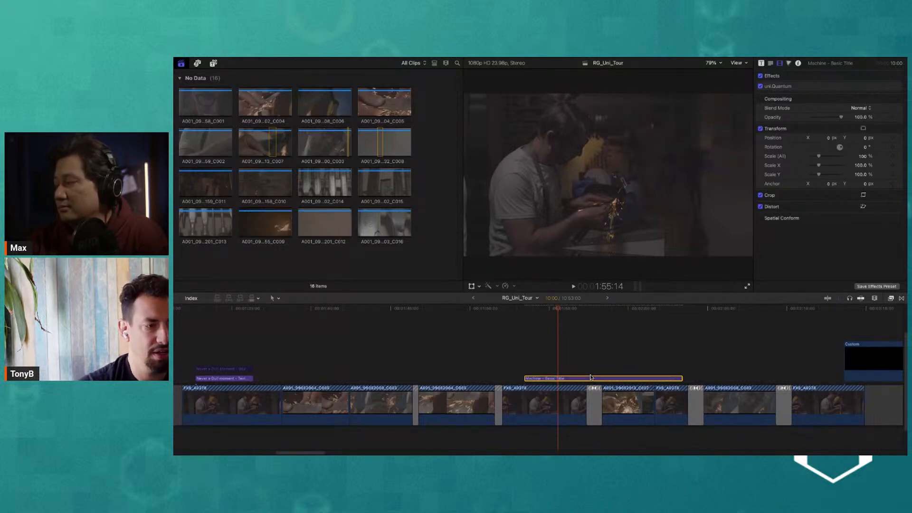
pyautogui.press('v')
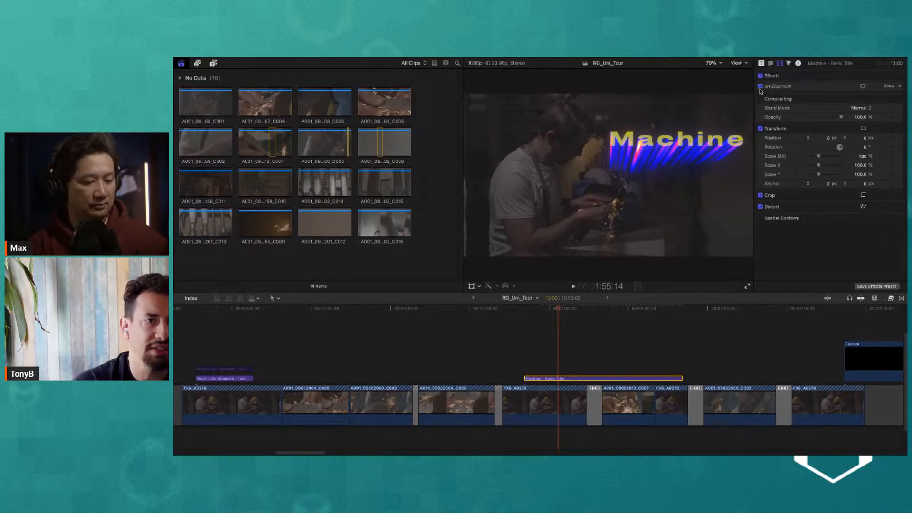
pyautogui.click(588, 336)
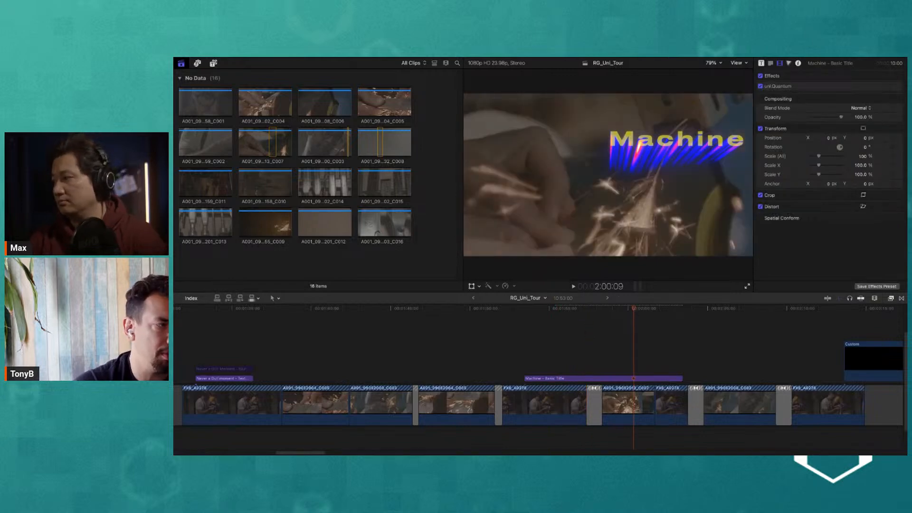
# - Preview the Basic Title among the installed titles, then try pasting the copied Custom clip at the playhead and undo it
pyautogui.click(219, 80)
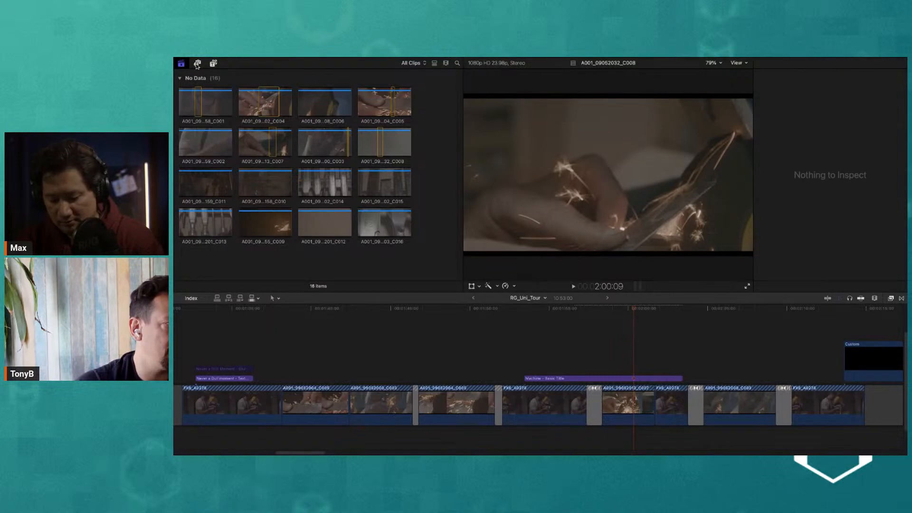
pyautogui.click(213, 63)
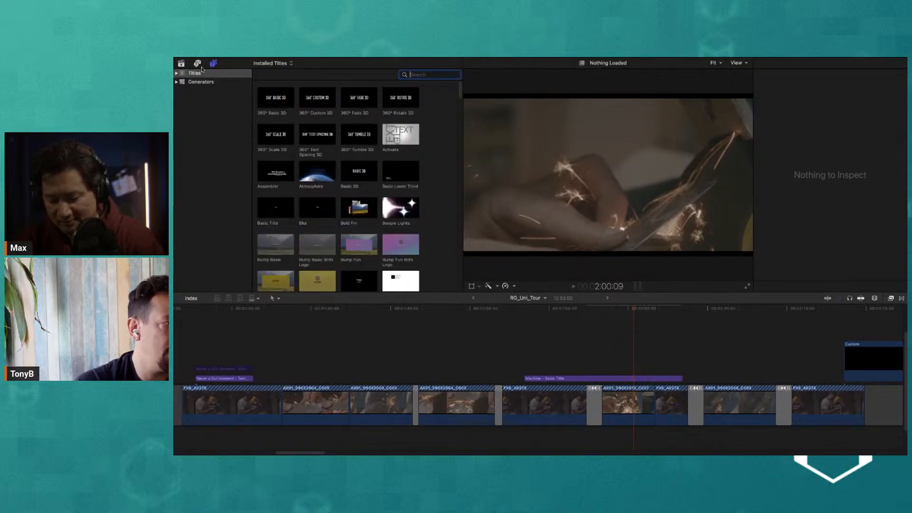
pyautogui.click(268, 209)
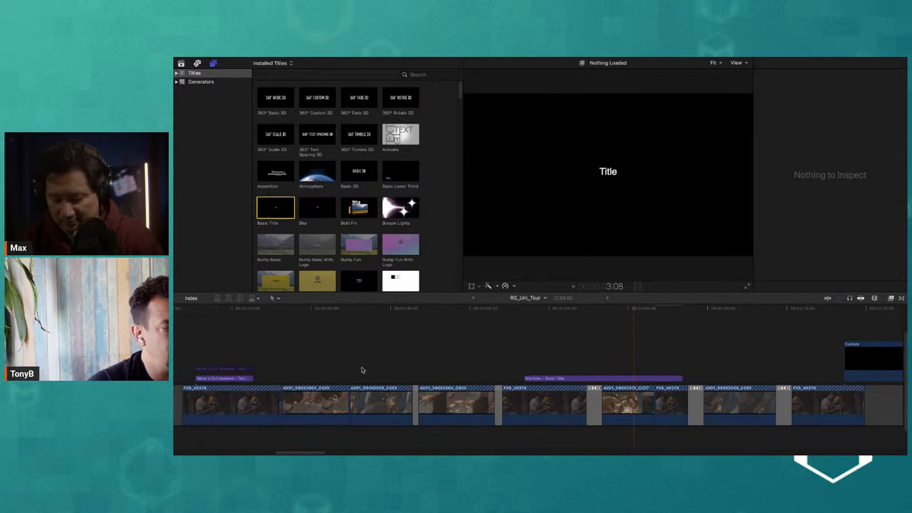
pyautogui.press('super+v')
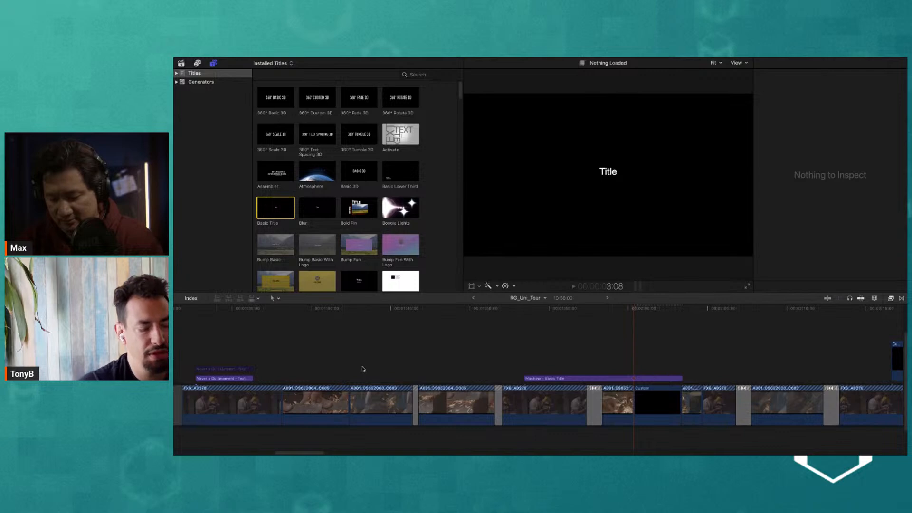
pyautogui.press('super+z')
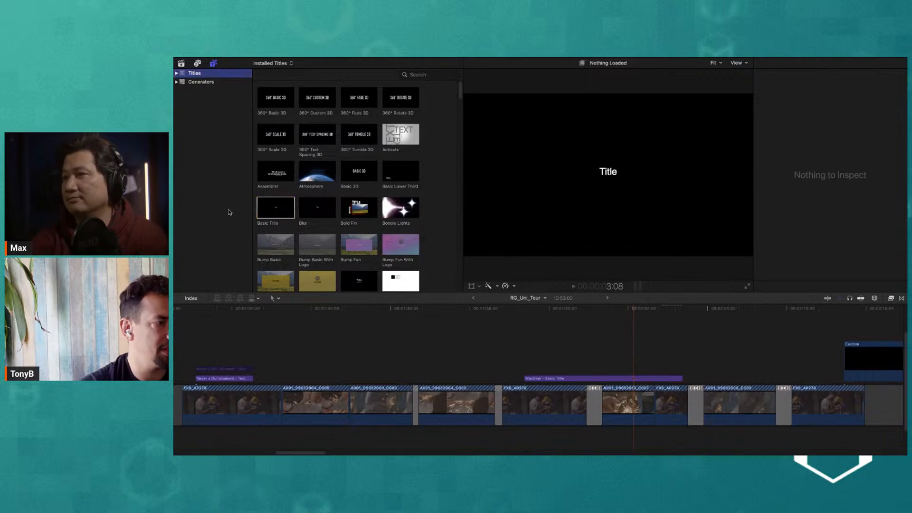
# - Browse the installed generators and preview the Custom generator in the Solids category
pyautogui.click(200, 82)
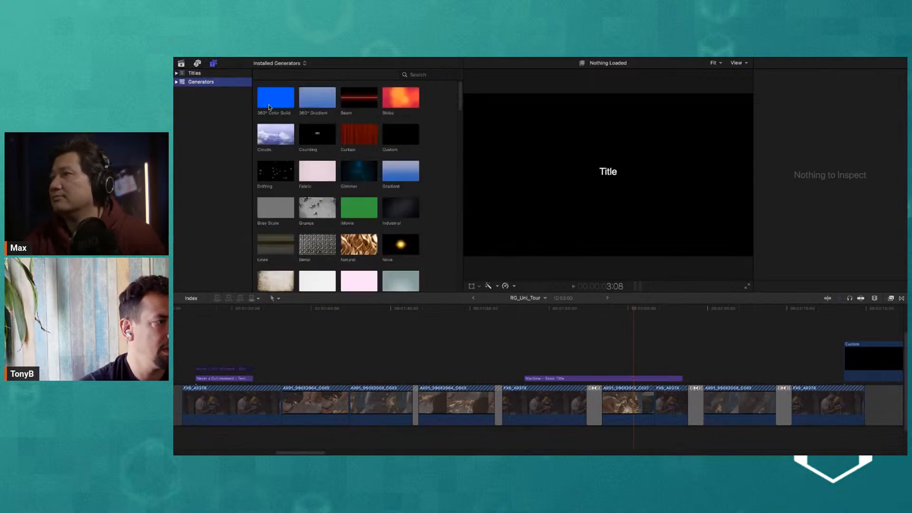
pyautogui.click(176, 81)
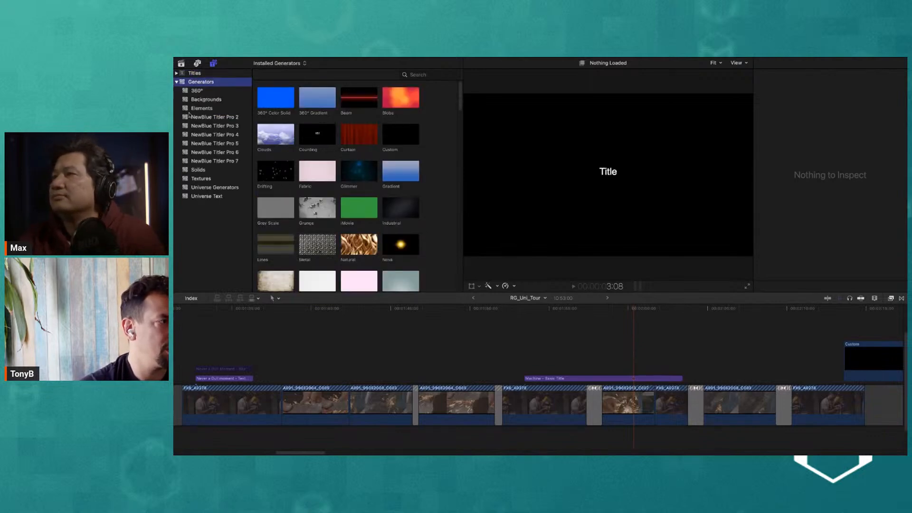
pyautogui.click(198, 170)
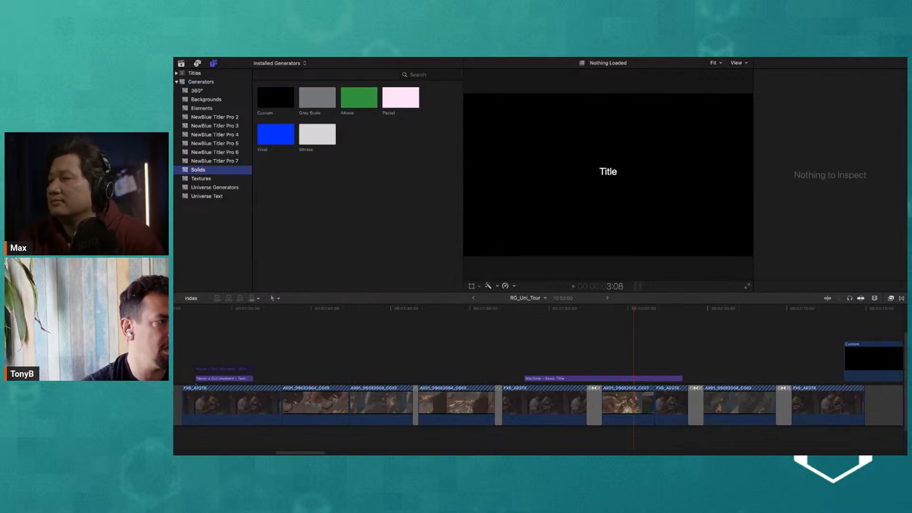
pyautogui.click(213, 65)
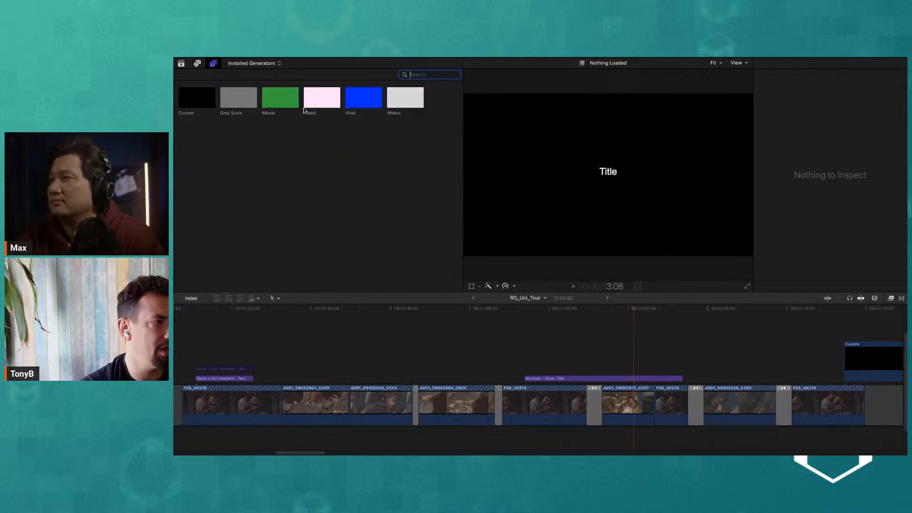
pyautogui.click(198, 106)
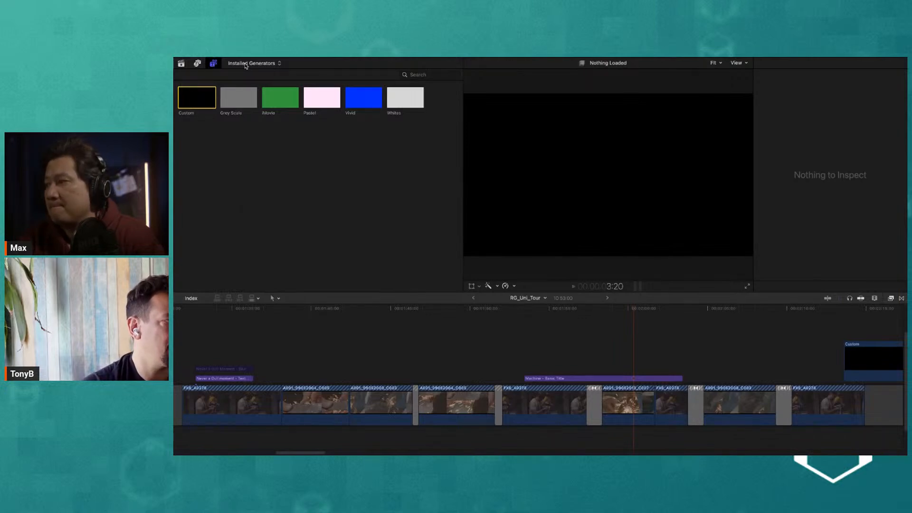
pyautogui.click(214, 63)
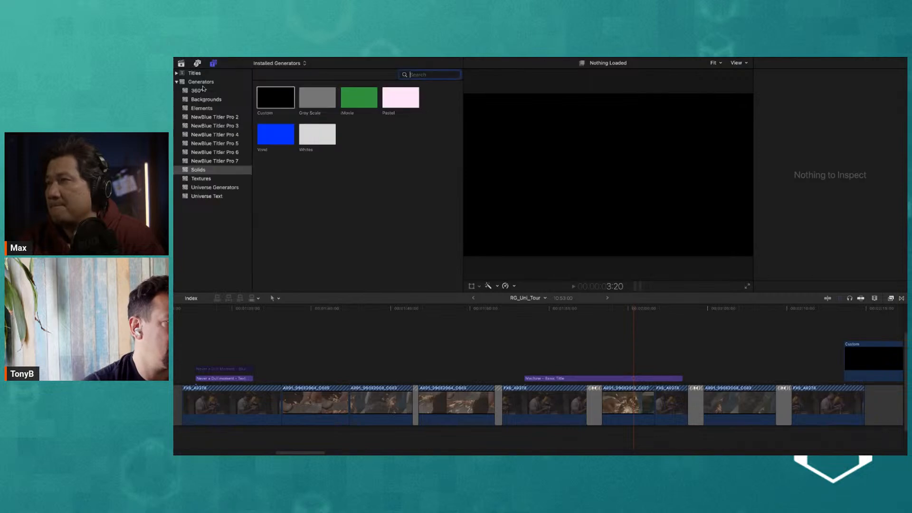
# - Connect a Basic Title from the installed titles to the timeline at 1:44:11
pyautogui.click(202, 74)
pyautogui.click(177, 82)
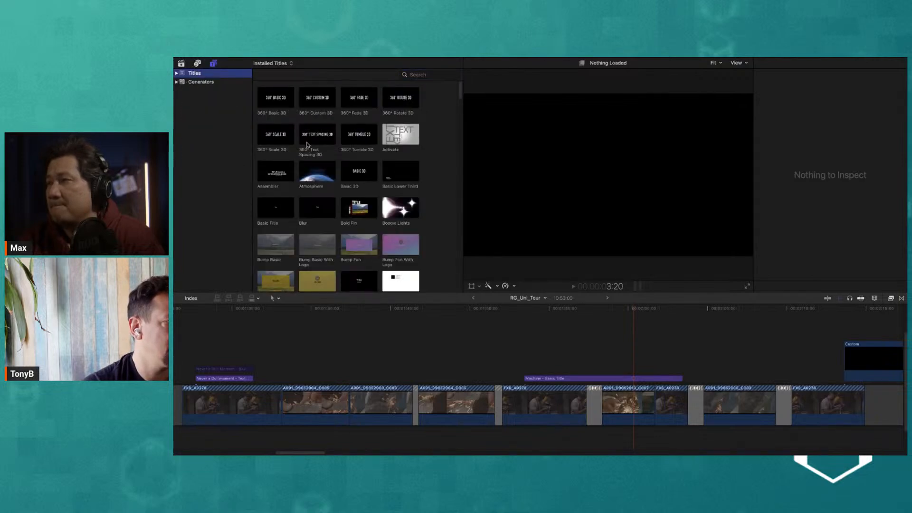
pyautogui.click(275, 211)
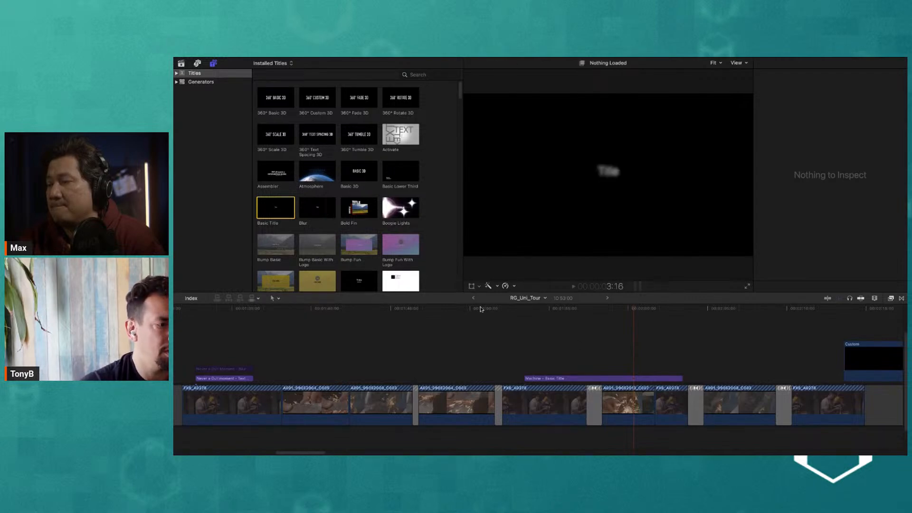
pyautogui.click(445, 310)
pyautogui.click(382, 311)
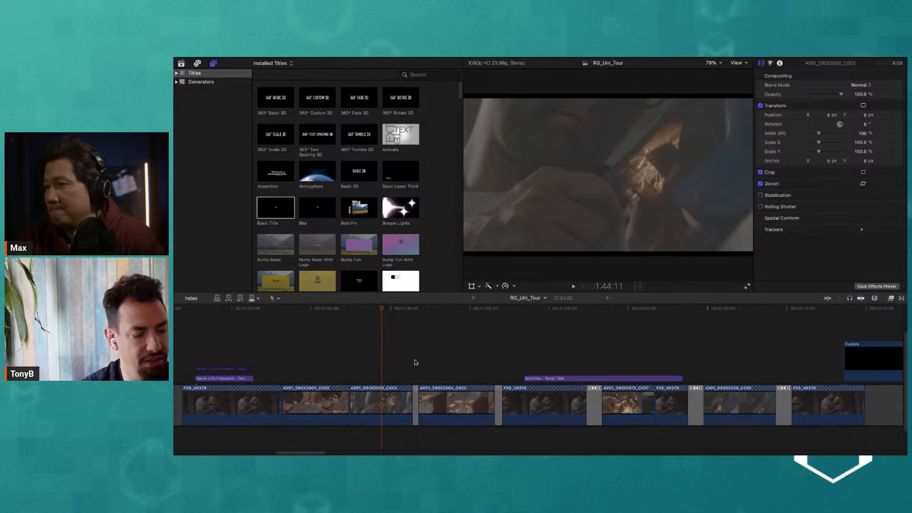
pyautogui.press('q')
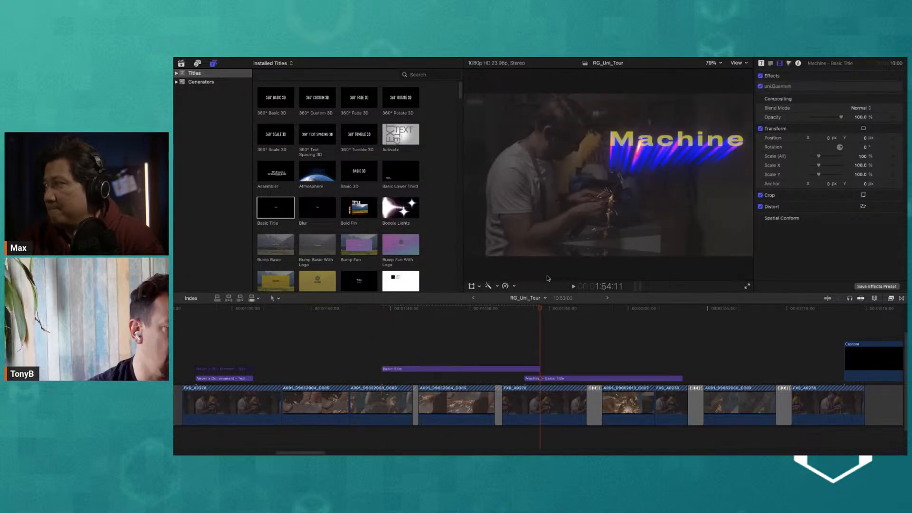
# - Move the new Basic Title earlier on the lane above the A001 clips and check it over the sparks footage
pyautogui.click(494, 369)
pyautogui.moveTo(494, 370); pyautogui.dragTo(446, 380)
pyautogui.moveTo(343, 311); pyautogui.dragTo(421, 334)
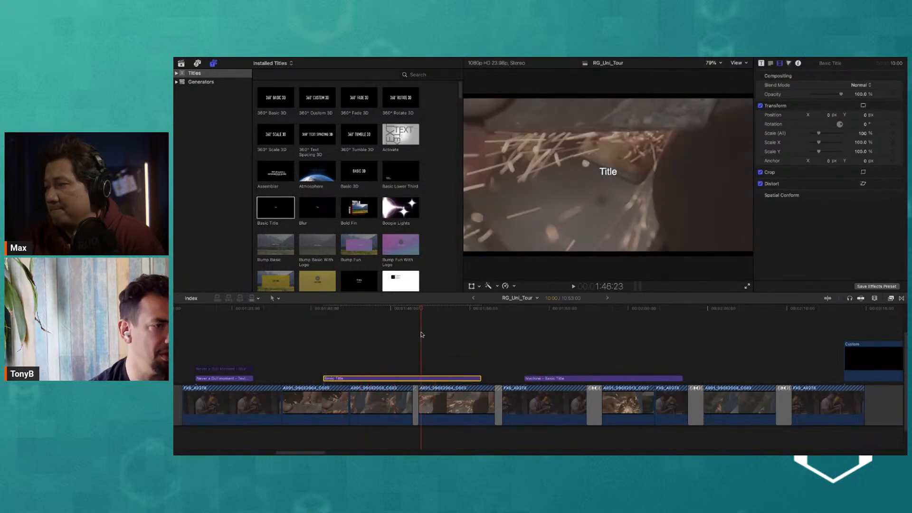
pyautogui.click(576, 375)
pyautogui.click(376, 309)
pyautogui.moveTo(377, 309); pyautogui.dragTo(413, 317)
pyautogui.click(376, 309)
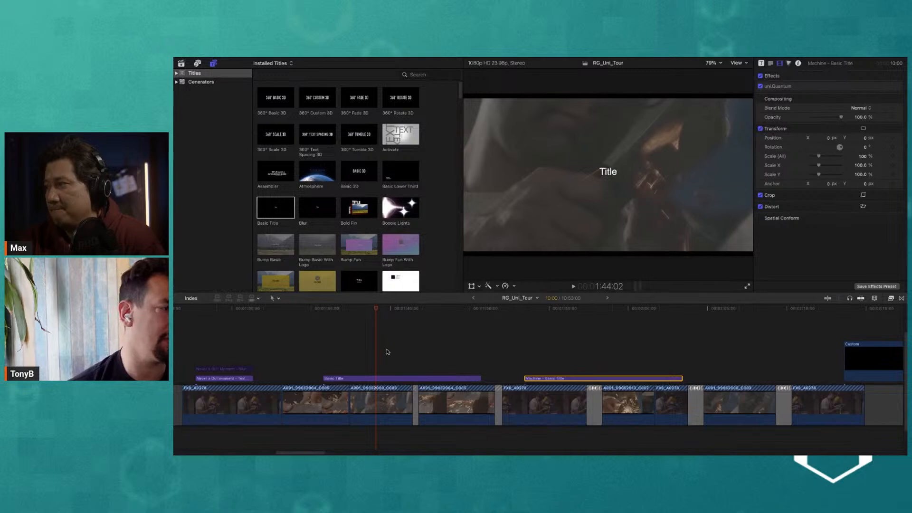
# - Replace the new Basic Title's text with SPARKS
pyautogui.click(387, 378)
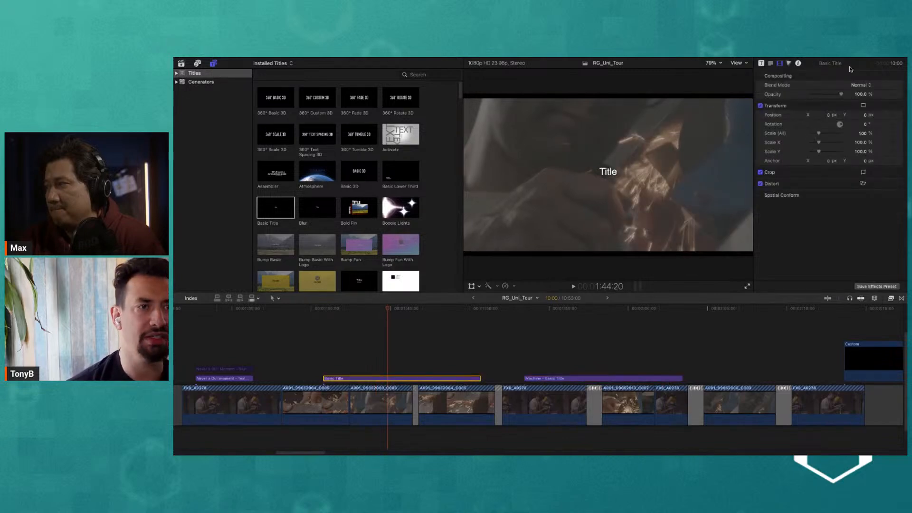
pyautogui.click(761, 64)
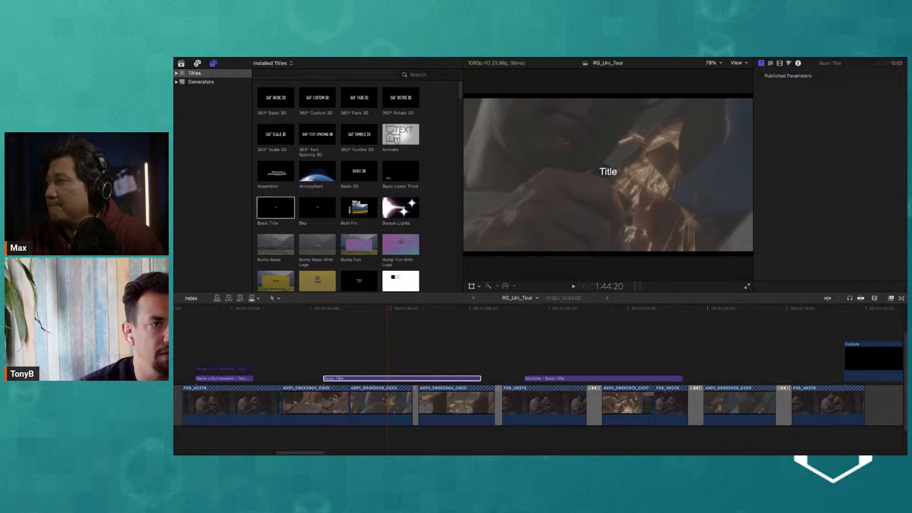
pyautogui.click(770, 64)
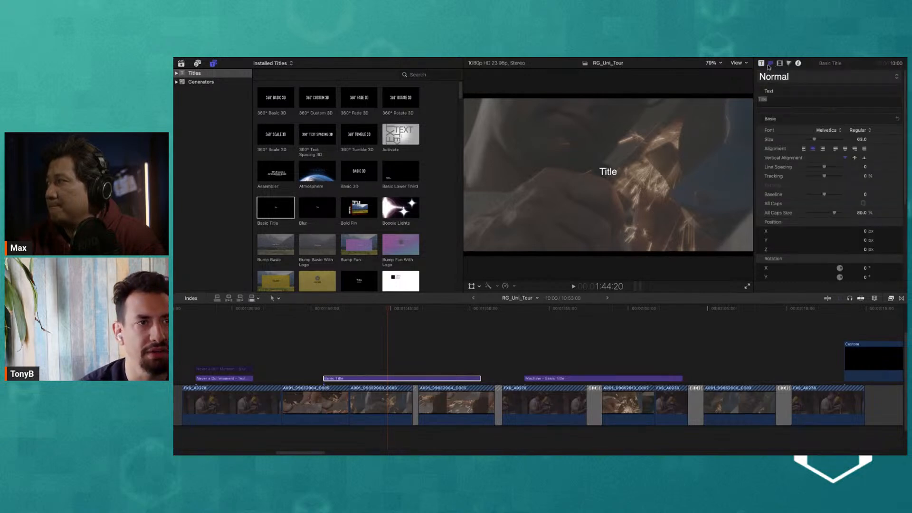
pyautogui.click(777, 100)
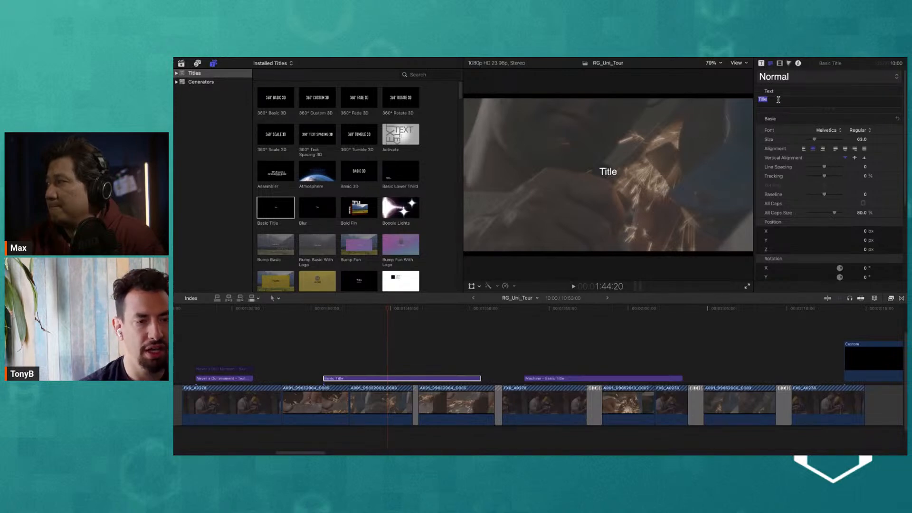
pyautogui.write('SPARKS')
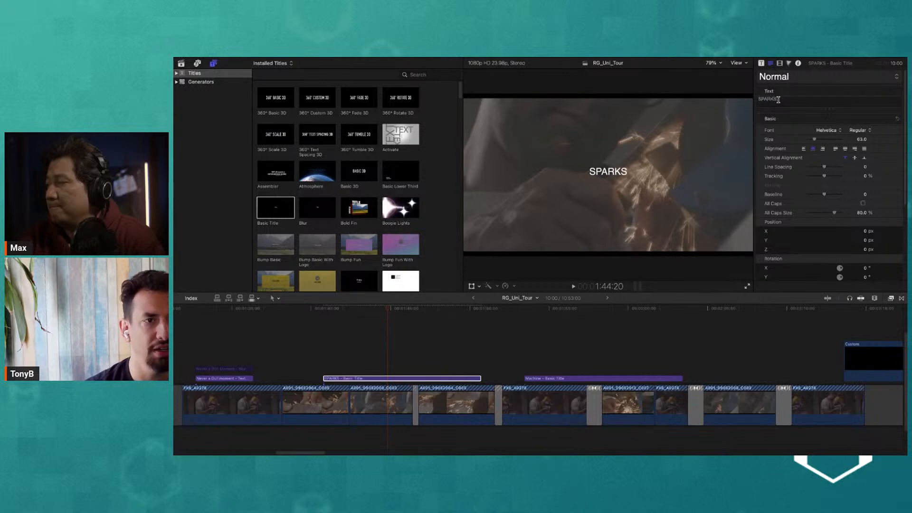
# - Format the SPARKS title in Impact with a size of about 168 and tracking of about 33.6%
pyautogui.click(838, 132)
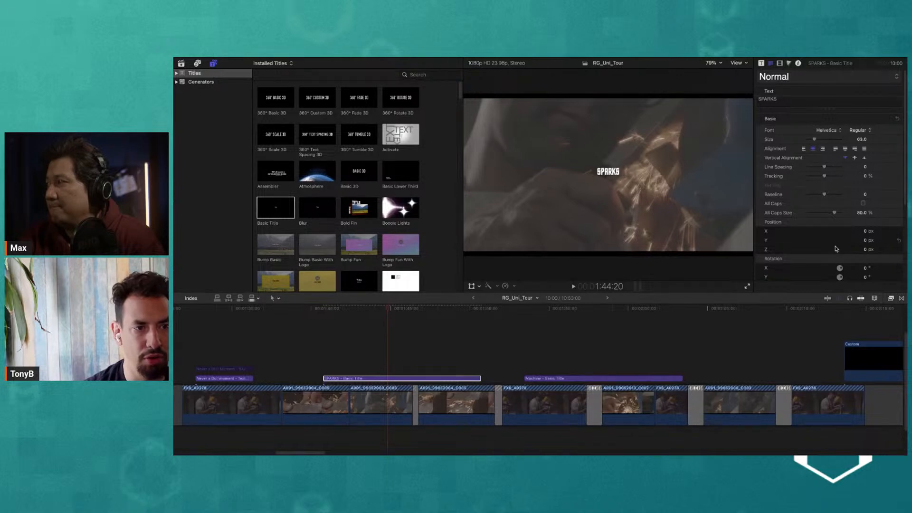
pyautogui.click(827, 298)
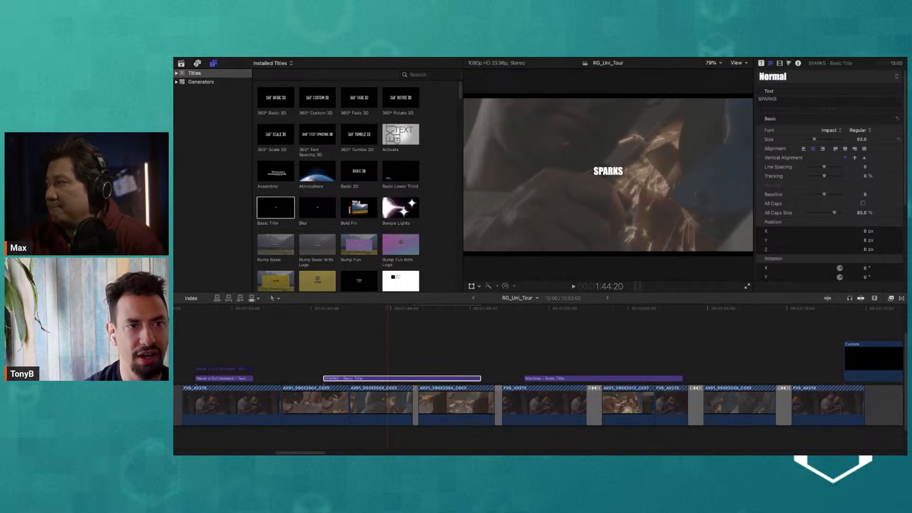
pyautogui.moveTo(817, 140); pyautogui.dragTo(828, 140)
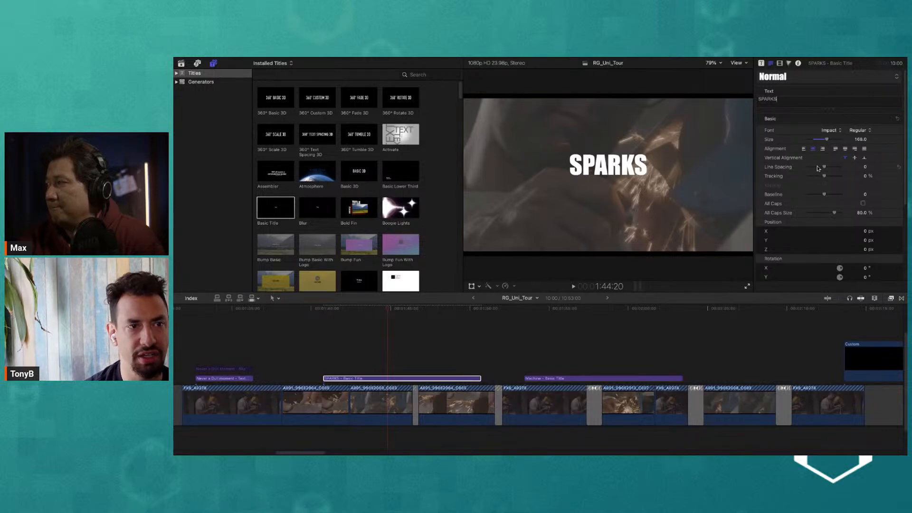
pyautogui.moveTo(824, 176); pyautogui.dragTo(829, 176)
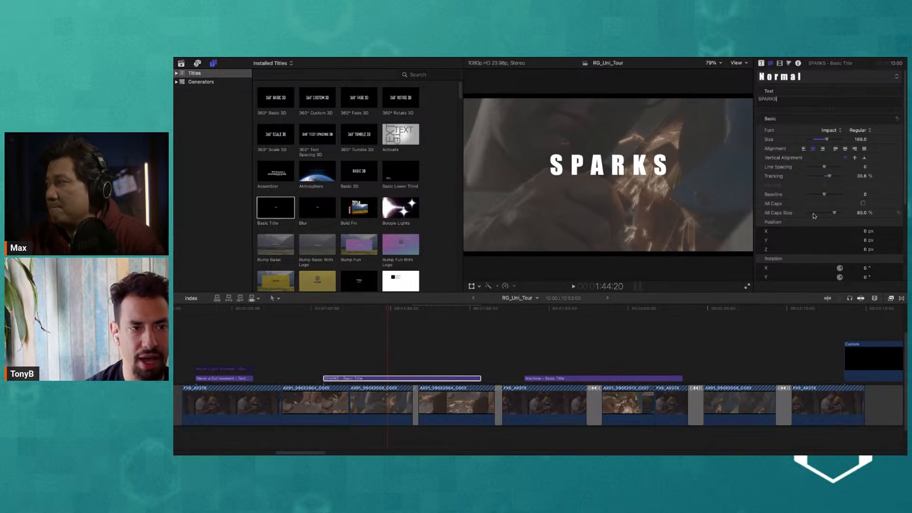
# - Enable a drop shadow on the SPARKS title with a distance of about 19 and an angle of about 233°
pyautogui.scroll(-5, 807, 216)
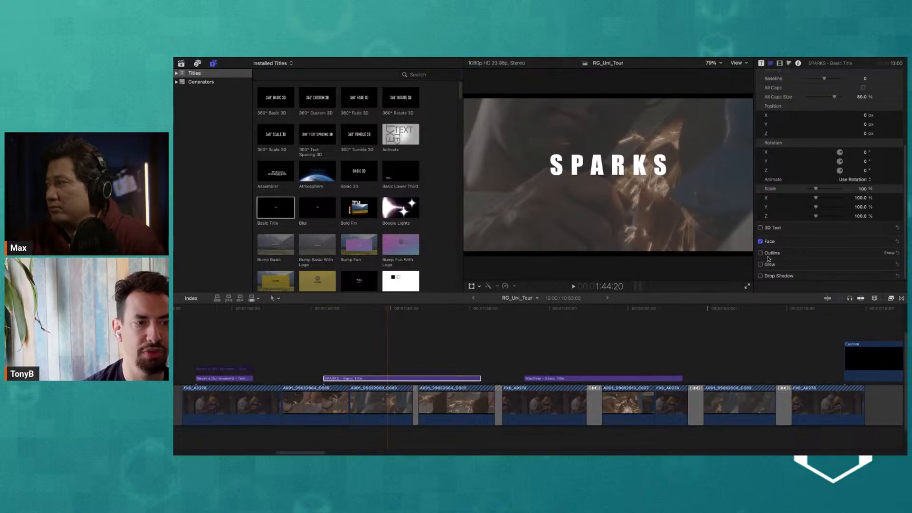
pyautogui.click(760, 276)
pyautogui.scroll(-4, 841, 269)
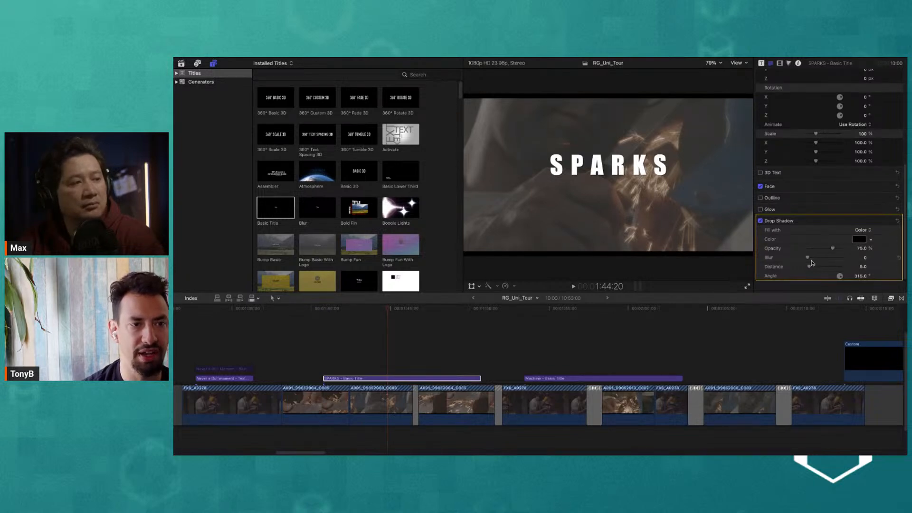
pyautogui.moveTo(810, 269); pyautogui.dragTo(814, 270)
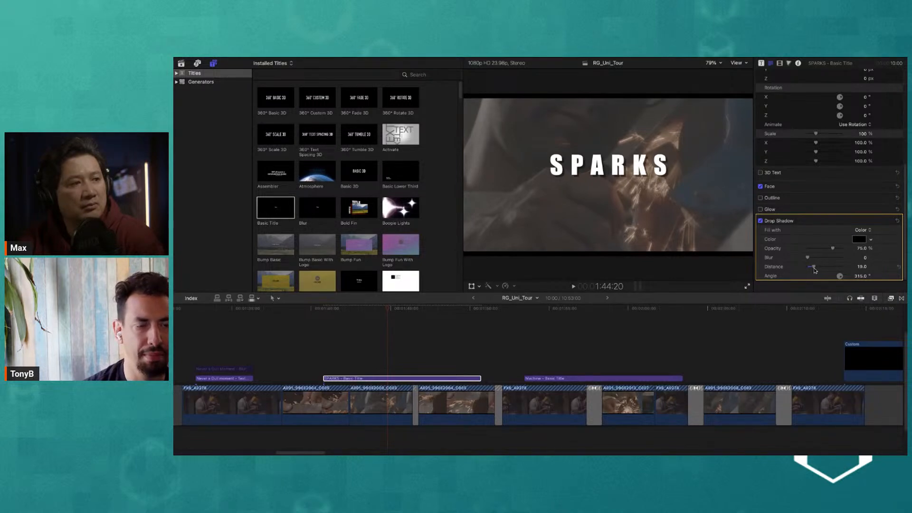
pyautogui.moveTo(839, 279); pyautogui.dragTo(837, 283)
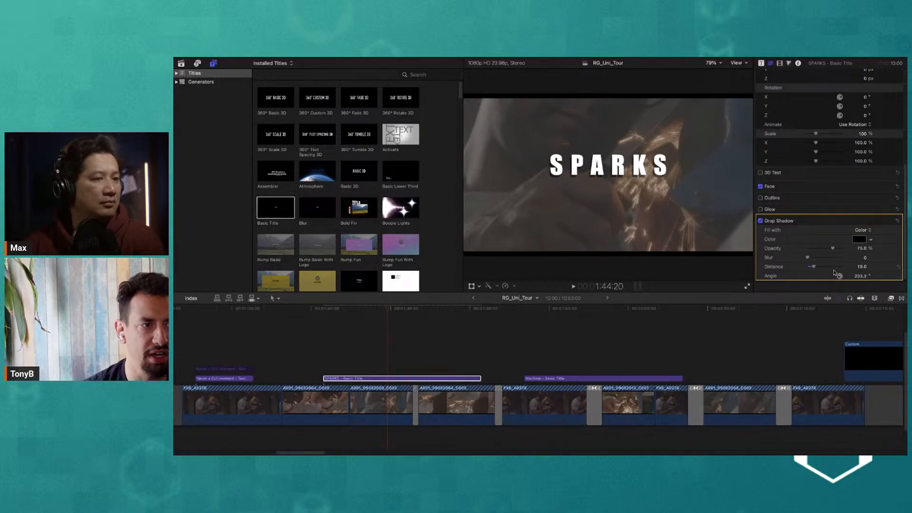
pyautogui.click(890, 221)
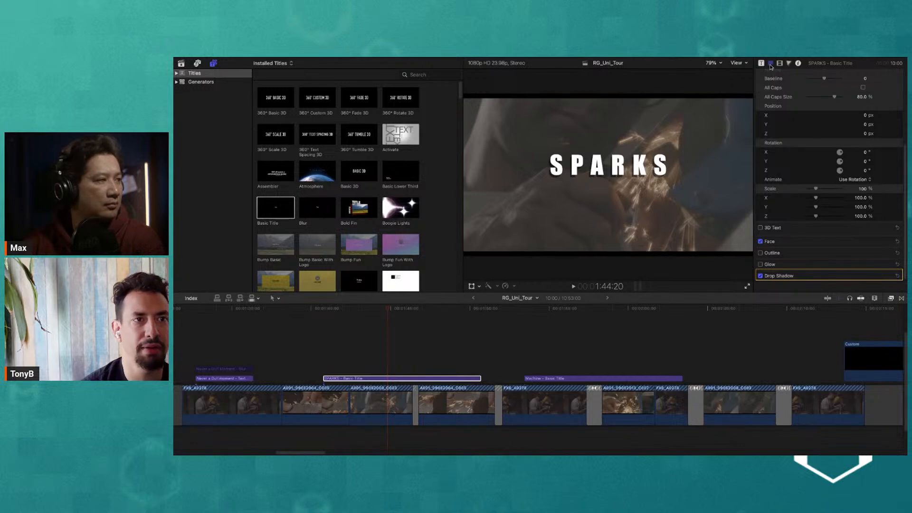
# - Browse the Universe effect categories and apply uni.Luster from Universe Stylize to the SPARKS title
pyautogui.click(779, 65)
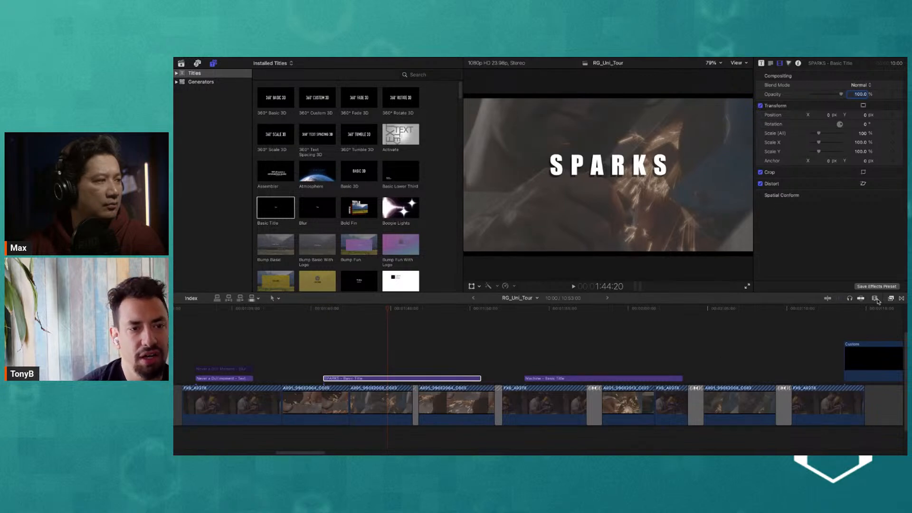
pyautogui.click(891, 299)
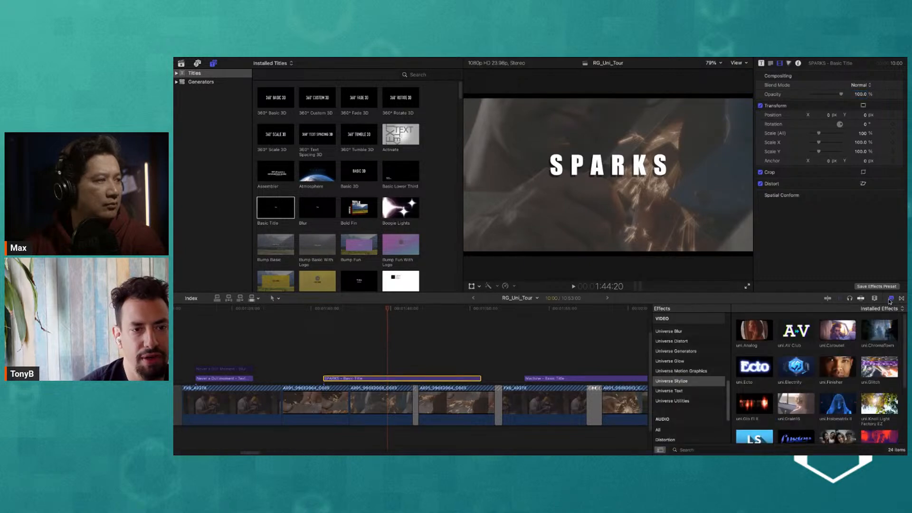
pyautogui.click(686, 391)
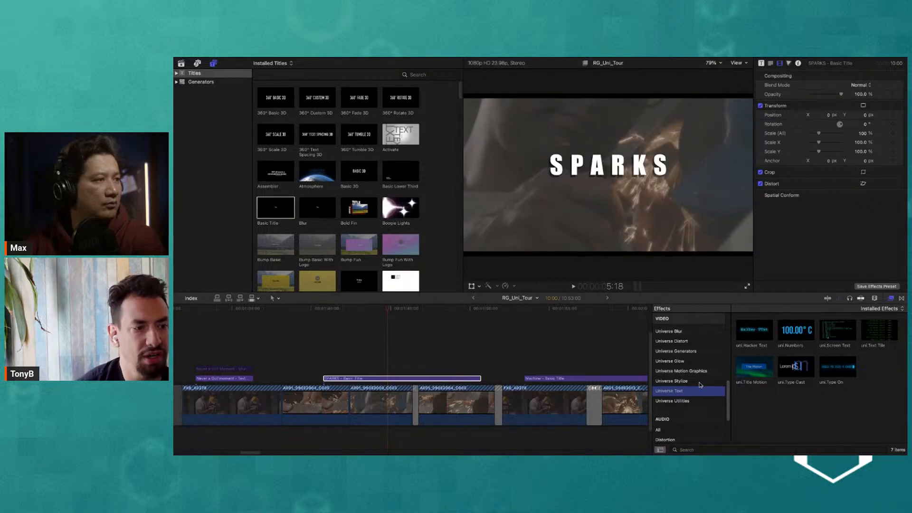
pyautogui.click(699, 382)
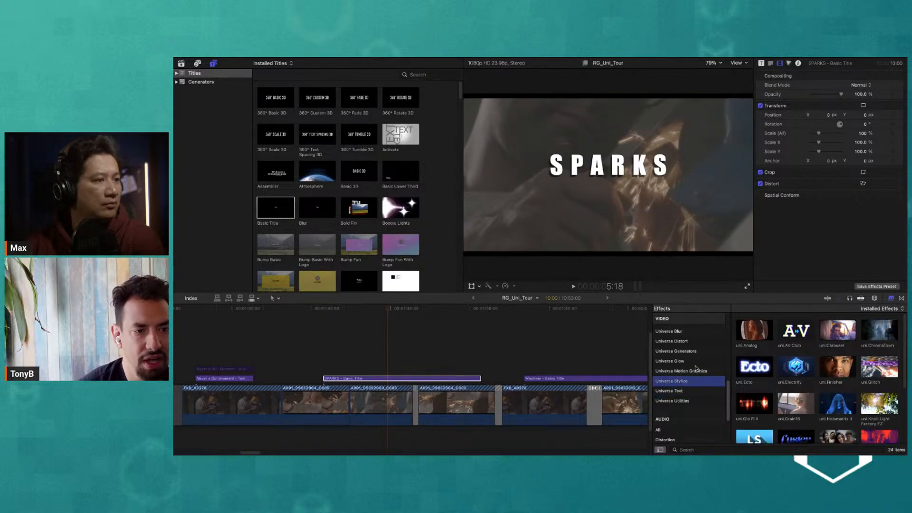
pyautogui.click(694, 361)
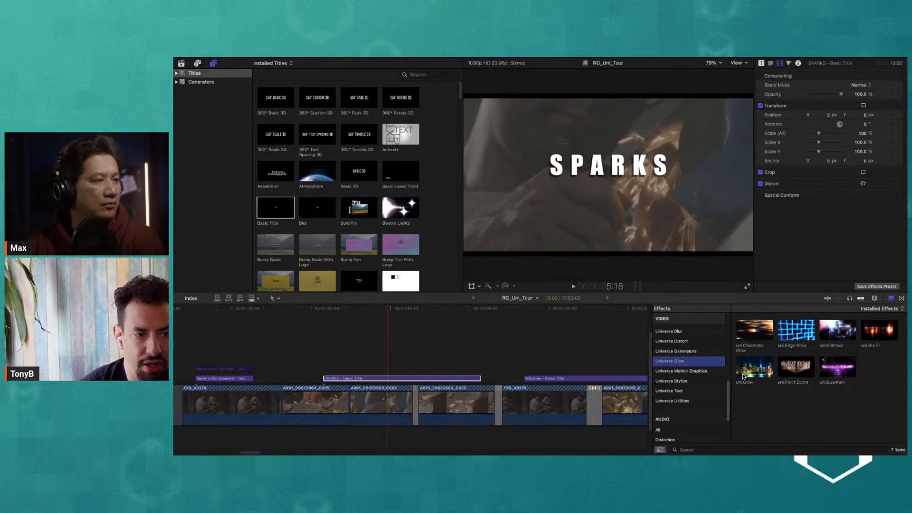
pyautogui.click(691, 372)
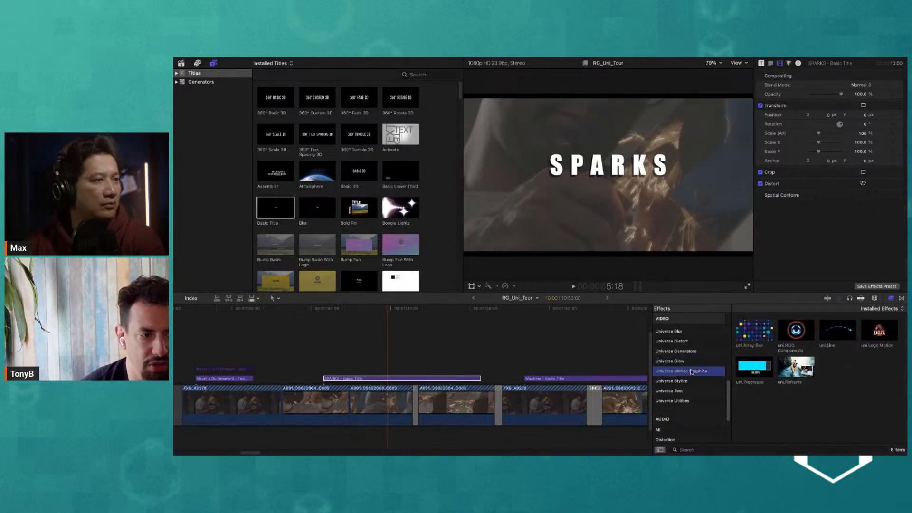
pyautogui.click(676, 381)
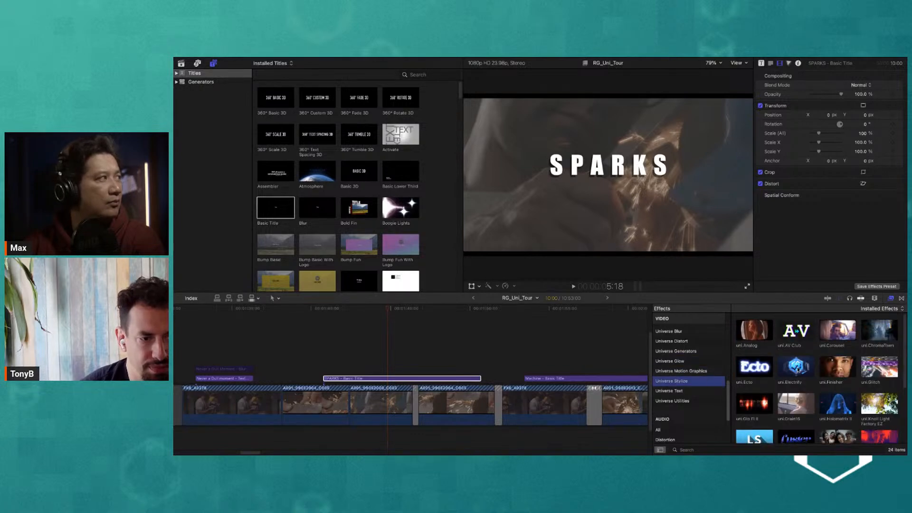
pyautogui.scroll(-2, 799, 370)
pyautogui.scroll(-1, 798, 380)
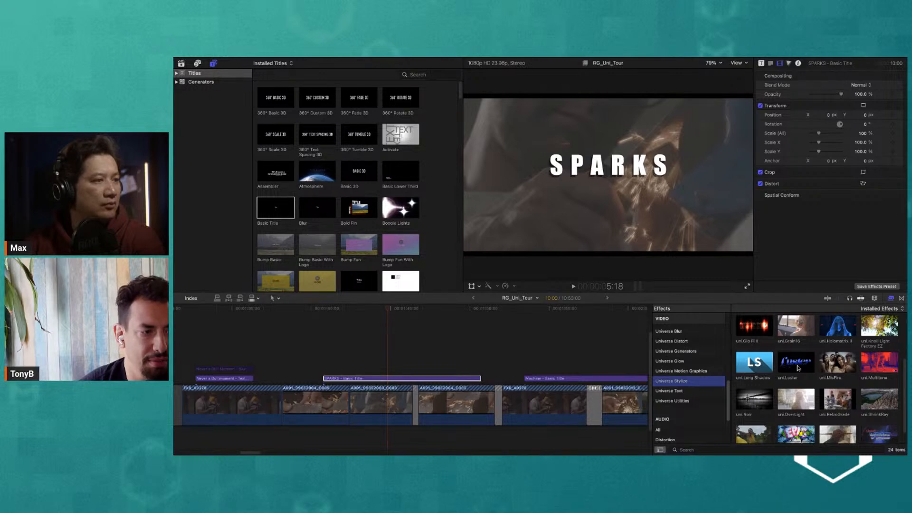
pyautogui.doubleClick(798, 367)
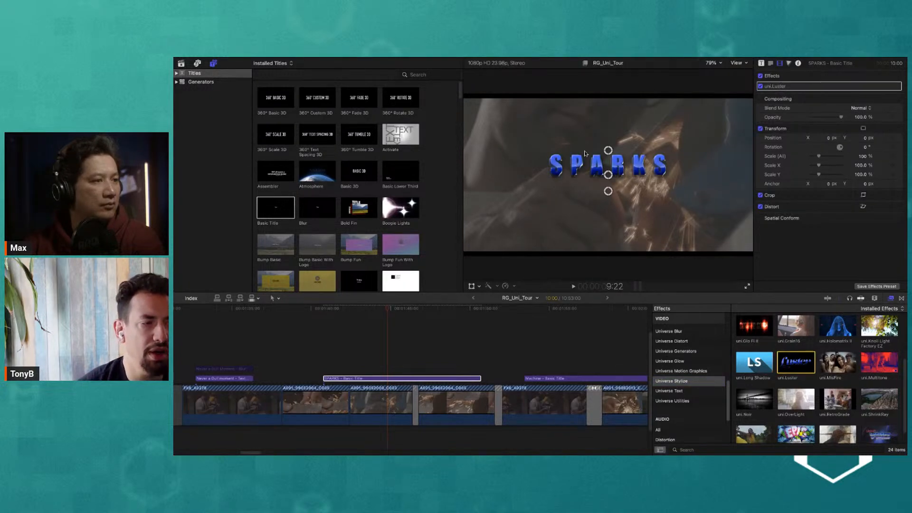
# - Reposition uni.Luster's two color position handles above and below the SPARKS title and preview the title up to 1:45:16
pyautogui.moveTo(610, 148); pyautogui.dragTo(611, 143)
pyautogui.moveTo(608, 193)
pyautogui.mouseDown()
pyautogui.moveTo(608, 203)
pyautogui.moveTo(609, 179)
pyautogui.mouseUp()
pyautogui.moveTo(380, 309); pyautogui.dragTo(401, 309)
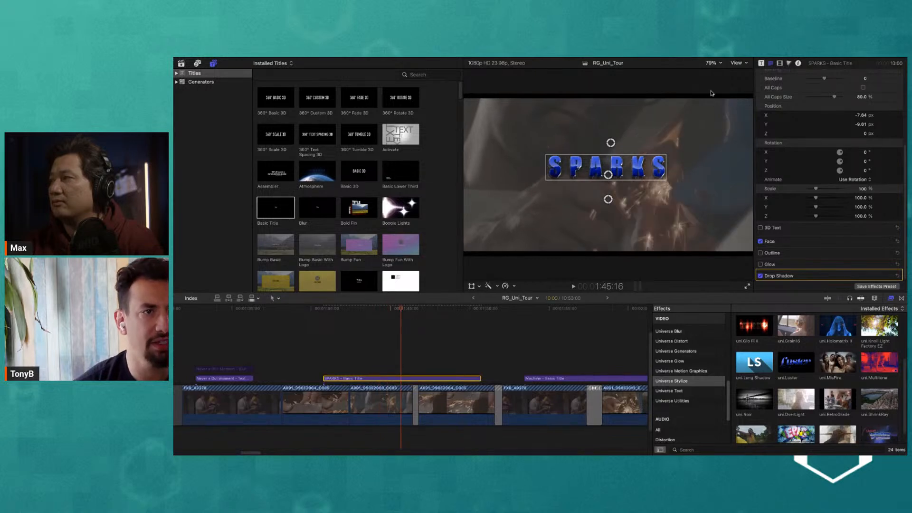
# - Review the SPARKS title's text settings and expand the uni.Luster effect's parameters
pyautogui.click(771, 63)
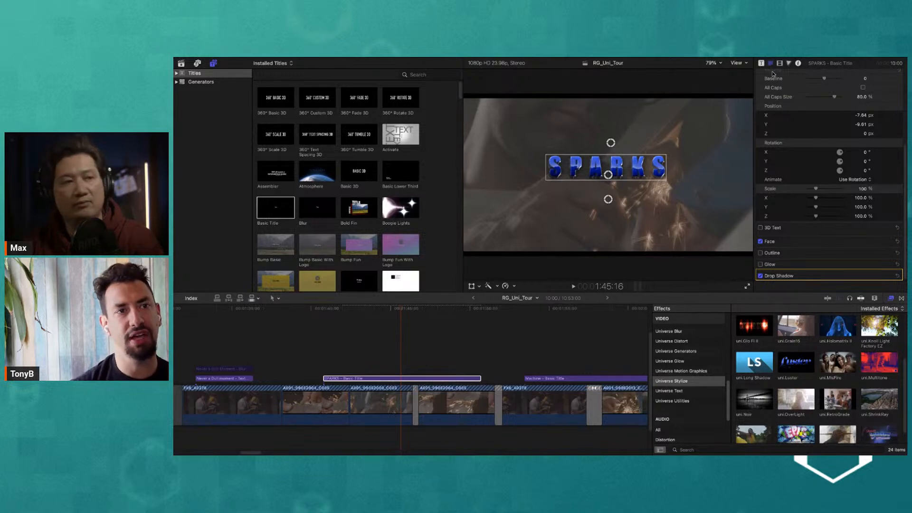
pyautogui.scroll(5, 772, 76)
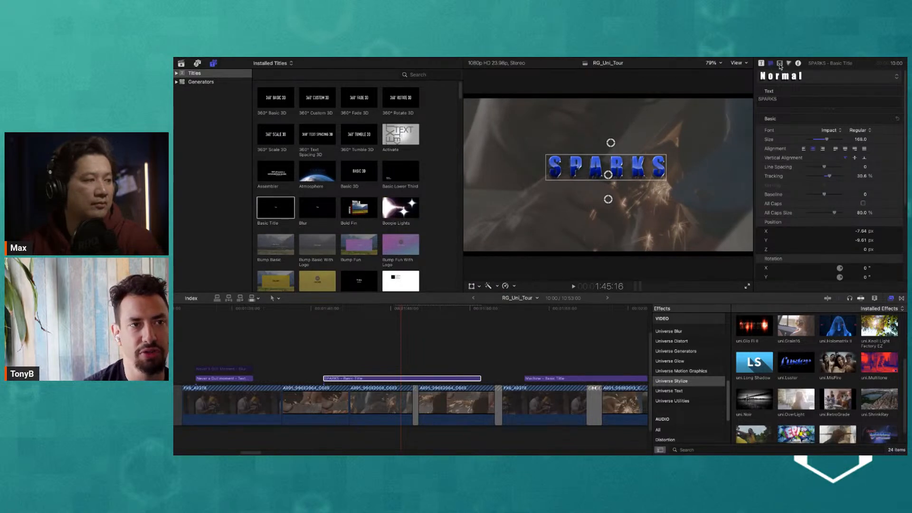
pyautogui.click(779, 64)
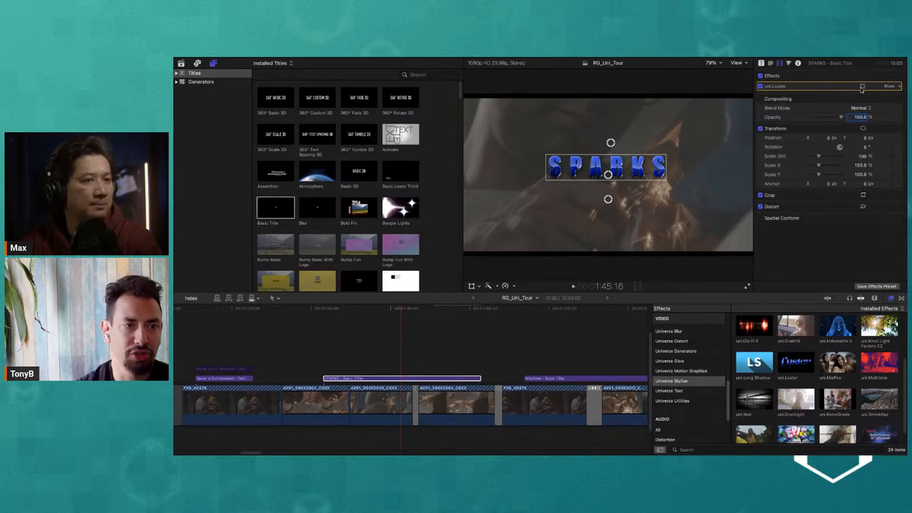
pyautogui.click(888, 87)
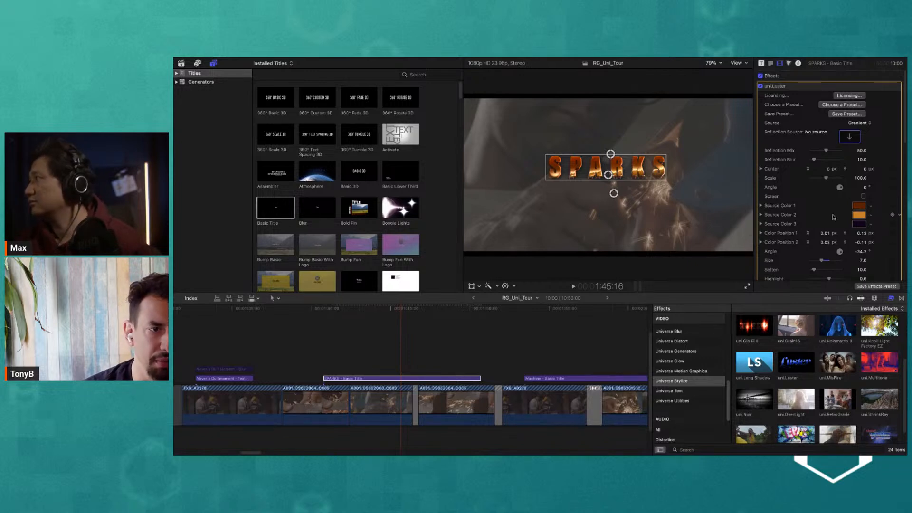
# - Move uni.Luster's color positions to about 0, 0.22 and 0.02, -0.18 around the SPARKS title
pyautogui.moveTo(610, 154)
pyautogui.mouseDown()
pyautogui.moveTo(607, 131)
pyautogui.moveTo(608, 139)
pyautogui.mouseUp()
pyautogui.moveTo(613, 193)
pyautogui.mouseDown()
pyautogui.moveTo(613, 201)
pyautogui.moveTo(608, 170)
pyautogui.moveTo(612, 183)
pyautogui.moveTo(621, 177)
pyautogui.moveTo(603, 176)
pyautogui.moveTo(611, 204)
pyautogui.mouseUp()
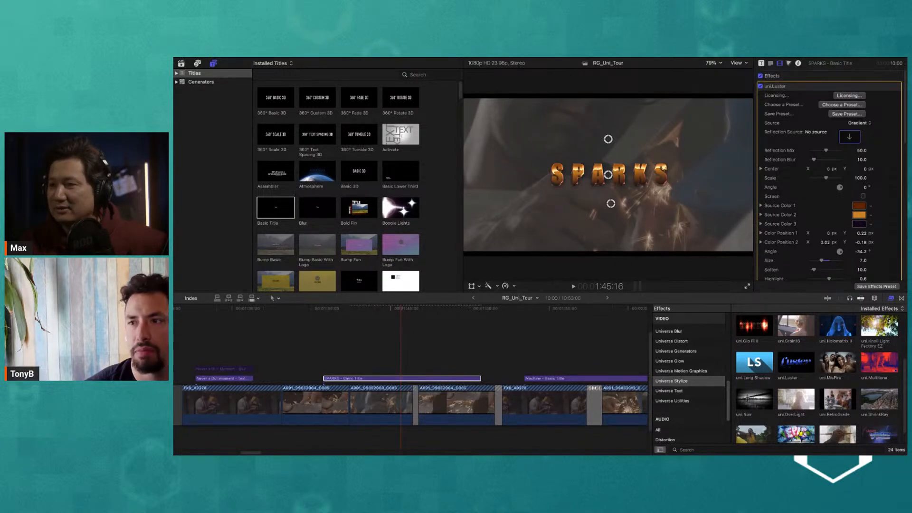
pyautogui.press('super+Tab')
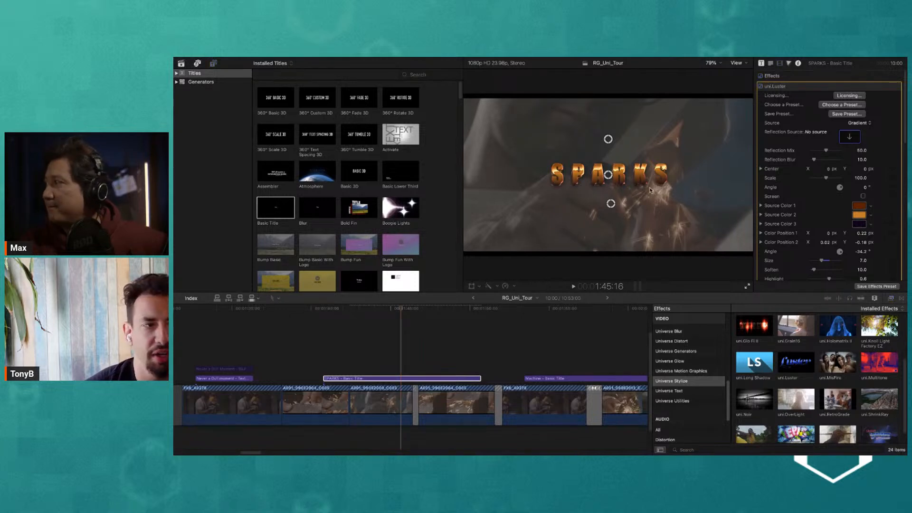
pyautogui.click(645, 182)
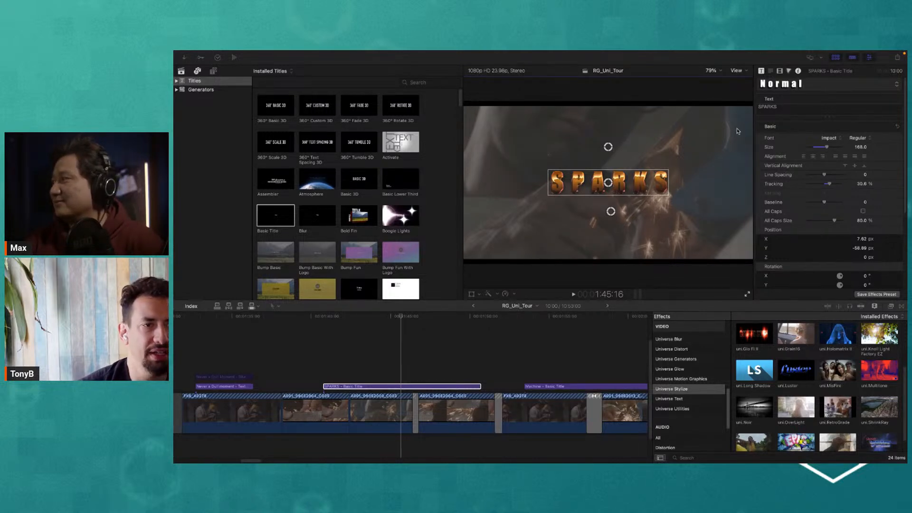
# - Check the SPARKS text settings and nudge uni.Luster's lower color position handle slightly beneath the title
pyautogui.scroll(-5, 863, 130)
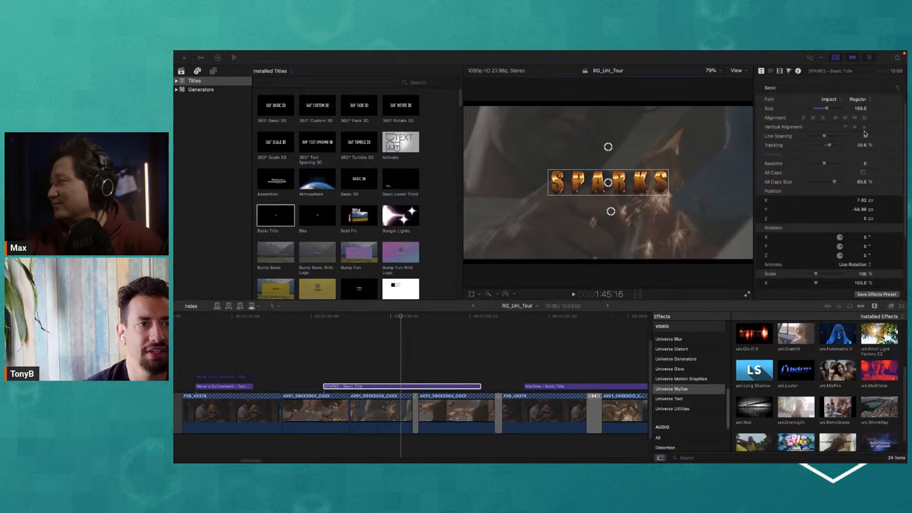
pyautogui.scroll(5, 862, 142)
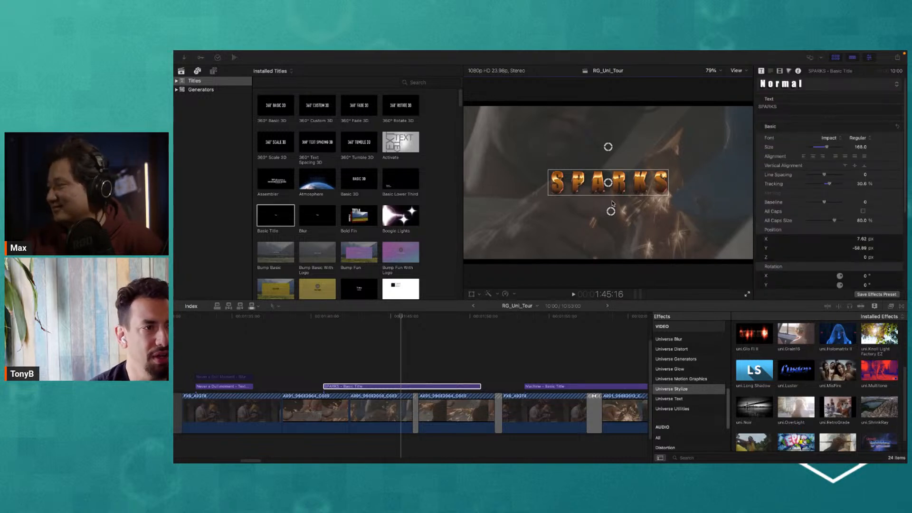
pyautogui.moveTo(613, 216); pyautogui.dragTo(608, 215)
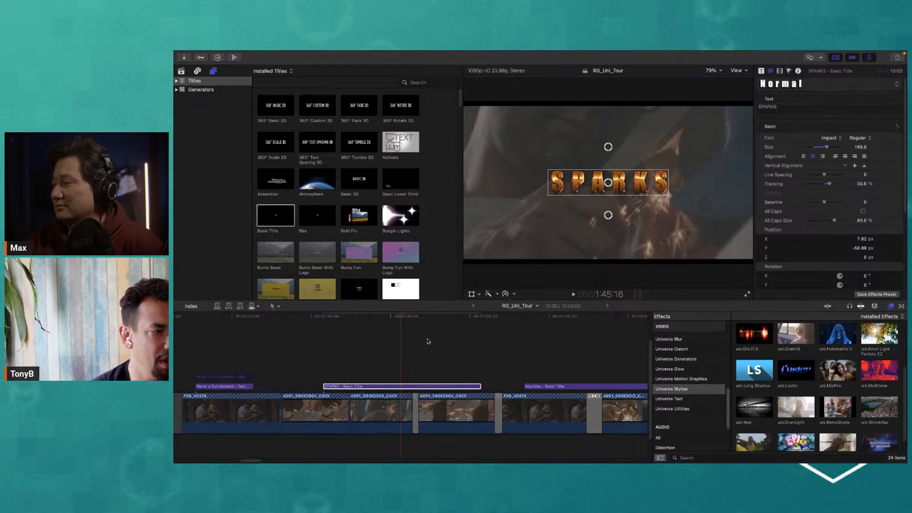
# - Show the SPARKS title's video animation and examine which uni.Luster parameters can be animated
pyautogui.rightClick(396, 387)
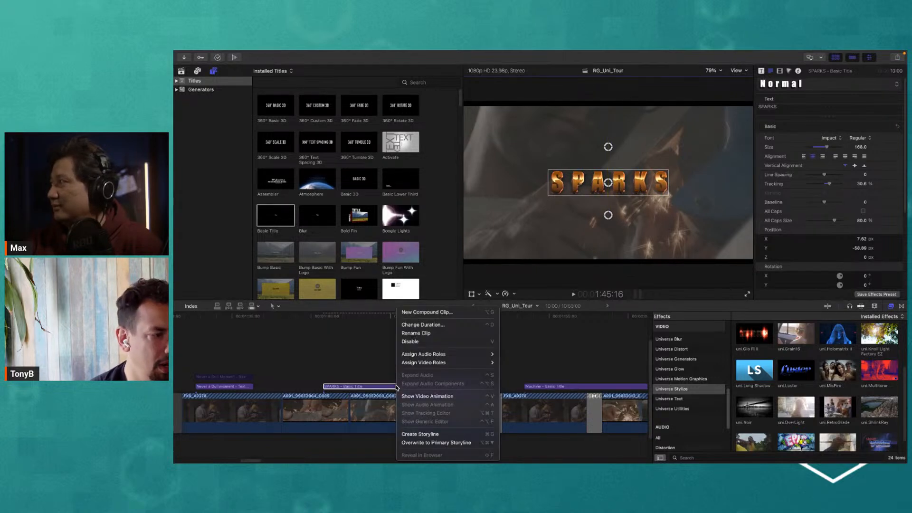
pyautogui.click(423, 397)
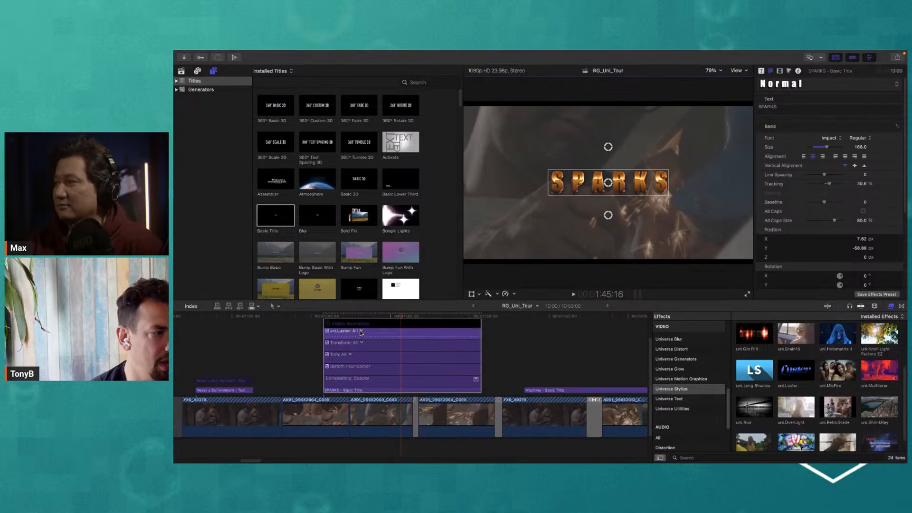
pyautogui.click(361, 332)
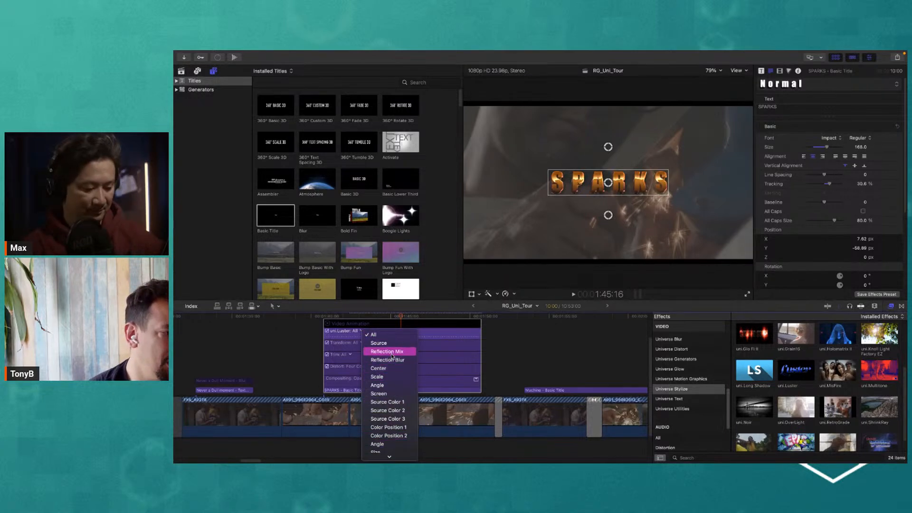
pyautogui.scroll(-5, 389, 404)
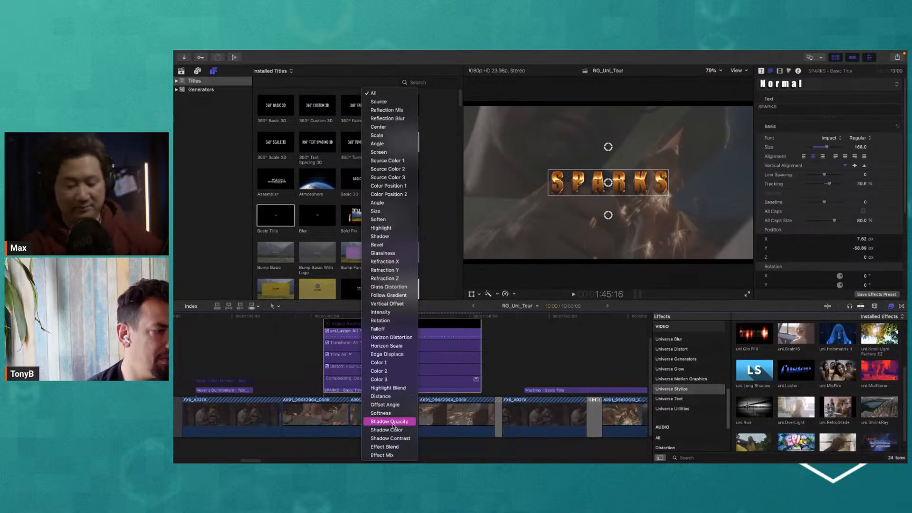
pyautogui.click(333, 331)
pyautogui.click(329, 324)
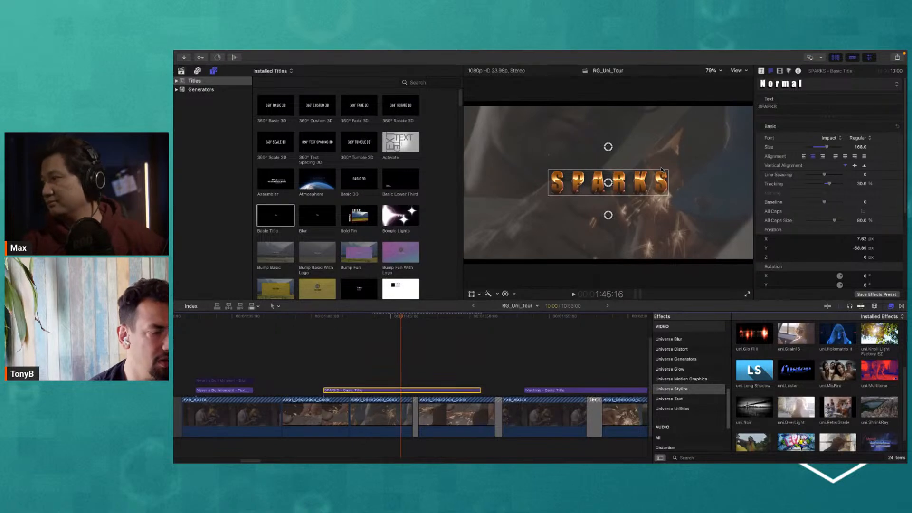
# - Adjust uni.Luster's color position handles once more and preview the SPARKS title at several points along the timeline
pyautogui.moveTo(607, 147); pyautogui.dragTo(605, 151)
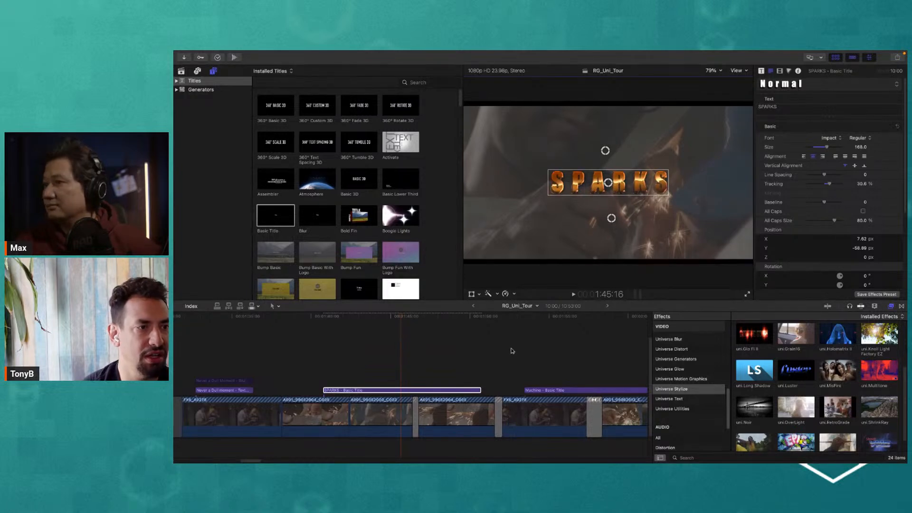
pyautogui.click(353, 315)
pyautogui.moveTo(365, 317); pyautogui.dragTo(392, 317)
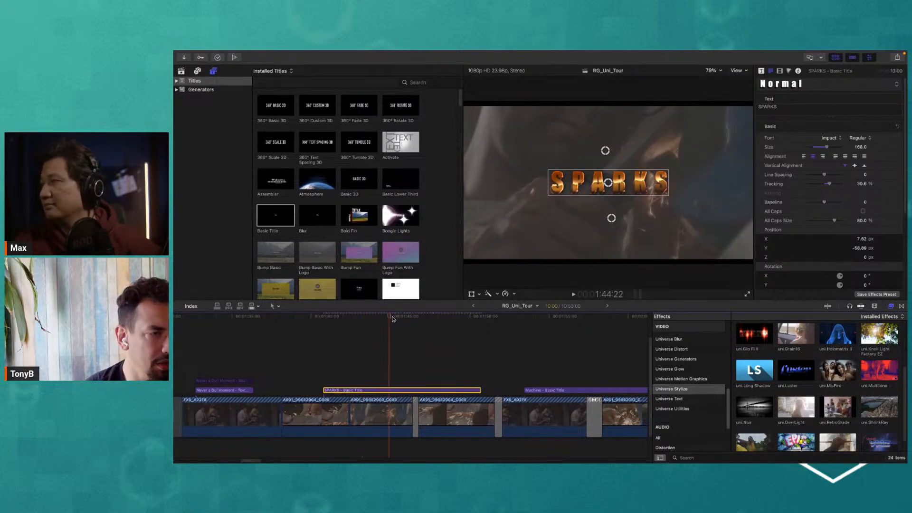
pyautogui.click(431, 348)
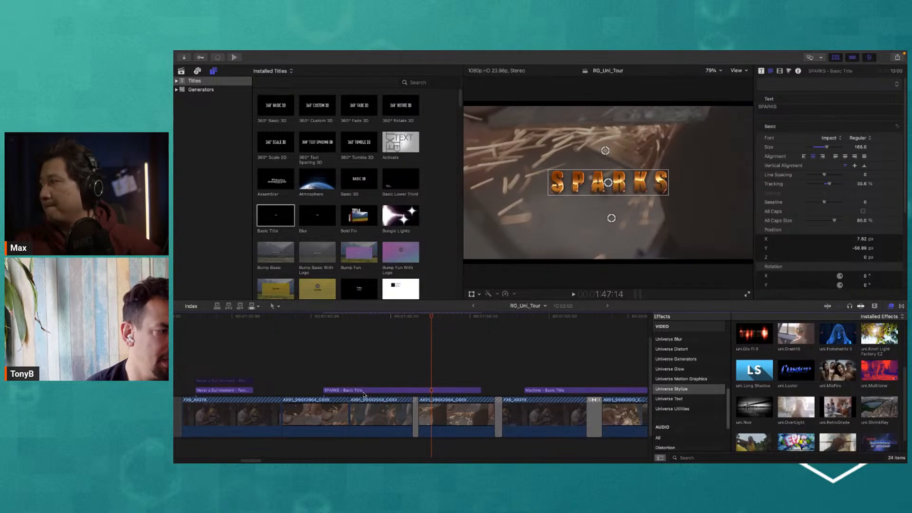
# - Trim both ends of the SPARKS title to match the single clip beneath it, for a duration of 4:01
pyautogui.moveTo(352, 316)
pyautogui.mouseDown()
pyautogui.moveTo(412, 317)
pyautogui.moveTo(362, 330)
pyautogui.mouseUp()
pyautogui.moveTo(480, 390); pyautogui.dragTo(412, 400)
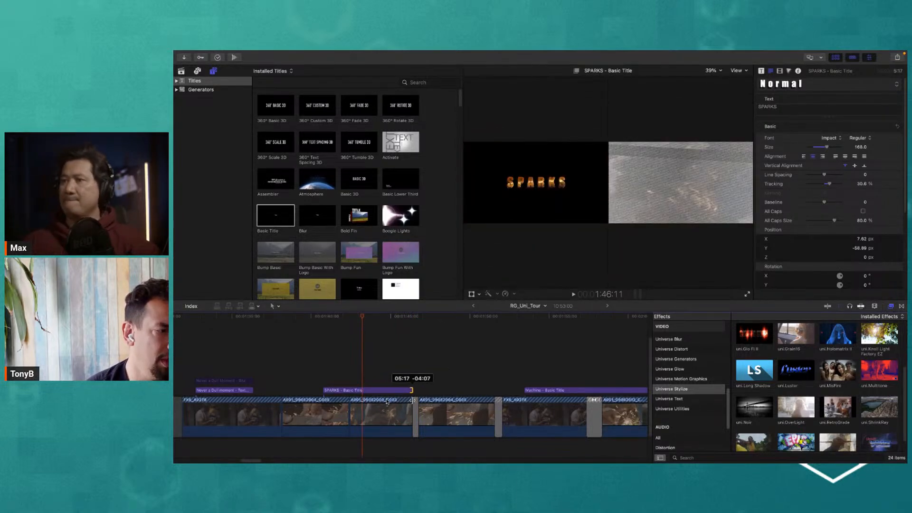
pyautogui.moveTo(324, 390); pyautogui.dragTo(350, 390)
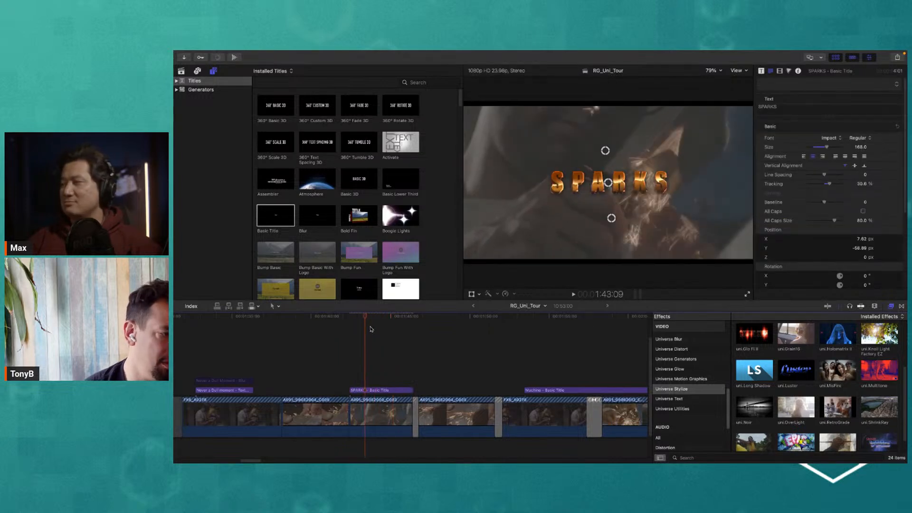
pyautogui.click(408, 390)
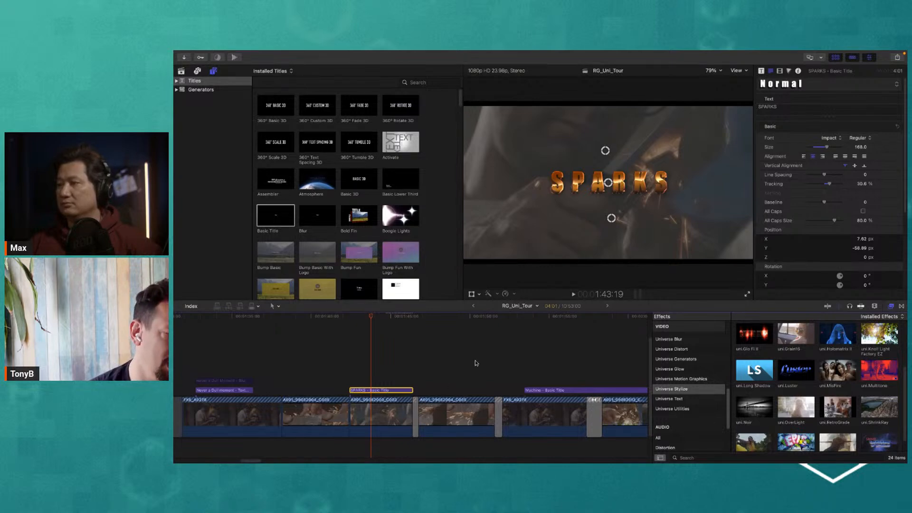
# - Examine the wider timeline layout and skim back through the clips around the SPARKS title
pyautogui.press('super+minus')
pyautogui.press('super+minus')
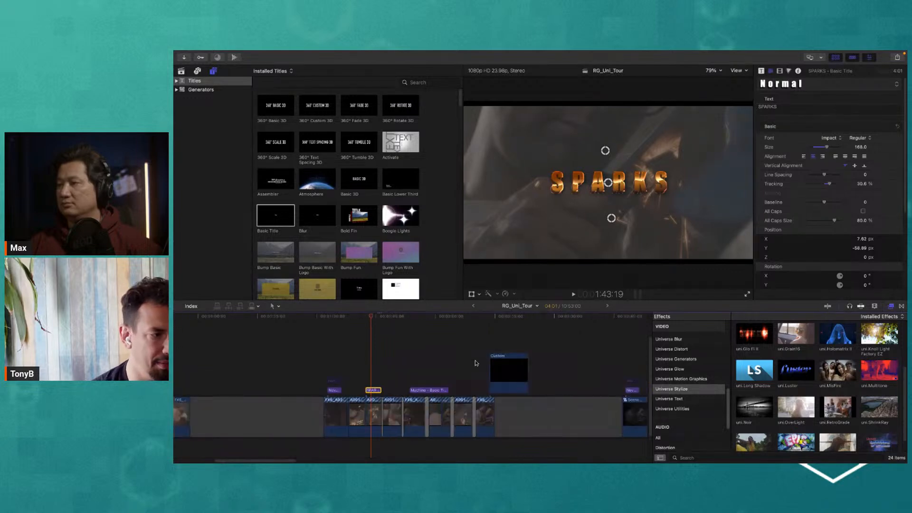
pyautogui.press('super+equal')
pyautogui.press('super+minus')
pyautogui.press('super+minus')
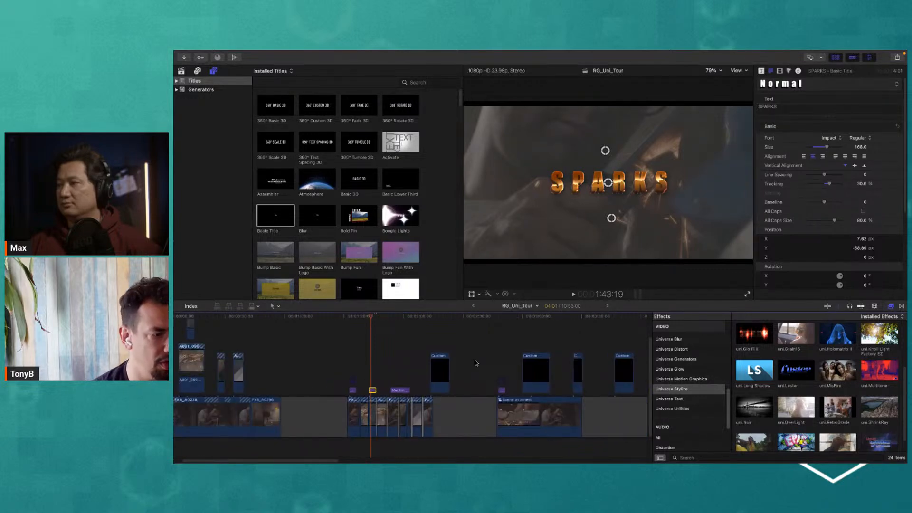
pyautogui.click(462, 429)
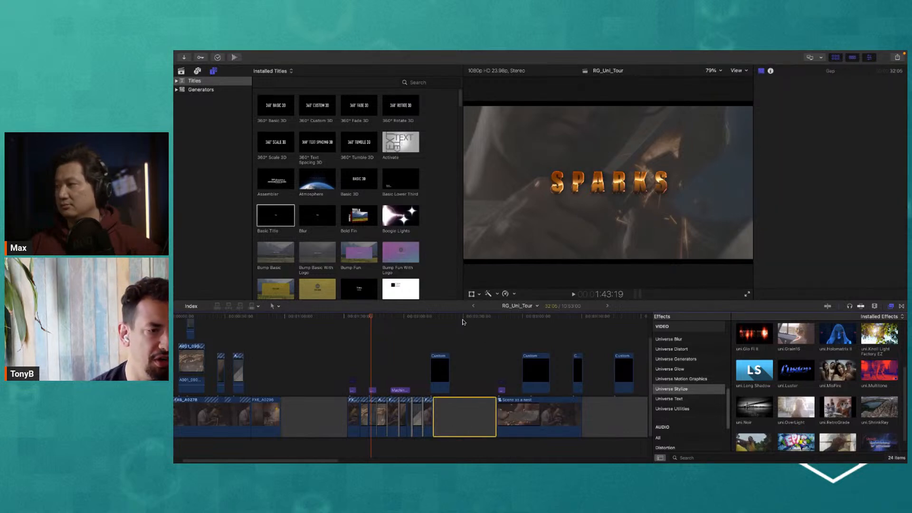
pyautogui.moveTo(392, 317); pyautogui.dragTo(377, 318)
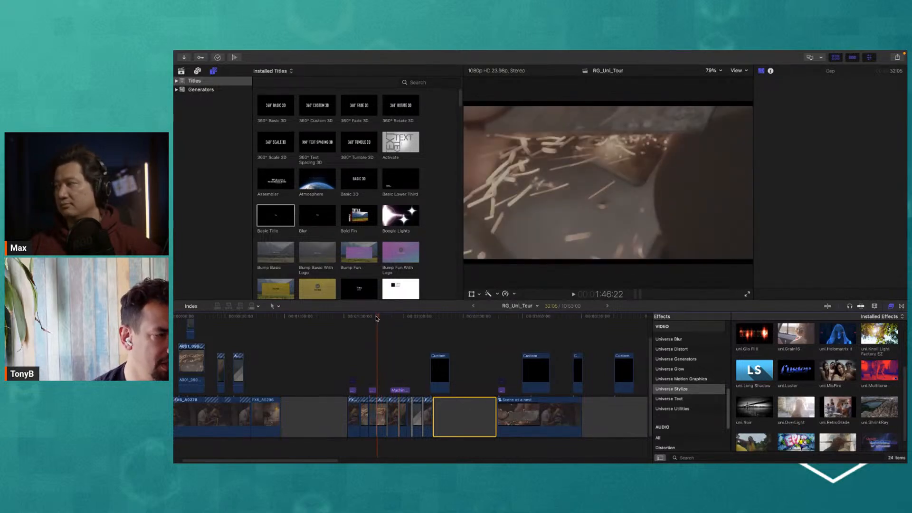
pyautogui.moveTo(377, 318); pyautogui.dragTo(353, 321)
# - Select the Never a Dull moment title and preview the Basic 3D and Blur templates in the installed titles
pyautogui.click(353, 390)
pyautogui.press('super+equal')
pyautogui.press('super+equal')
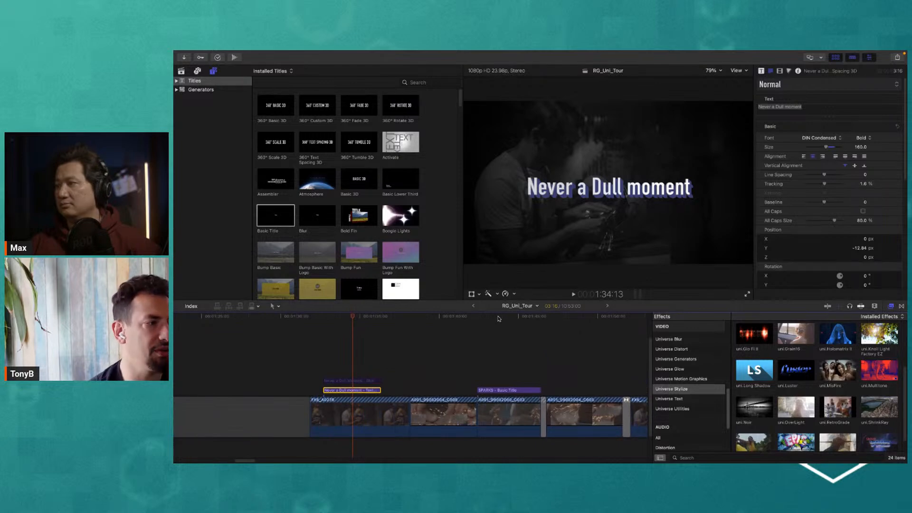
pyautogui.click(350, 181)
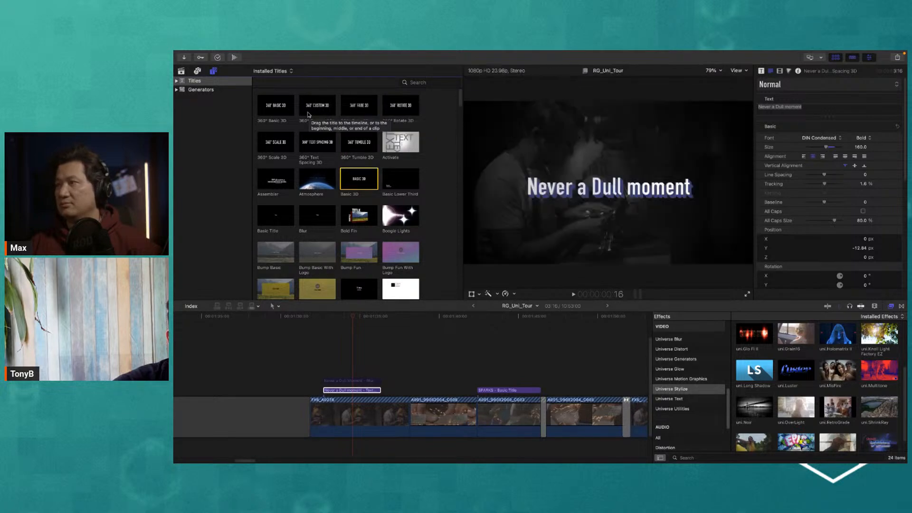
pyautogui.scroll(-3, 281, 190)
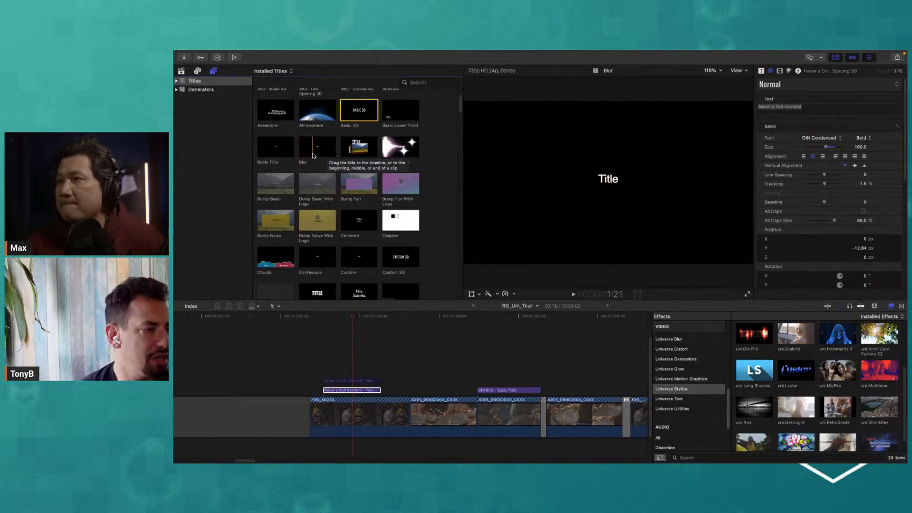
# - Enable the Blur version of the Never a Dull moment title in place of the Text Spacing 3D version and preview its opening
pyautogui.moveTo(321, 393); pyautogui.dragTo(359, 382)
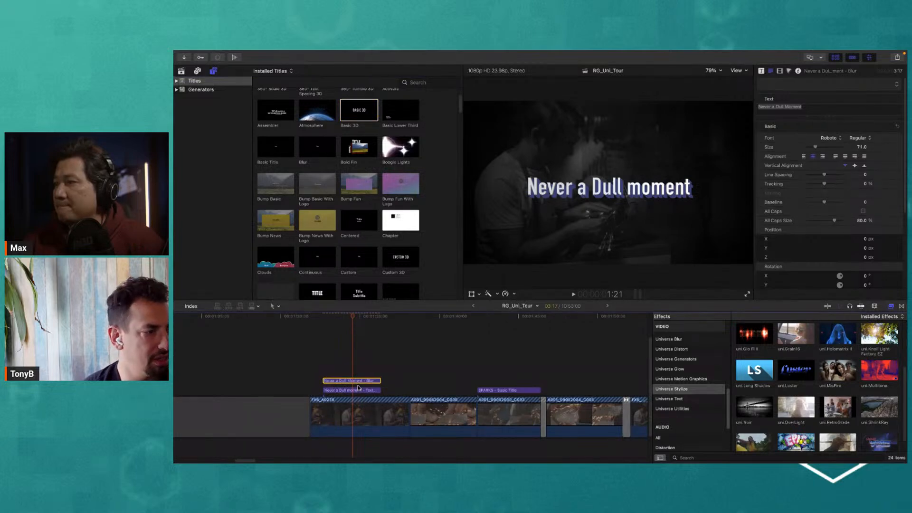
pyautogui.click(359, 391)
pyautogui.moveTo(349, 318); pyautogui.dragTo(323, 325)
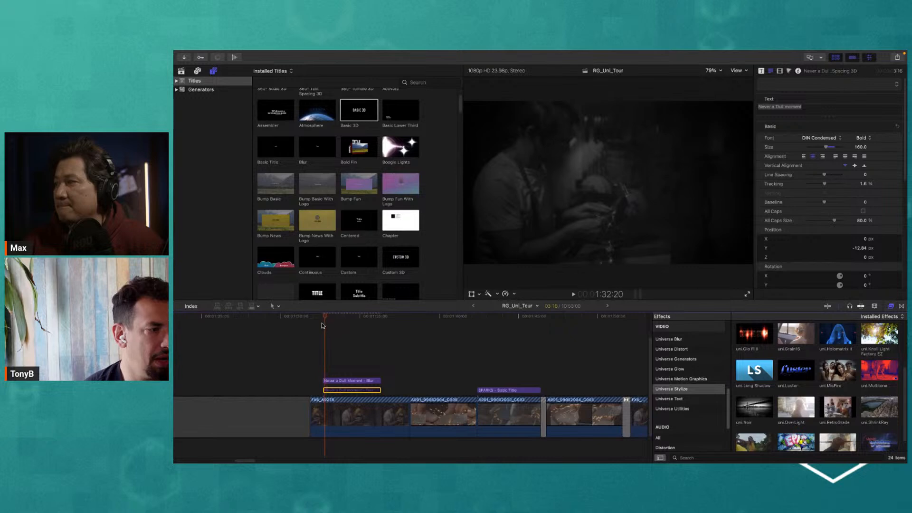
pyautogui.click(351, 380)
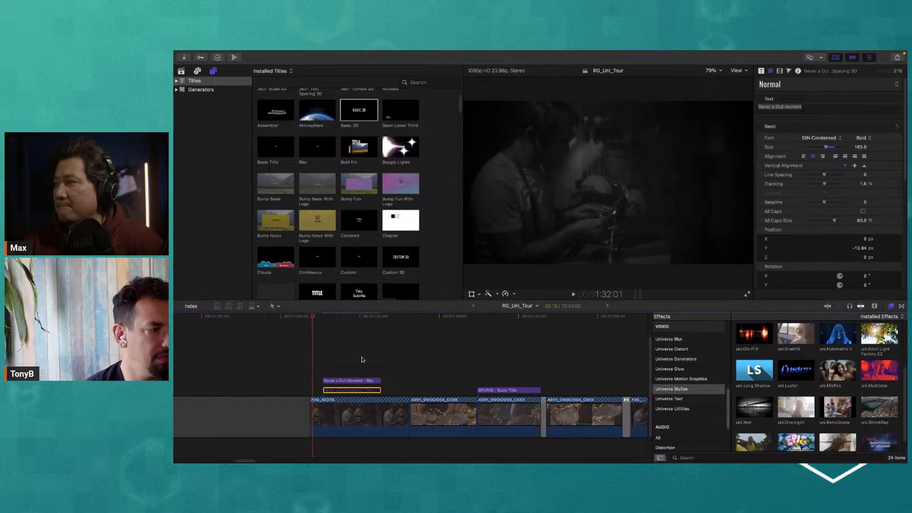
pyautogui.click(350, 382)
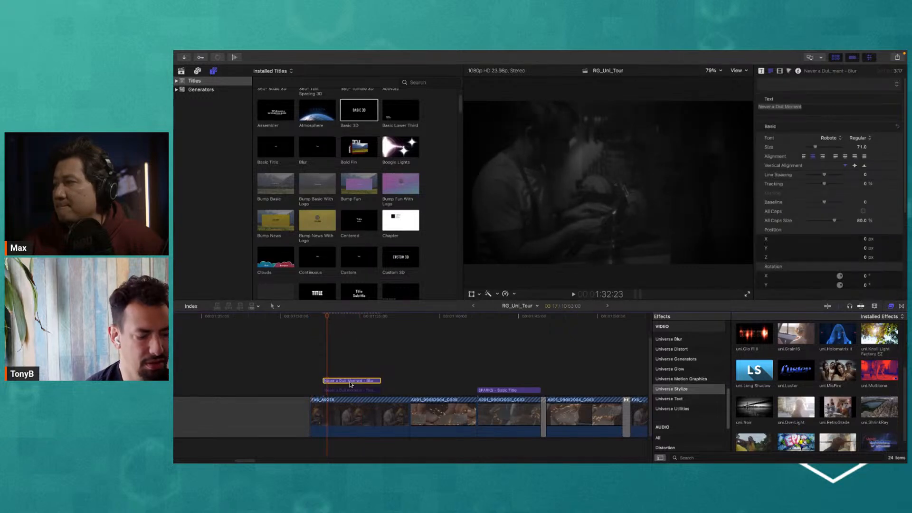
# - Disable the Blur version of the Never a Dull moment title and re-enable the Text Spacing 3D version
pyautogui.press('v')
pyautogui.press('v')
pyautogui.moveTo(333, 317)
pyautogui.mouseDown()
pyautogui.moveTo(389, 326)
pyautogui.moveTo(333, 322)
pyautogui.mouseUp()
pyautogui.click(447, 359)
pyautogui.click(334, 324)
pyautogui.click(363, 382)
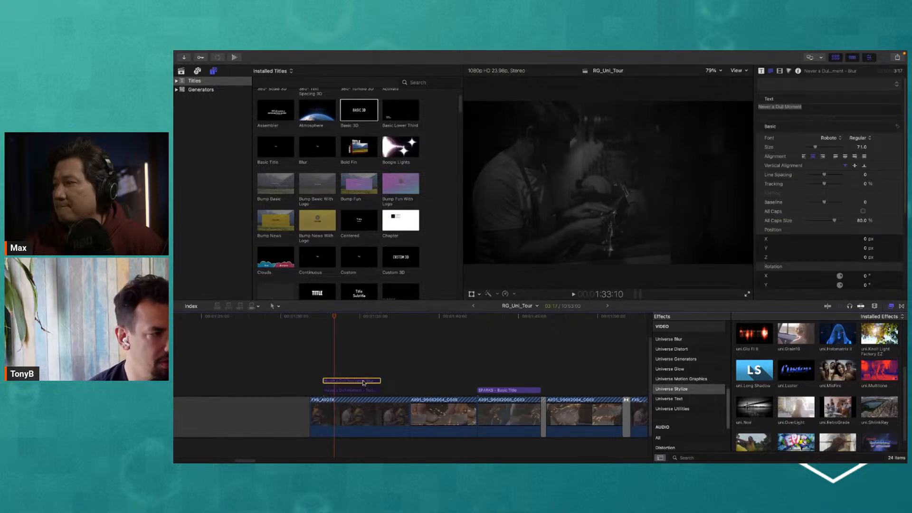
pyautogui.click(363, 390)
pyautogui.press('v')
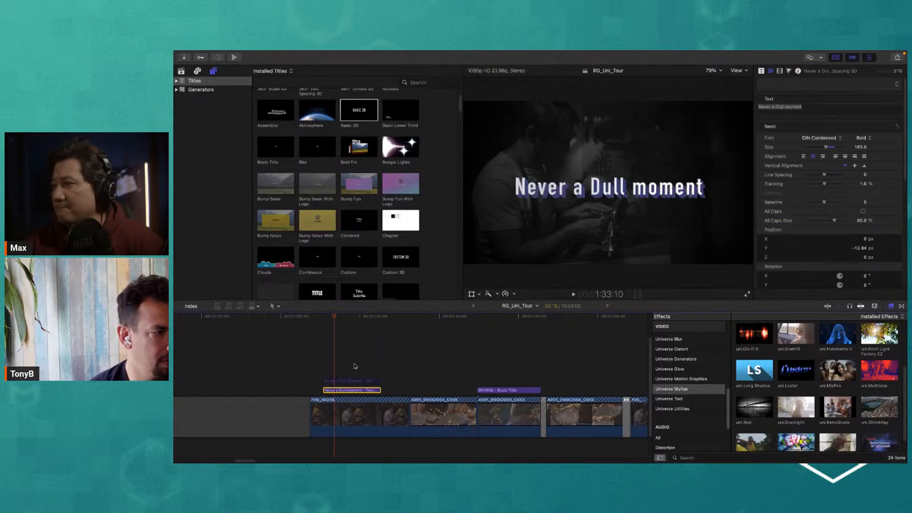
# - Scrub through the opening of the Text Spacing 3D version of the Never a Dull moment title to review its animation
pyautogui.click(332, 322)
pyautogui.moveTo(335, 320)
pyautogui.mouseDown()
pyautogui.moveTo(378, 318)
pyautogui.moveTo(328, 328)
pyautogui.mouseUp()
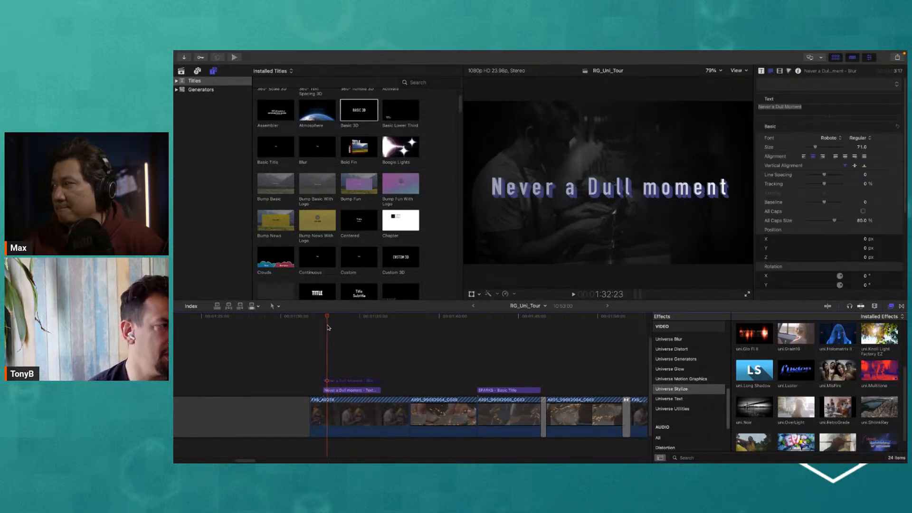
pyautogui.press('super+equal')
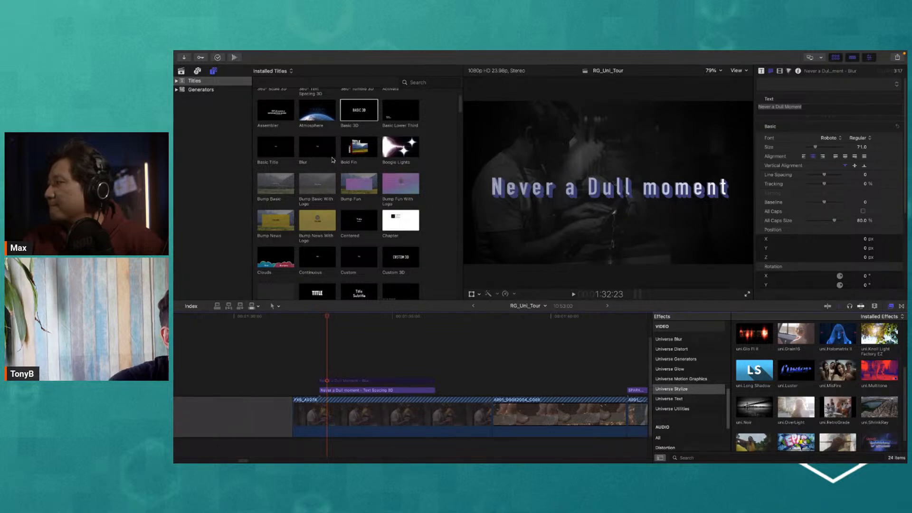
pyautogui.scroll(-7, 335, 214)
pyautogui.scroll(8, 309, 199)
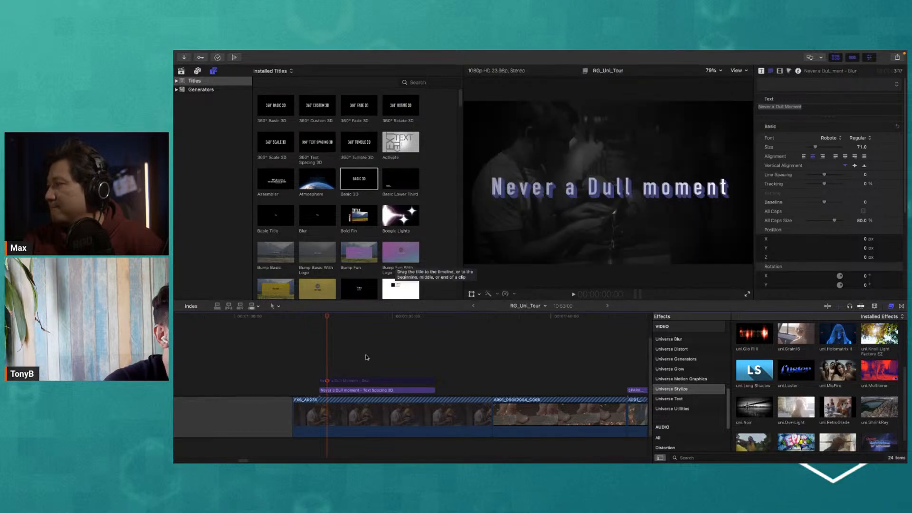
pyautogui.moveTo(327, 322); pyautogui.dragTo(348, 322)
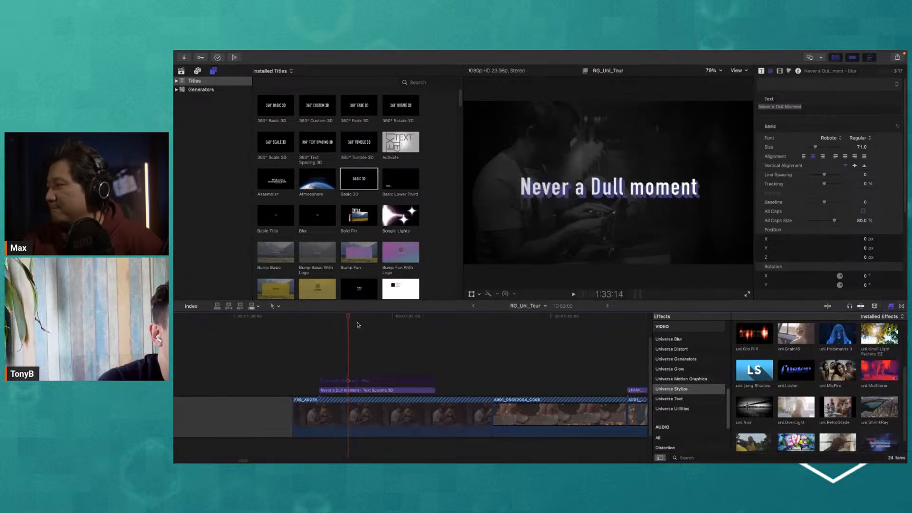
pyautogui.click(365, 325)
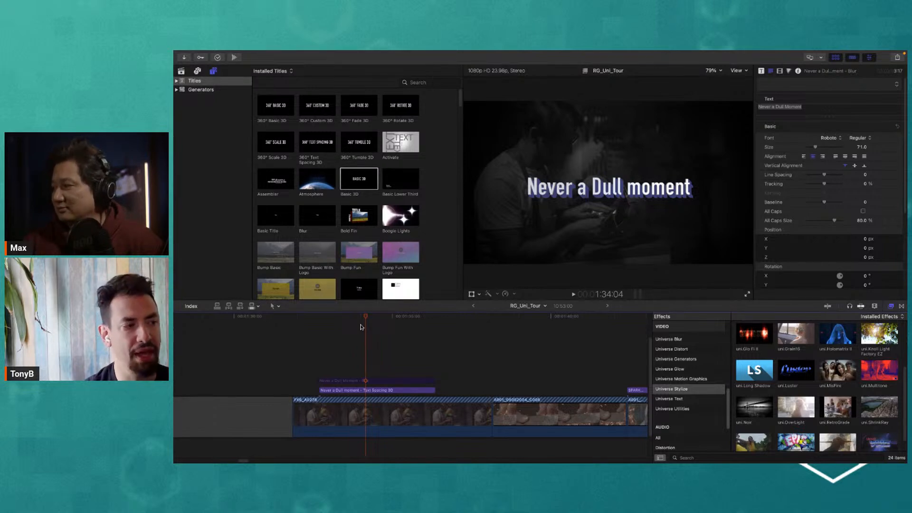
# - Compare the Text Spacing 3D version of the Never a Dull moment title with its uni.Long Shadow effect disabled and enabled
pyautogui.click(369, 391)
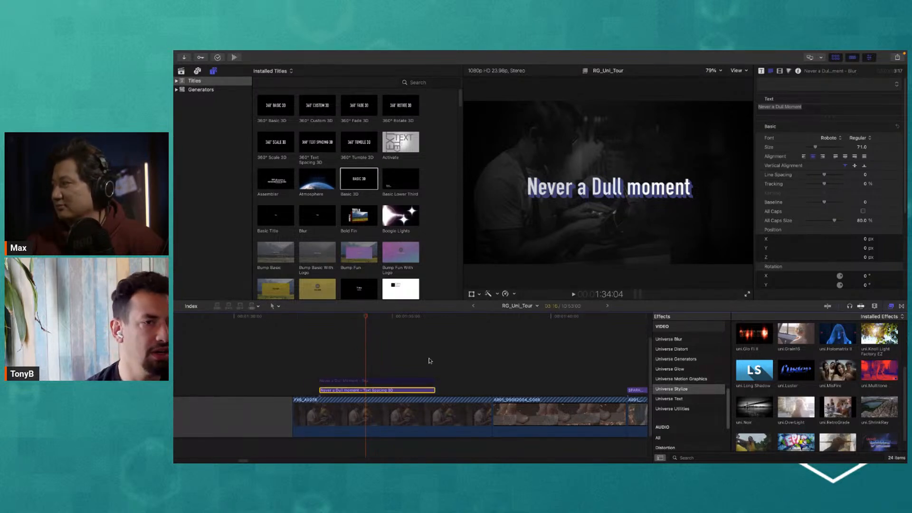
pyautogui.scroll(-3, 792, 142)
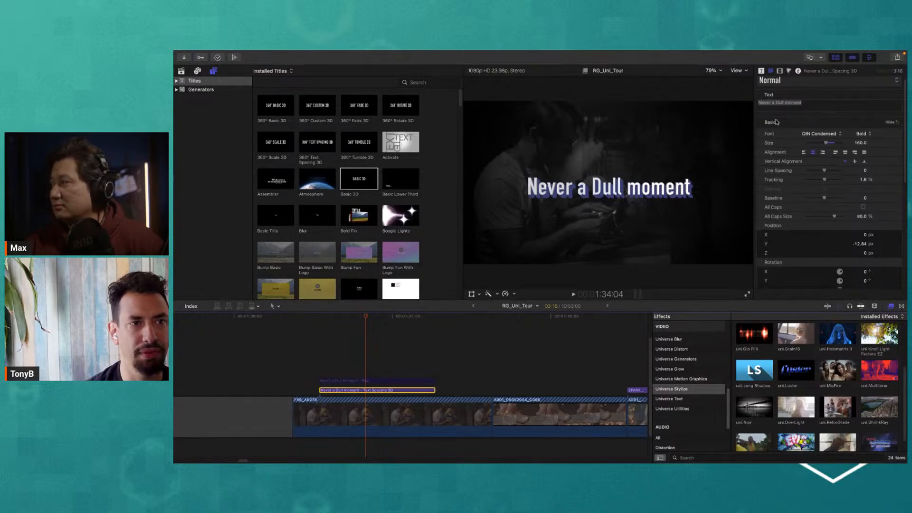
pyautogui.click(780, 71)
pyautogui.click(786, 95)
pyautogui.moveTo(349, 314); pyautogui.dragTo(380, 352)
pyautogui.moveTo(380, 318); pyautogui.dragTo(367, 343)
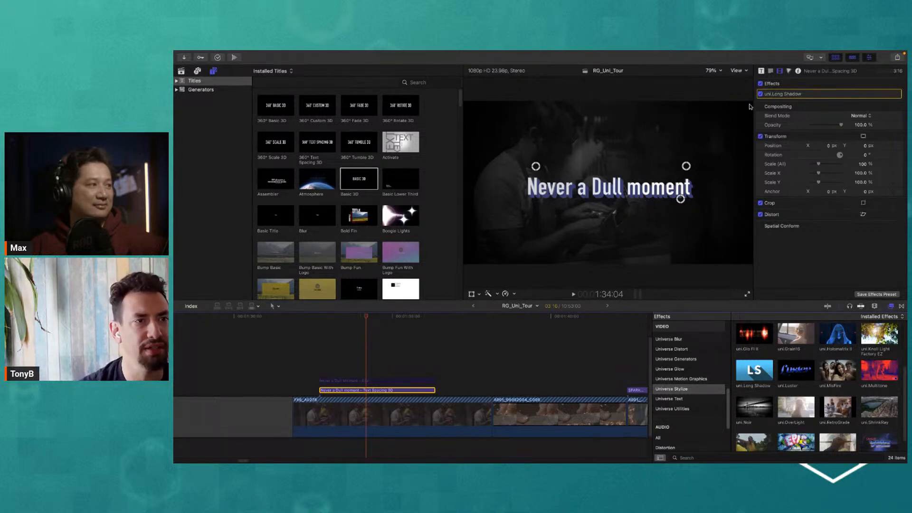
pyautogui.click(760, 94)
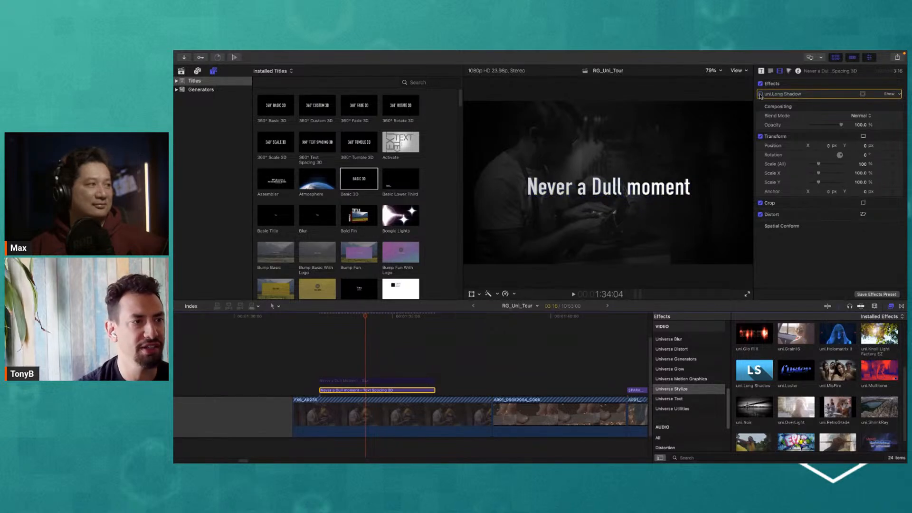
pyautogui.click(761, 94)
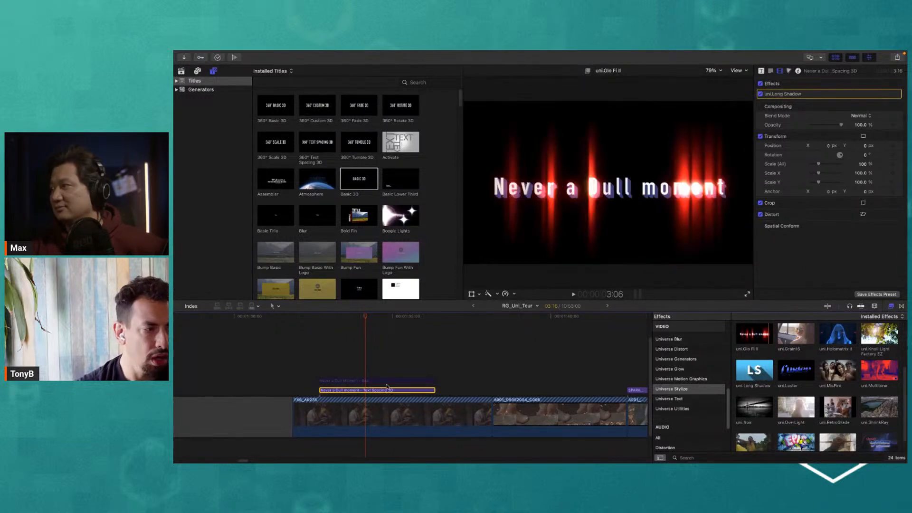
# - Review the text and effect settings of the Blur version of the Never a Dull moment title, then scrub across the title
pyautogui.click(377, 324)
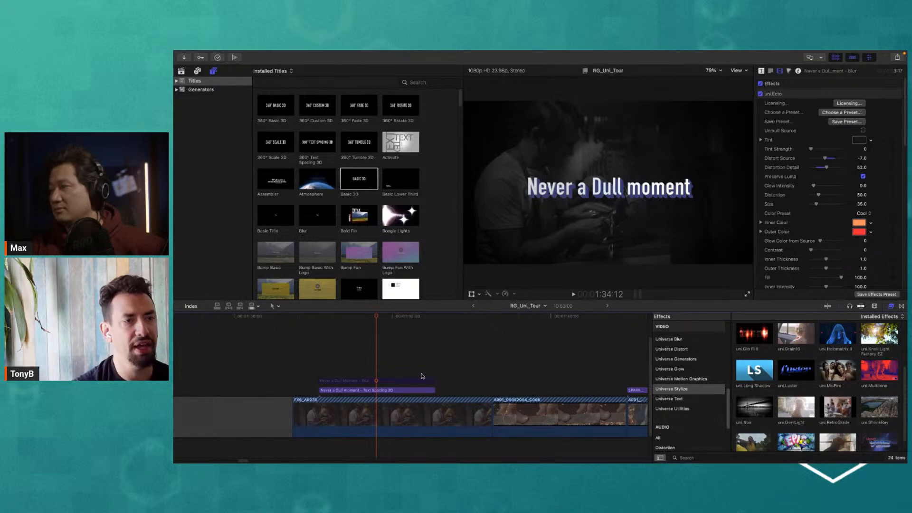
pyautogui.click(769, 71)
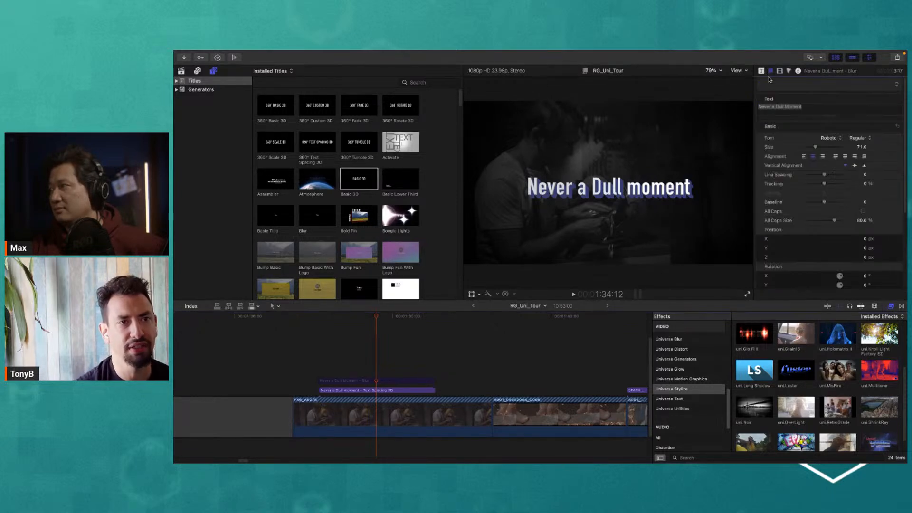
pyautogui.scroll(-5, 789, 245)
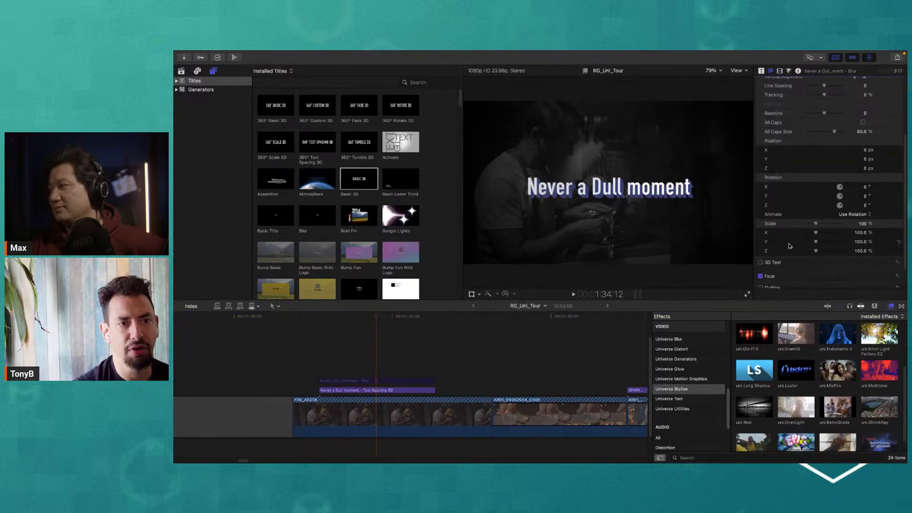
pyautogui.scroll(5, 793, 257)
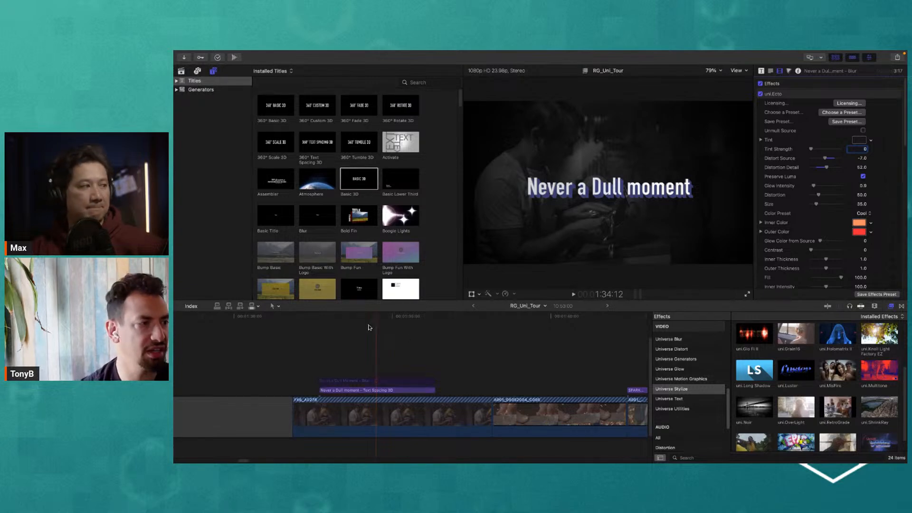
pyautogui.click(356, 316)
pyautogui.moveTo(367, 317); pyautogui.dragTo(392, 321)
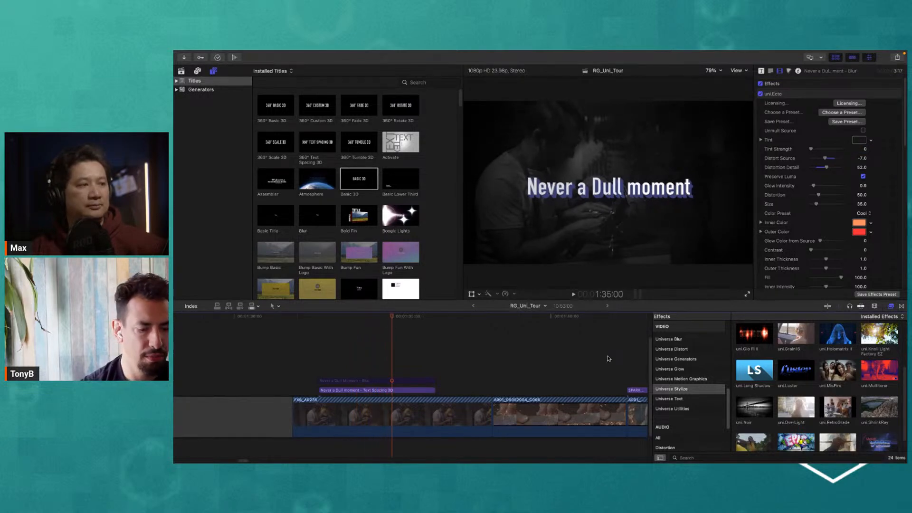
# - Return the playhead to the SPARKS title in a wider timeline view and look through more installed title templates
pyautogui.press('super+minus')
pyautogui.press('super+minus')
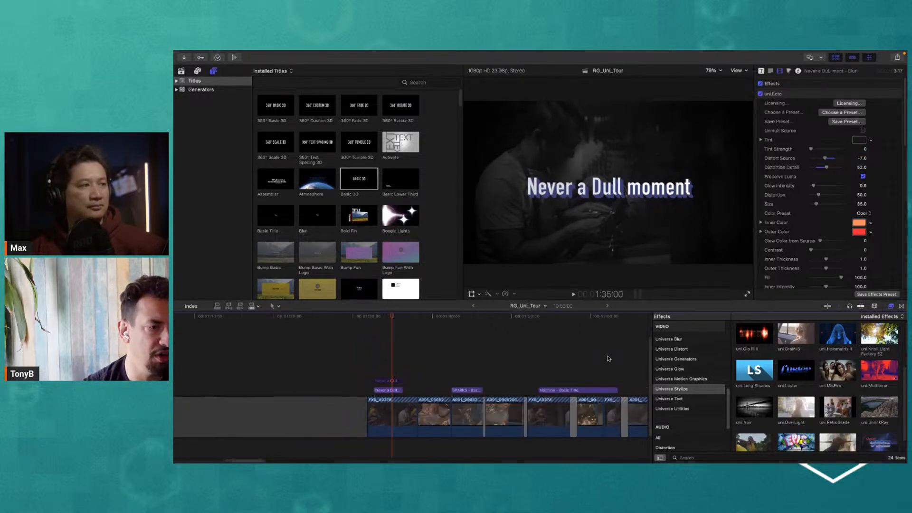
pyautogui.moveTo(456, 320); pyautogui.dragTo(466, 322)
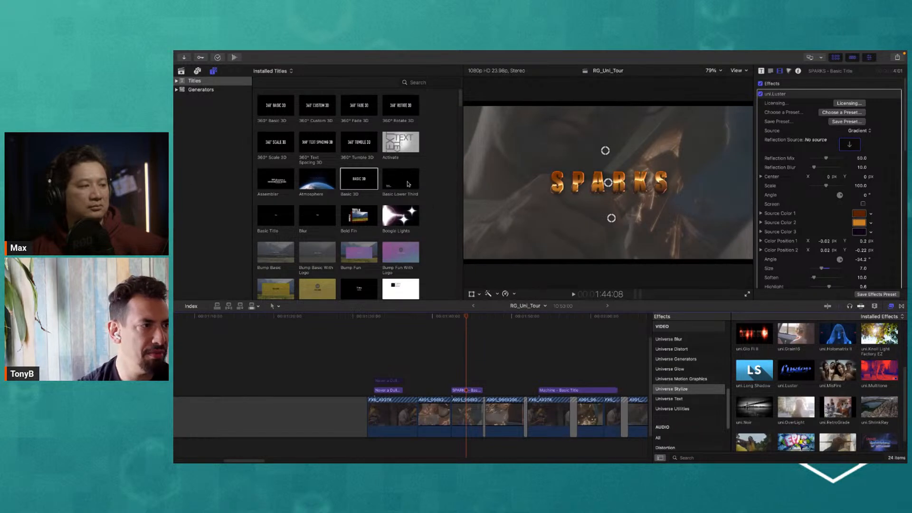
pyautogui.scroll(-10, 443, 211)
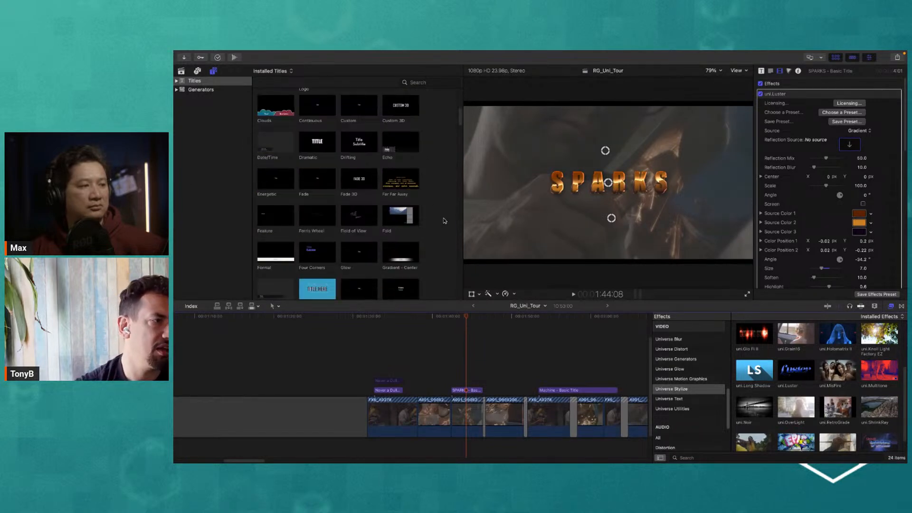
pyautogui.scroll(-1, 443, 221)
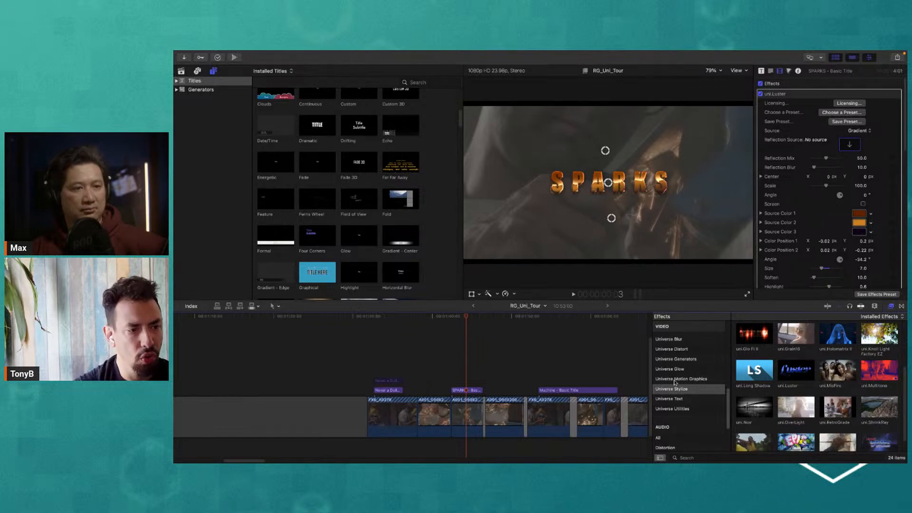
# - Move the playhead past the Machine title to the clip with the Work Shop badge and select that clip
pyautogui.moveTo(505, 317); pyautogui.dragTo(636, 332)
pyautogui.press('super+equal')
pyautogui.press('super+equal')
pyautogui.press('super+equal')
pyautogui.press('super+equal')
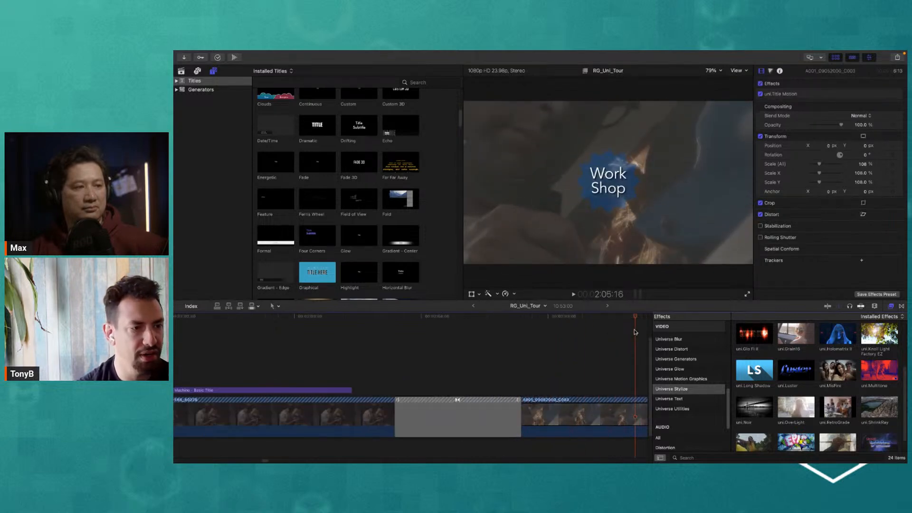
pyautogui.click(613, 319)
pyautogui.click(623, 418)
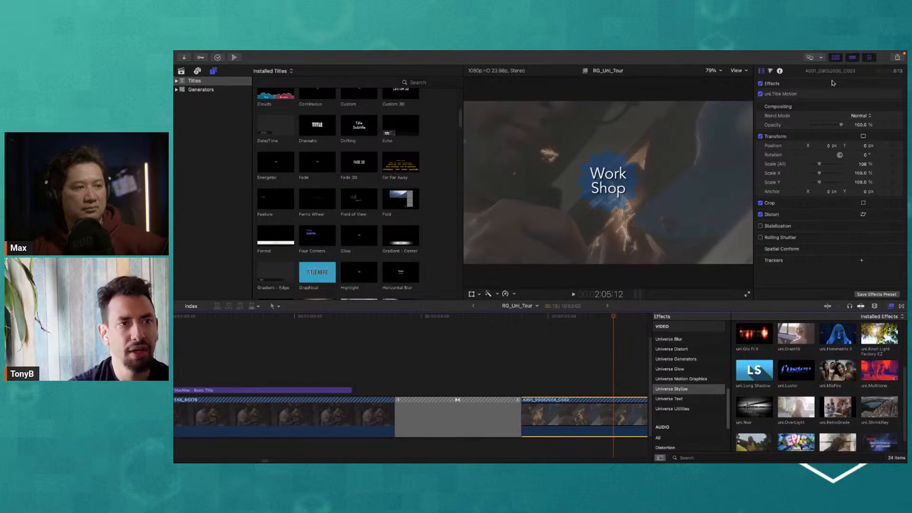
# - Show the Work Shop clip's uni.Title Motion parameters and review its text, shadow and shape settings
pyautogui.click(771, 95)
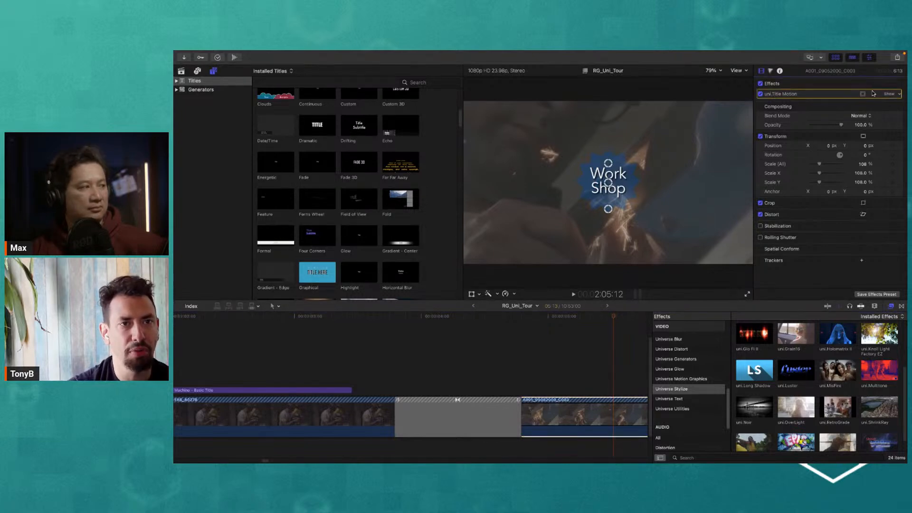
pyautogui.click(887, 94)
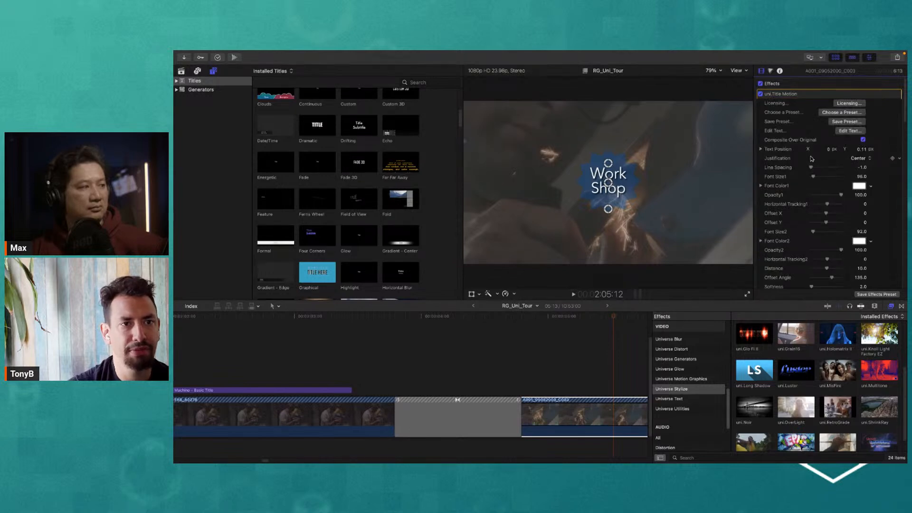
pyautogui.scroll(-3, 811, 158)
pyautogui.scroll(-3, 781, 219)
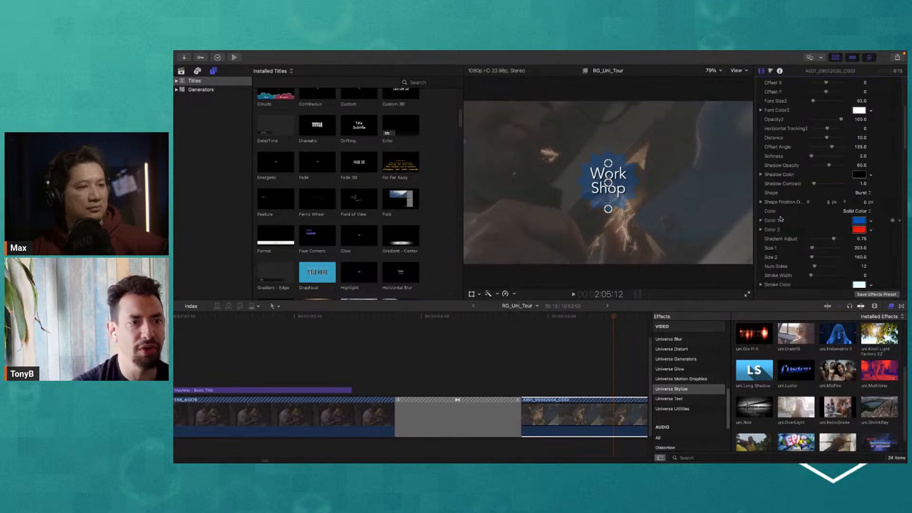
pyautogui.scroll(6, 789, 205)
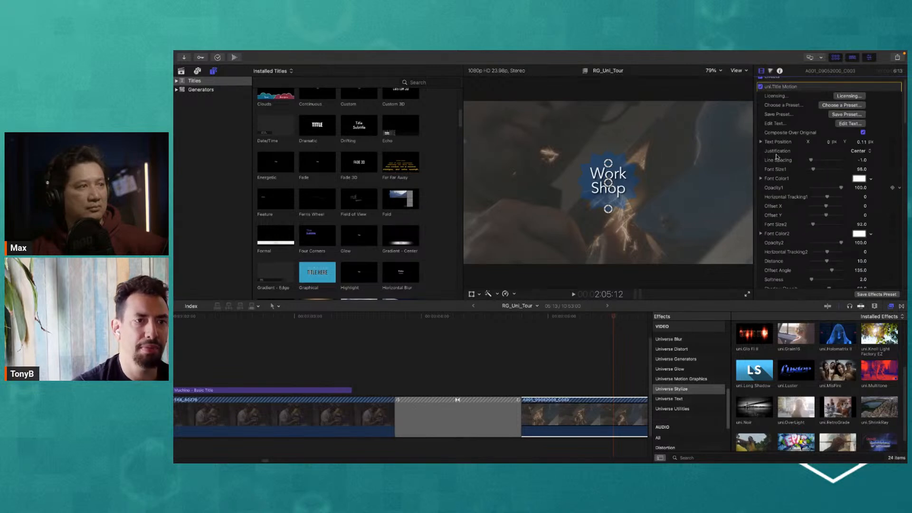
pyautogui.scroll(-2, 788, 180)
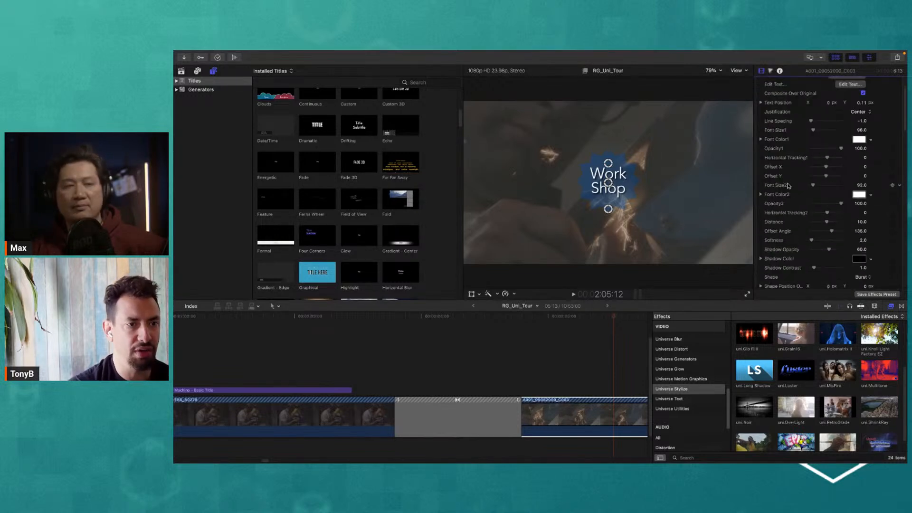
# - Hide the effects browser to widen the timeline, select the Work Shop clip and place the playhead at 2:07:18
pyautogui.click(589, 323)
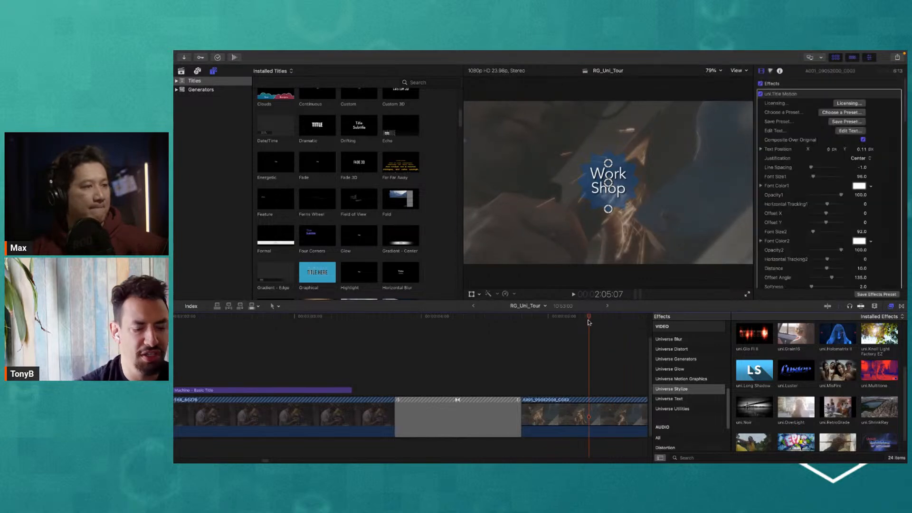
pyautogui.press('super+minus')
pyautogui.press('super+minus')
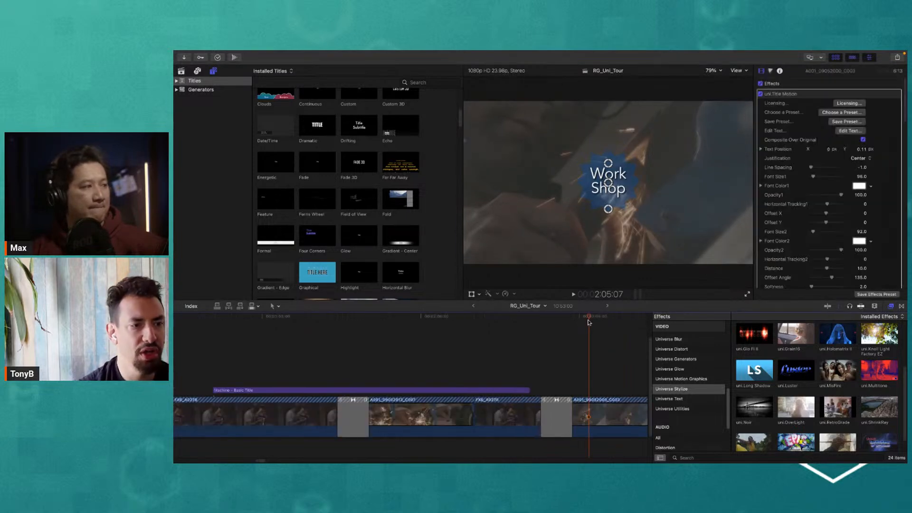
pyautogui.click(891, 307)
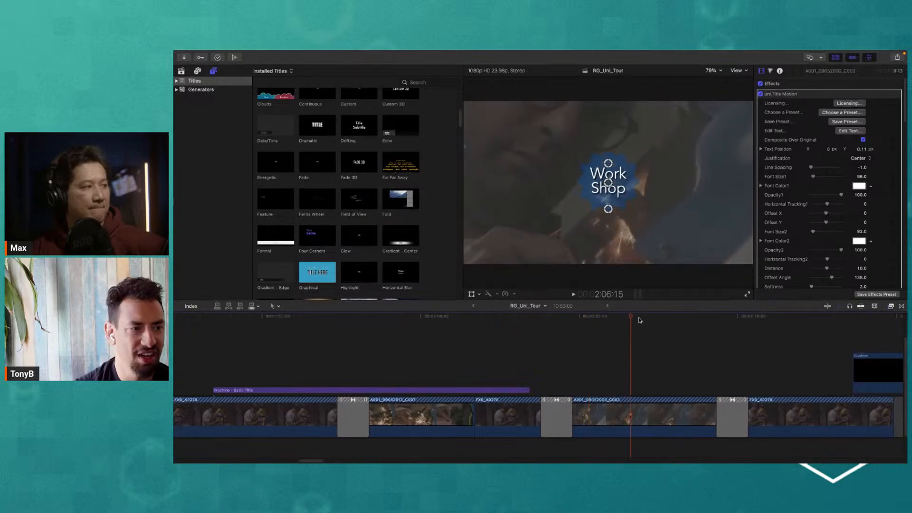
pyautogui.click(890, 307)
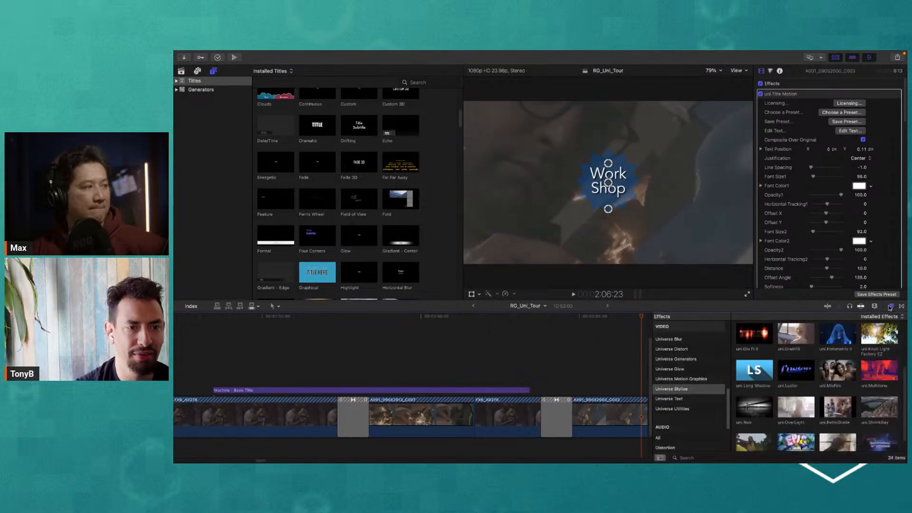
pyautogui.click(889, 307)
pyautogui.click(637, 421)
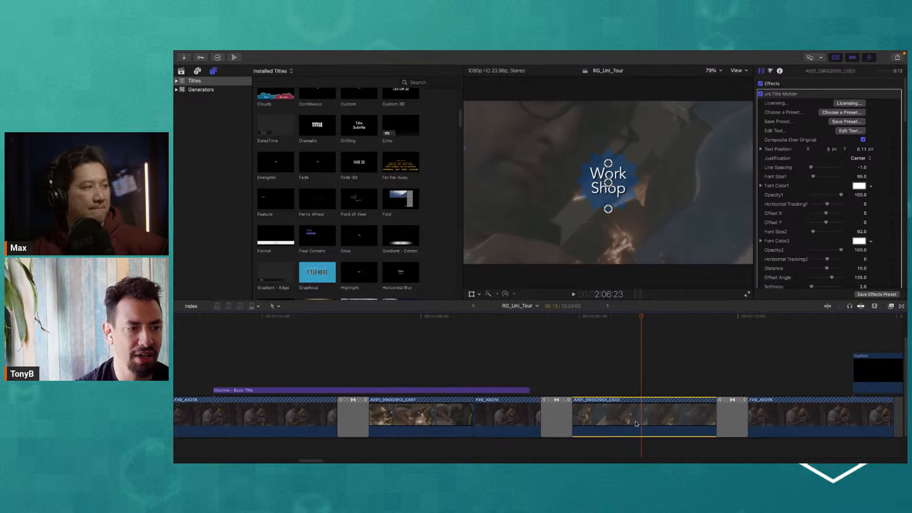
pyautogui.moveTo(641, 316); pyautogui.dragTo(667, 332)
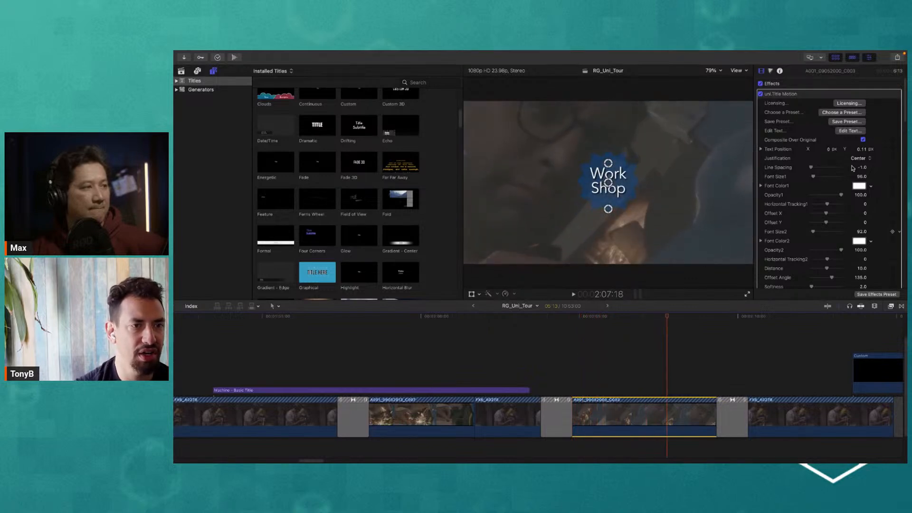
# - Set the Work Shop badge's Idle Animation Preset to Springy and place the playhead at 2:07:00
pyautogui.scroll(-5, 829, 188)
pyautogui.scroll(-8, 808, 204)
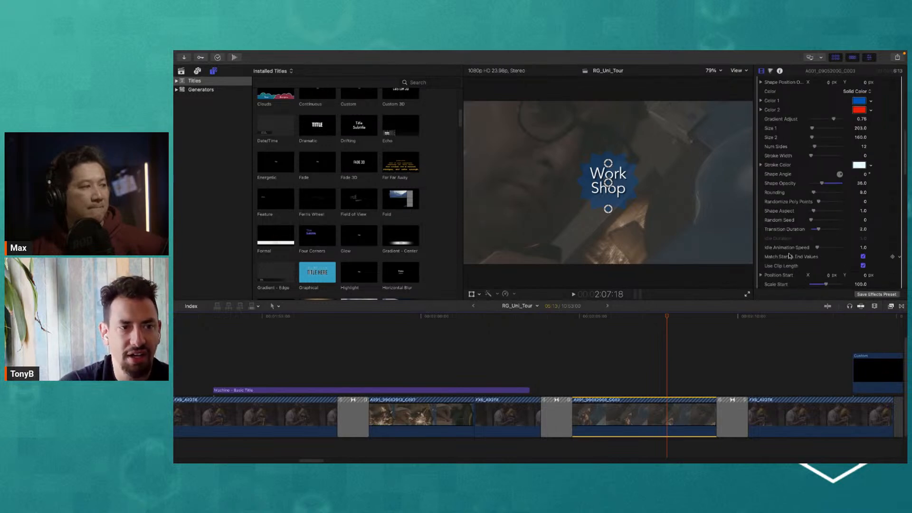
pyautogui.scroll(-2, 785, 235)
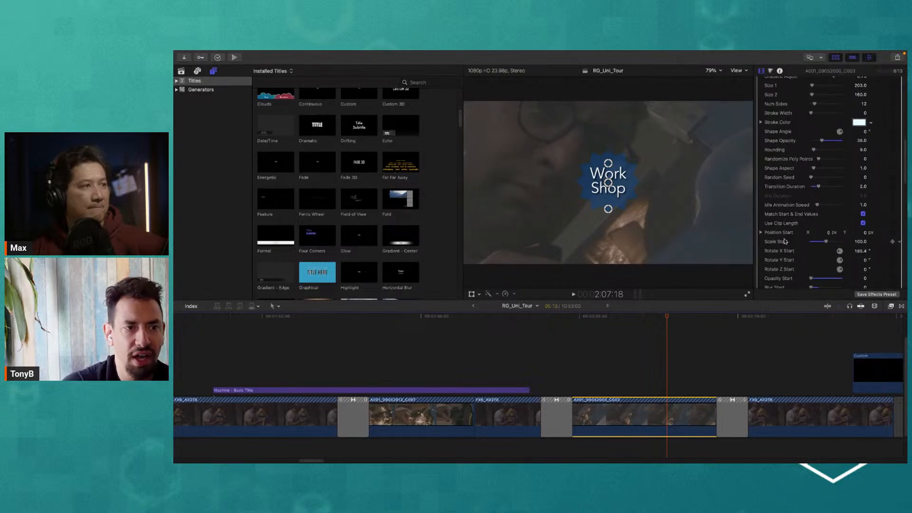
pyautogui.scroll(-1, 785, 241)
pyautogui.scroll(-2, 785, 247)
pyautogui.click(863, 256)
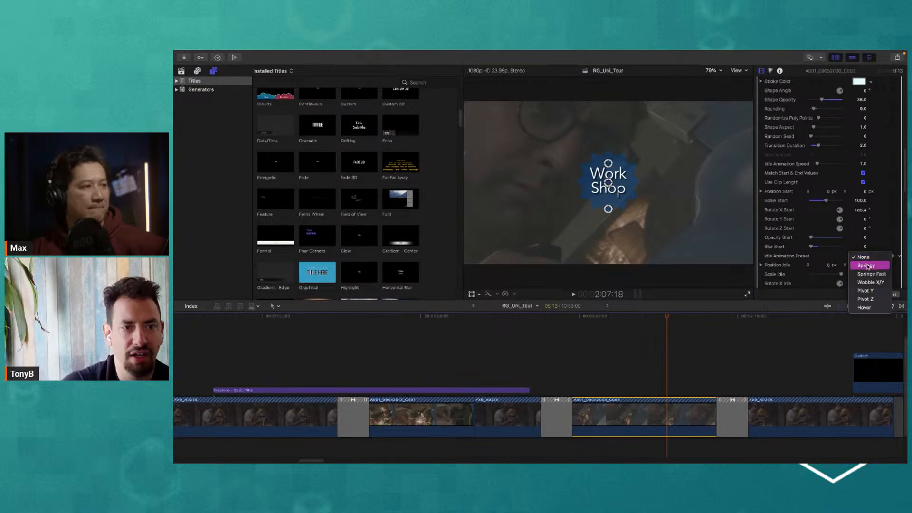
pyautogui.click(867, 266)
pyautogui.moveTo(612, 319); pyautogui.dragTo(642, 324)
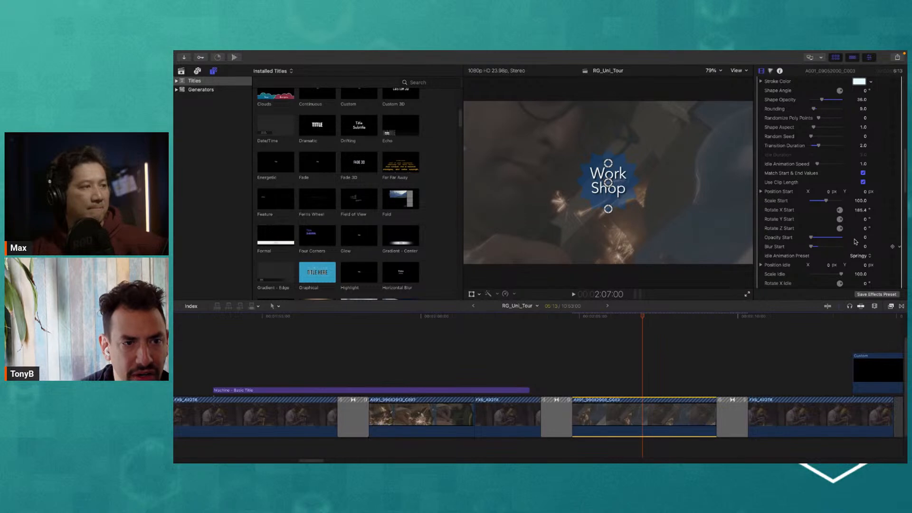
# - Set the Idle Animation Preset to Wobble X/Y, play the badge's motion and scrub back to 2:07:05
pyautogui.click(865, 256)
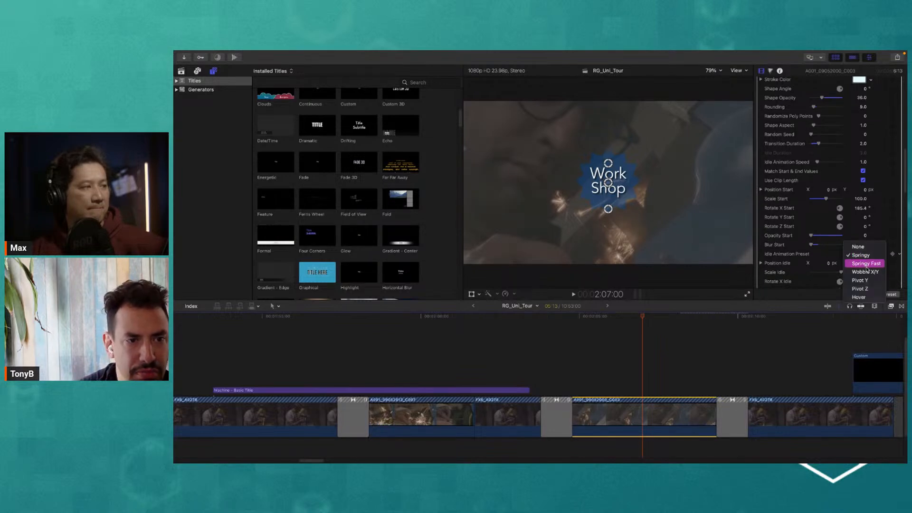
pyautogui.click(865, 272)
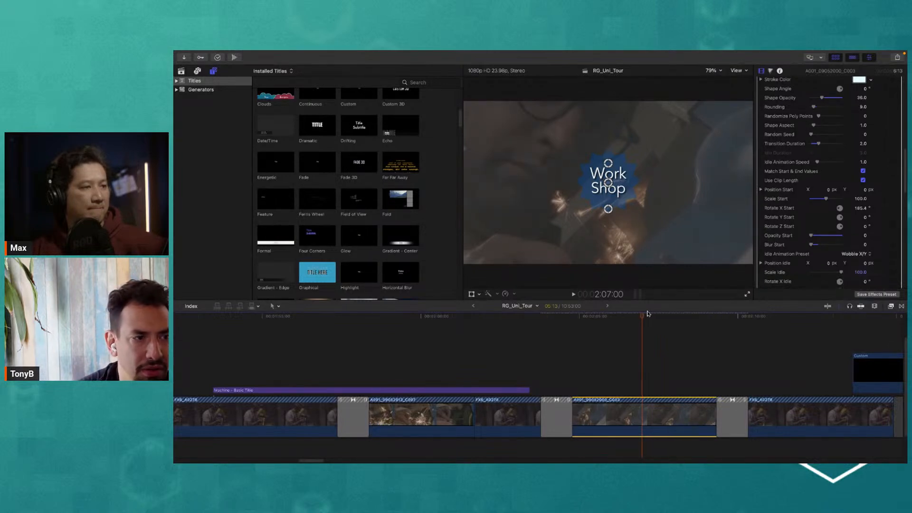
pyautogui.press('space')
pyautogui.moveTo(689, 319); pyautogui.dragTo(649, 336)
# - Review the badge's idle, spring, wiggle, pivot, hover, end and motion blur parameters in uni.Title Motion
pyautogui.scroll(-2, 842, 236)
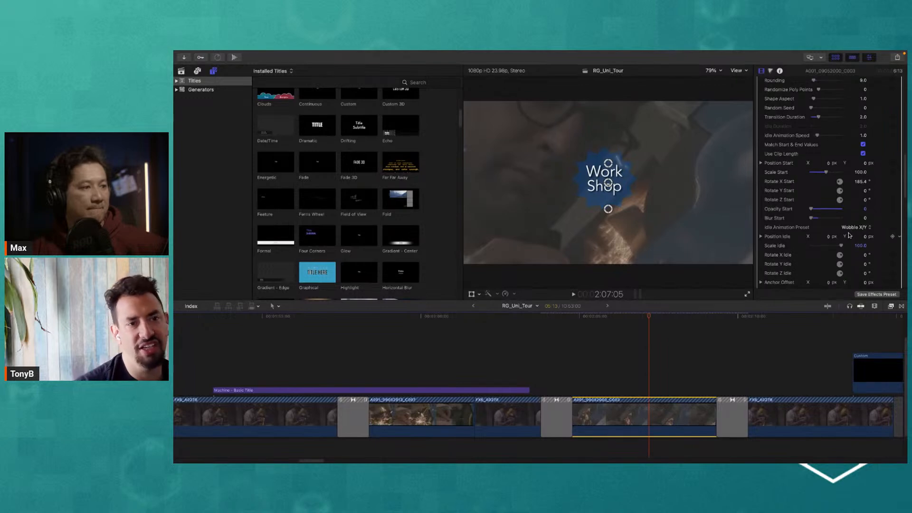
pyautogui.scroll(-3, 786, 242)
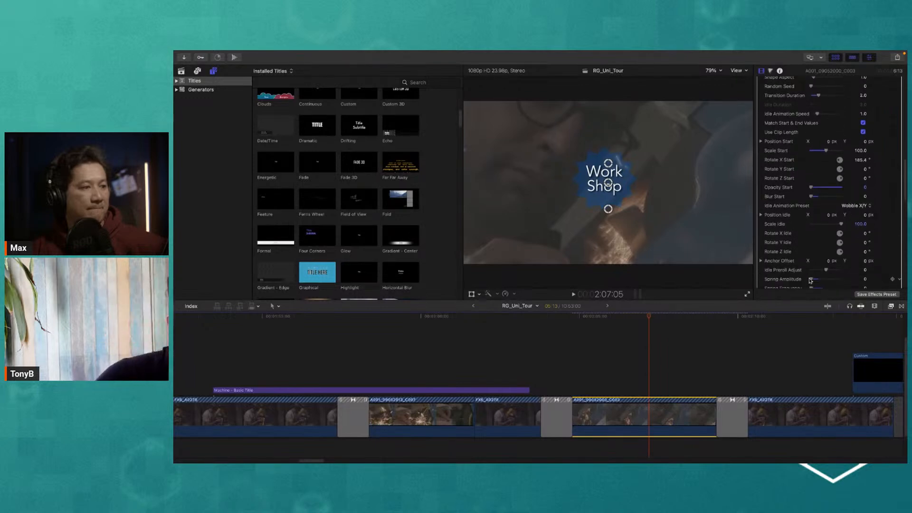
pyautogui.scroll(-12, 790, 267)
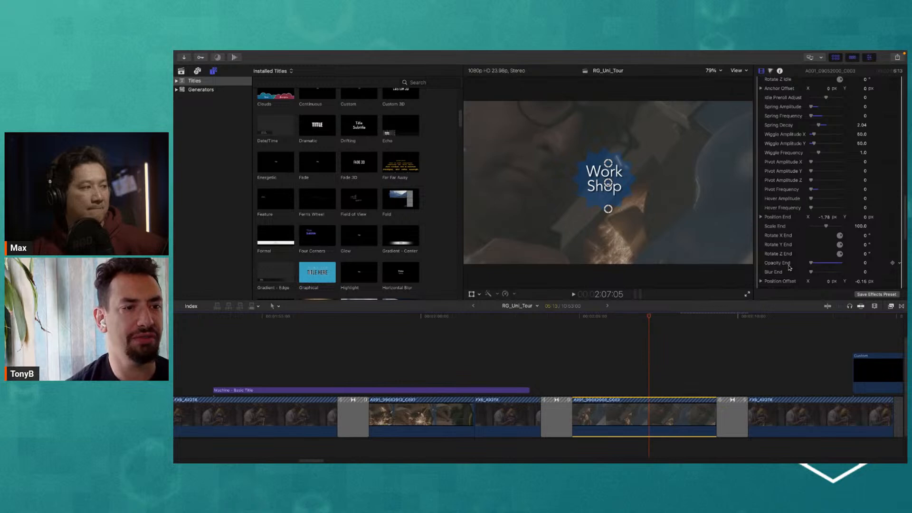
pyautogui.scroll(-7, 787, 200)
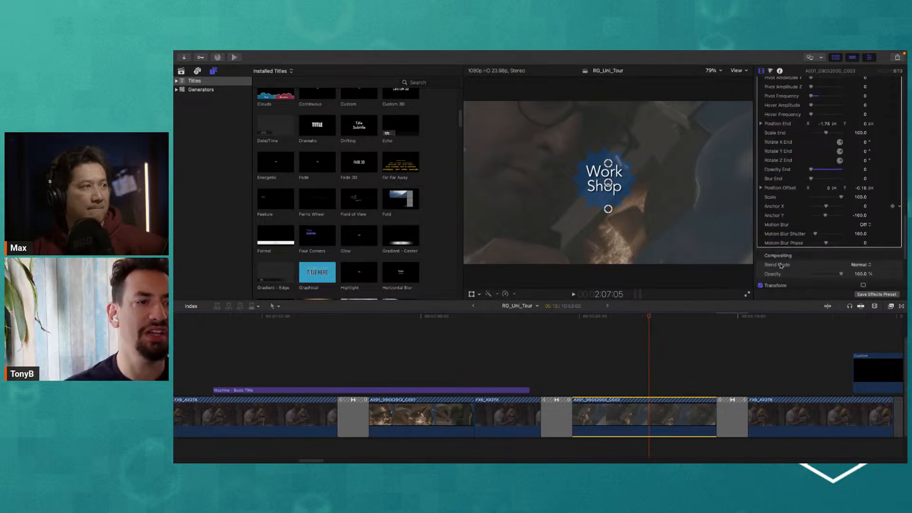
pyautogui.scroll(12, 786, 190)
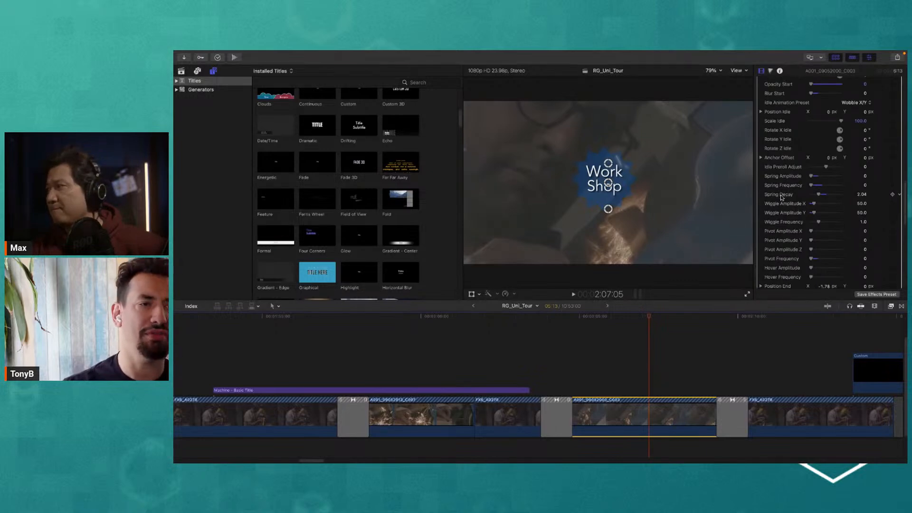
pyautogui.scroll(4, 788, 188)
pyautogui.scroll(4, 793, 177)
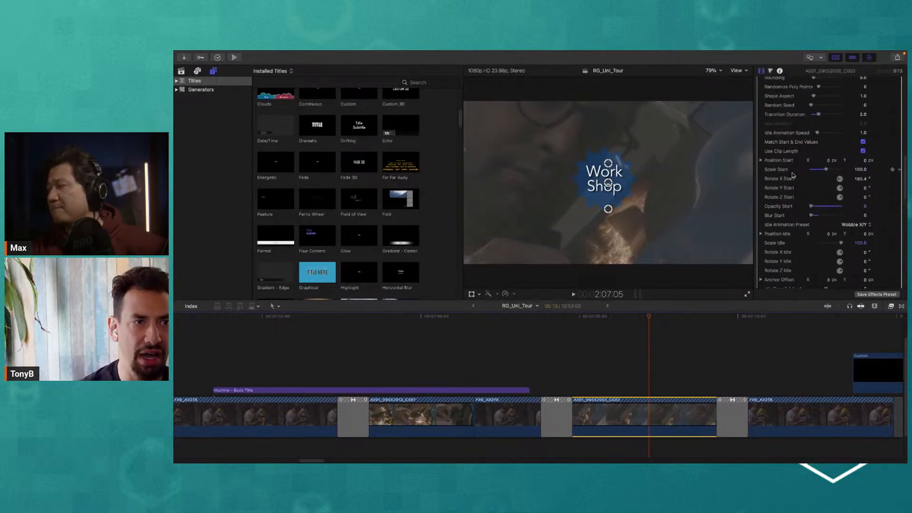
pyautogui.scroll(4, 781, 209)
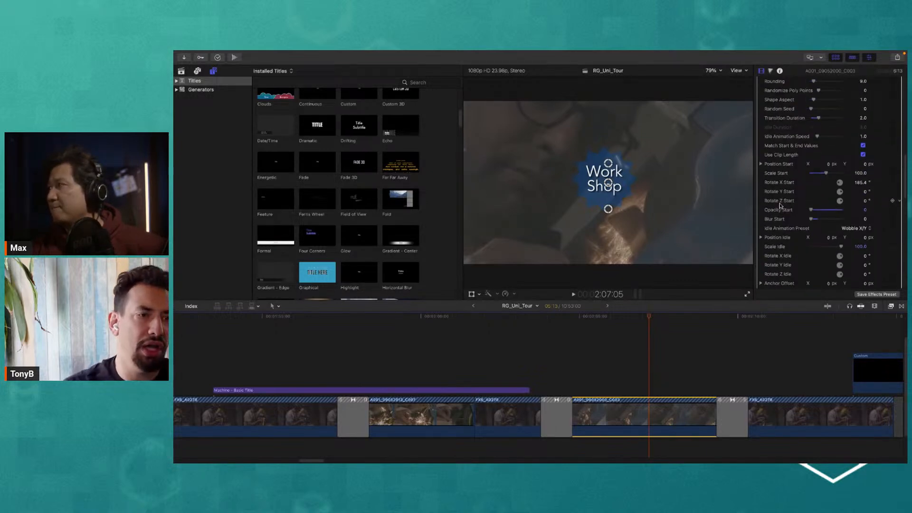
pyautogui.scroll(4, 783, 209)
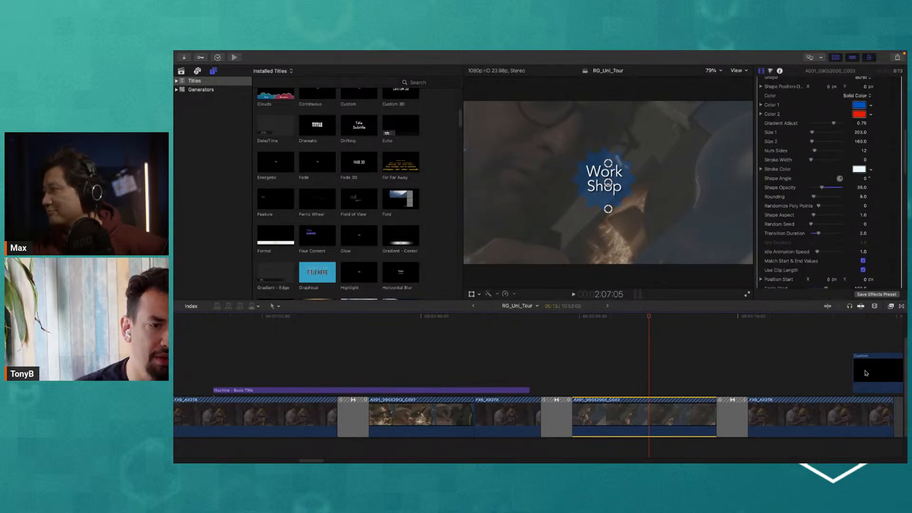
# - Preview the Work Shop badge's wobble once more and place the playhead at 2:07:14
pyautogui.click(680, 366)
pyautogui.press('space')
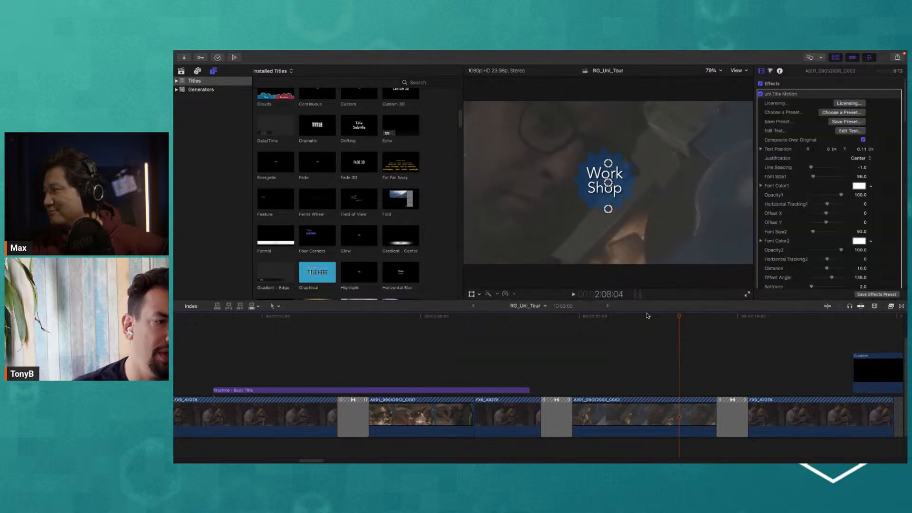
pyautogui.click(661, 330)
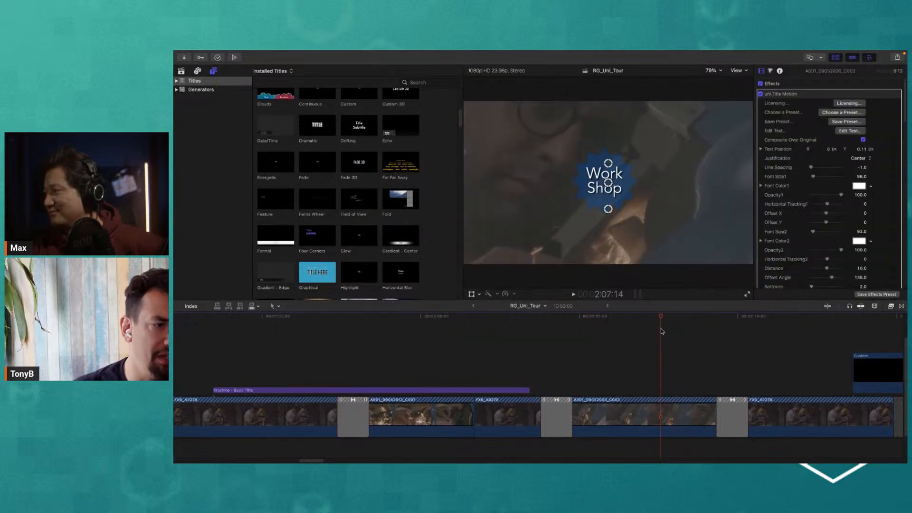
# - Select the first Custom solid after the Work Shop sequence and scrub over it to 2:18:12
pyautogui.click(882, 375)
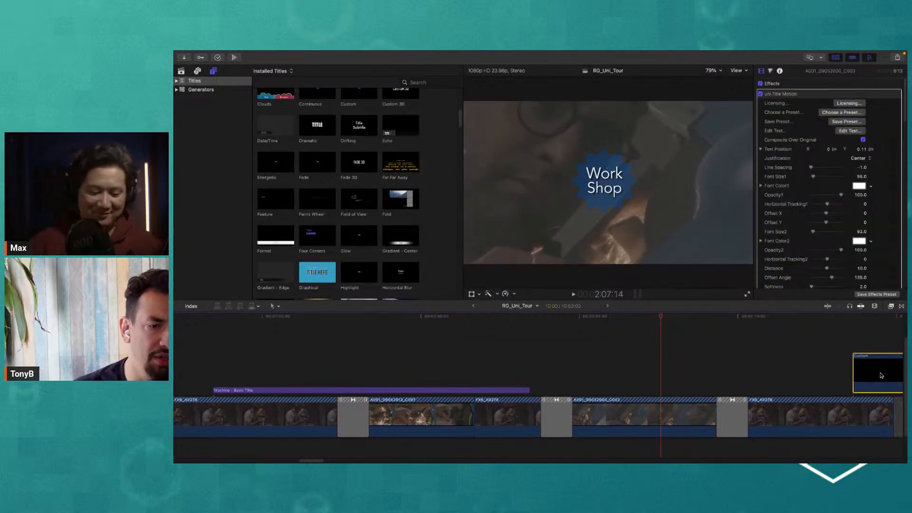
pyautogui.click(869, 316)
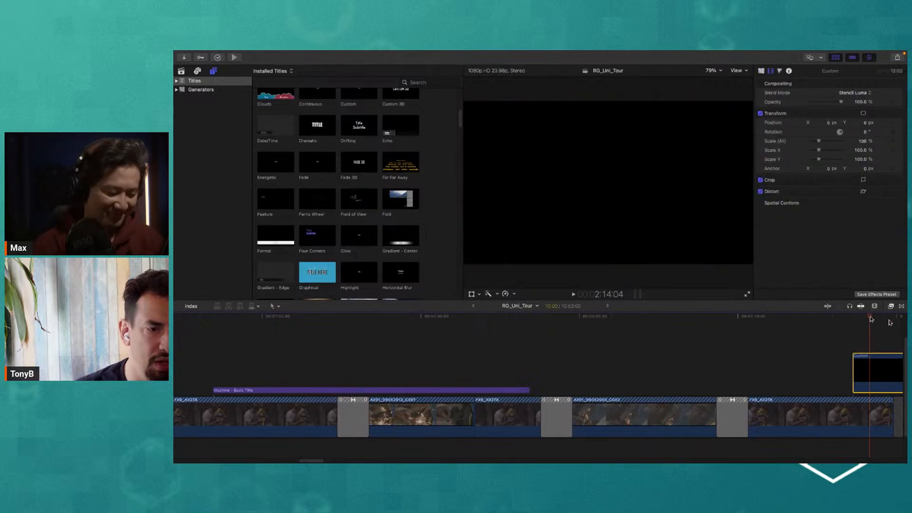
pyautogui.press('super+minus')
pyautogui.press('super+minus')
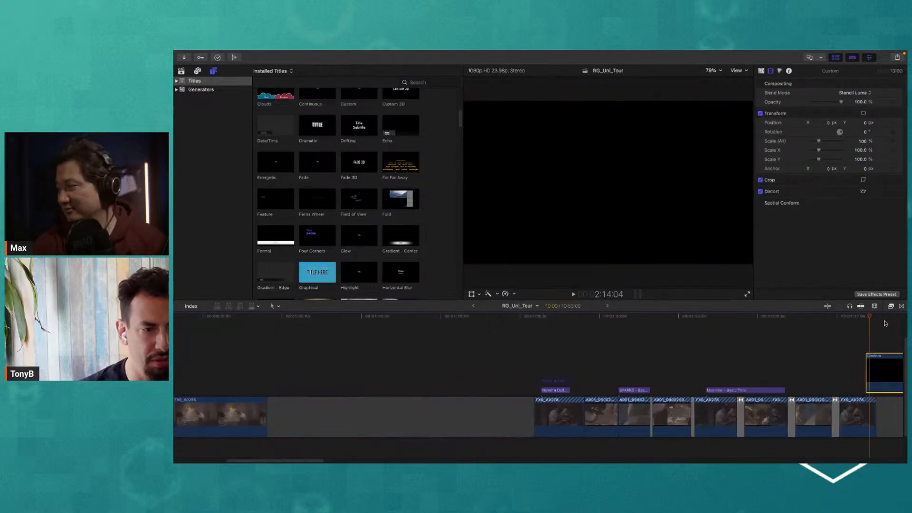
pyautogui.press('super+minus')
pyautogui.press('super+minus')
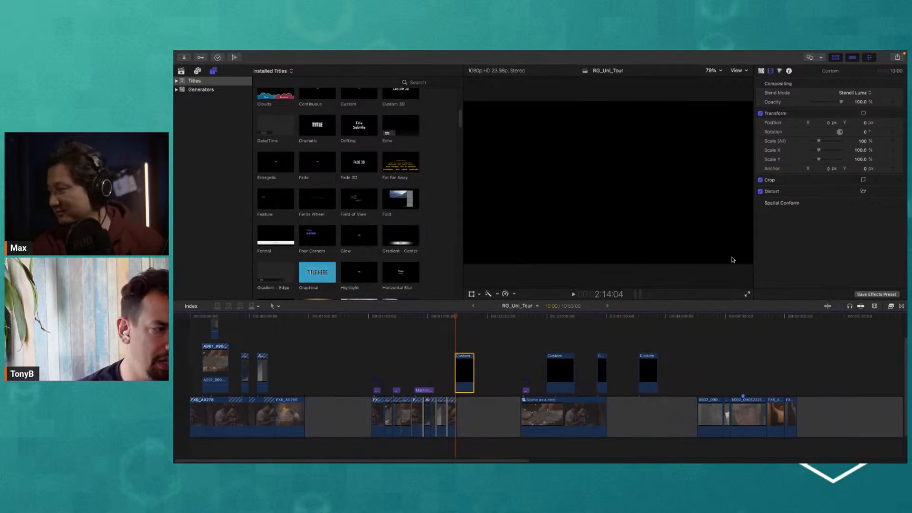
pyautogui.click(464, 317)
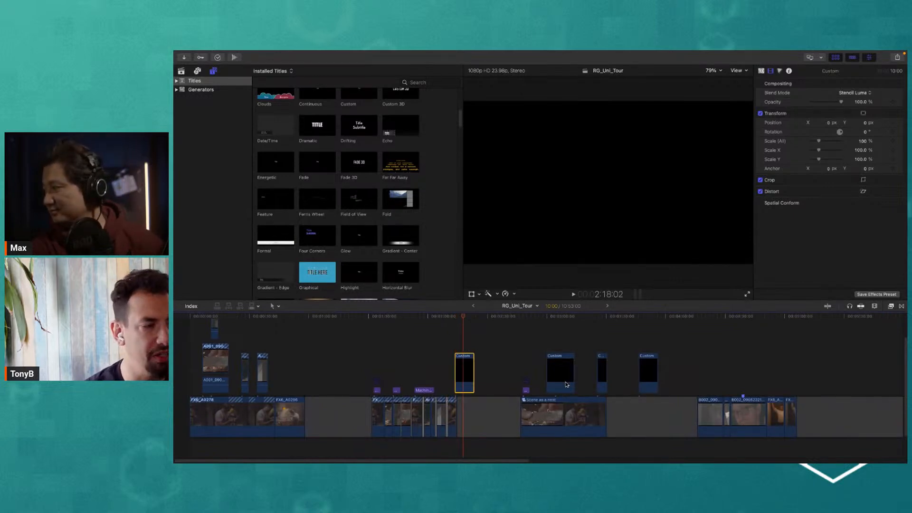
pyautogui.press('super+equal')
pyautogui.press('super+equal')
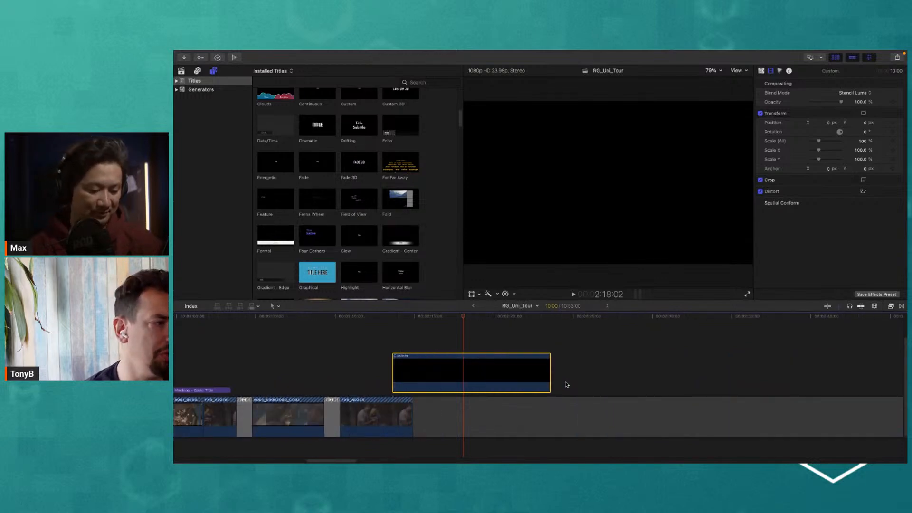
pyautogui.click(458, 323)
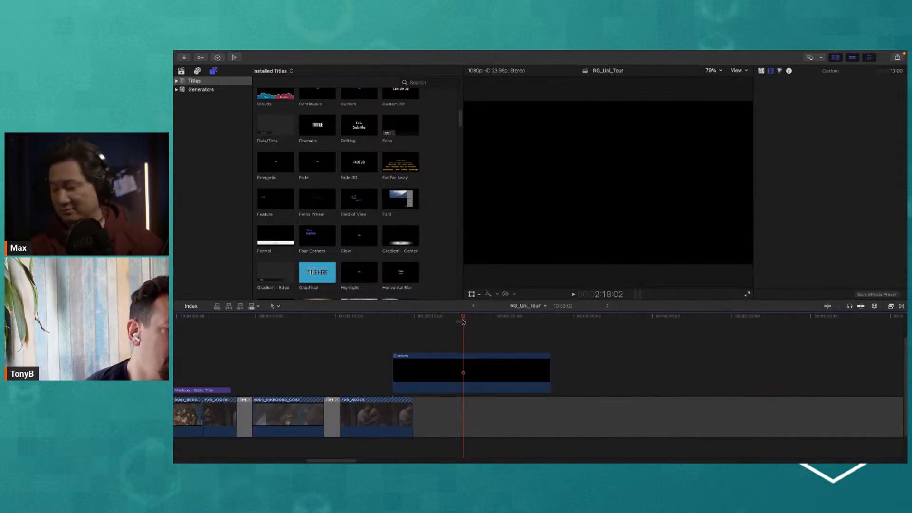
pyautogui.moveTo(474, 320); pyautogui.dragTo(474, 344)
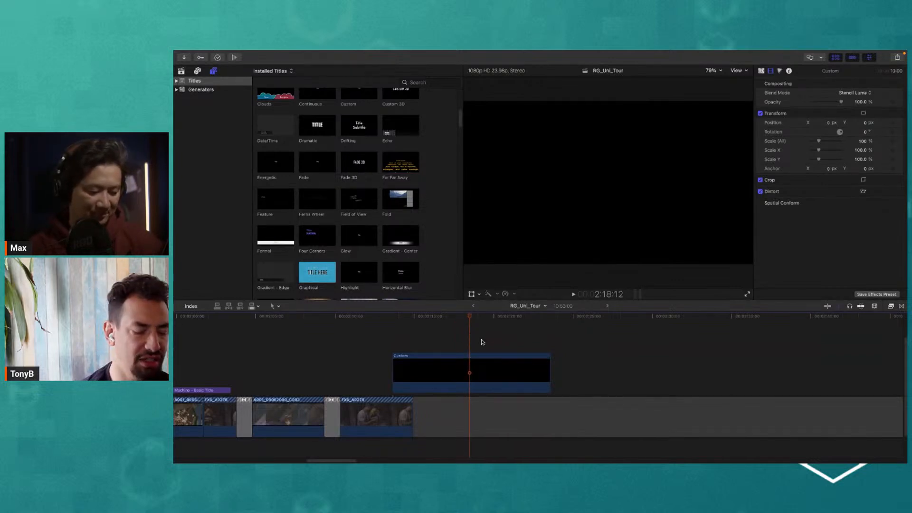
# - Move the playhead to 3:07:00 in a wider timeline view and select the Custom solid above the nested scene
pyautogui.press('super+minus')
pyautogui.press('super+minus')
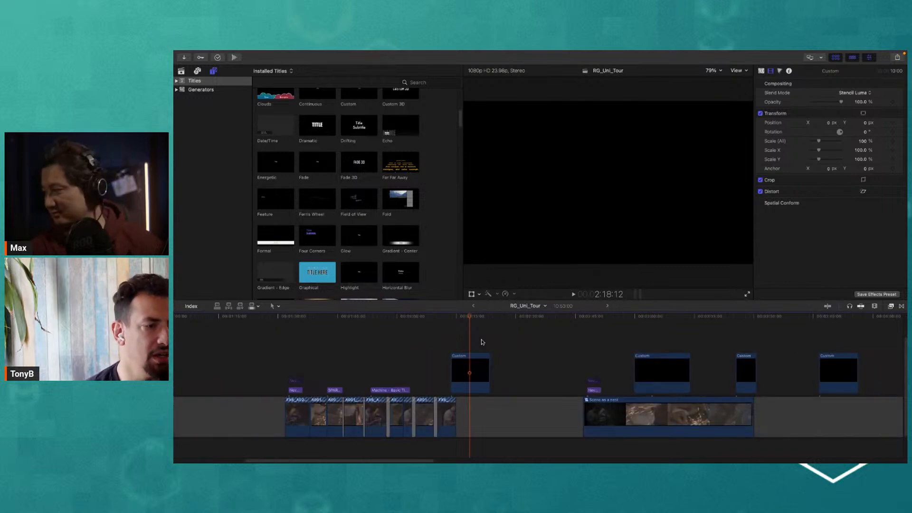
pyautogui.click(662, 316)
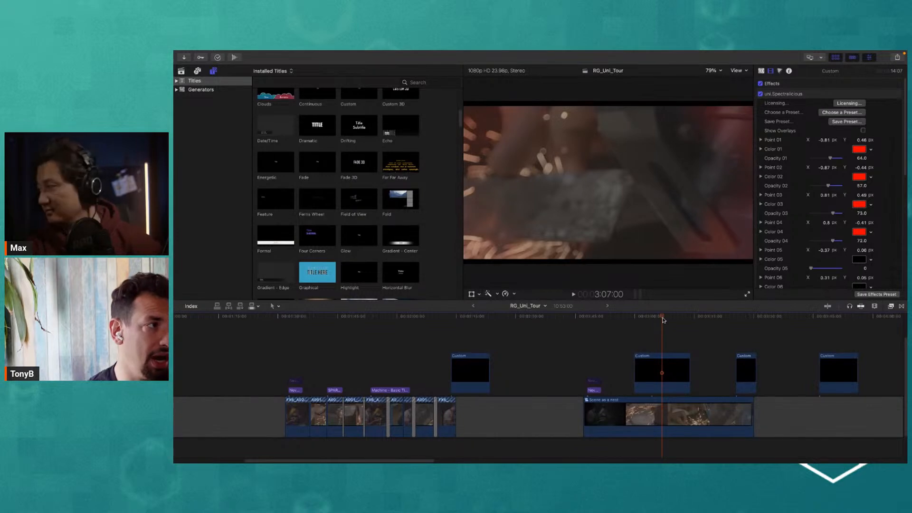
pyautogui.click(667, 380)
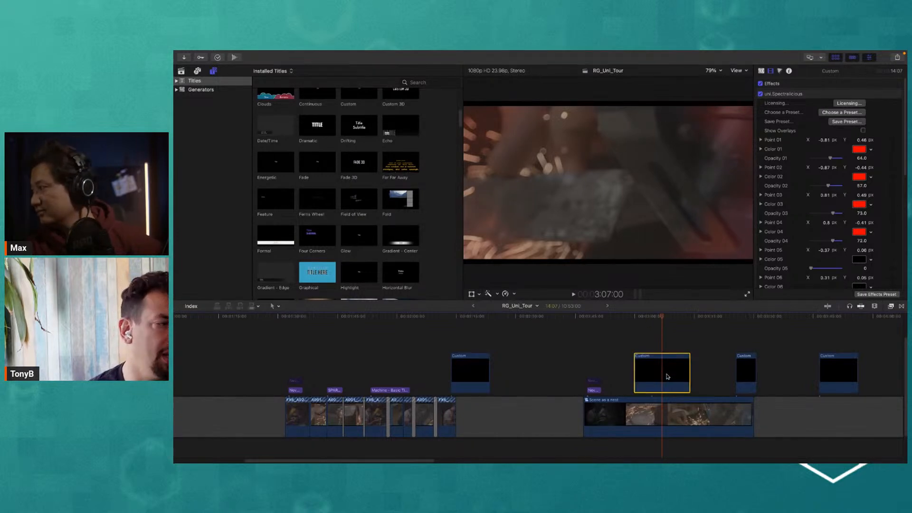
# - Show the Solids category of the installed generators and hide the category sidebar
pyautogui.click(176, 90)
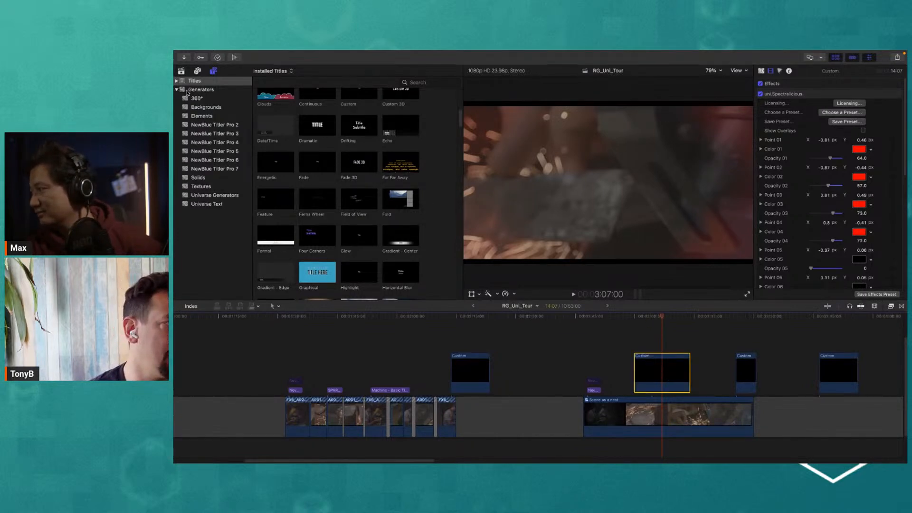
pyautogui.click(202, 180)
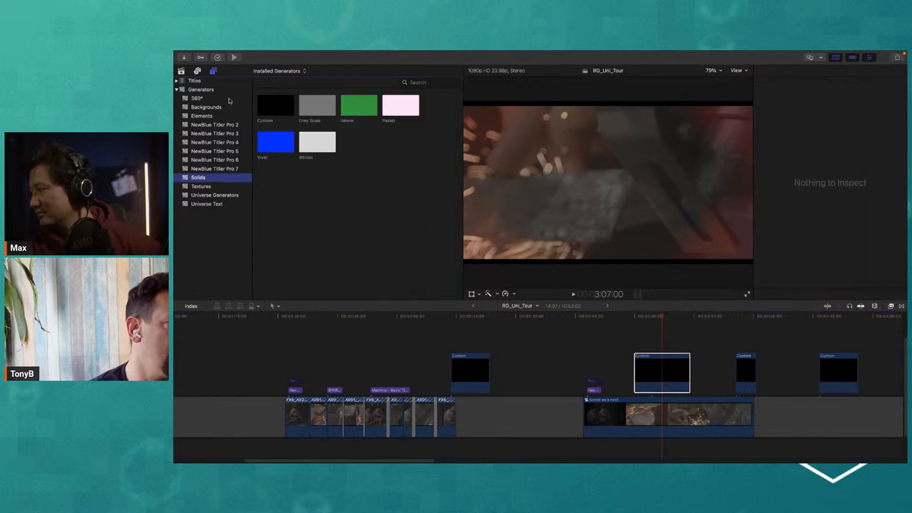
pyautogui.click(212, 72)
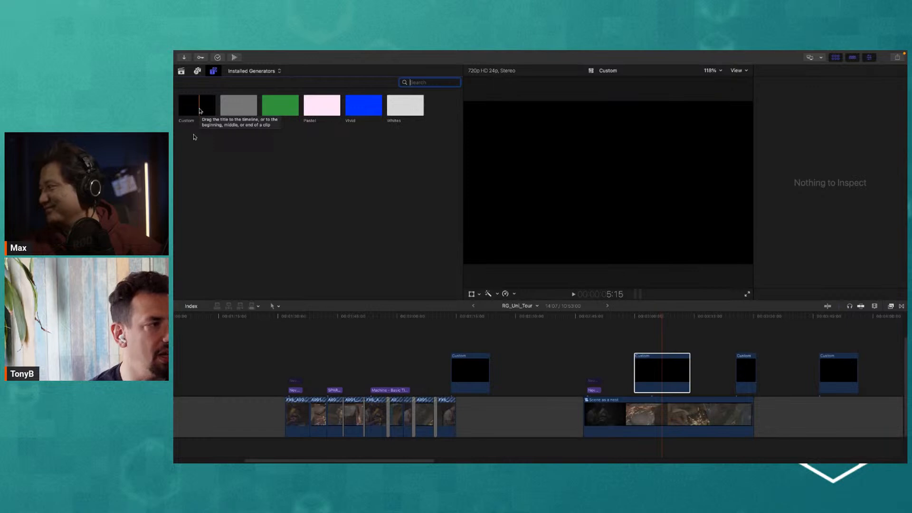
# - Scrub through the Custom solid above the nested scene with its effect settings displayed, ending at 3:08:17
pyautogui.click(610, 325)
pyautogui.moveTo(619, 319); pyautogui.dragTo(657, 328)
pyautogui.click(653, 372)
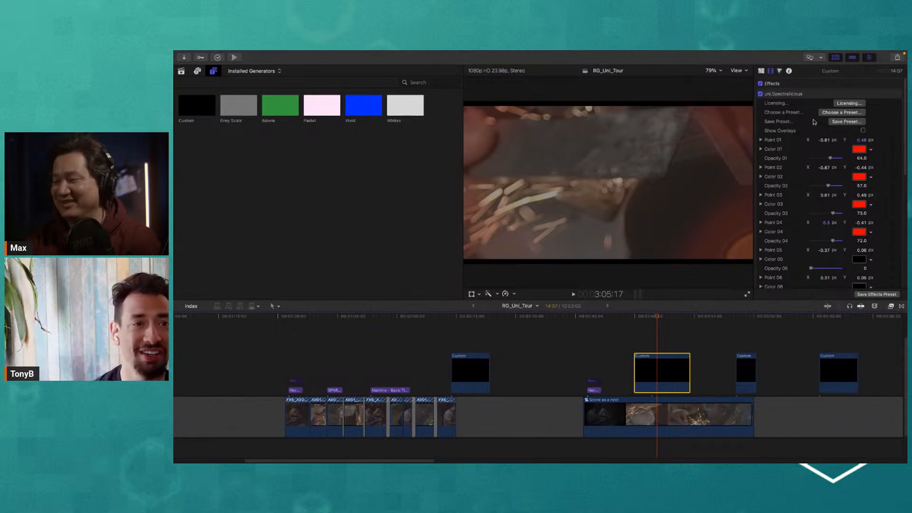
pyautogui.click(651, 323)
pyautogui.moveTo(647, 320); pyautogui.dragTo(670, 329)
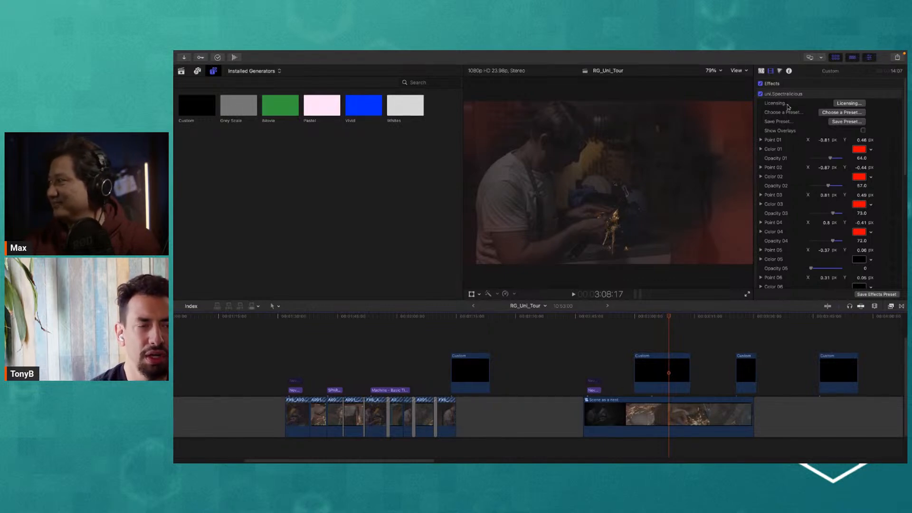
# - Disable uni.Spectralicious on the Custom solid, collapse its parameters and show the effects browser
pyautogui.click(760, 94)
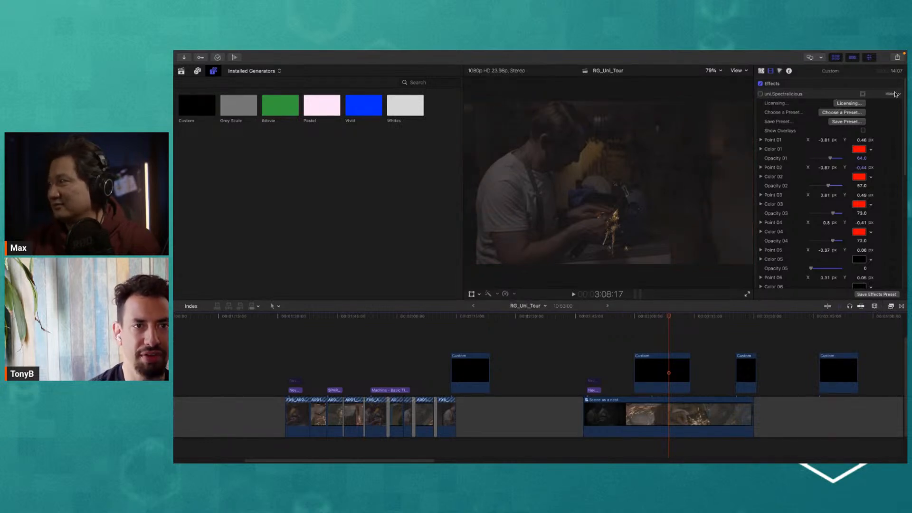
pyautogui.click(891, 94)
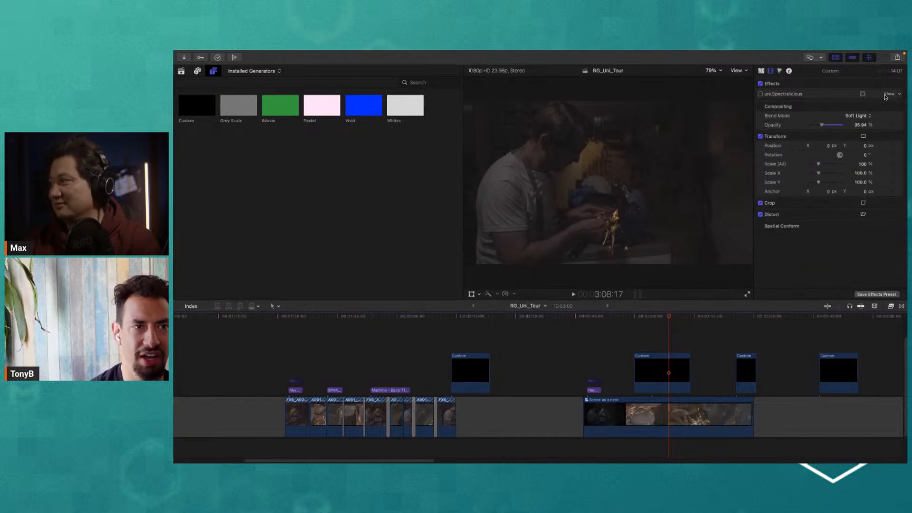
pyautogui.click(891, 307)
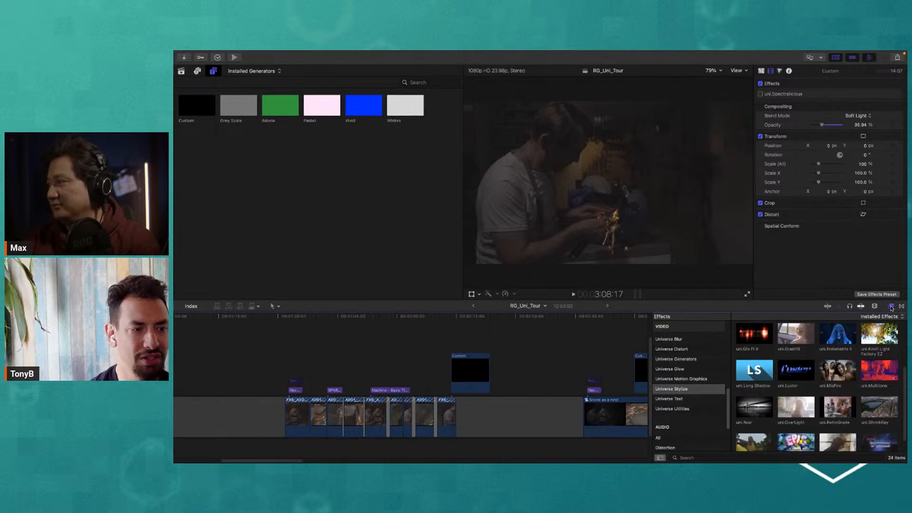
# - Apply another uni.Spectralicious effect from the Universe Generators category to the Custom solid above the nested scene
pyautogui.click(684, 359)
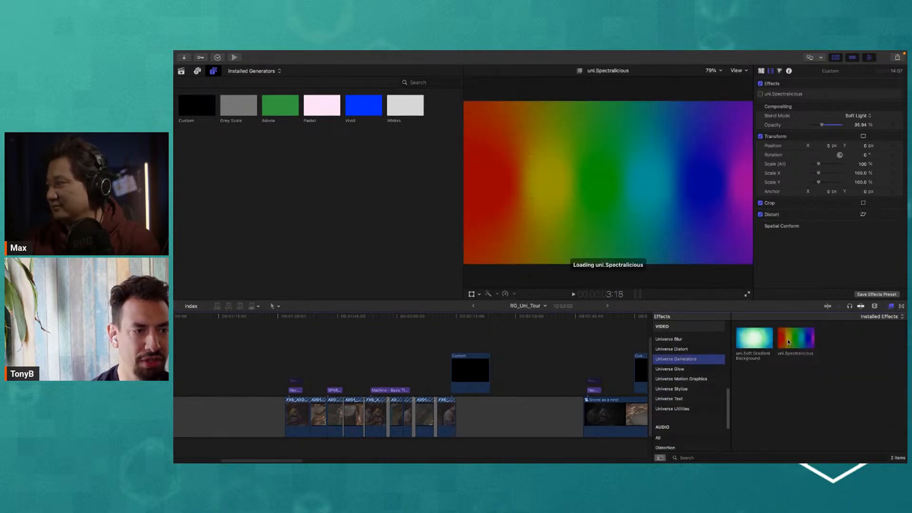
pyautogui.click(794, 342)
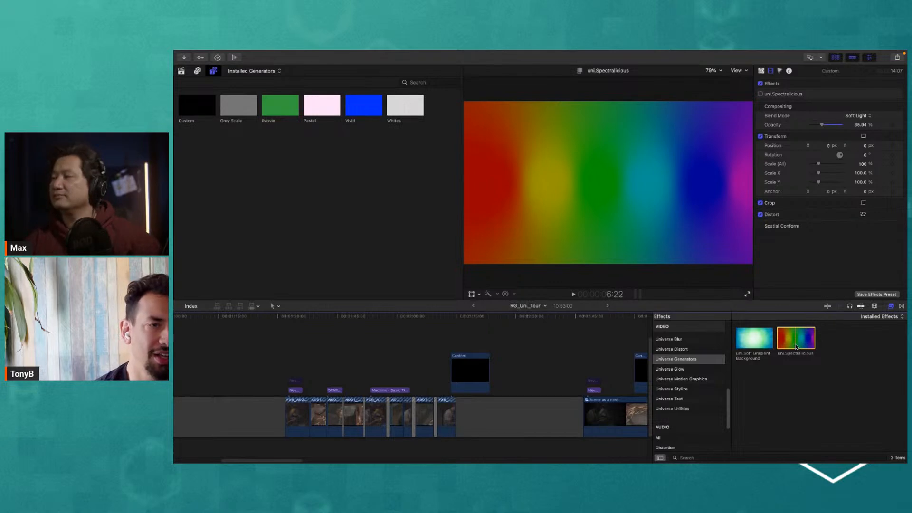
pyautogui.doubleClick(796, 347)
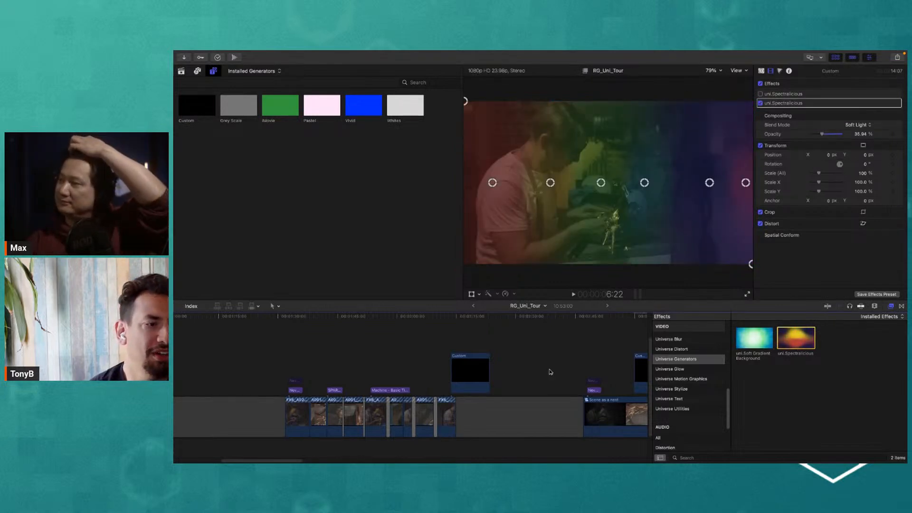
# - Place the playhead at 3:07:20 in a wider timeline view and select the Custom solid above the nested scene
pyautogui.click(586, 350)
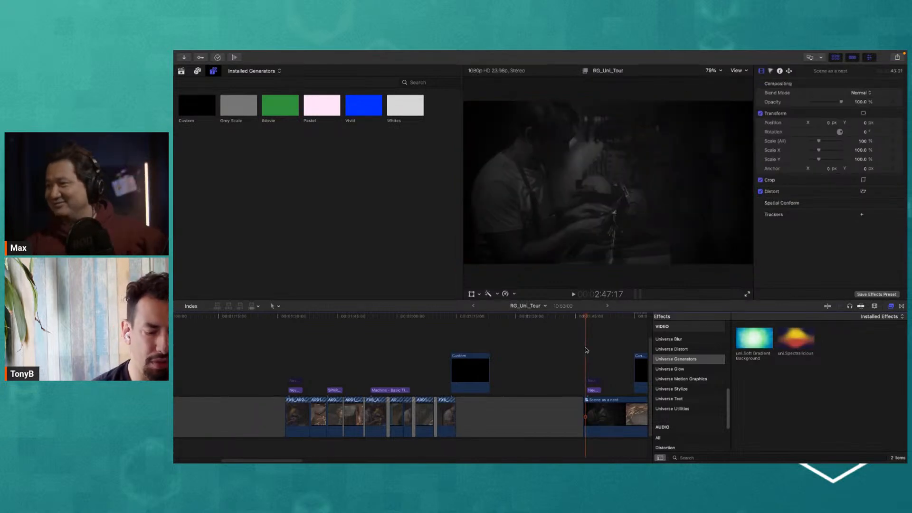
pyautogui.press('super+minus')
pyautogui.moveTo(553, 319); pyautogui.dragTo(563, 317)
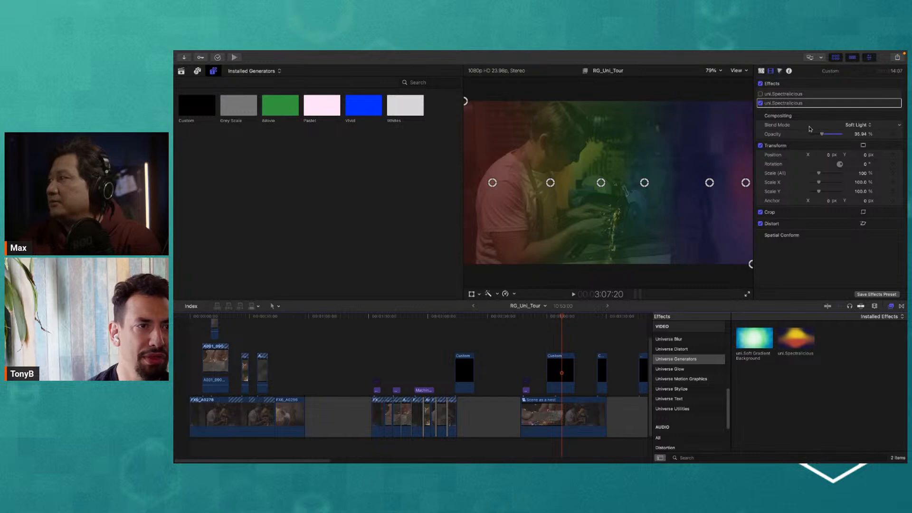
pyautogui.click(557, 361)
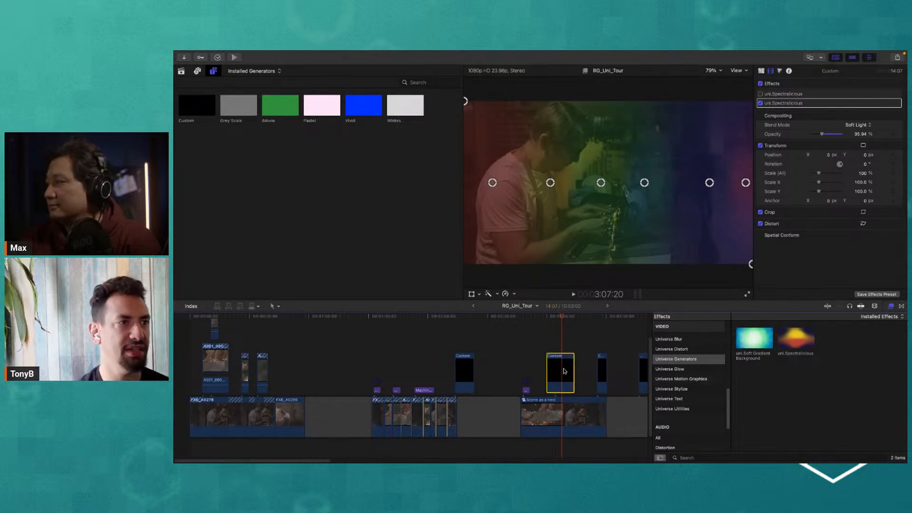
pyautogui.moveTo(187, 108); pyautogui.dragTo(258, 179)
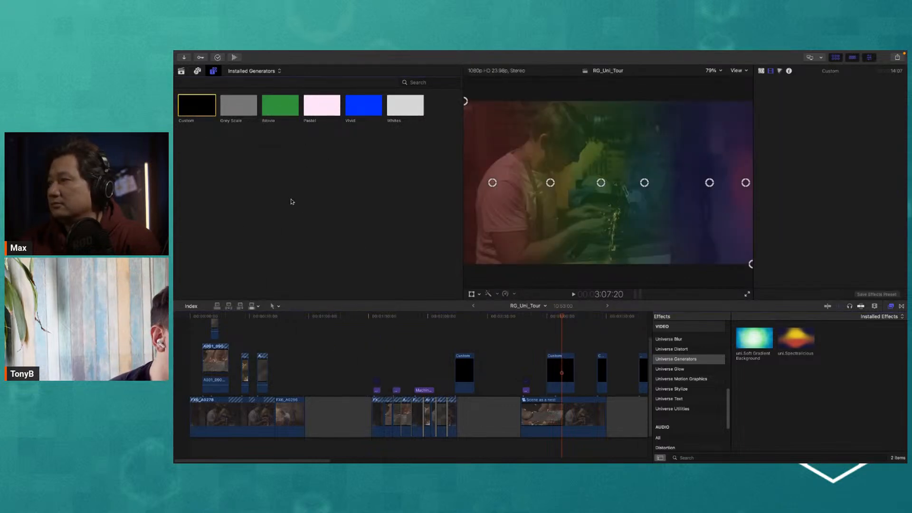
pyautogui.click(569, 358)
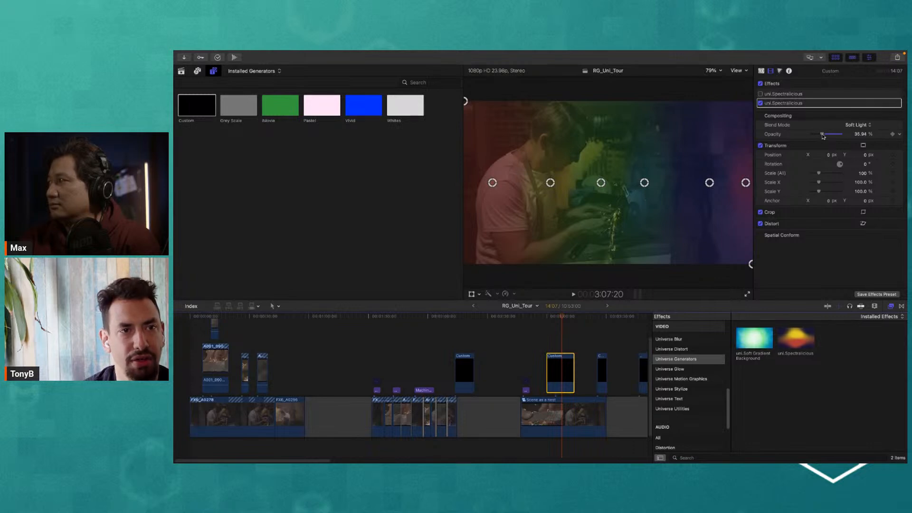
# - Set the Custom solid's opacity to 100% and its blend mode to Normal
pyautogui.moveTo(832, 137); pyautogui.dragTo(851, 138)
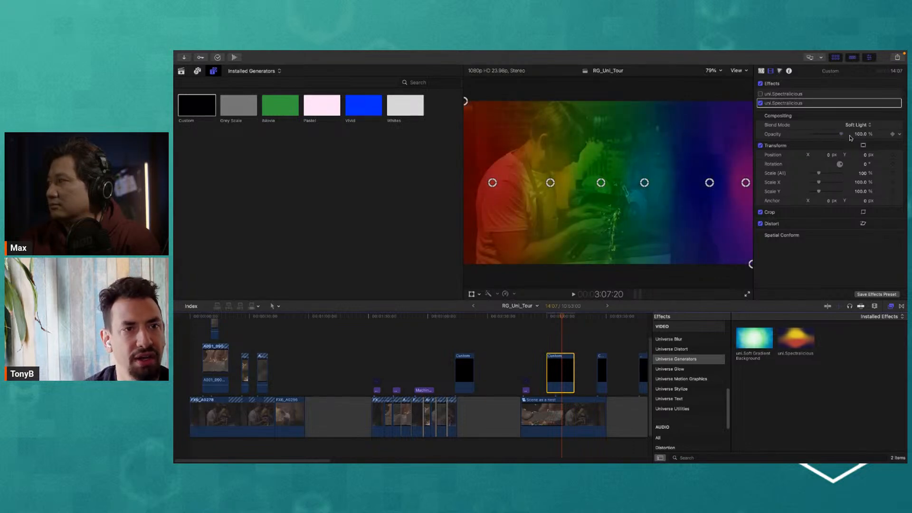
pyautogui.click(856, 125)
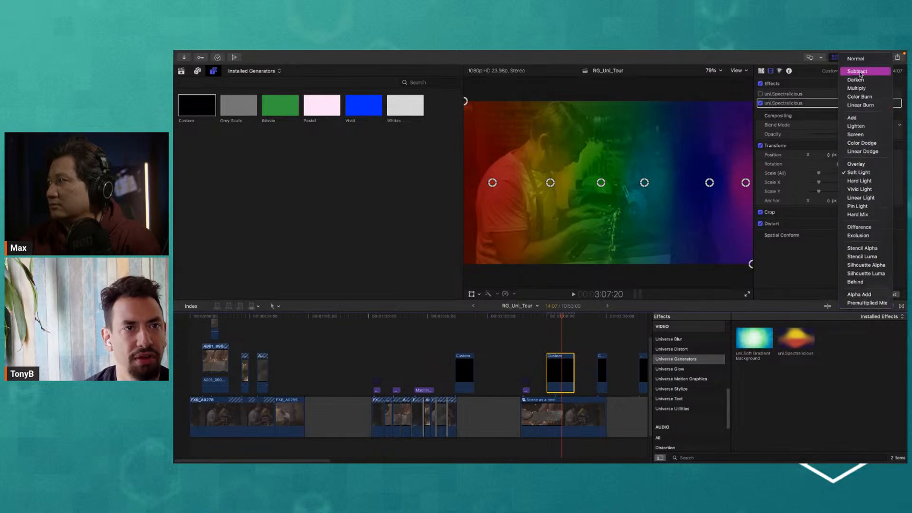
pyautogui.click(862, 59)
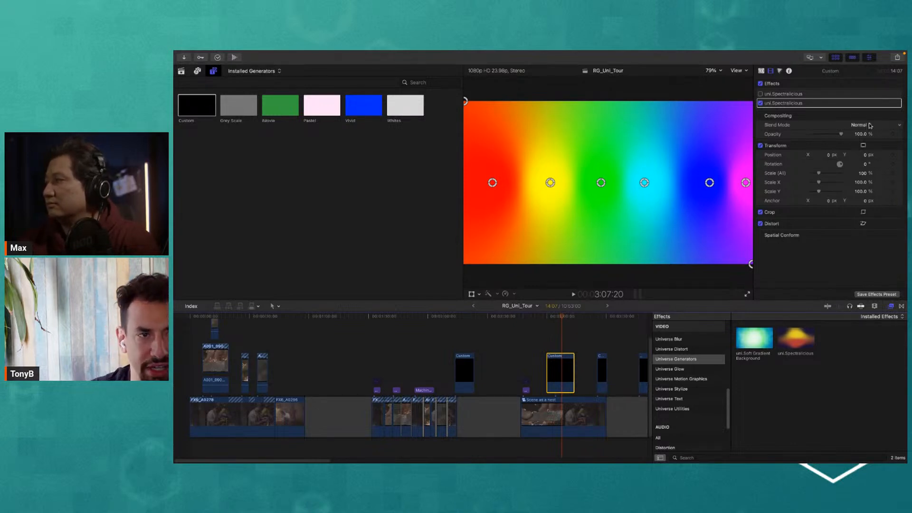
# - Try the Add and Screen blend modes on the Custom solid
pyautogui.click(870, 125)
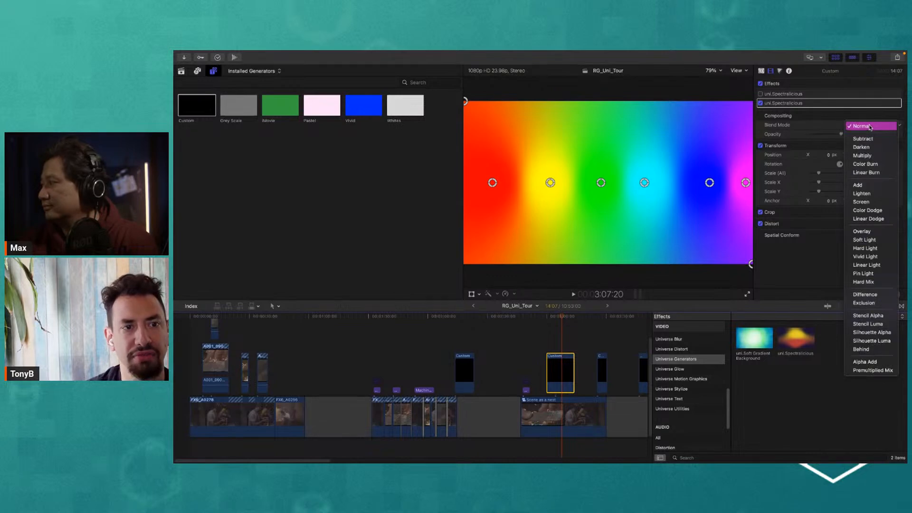
pyautogui.click(868, 185)
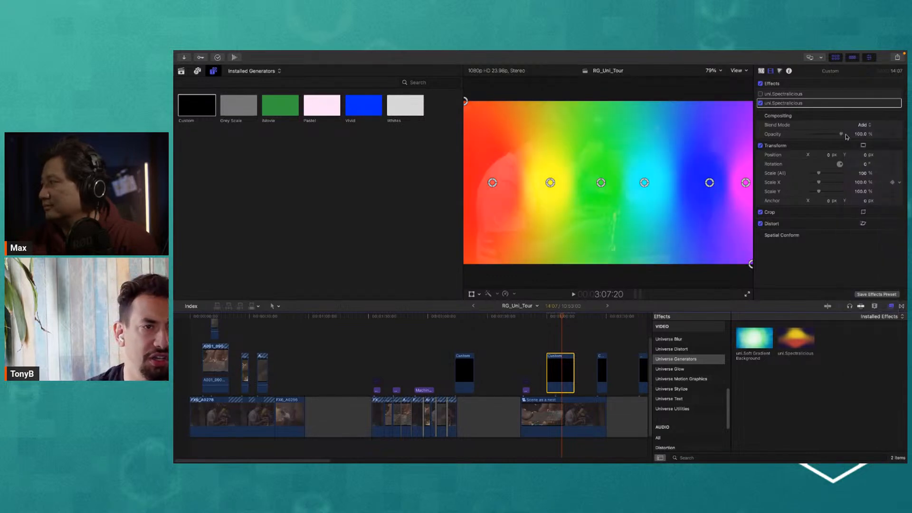
pyautogui.click(869, 126)
pyautogui.click(873, 143)
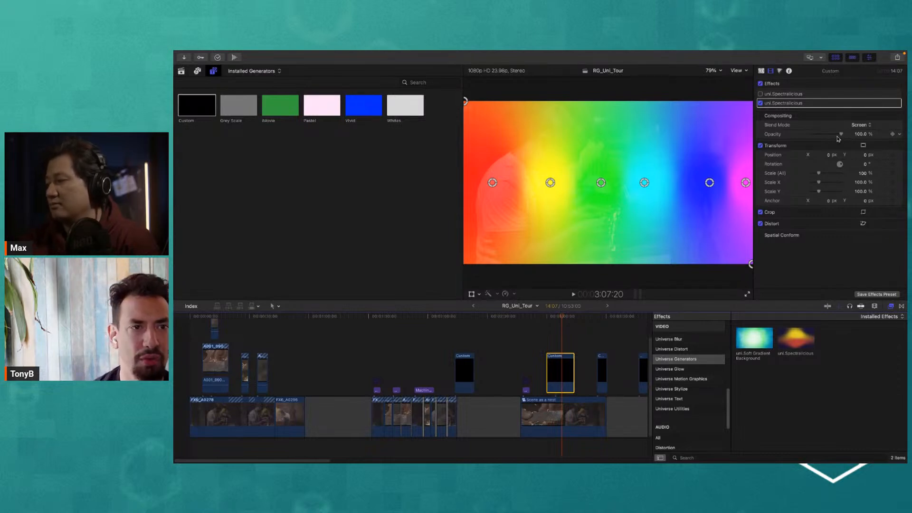
# - Set the Custom solid's blend mode to Overlay and its opacity to 30%
pyautogui.click(860, 125)
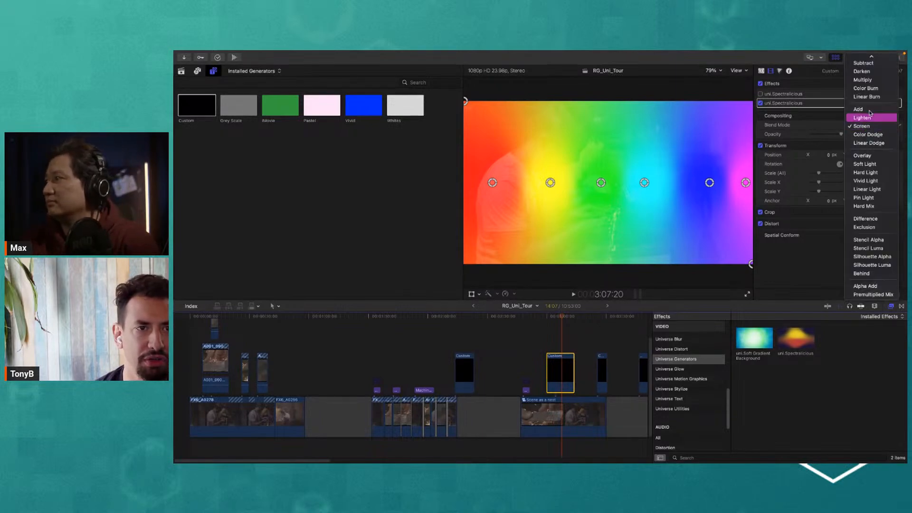
pyautogui.click(869, 155)
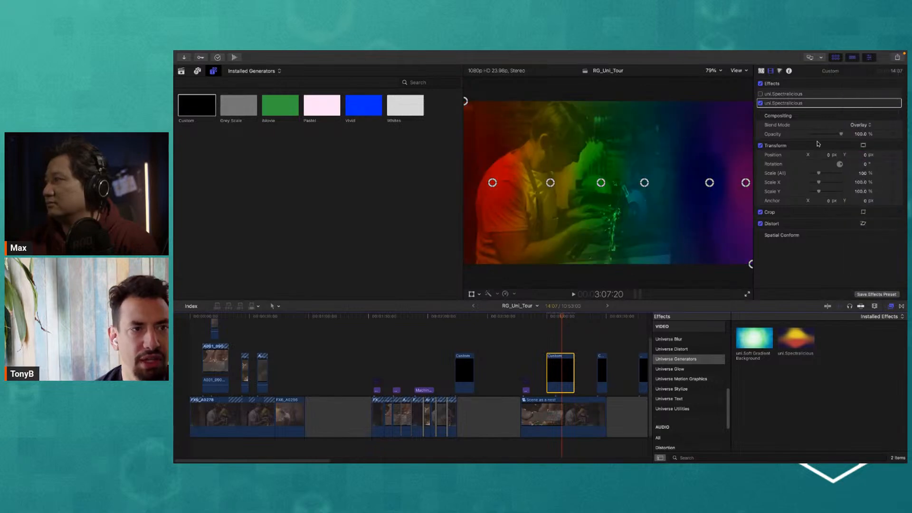
pyautogui.click(860, 135)
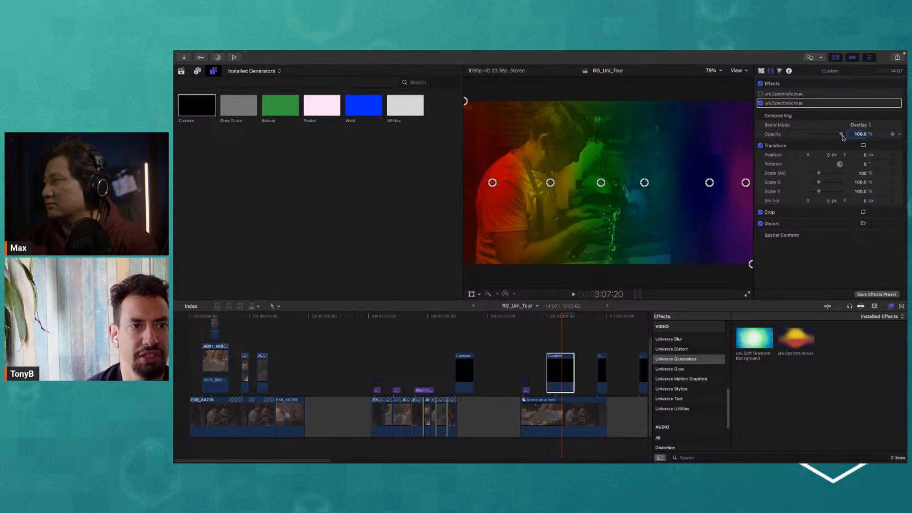
pyautogui.write('30')
pyautogui.press('Return')
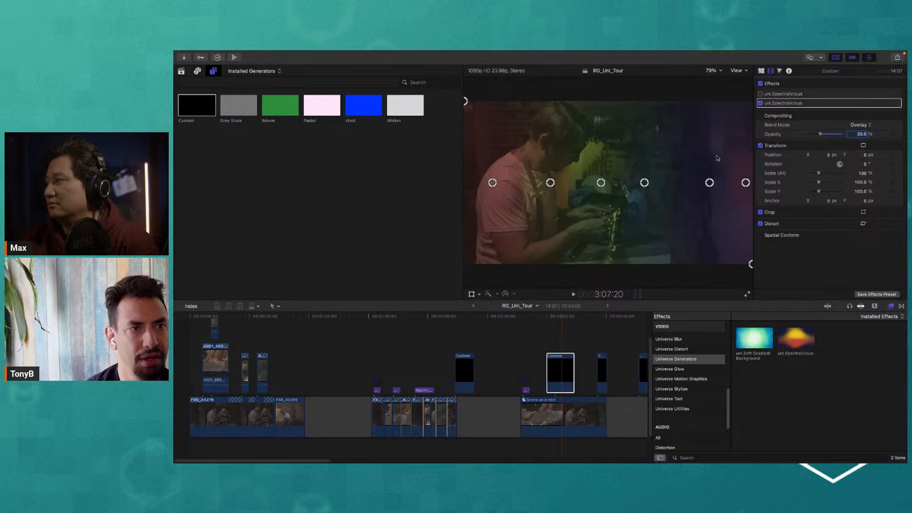
# - Shift the Custom solid's green color point to about X -0.04 and its cyan point to about X 0.28 in the viewer
pyautogui.click(559, 417)
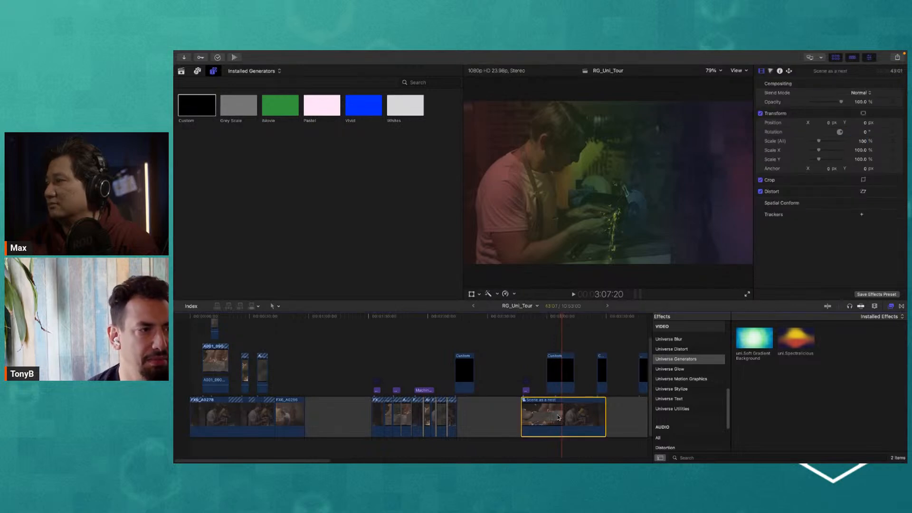
pyautogui.click(563, 376)
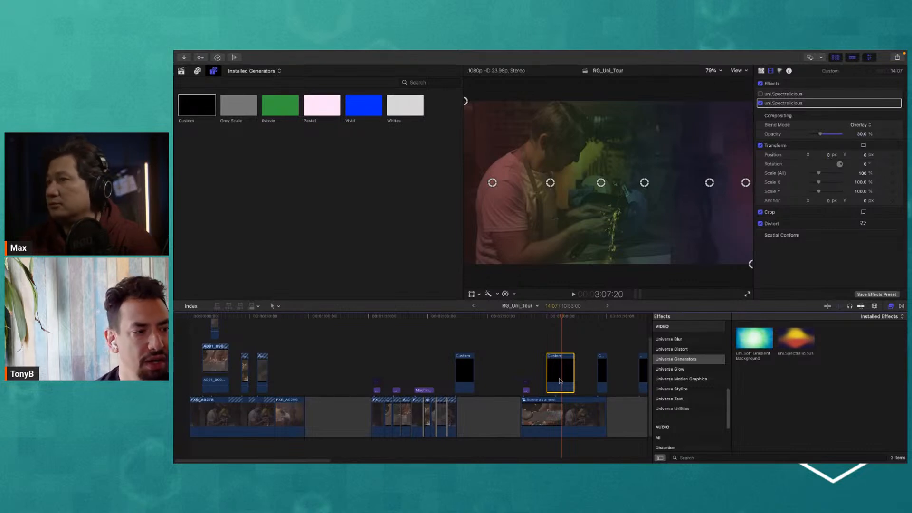
pyautogui.moveTo(600, 183); pyautogui.dragTo(654, 183)
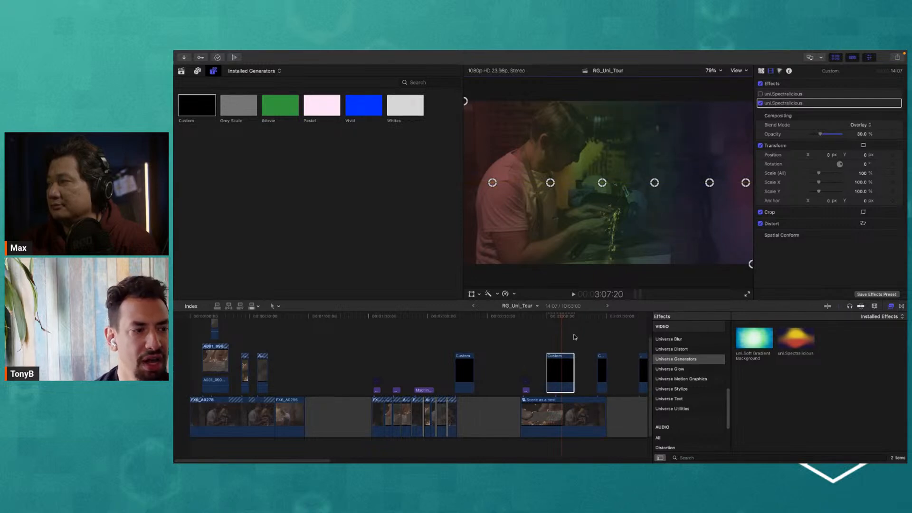
# - Move the playhead to 3:08:01, expand the active uni.Spectralicious effect and review its point, color, opacity, spread and crop parameters
pyautogui.click(557, 320)
pyautogui.click(563, 317)
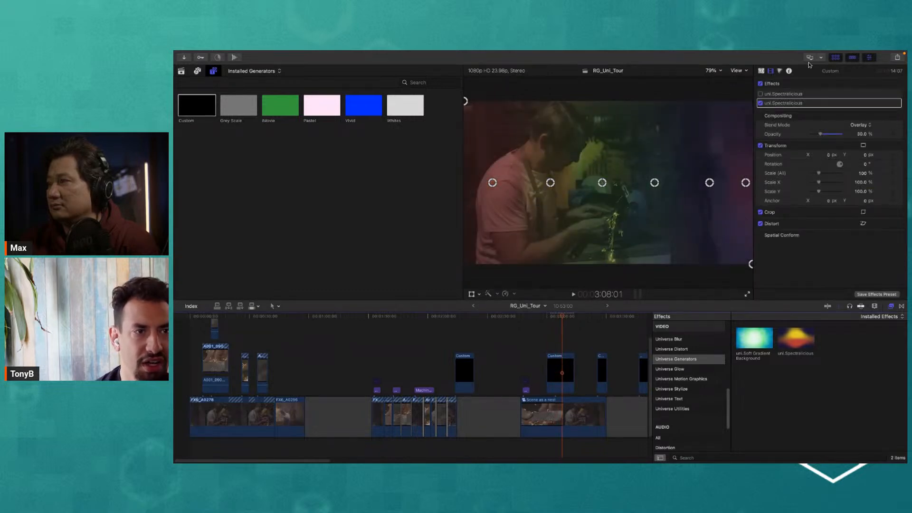
pyautogui.click(889, 103)
pyautogui.scroll(-3, 808, 147)
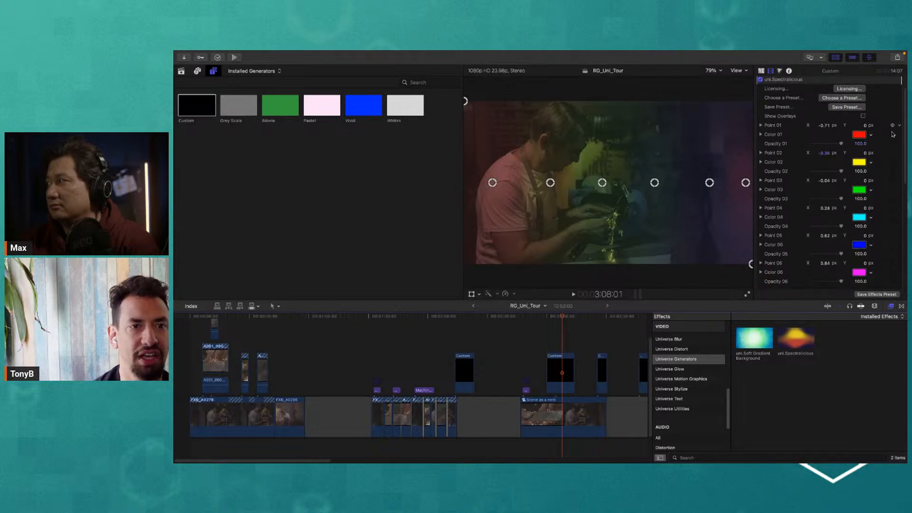
pyautogui.scroll(-1, 892, 240)
pyautogui.scroll(-4, 889, 279)
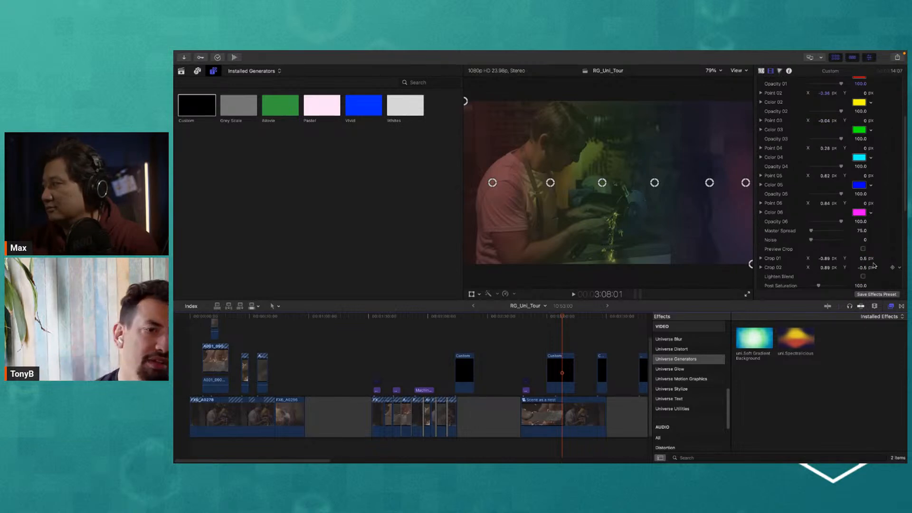
pyautogui.scroll(6, 872, 231)
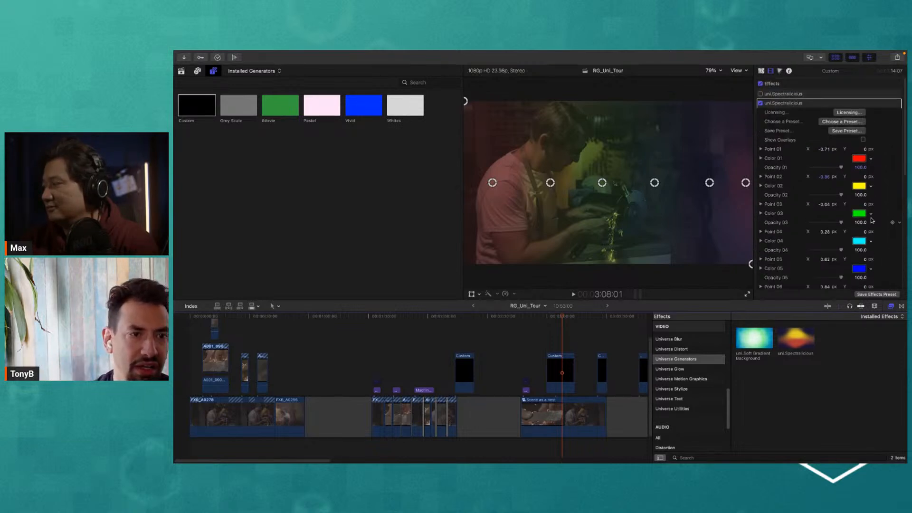
# - Open the color picker for Color 01, look through its slider, palette, spectrum and pencil modes, and return to the color wheel
pyautogui.click(863, 160)
pyautogui.moveTo(773, 187); pyautogui.dragTo(624, 174)
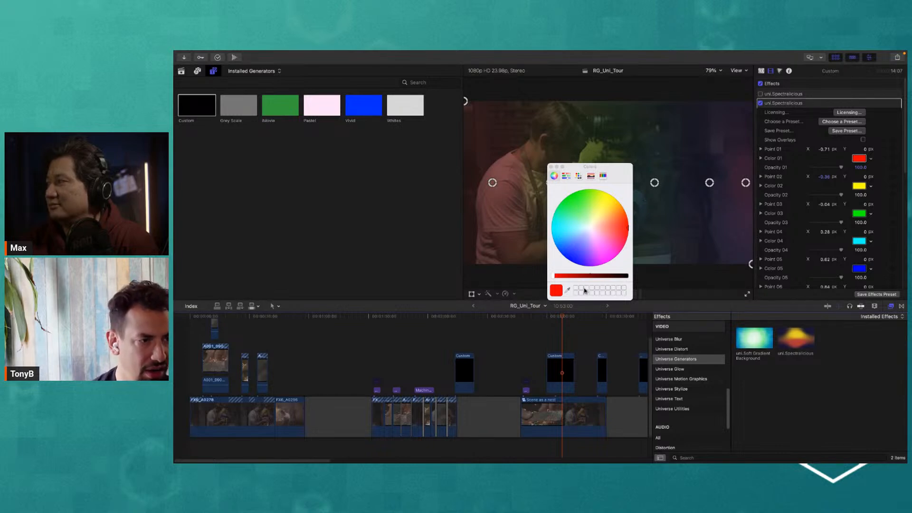
pyautogui.click(566, 176)
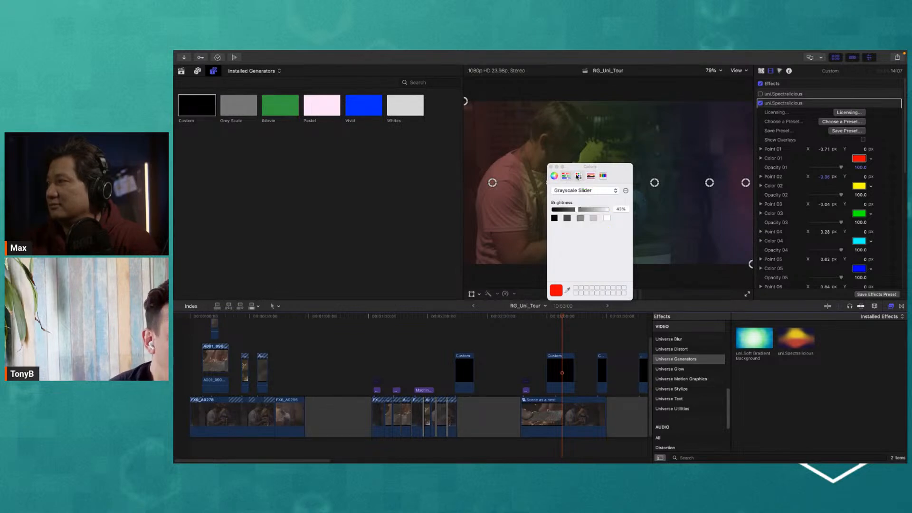
pyautogui.click(578, 176)
pyautogui.click(590, 175)
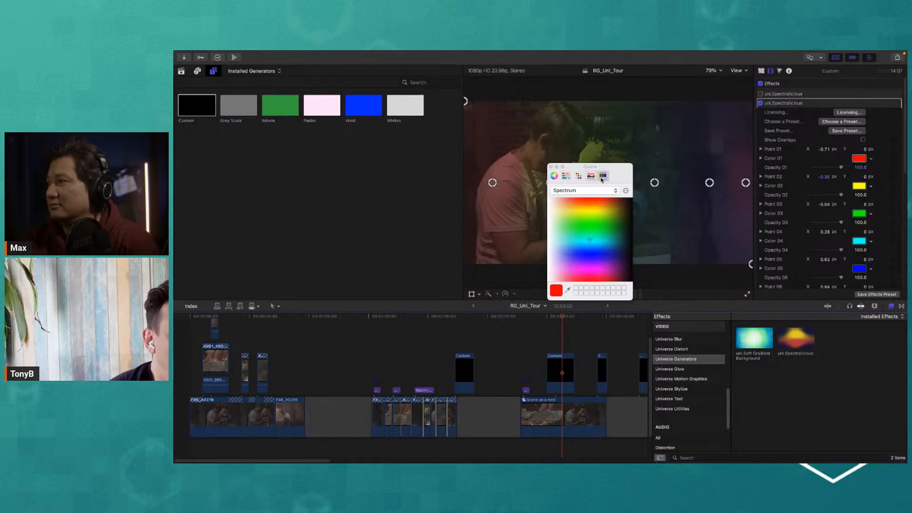
pyautogui.click(602, 177)
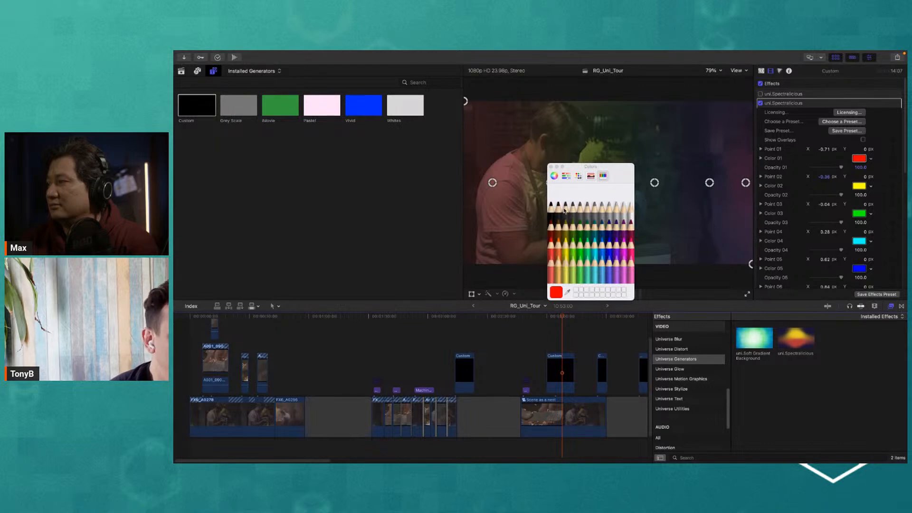
pyautogui.click(553, 177)
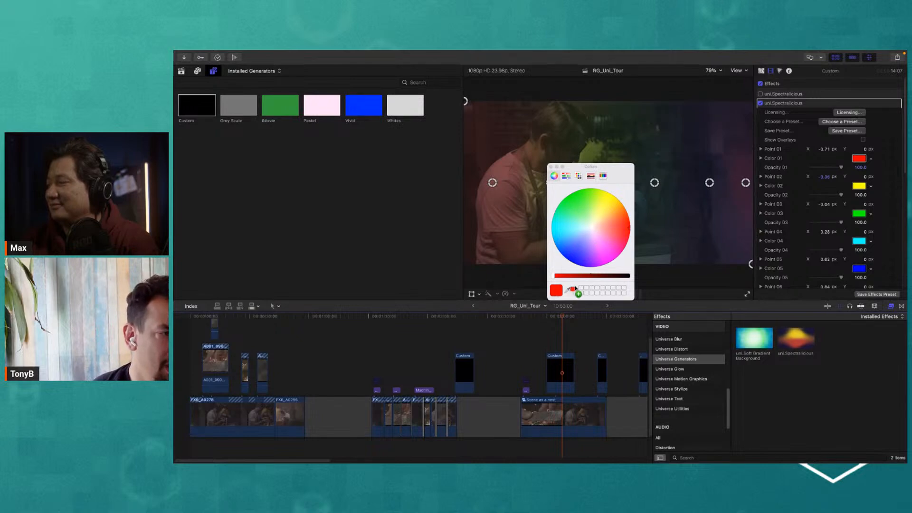
# - Pick a blue and a green for Color 01 on the wheel, storing each as a custom swatch
pyautogui.click(569, 256)
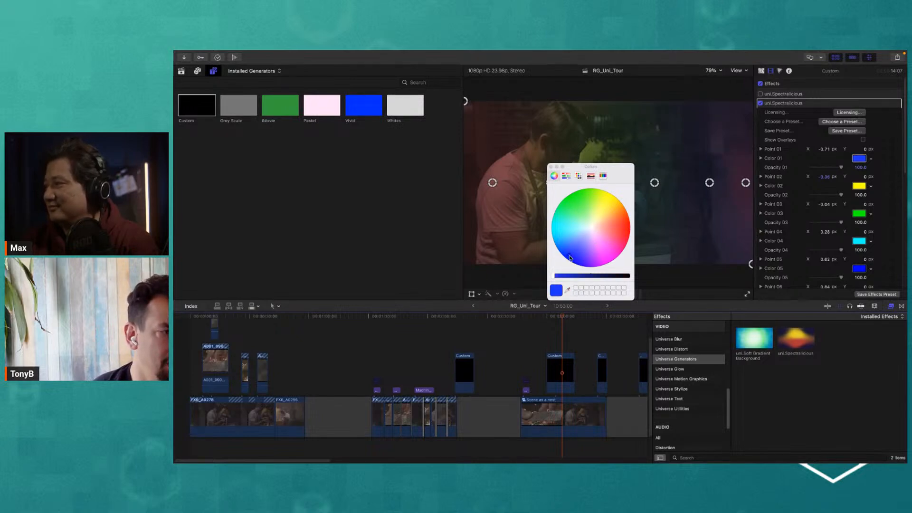
pyautogui.moveTo(555, 291); pyautogui.dragTo(575, 288)
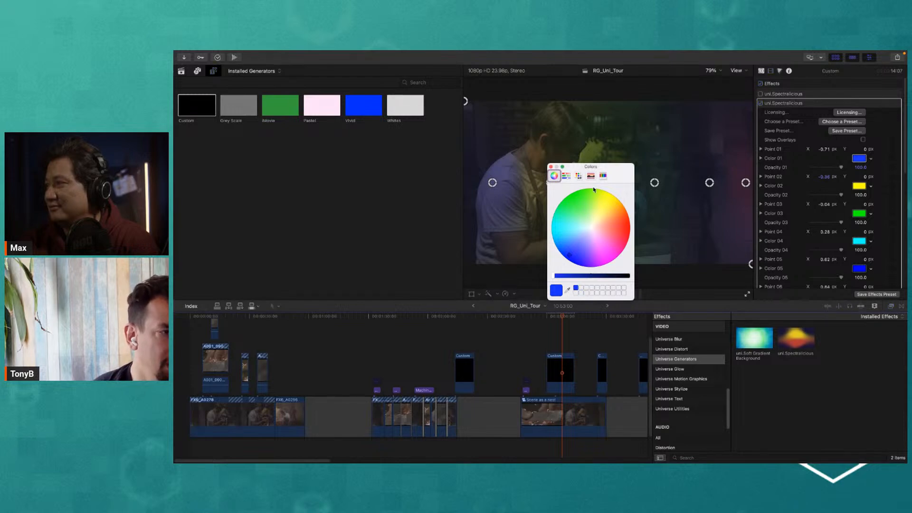
pyautogui.click(576, 196)
pyautogui.moveTo(551, 292); pyautogui.dragTo(581, 288)
# - Compare the saved blue and green swatches on Color 01, settle on the blue and close the color picker
pyautogui.click(576, 288)
pyautogui.click(580, 288)
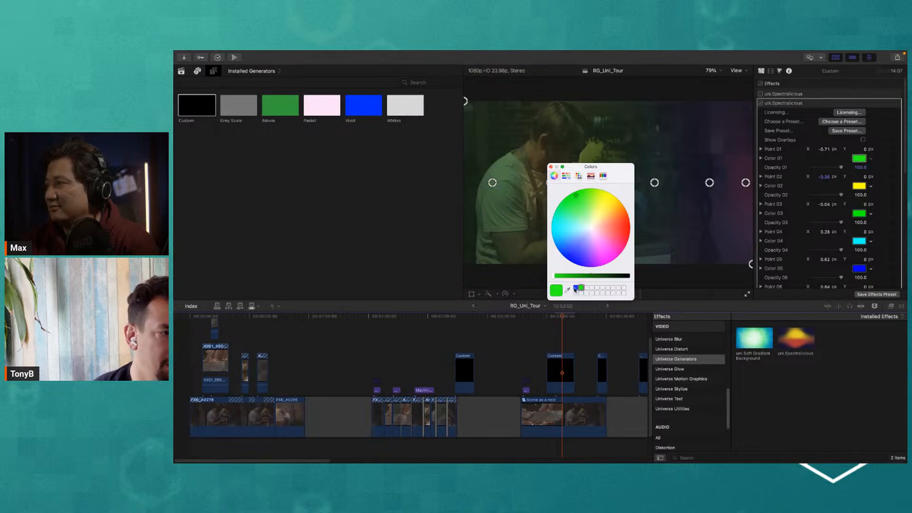
pyautogui.click(576, 288)
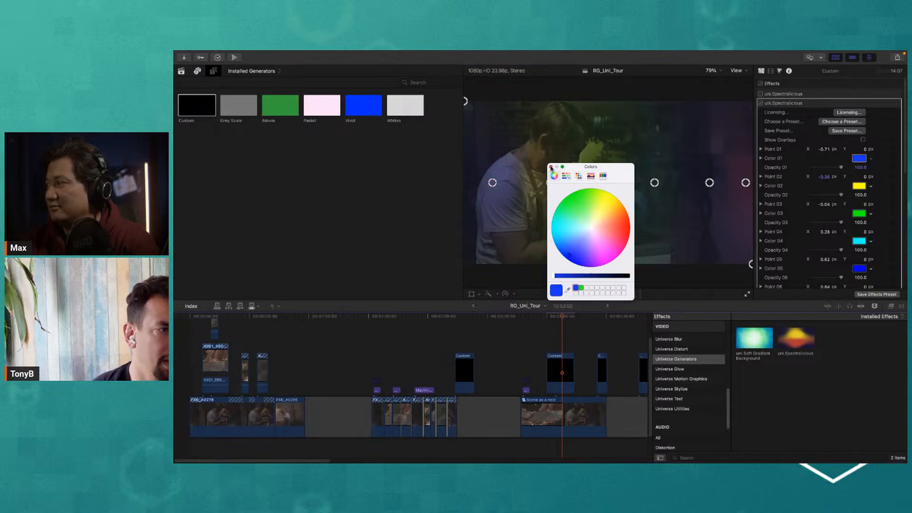
pyautogui.click(551, 167)
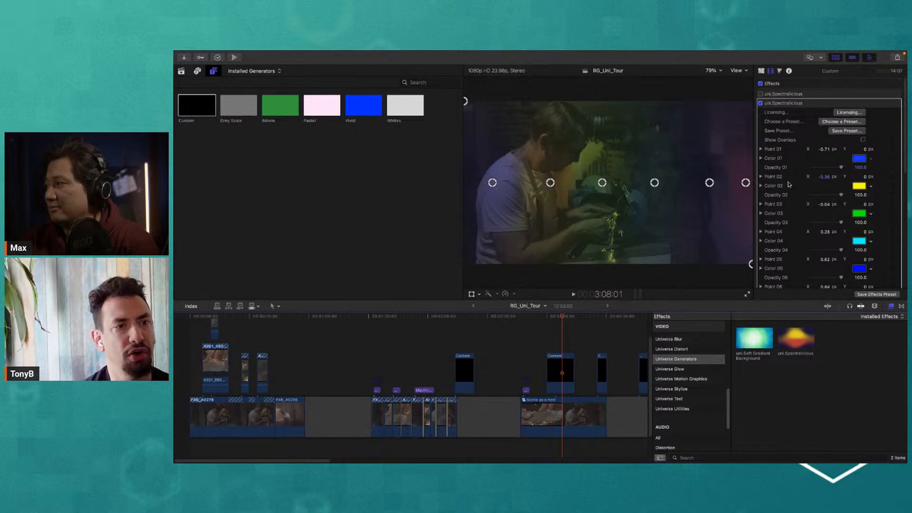
# - Set the expanded uni.Spectralicious effect's own blend mode to Add, with Post Saturation at about 305 and Post Exposure at about 1.49
pyautogui.scroll(-10, 789, 182)
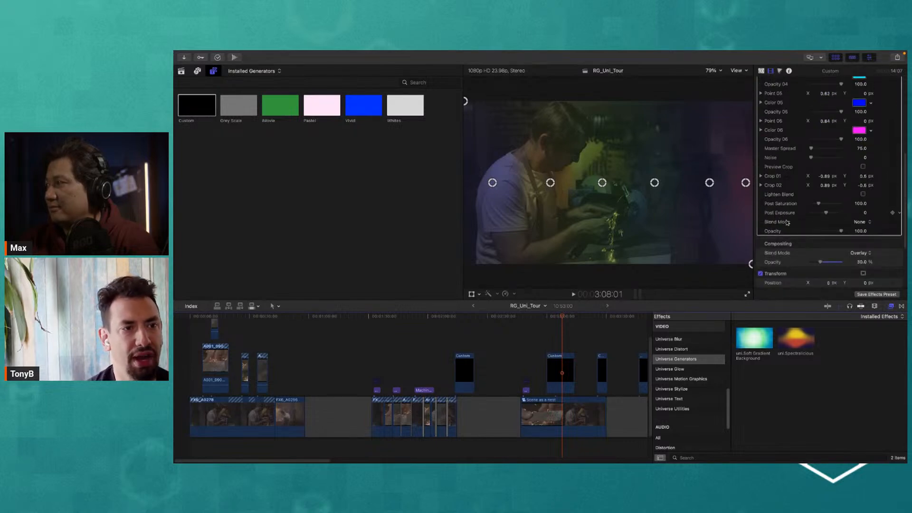
pyautogui.click(867, 223)
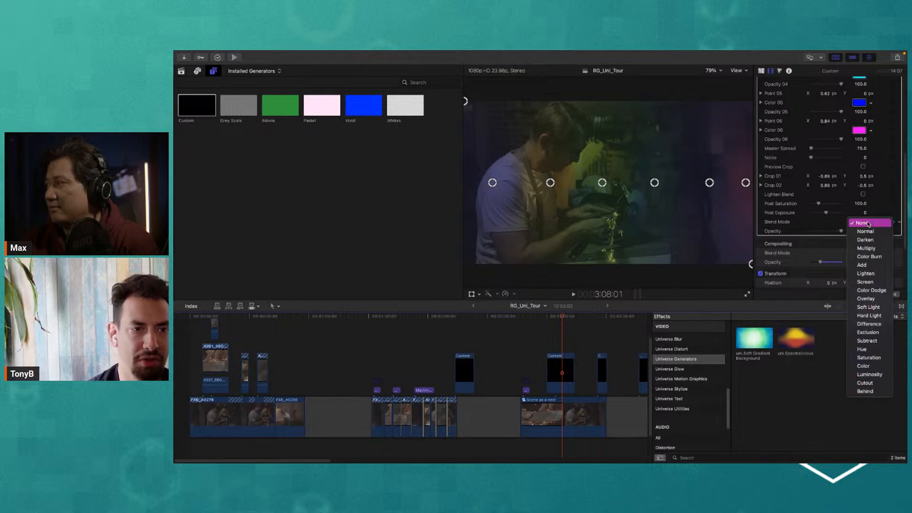
pyautogui.click(862, 264)
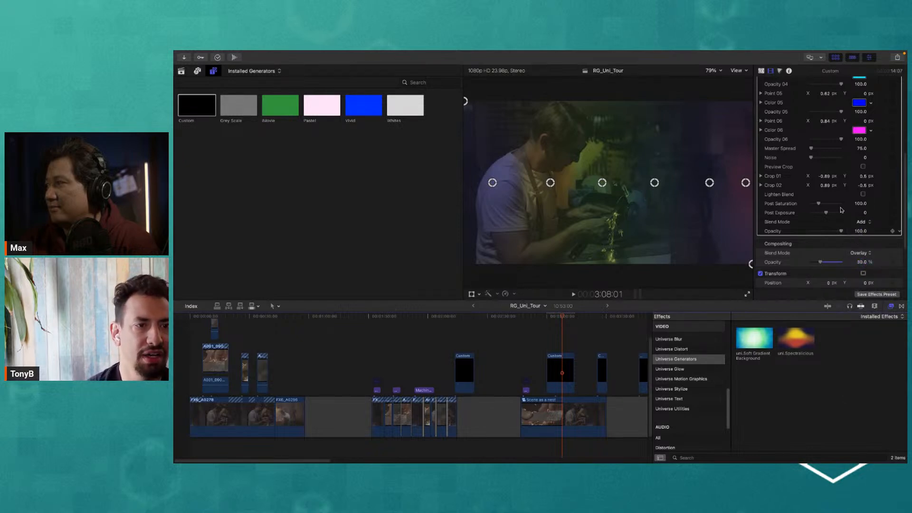
pyautogui.moveTo(820, 205); pyautogui.dragTo(837, 208)
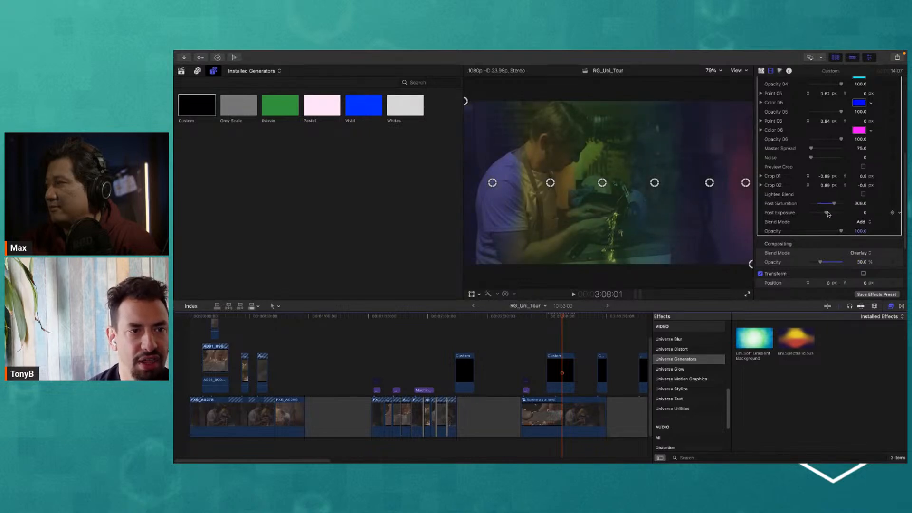
pyautogui.moveTo(828, 214); pyautogui.dragTo(833, 216)
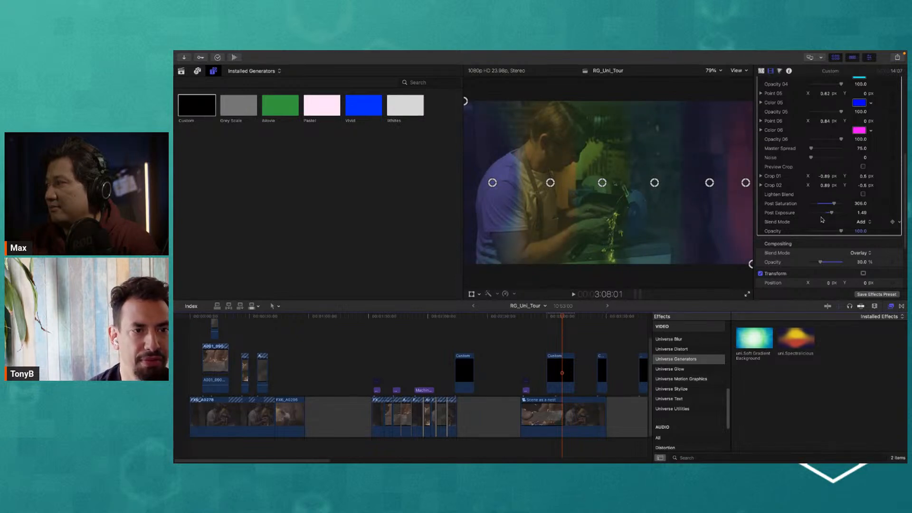
# - Set the Custom solid's compositing opacity to 100% and its compositing blend mode to Normal
pyautogui.click(860, 263)
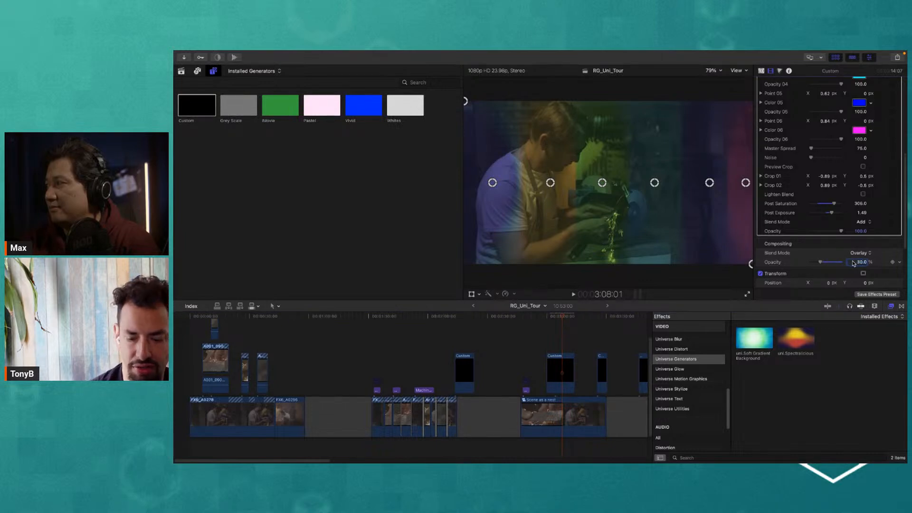
pyautogui.write('100')
pyautogui.press('Return')
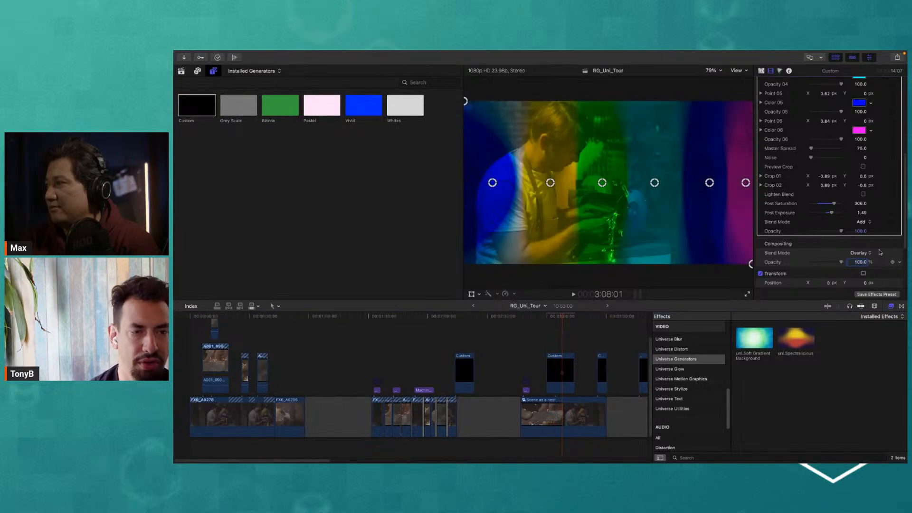
pyautogui.click(853, 253)
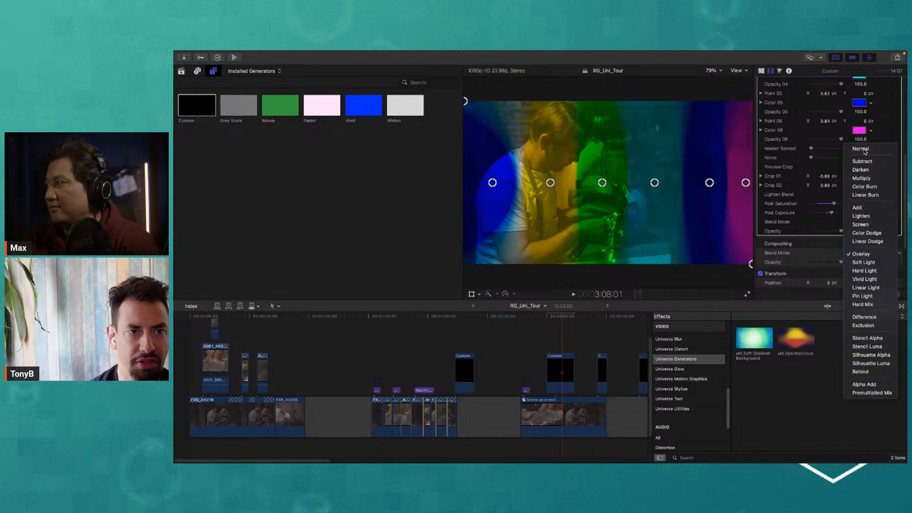
pyautogui.press('Escape')
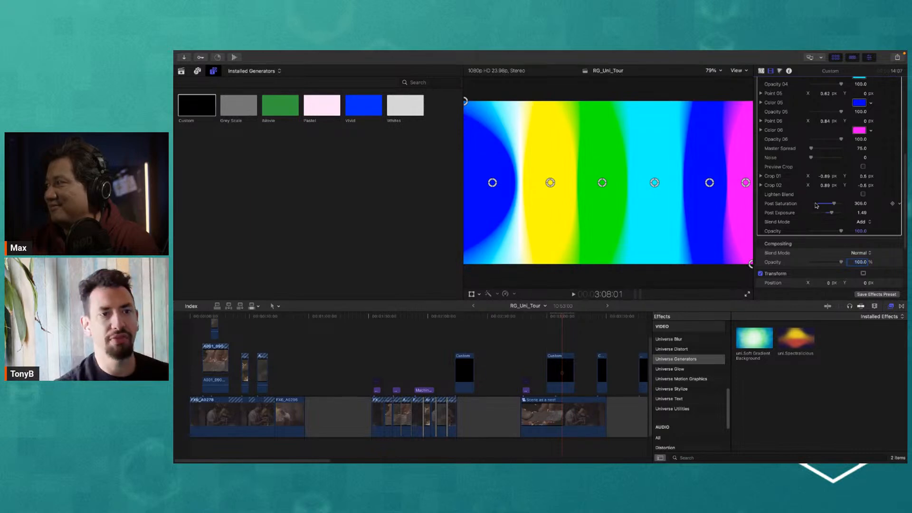
# - Adjust Post Saturation to 297 and Post Exposure to 1.96, and test the Opacity 01 and Opacity 02 fades, leaving both at 100
pyautogui.moveTo(834, 205)
pyautogui.mouseDown()
pyautogui.moveTo(821, 215)
pyautogui.moveTo(832, 218)
pyautogui.mouseUp()
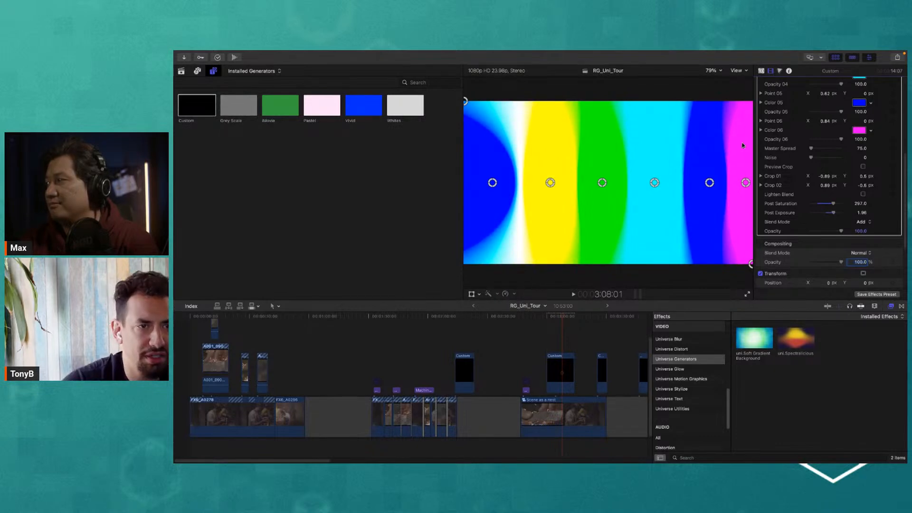
pyautogui.scroll(5, 819, 133)
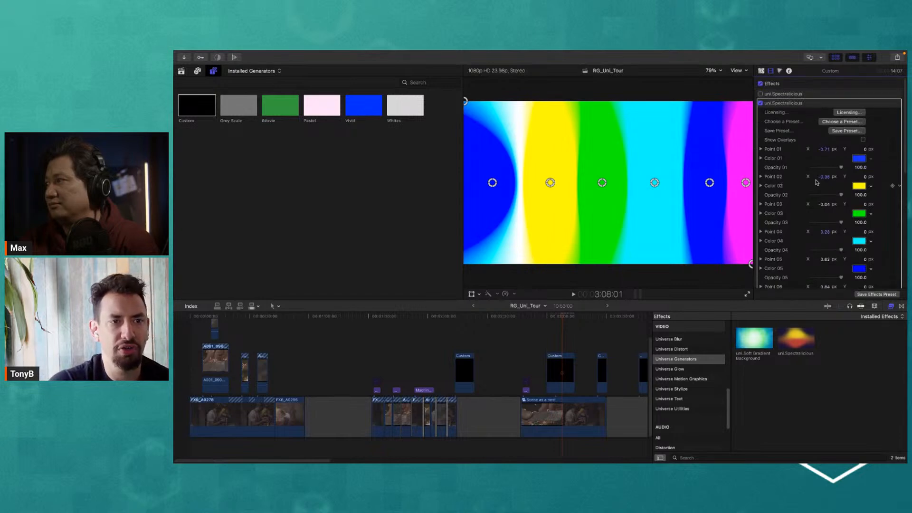
pyautogui.moveTo(841, 167); pyautogui.dragTo(784, 172)
pyautogui.press('super+z')
pyautogui.moveTo(837, 196)
pyautogui.mouseDown()
pyautogui.moveTo(787, 197)
pyautogui.moveTo(841, 196)
pyautogui.mouseUp()
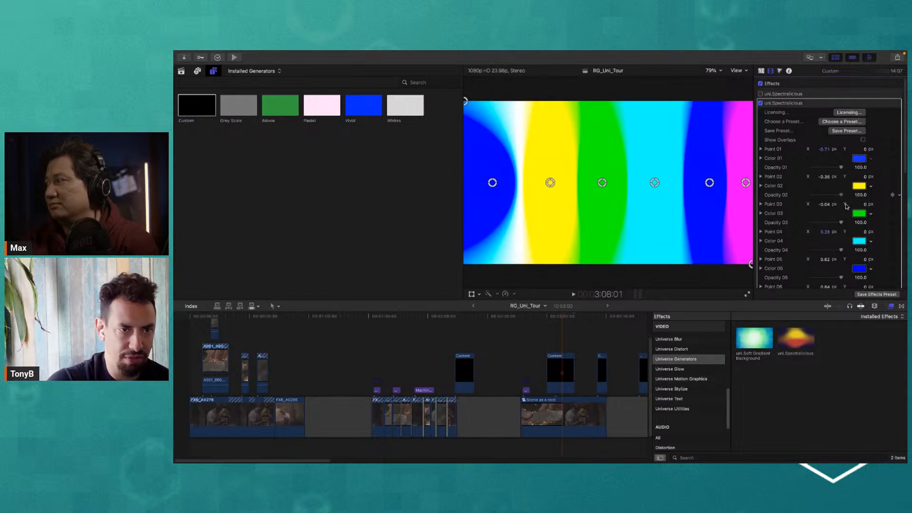
# - Lower the gradient's Master Spread to 1
pyautogui.scroll(-8, 798, 225)
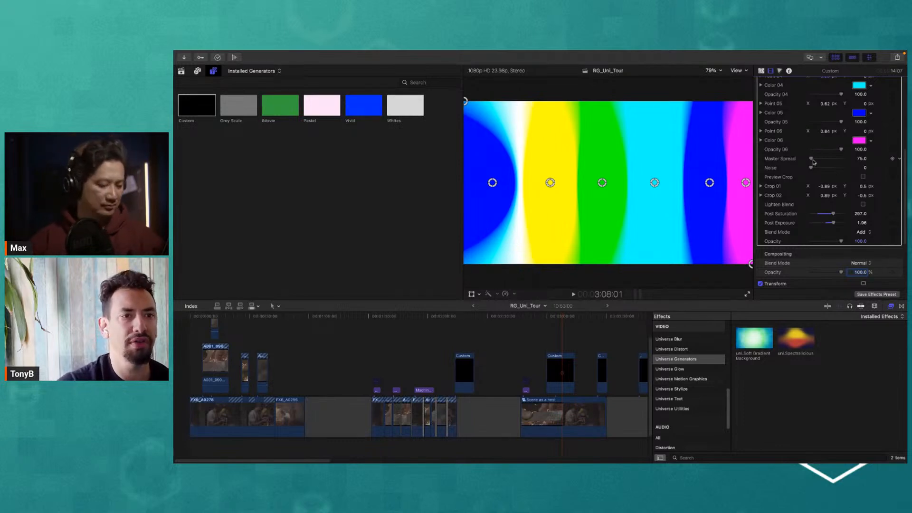
pyautogui.moveTo(811, 159); pyautogui.dragTo(809, 160)
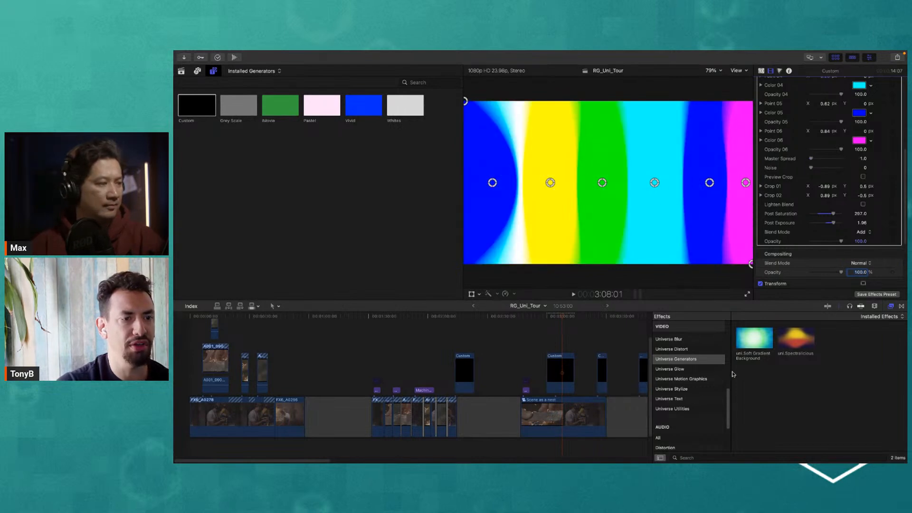
# - Select the Custom solid at 3:07:06, collapse its second uni.Spectralicious effect, and disable it in favor of the first one
pyautogui.moveTo(552, 316); pyautogui.dragTo(561, 317)
pyautogui.click(569, 377)
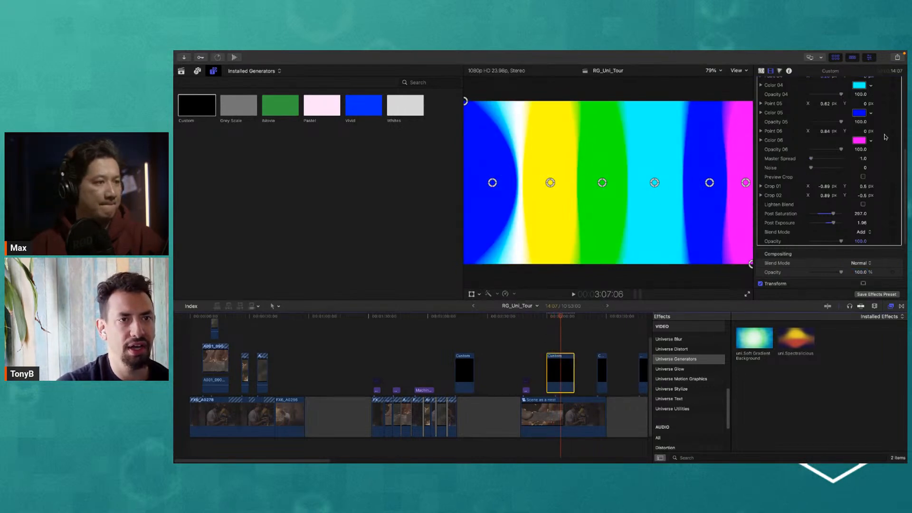
pyautogui.scroll(10, 884, 136)
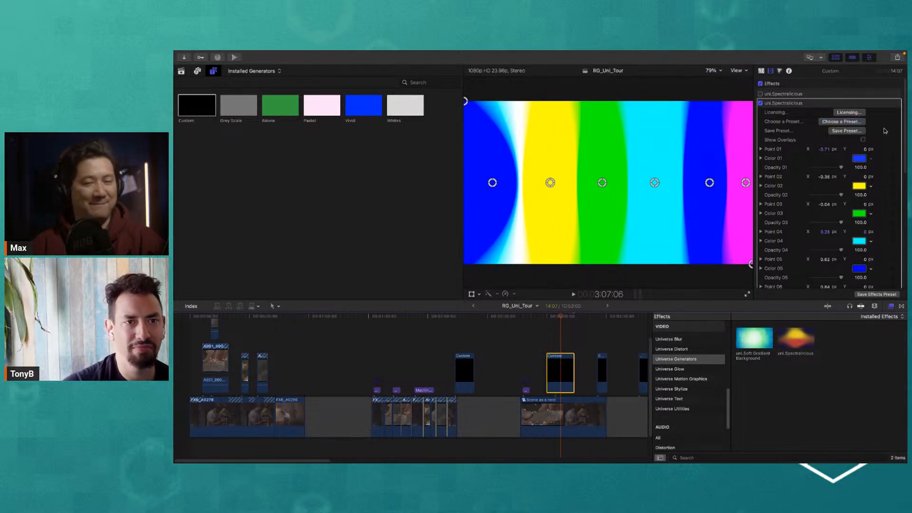
pyautogui.doubleClick(789, 103)
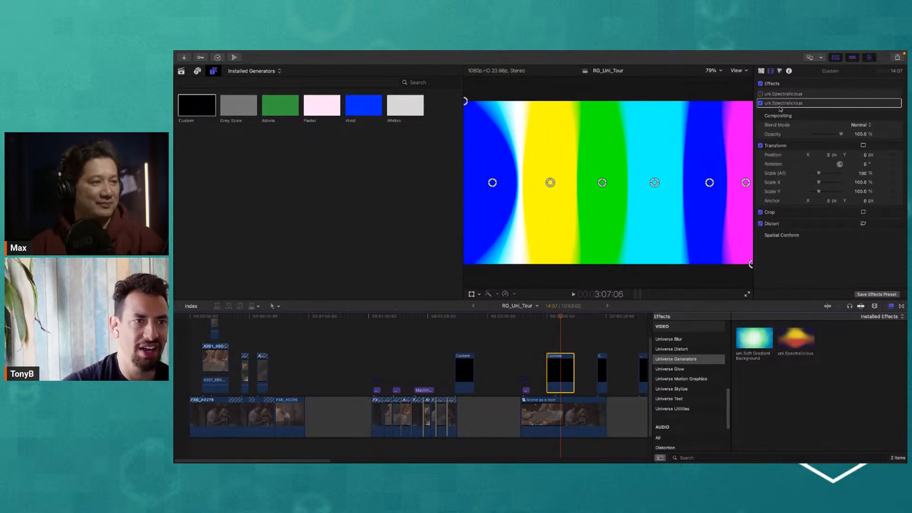
pyautogui.click(759, 104)
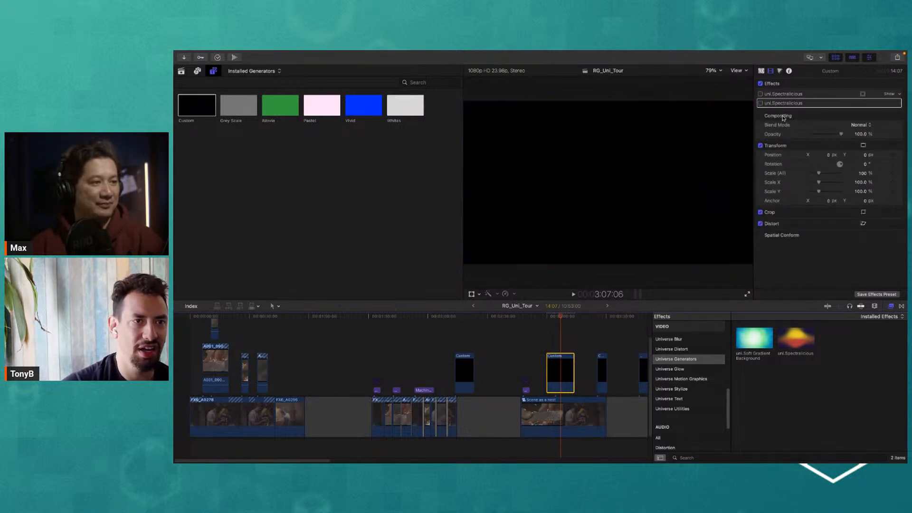
pyautogui.click(760, 94)
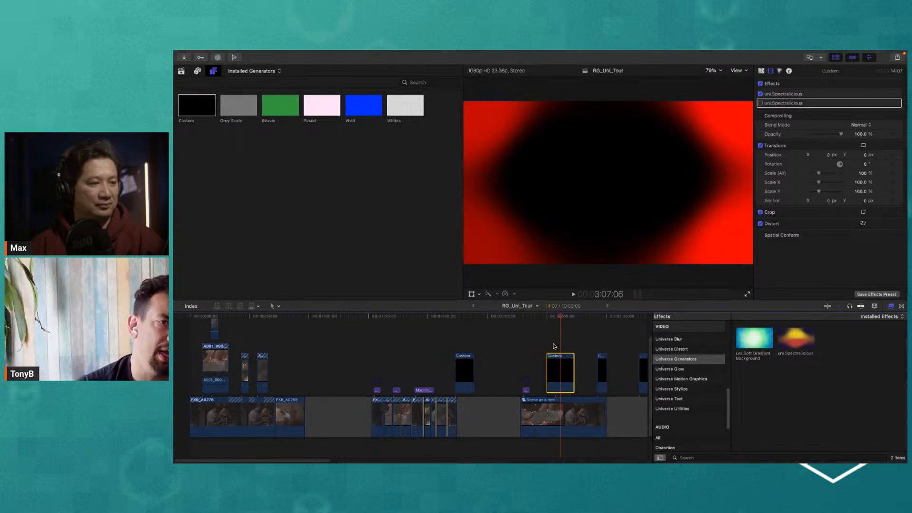
# - Set the Custom solid's compositing opacity to 30%
pyautogui.click(860, 134)
pyautogui.write('30')
pyautogui.press('Return')
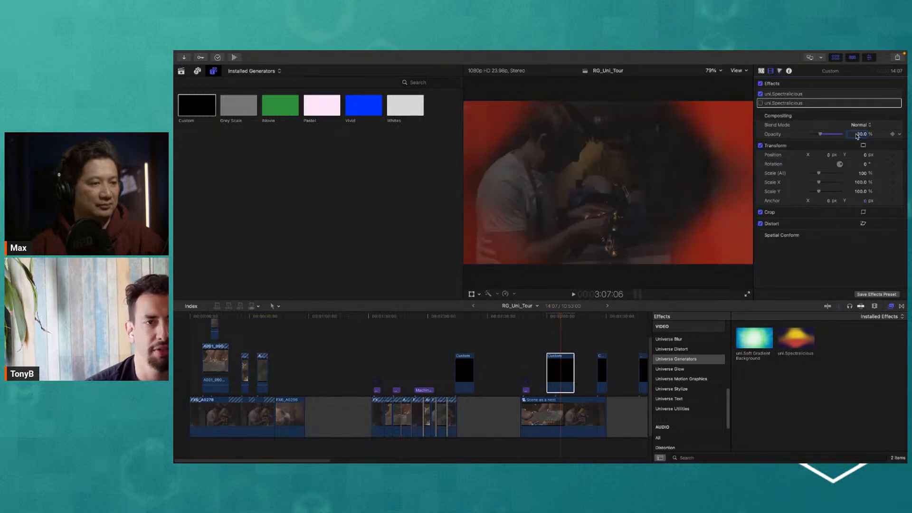
# - Try the Add and Overlay compositing blend modes on the Custom solid and settle on Soft Light
pyautogui.click(853, 127)
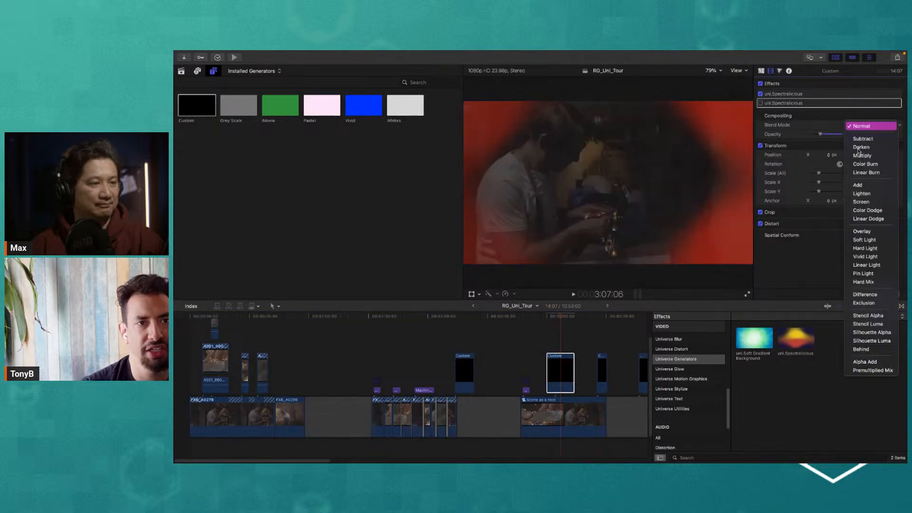
pyautogui.click(861, 185)
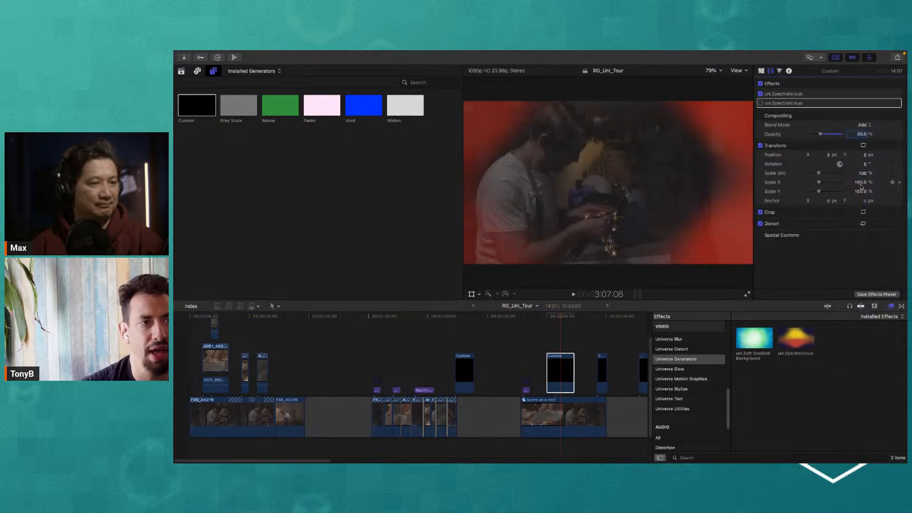
pyautogui.click(860, 126)
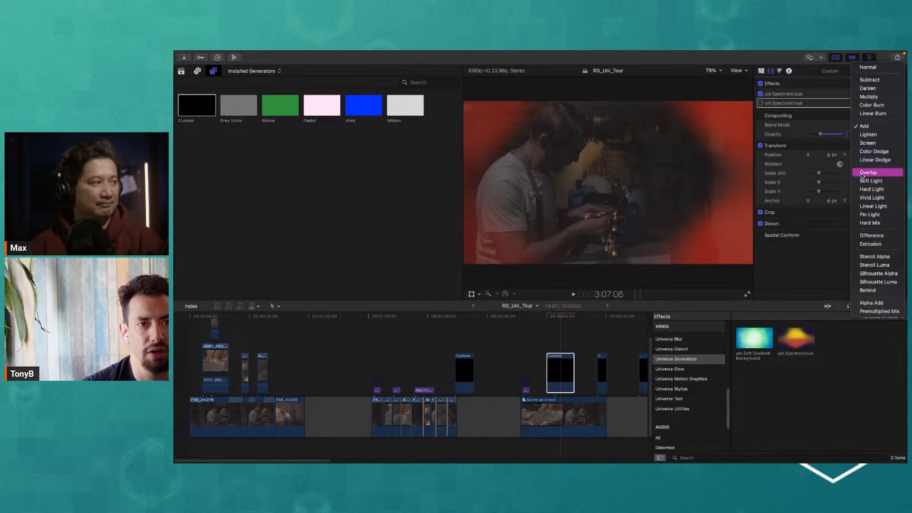
pyautogui.click(862, 173)
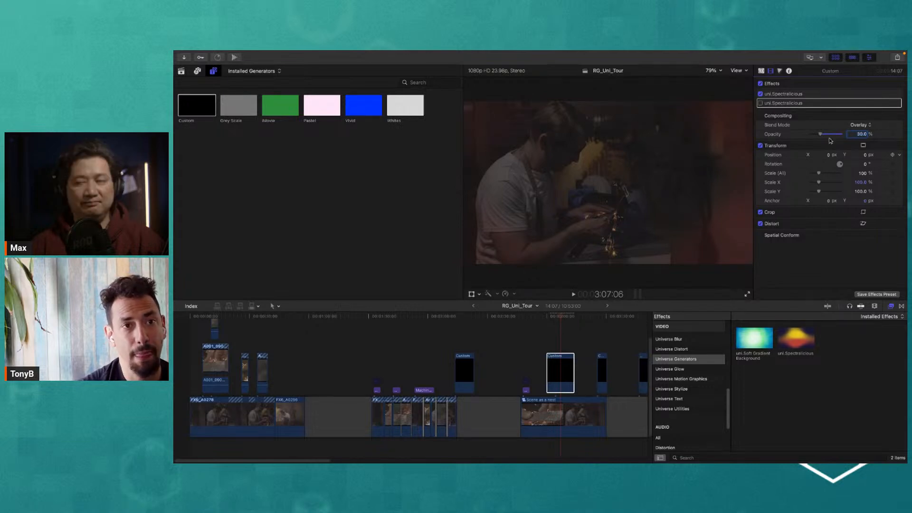
pyautogui.click(860, 125)
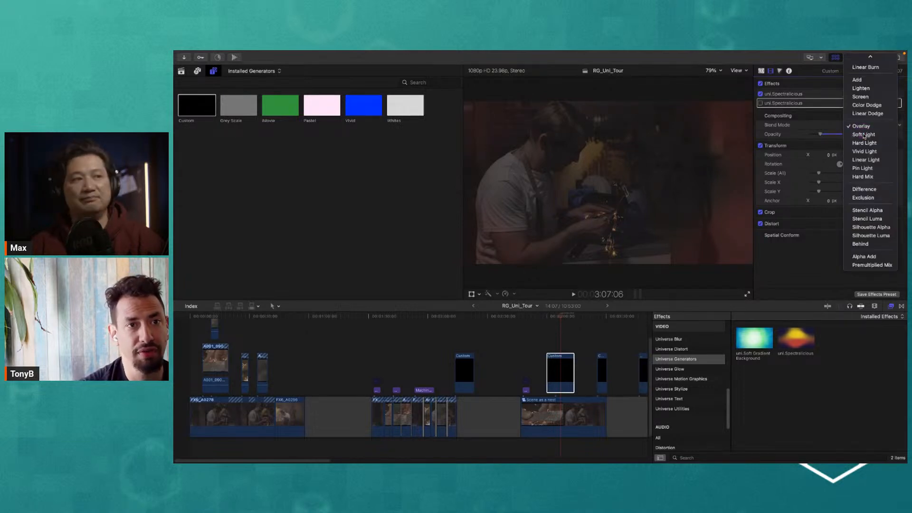
pyautogui.click(864, 135)
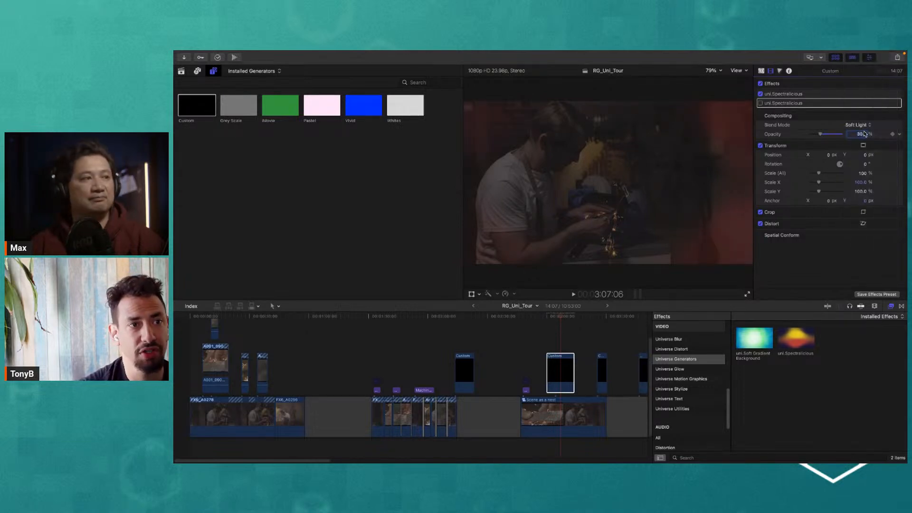
# - Expand the enabled uni.Spectralicious effect, set its Post Exposure to 0.73, and play the Custom clip up to 3:11:12
pyautogui.click(556, 318)
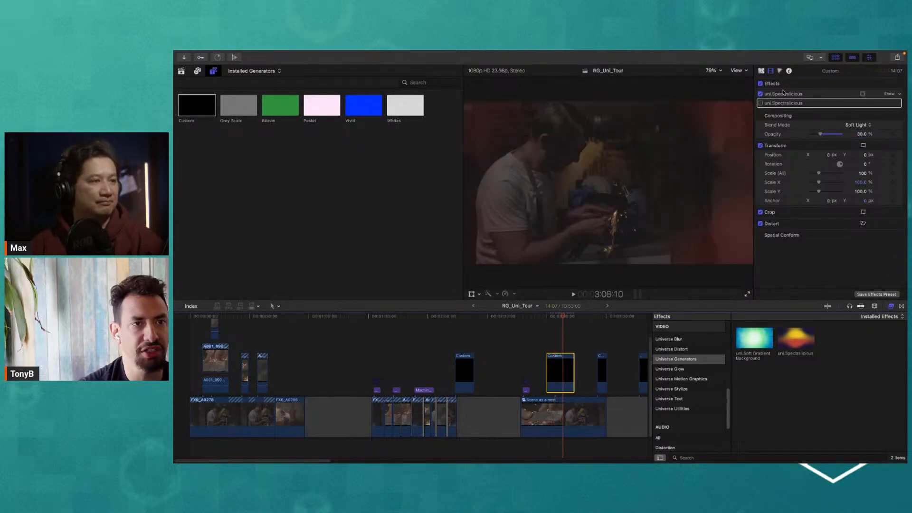
pyautogui.click(889, 94)
pyautogui.click(892, 94)
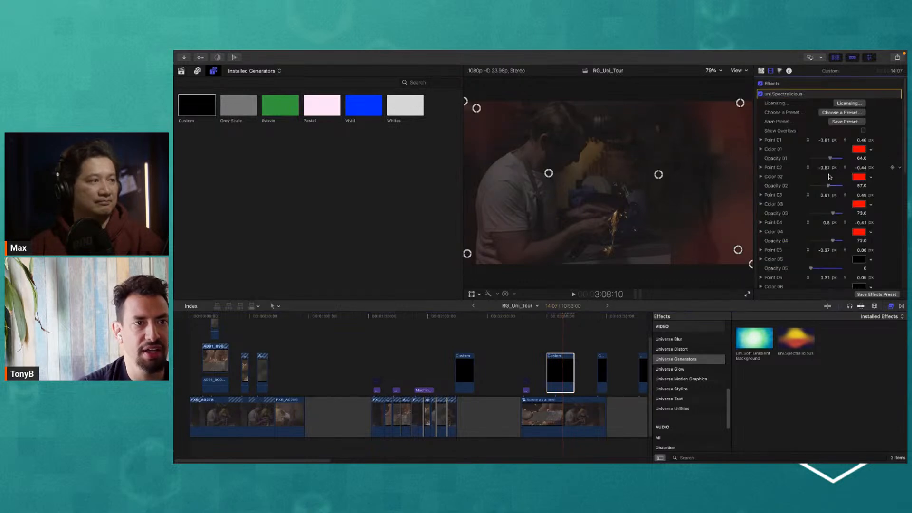
pyautogui.scroll(-5, 810, 214)
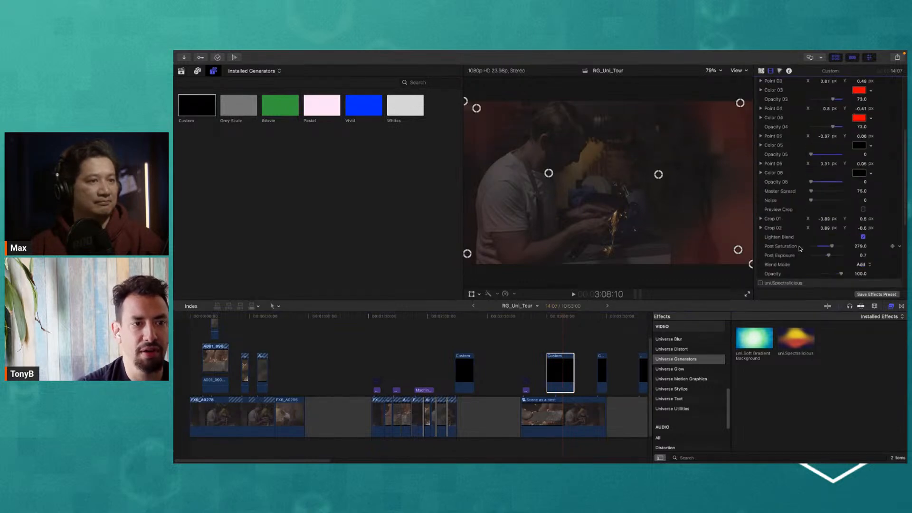
pyautogui.moveTo(829, 257); pyautogui.dragTo(828, 260)
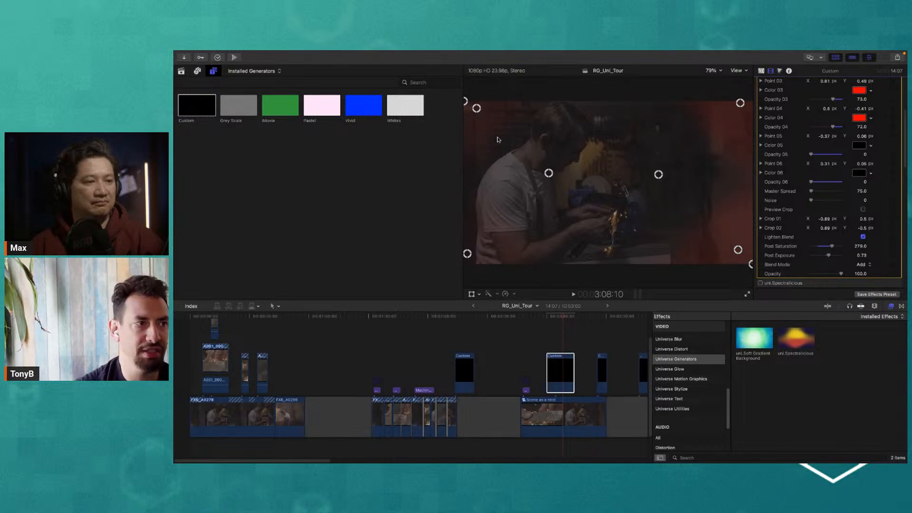
pyautogui.click(558, 324)
pyautogui.press('space')
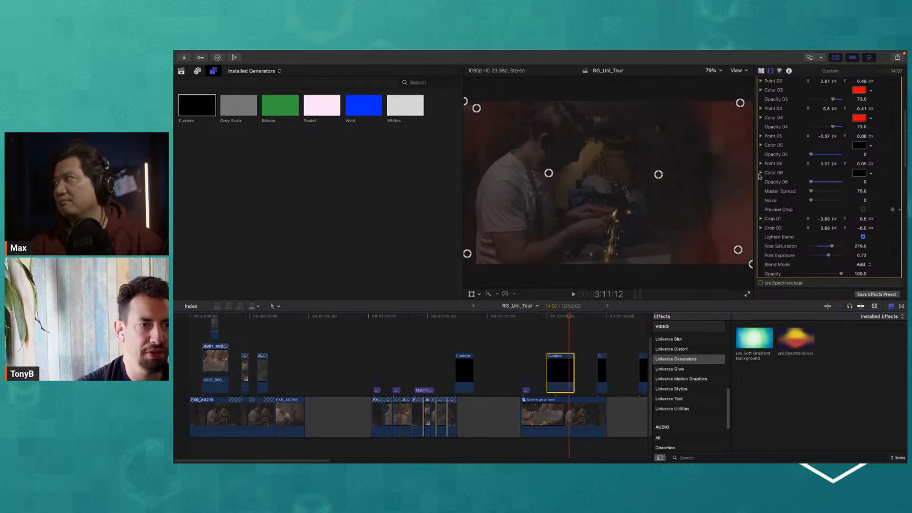
# - Compare the parameters of the two uni.Spectralicious effects, ending with the enabled one collapsed and the disabled one's settings in view
pyautogui.scroll(5, 828, 218)
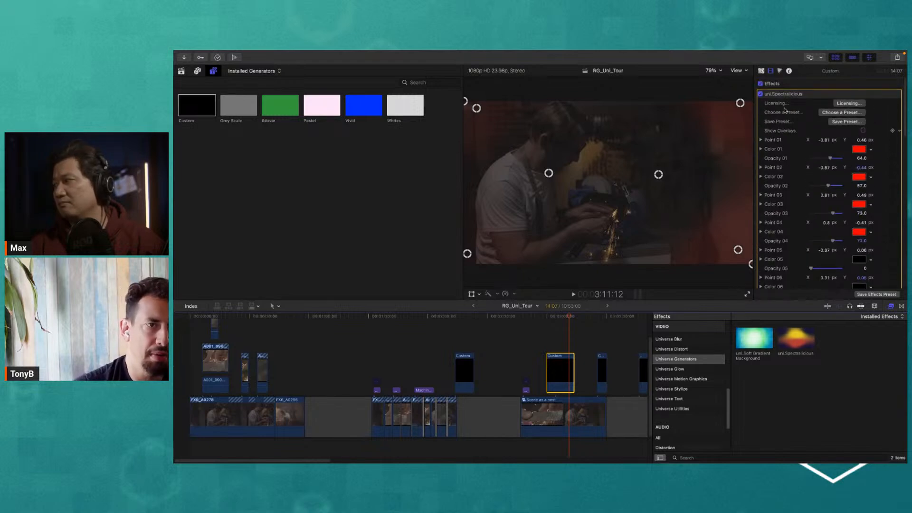
pyautogui.click(889, 93)
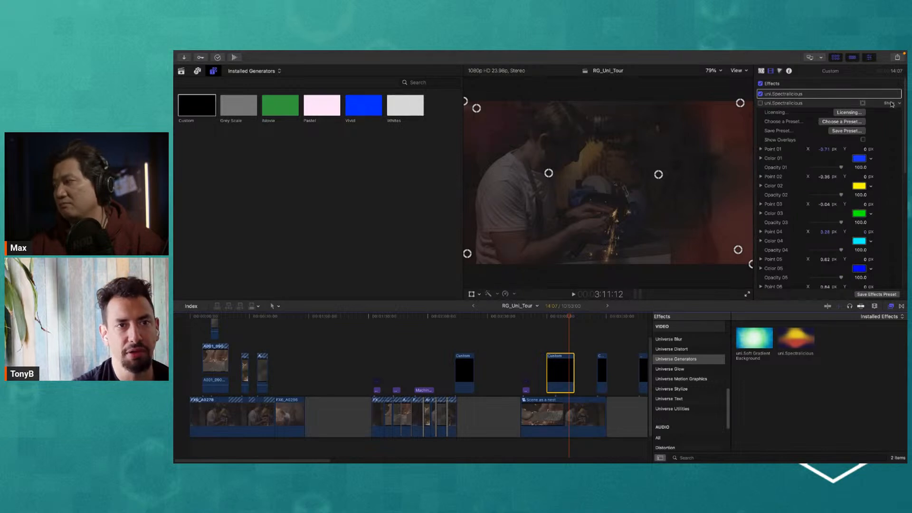
pyautogui.press('super+z')
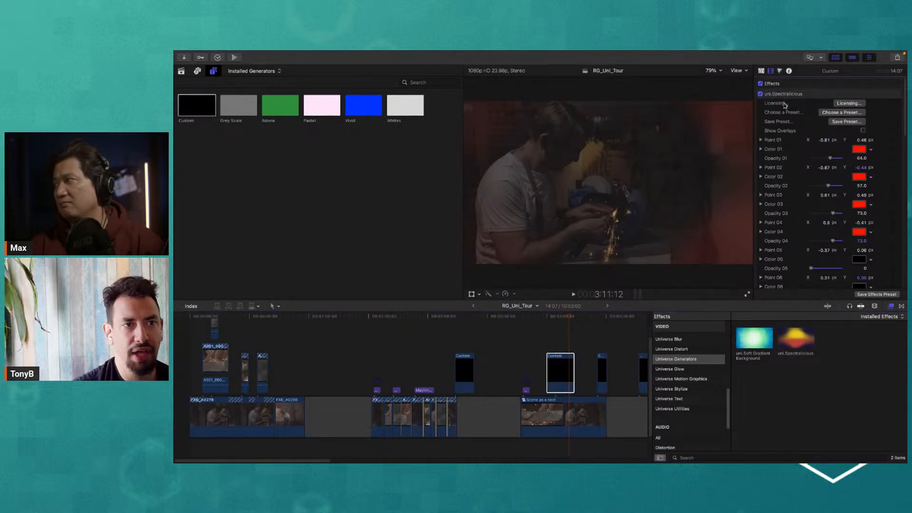
pyautogui.click(889, 94)
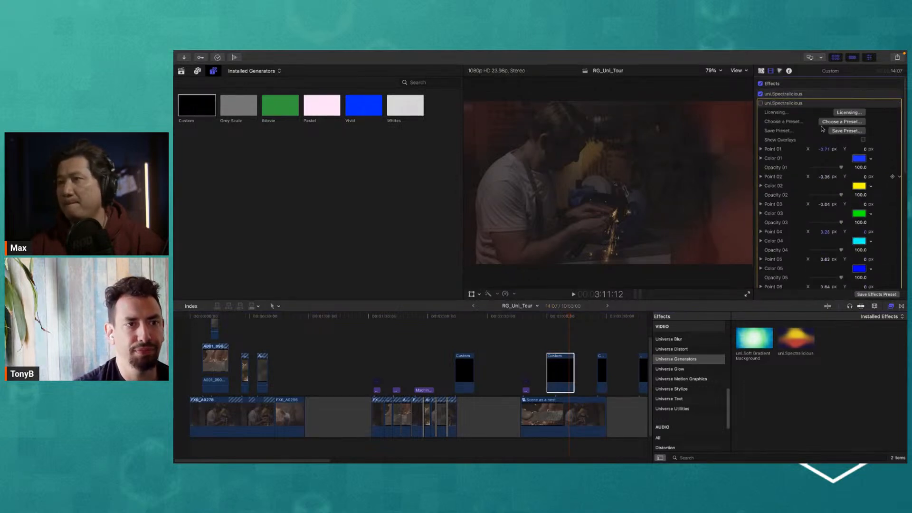
# - Move the playhead to the uni.Carousel clip and enlarge the timeline around it, stopping at 4:38:20
pyautogui.click(586, 328)
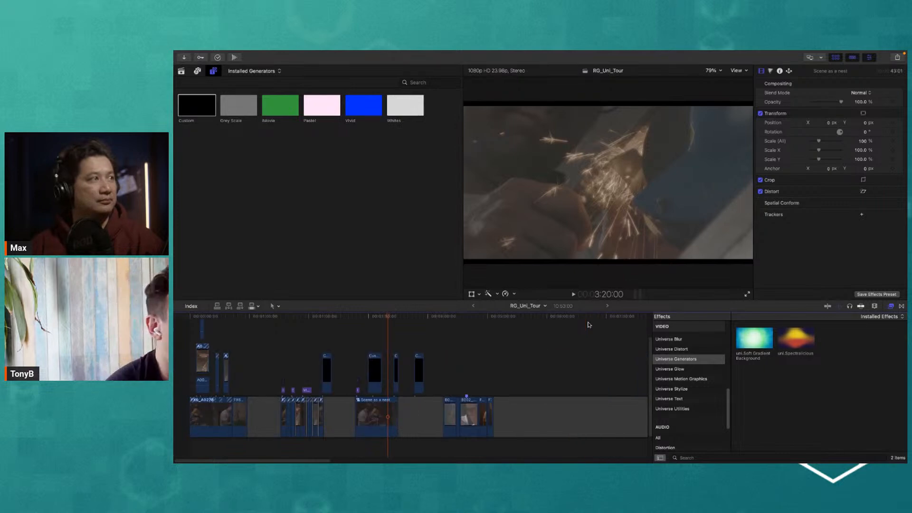
pyautogui.click(467, 318)
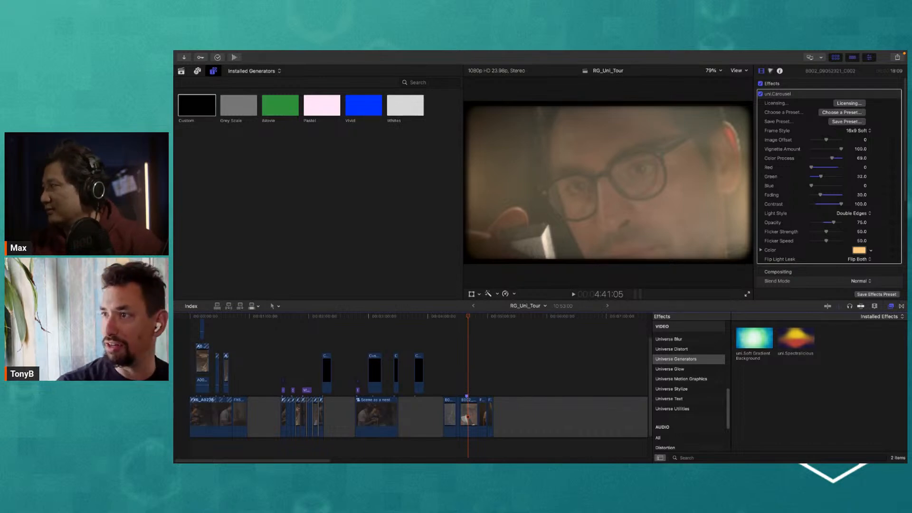
pyautogui.click(465, 317)
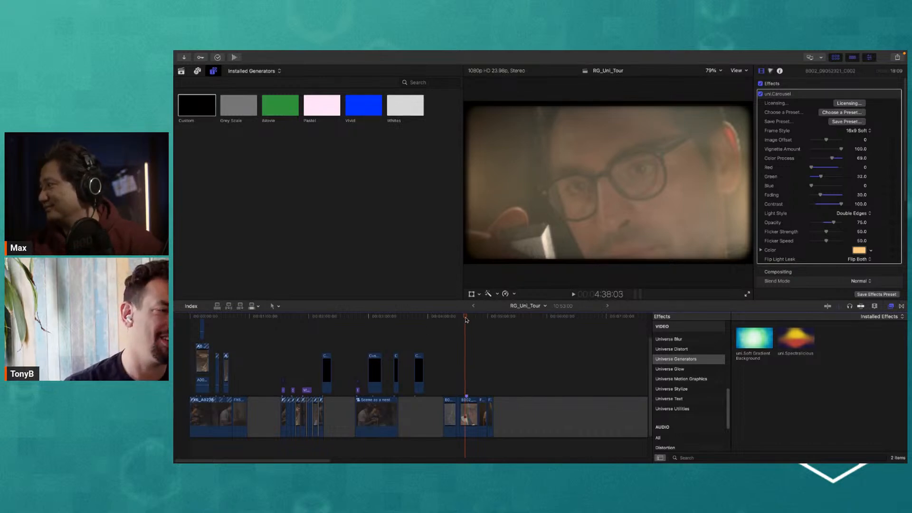
pyautogui.press('super+equal')
pyautogui.press('super+equal')
pyautogui.press('super+equal')
pyautogui.press('Up')
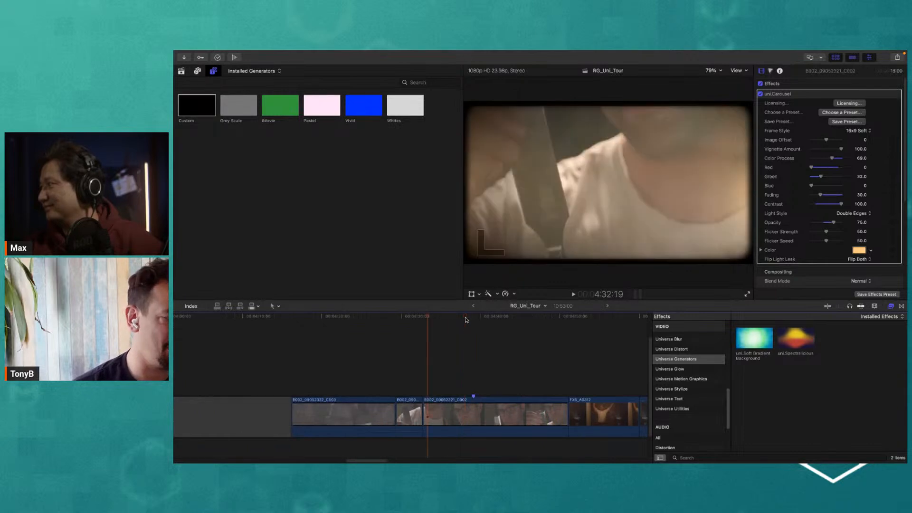
pyautogui.click(471, 317)
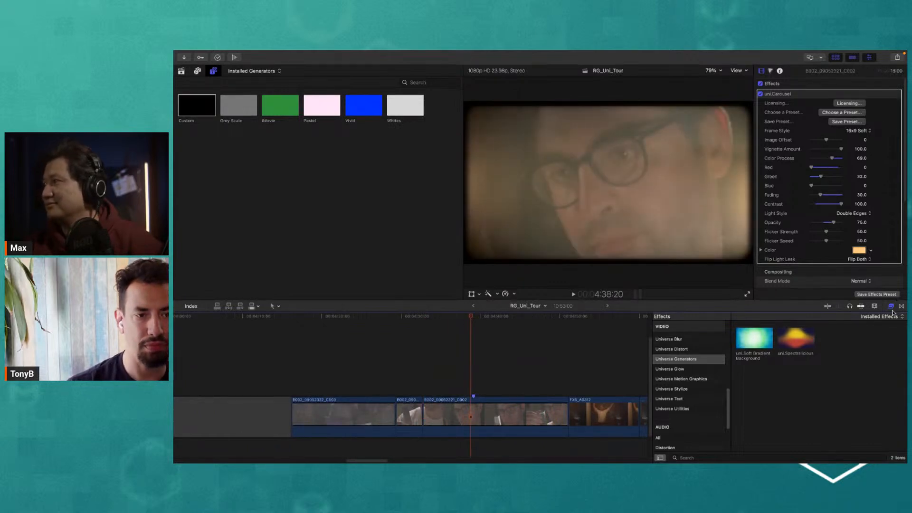
# - Select the uni.Carousel clip and browse the Universe Glow, Motion Graphics and Stylize effects, previewing uni.ChromaTown and uni.Sketchify on it
pyautogui.click(502, 416)
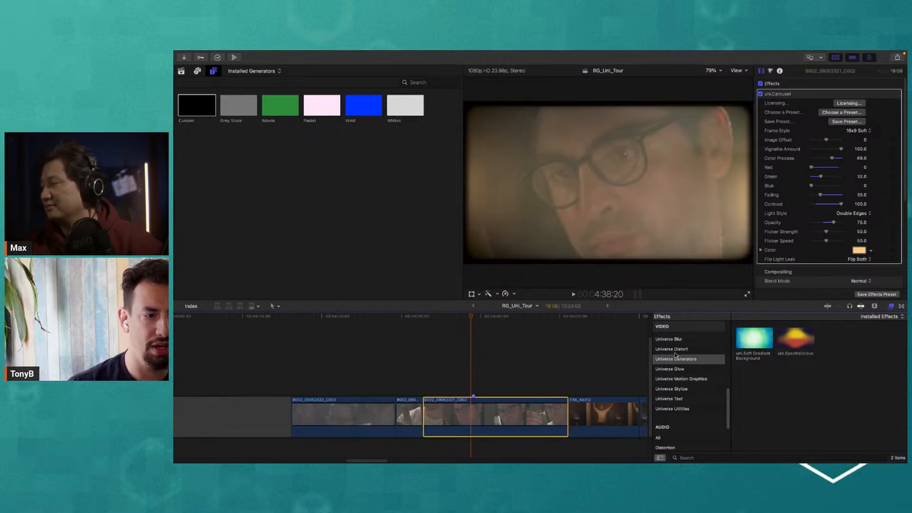
pyautogui.click(676, 368)
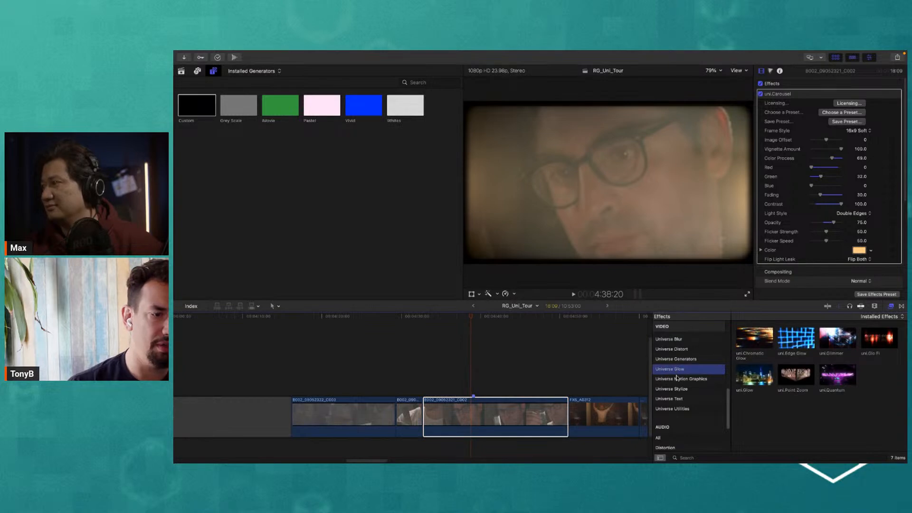
pyautogui.click(678, 379)
pyautogui.click(680, 388)
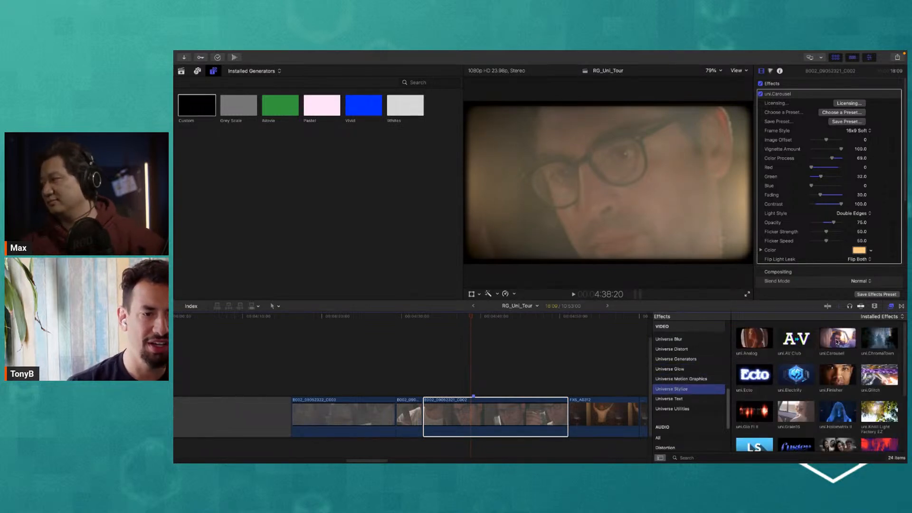
pyautogui.click(878, 344)
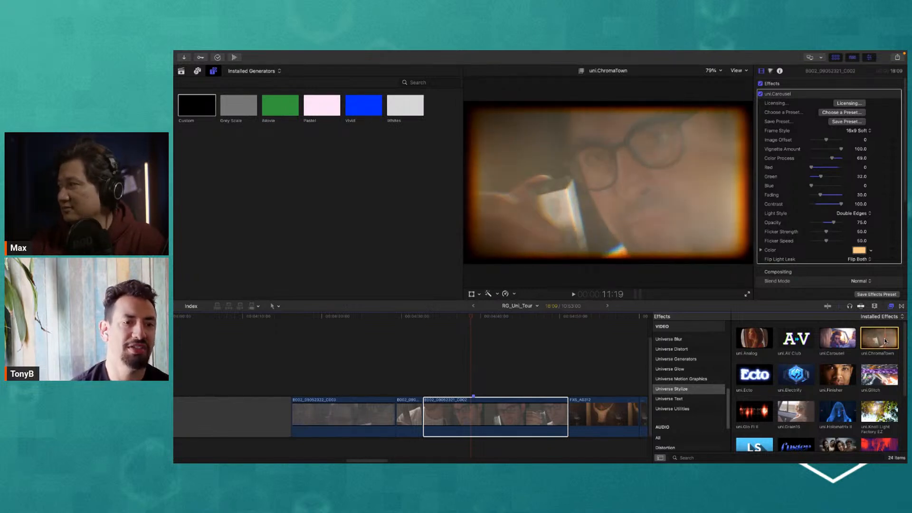
pyautogui.scroll(-2, 886, 342)
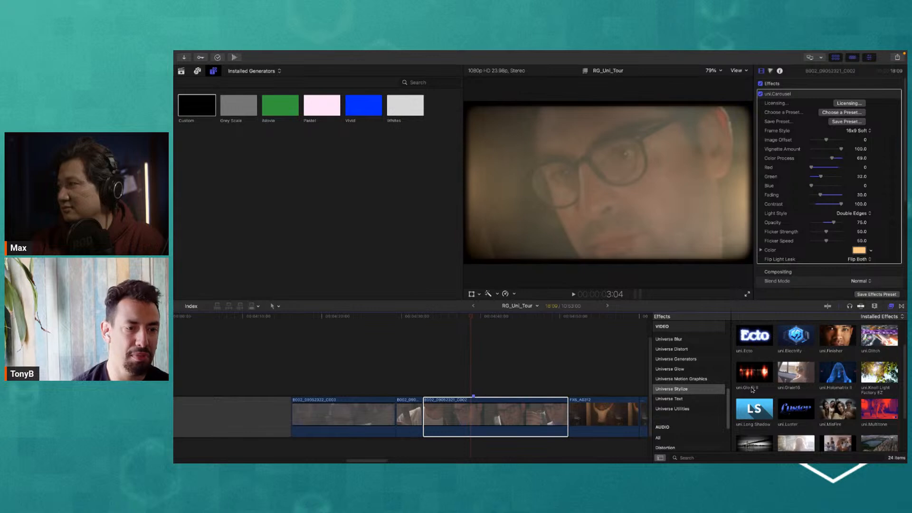
pyautogui.scroll(-2, 759, 389)
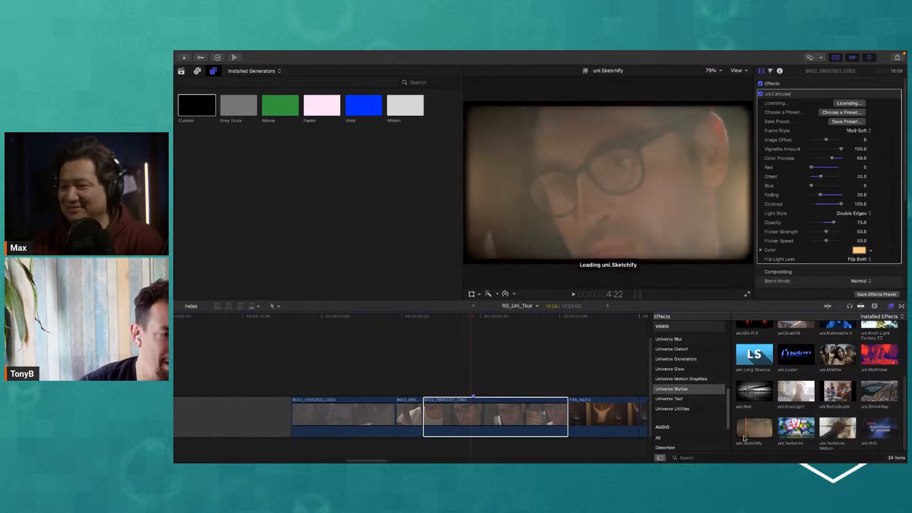
pyautogui.scroll(6, 774, 439)
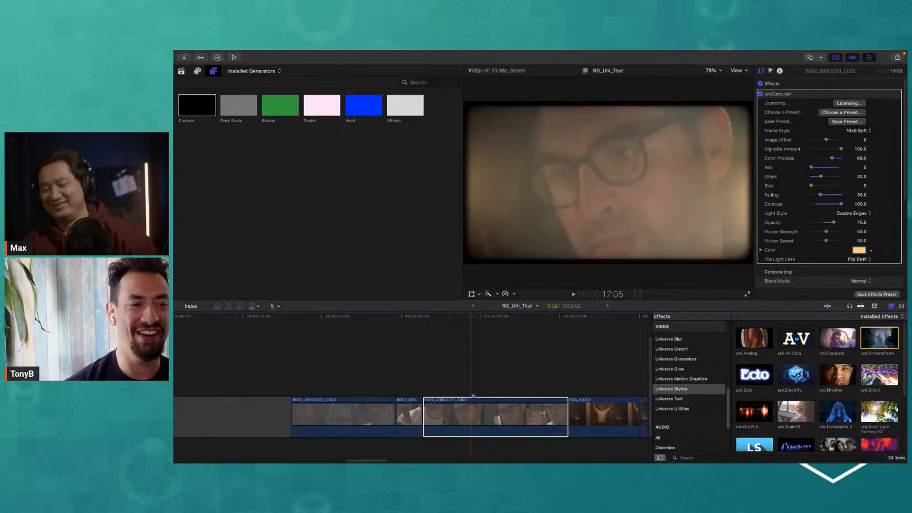
pyautogui.scroll(-2, 747, 385)
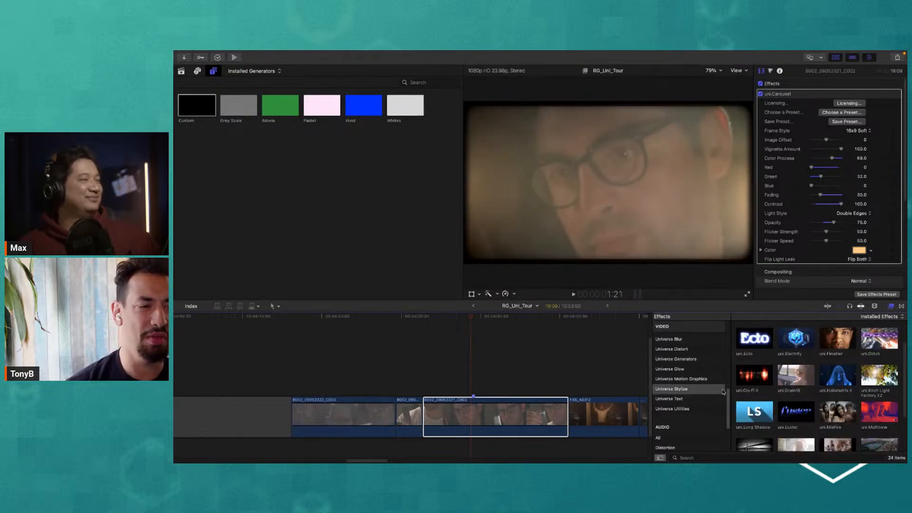
# - Set the uni.Carousel clip's Camera LUT to None and view the footage at 4:44:05
pyautogui.click(514, 339)
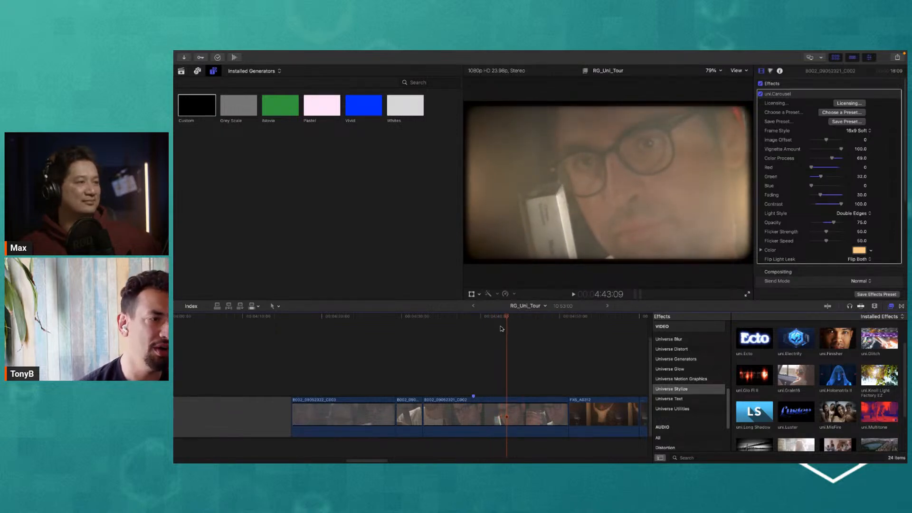
pyautogui.click(499, 316)
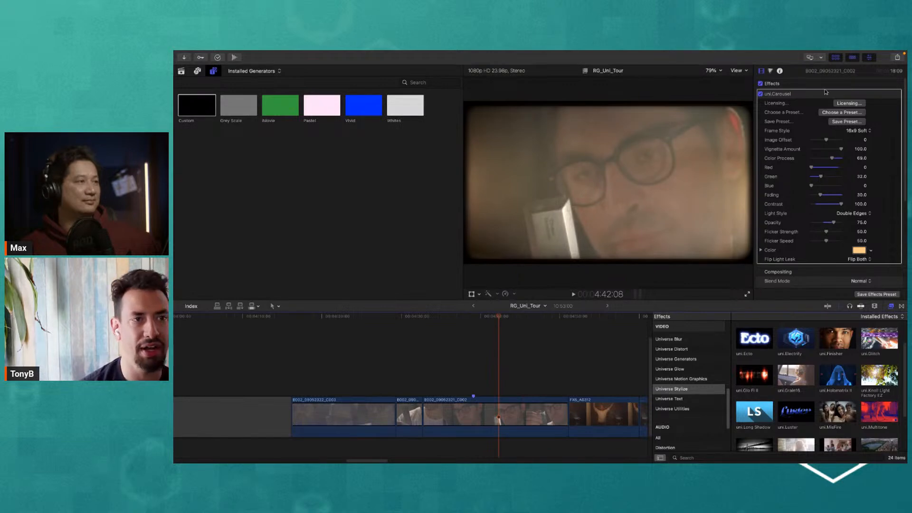
pyautogui.click(780, 71)
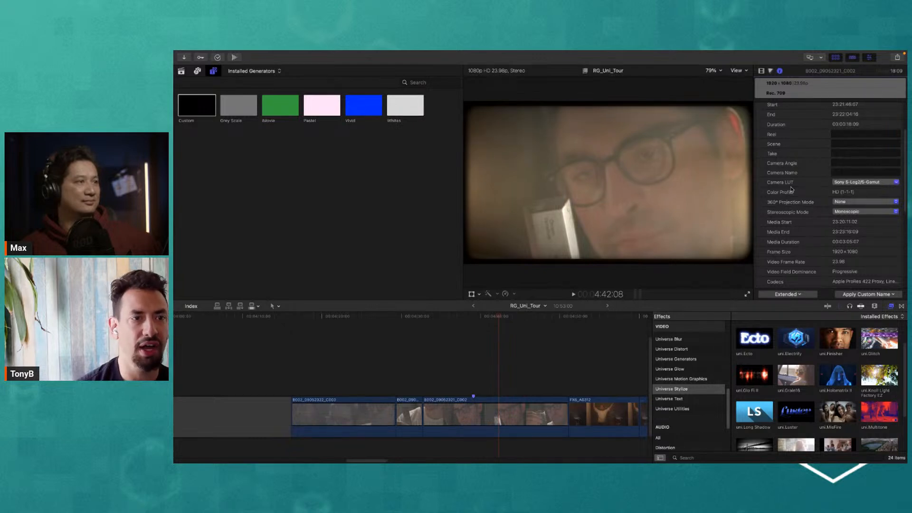
pyautogui.click(839, 183)
pyautogui.click(840, 192)
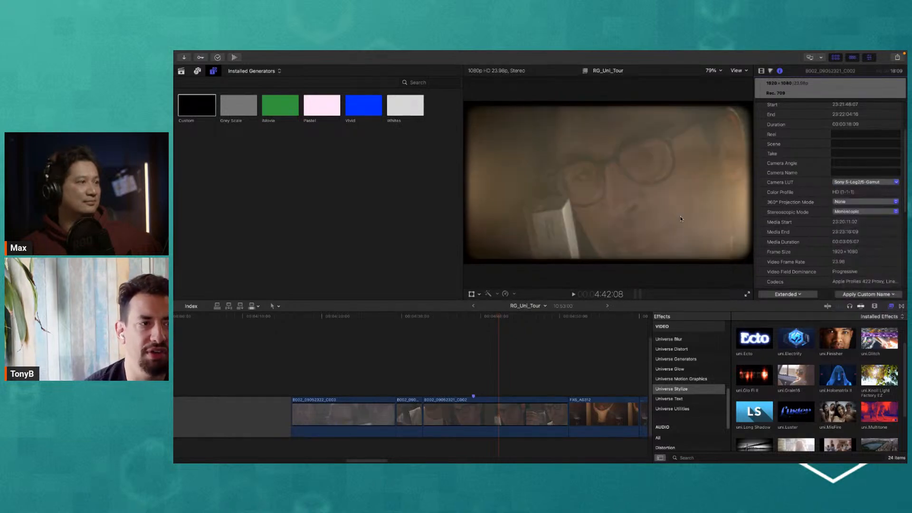
pyautogui.moveTo(500, 318)
pyautogui.mouseDown()
pyautogui.moveTo(510, 318)
pyautogui.moveTo(480, 318)
pyautogui.moveTo(518, 333)
pyautogui.moveTo(499, 321)
pyautogui.moveTo(515, 321)
pyautogui.mouseUp()
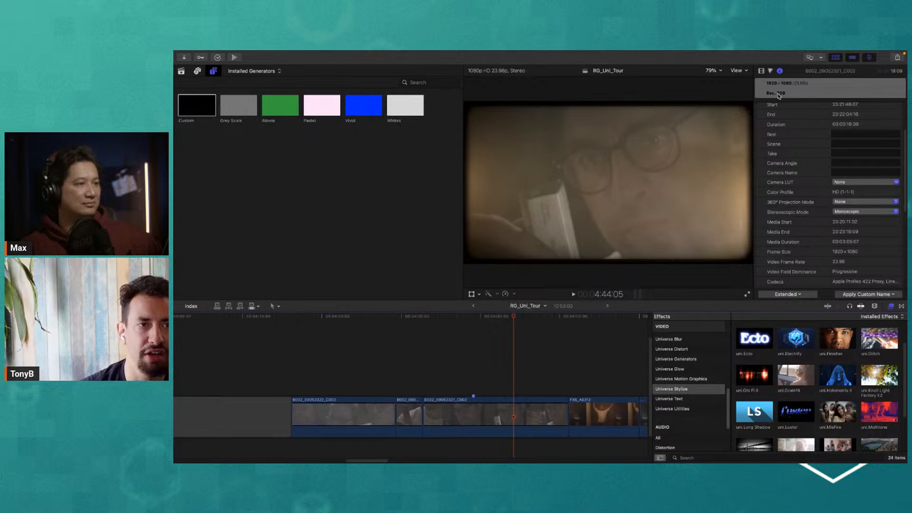
# - Try the Canon Log camera LUT on the clip, settle on Sony S-Log3/S-Gamut3, and view the footage at 4:43:10
pyautogui.click(857, 184)
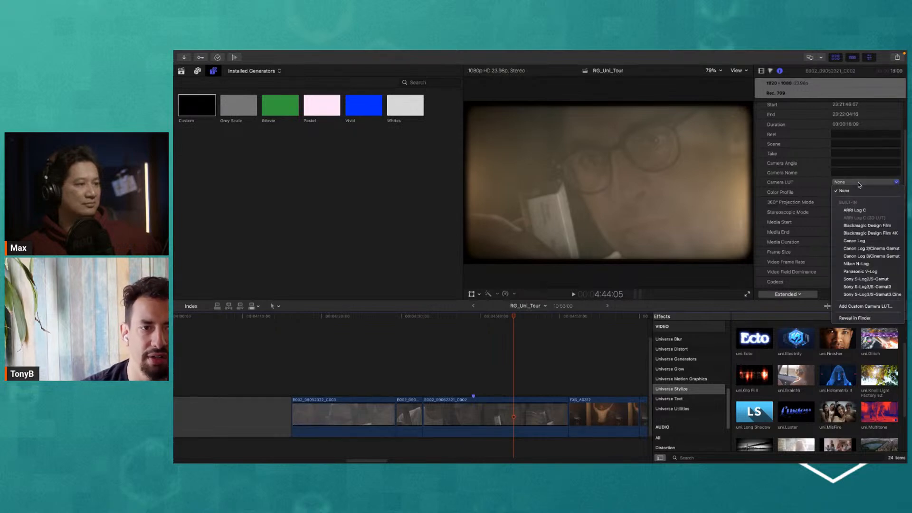
pyautogui.click(875, 243)
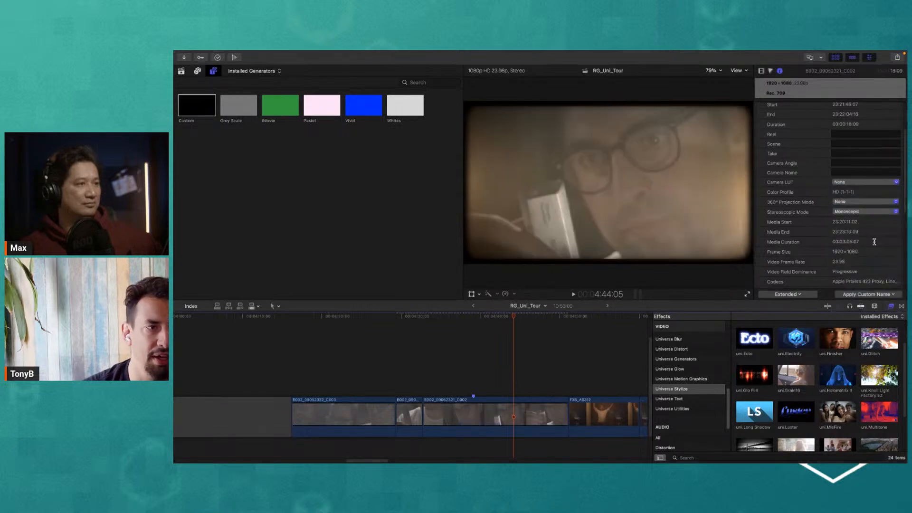
pyautogui.click(867, 184)
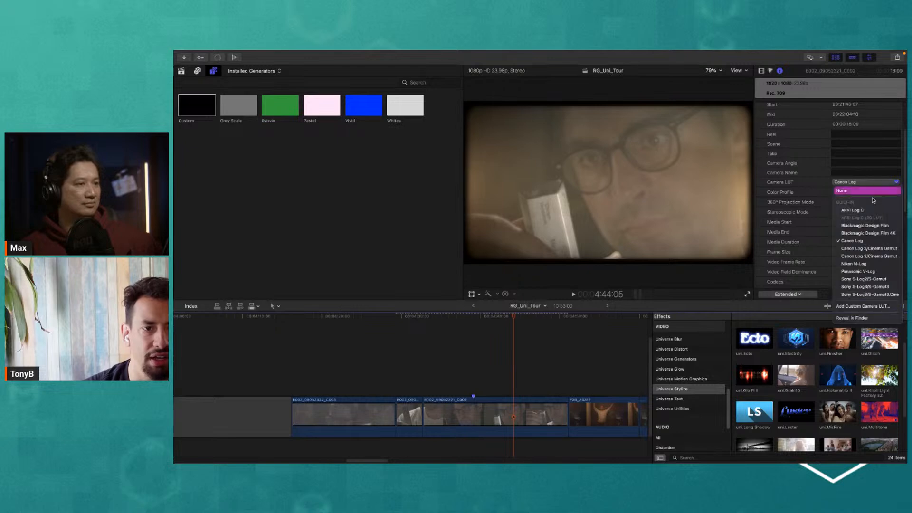
pyautogui.click(878, 287)
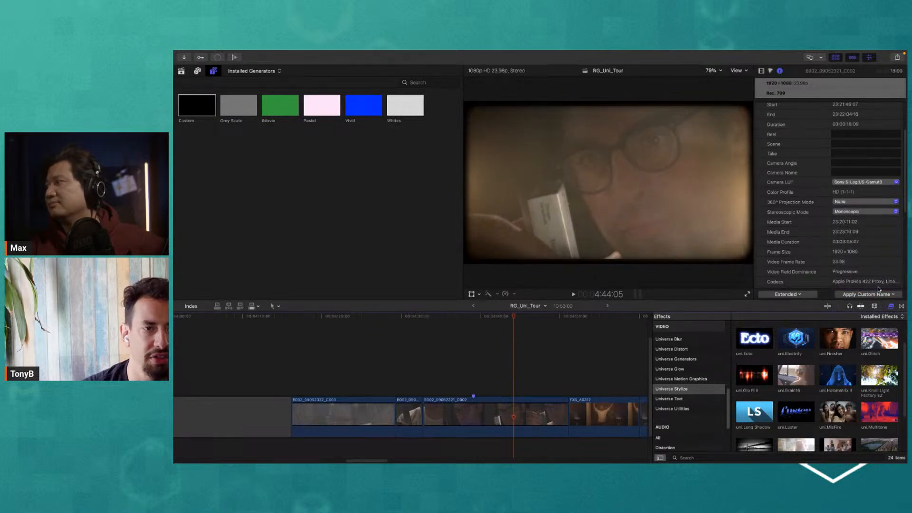
pyautogui.click(510, 317)
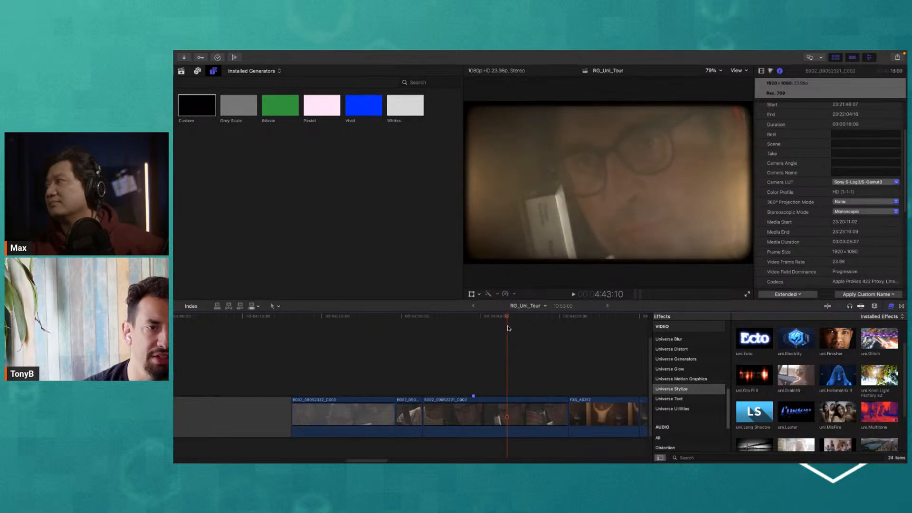
# - Try the ARRI Log C camera LUT, return to Sony S-Log3/S-Gamut3, and view the footage at 4:45:07
pyautogui.click(880, 182)
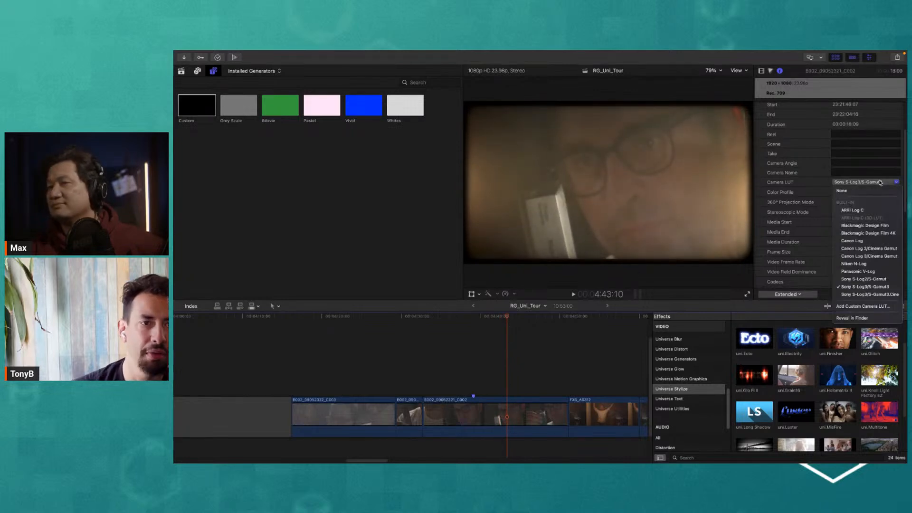
pyautogui.click(880, 213)
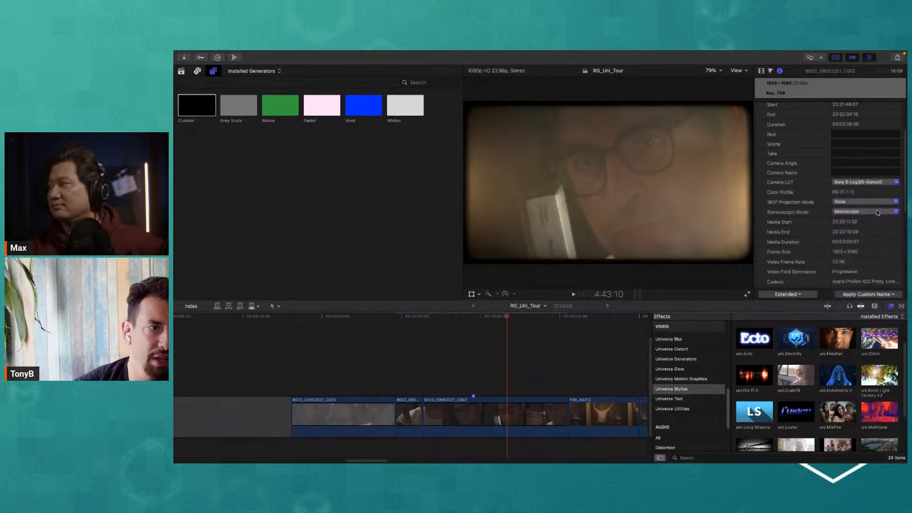
pyautogui.click(877, 182)
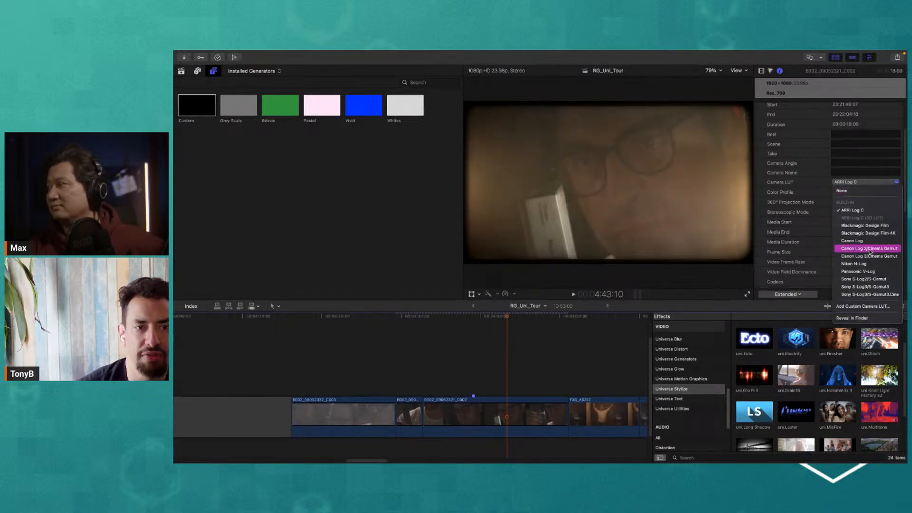
pyautogui.click(869, 286)
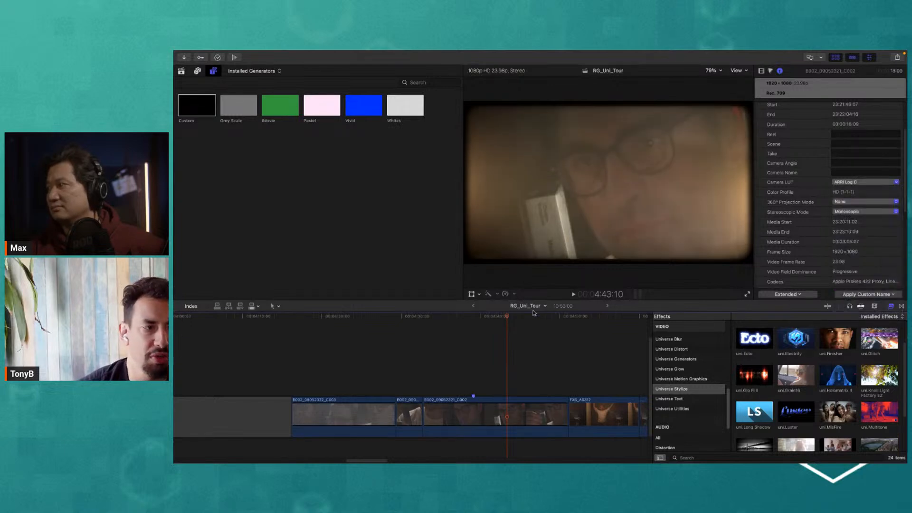
pyautogui.moveTo(512, 317); pyautogui.dragTo(529, 351)
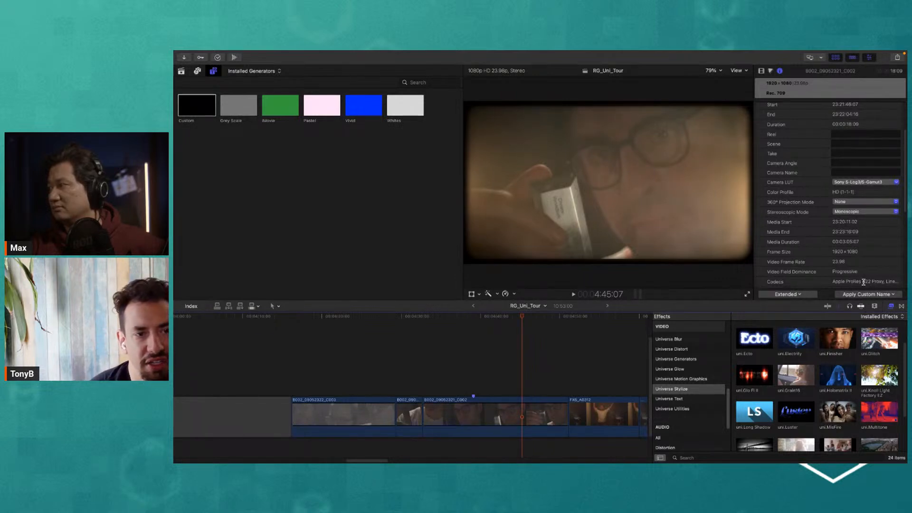
# - Review the available camera LUT options without changing the selection, view the clip at 4:42:20, and fit the whole timeline in view
pyautogui.click(859, 184)
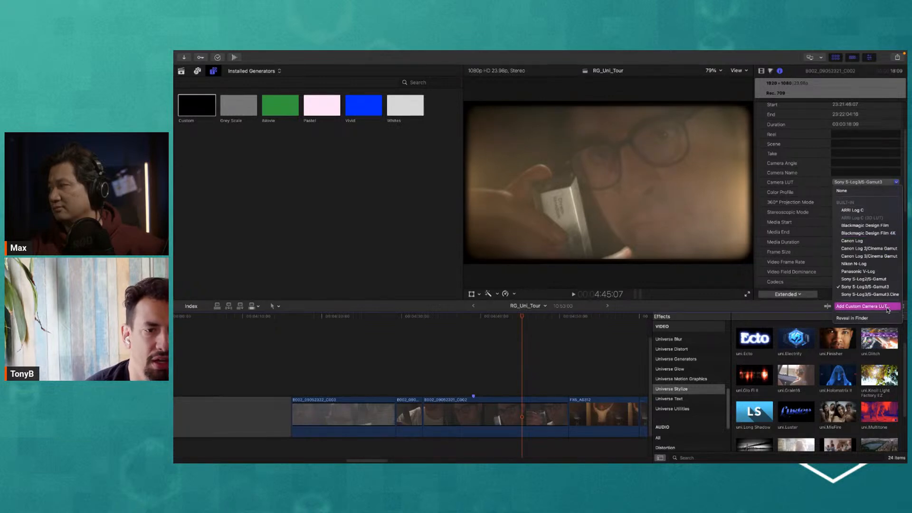
pyautogui.click(811, 183)
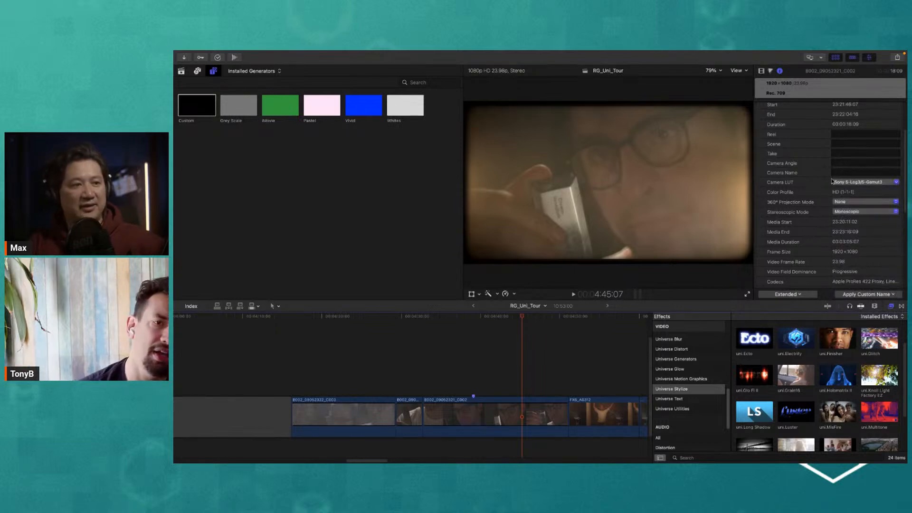
pyautogui.click(504, 318)
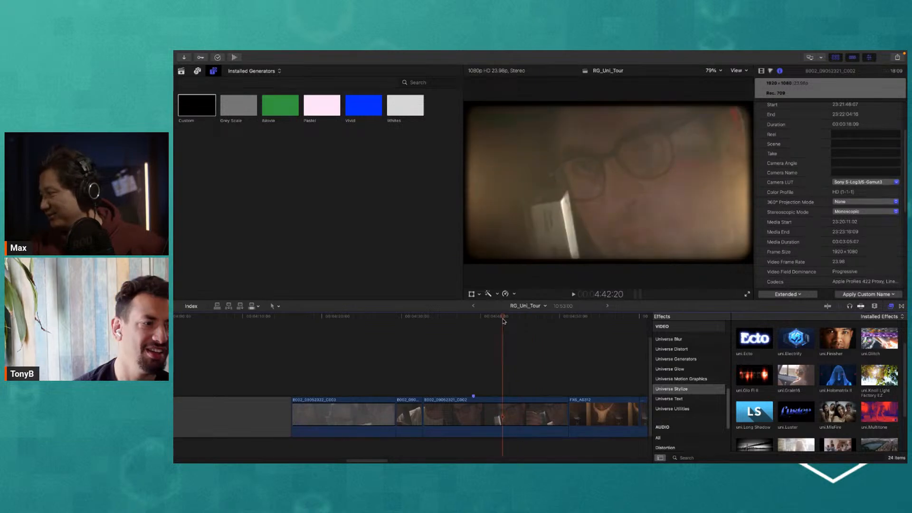
pyautogui.hotkey('shift', 'z')
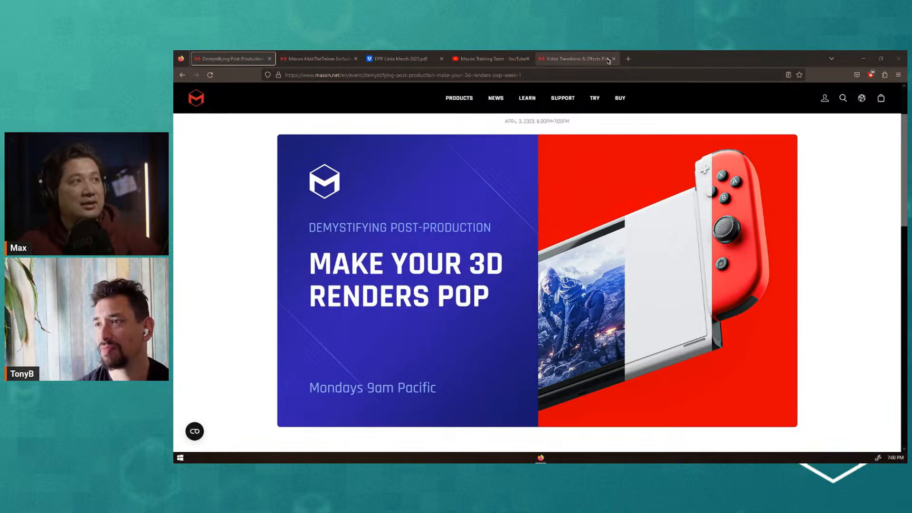
# - In the browser, show the Maxon Training Team YouTube channel and return to the Demystifying Post-Production event page
pyautogui.click(490, 58)
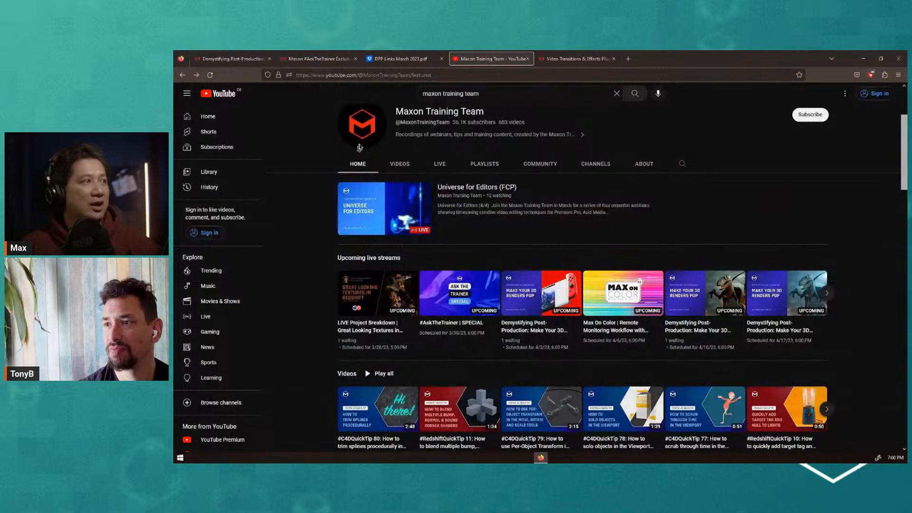
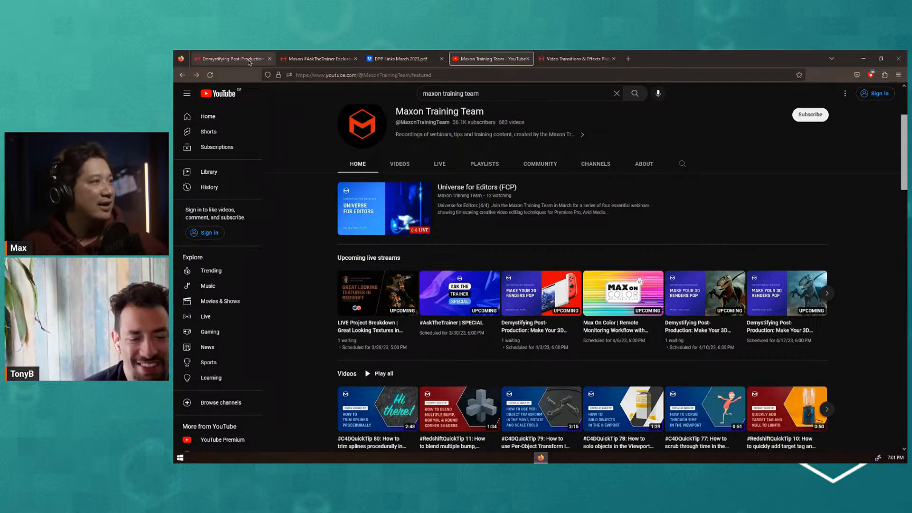
pyautogui.click(249, 62)
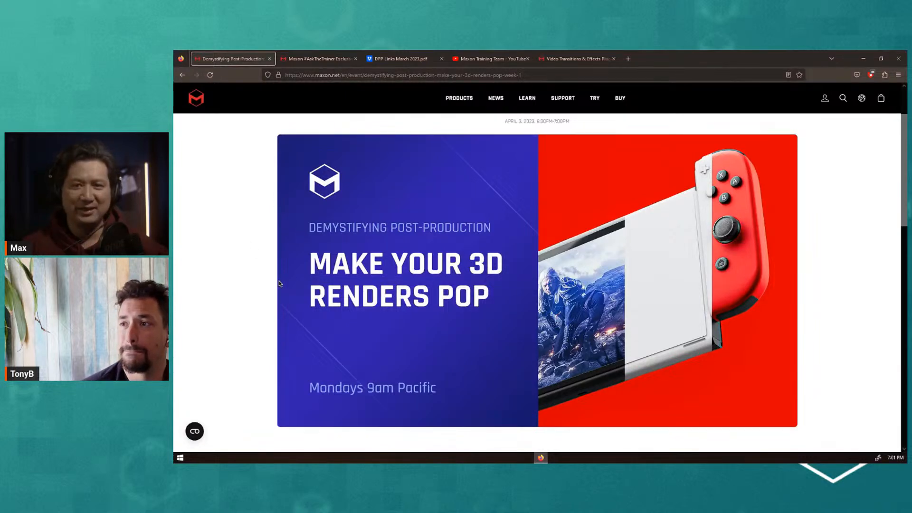
# - Skim the Make Your 3D Renders Pop event page, return to the Maxon Events listing, and look through the upcoming events
pyautogui.scroll(-5, 279, 283)
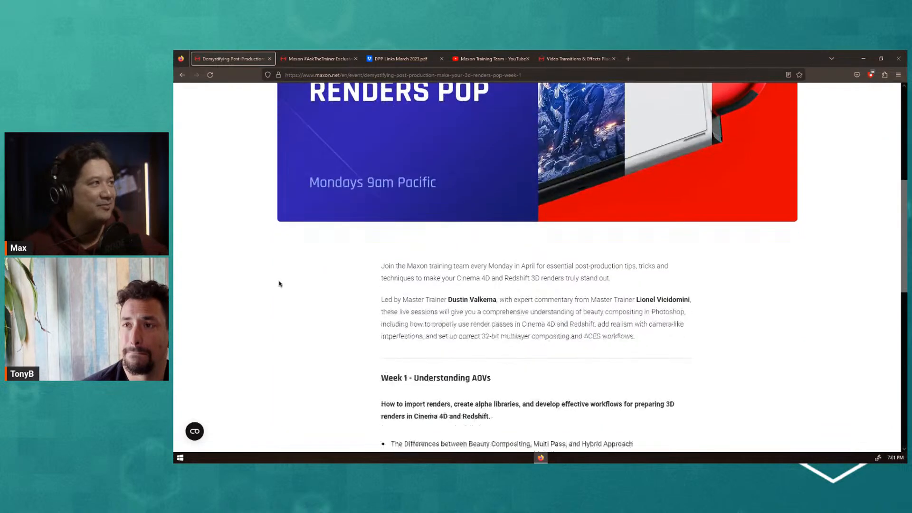
pyautogui.scroll(6, 279, 283)
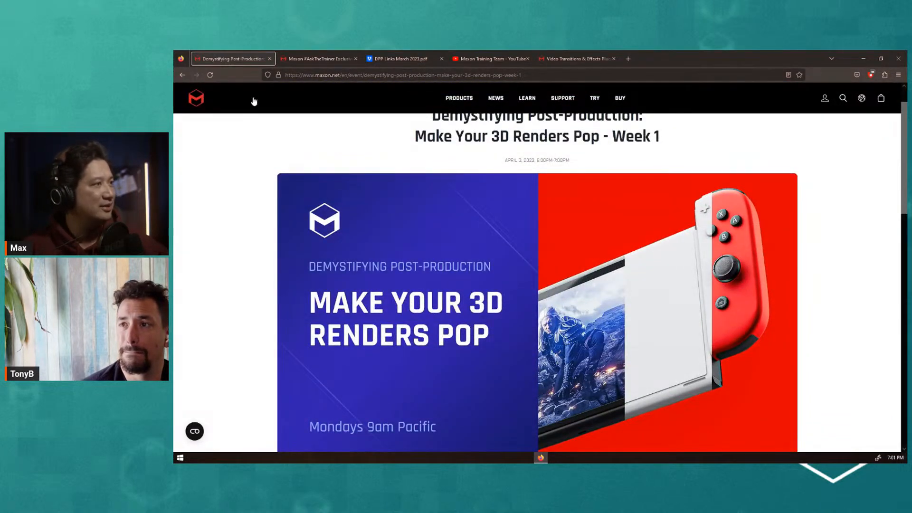
pyautogui.click(183, 75)
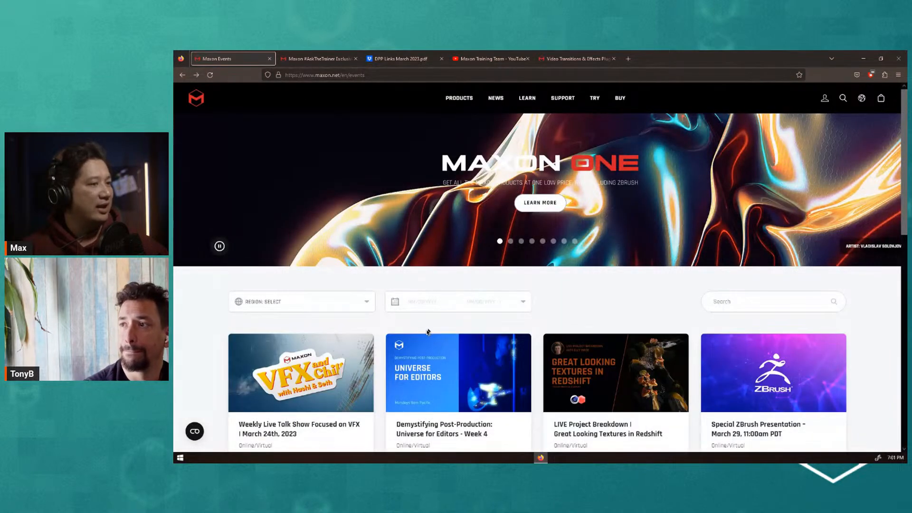
pyautogui.scroll(-2, 427, 335)
pyautogui.scroll(-4, 428, 334)
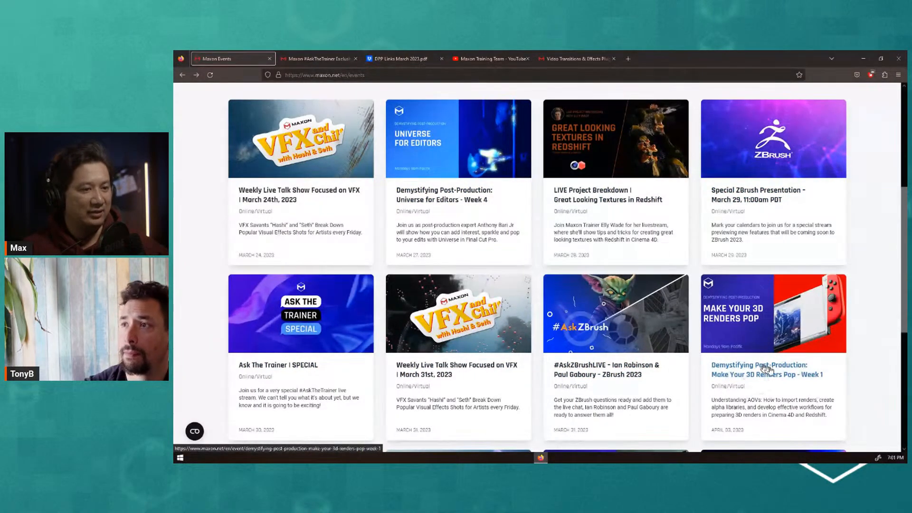
pyautogui.scroll(-1, 791, 388)
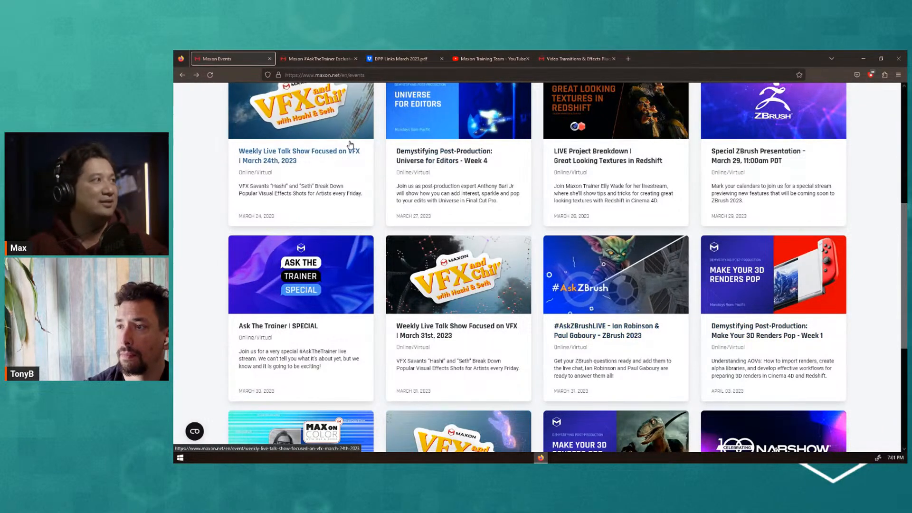
# - Show the DPP Links March 2023.pdf document and look through the items on the Maxon #AskTheTrainer Exclusive Wear store page
pyautogui.click(404, 59)
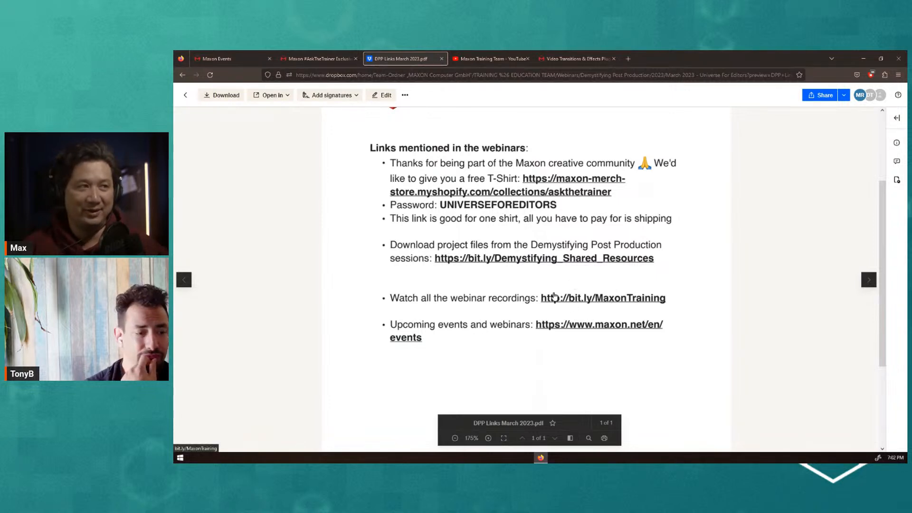
pyautogui.click(511, 58)
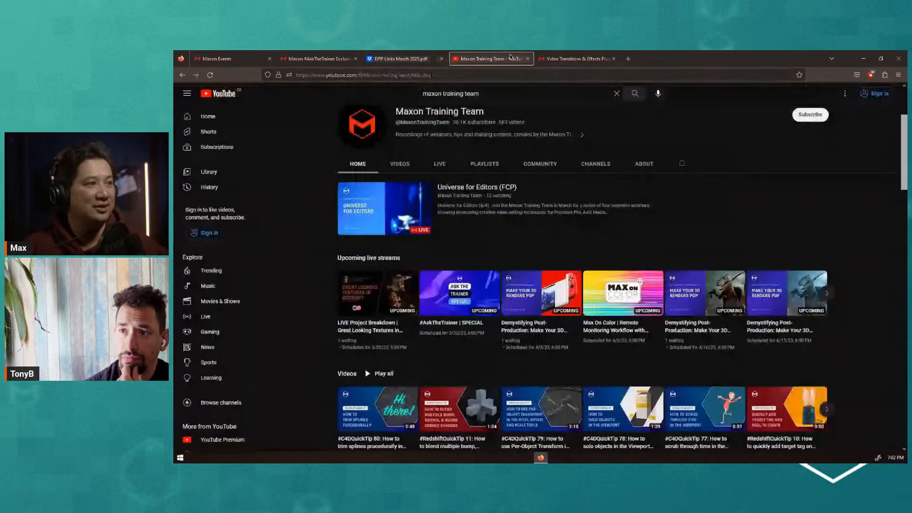
pyautogui.click(317, 58)
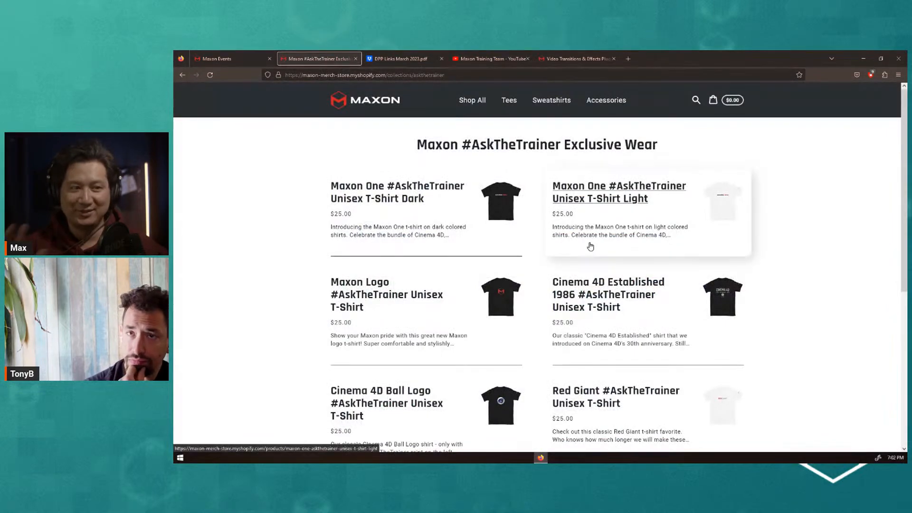
pyautogui.scroll(-4, 688, 379)
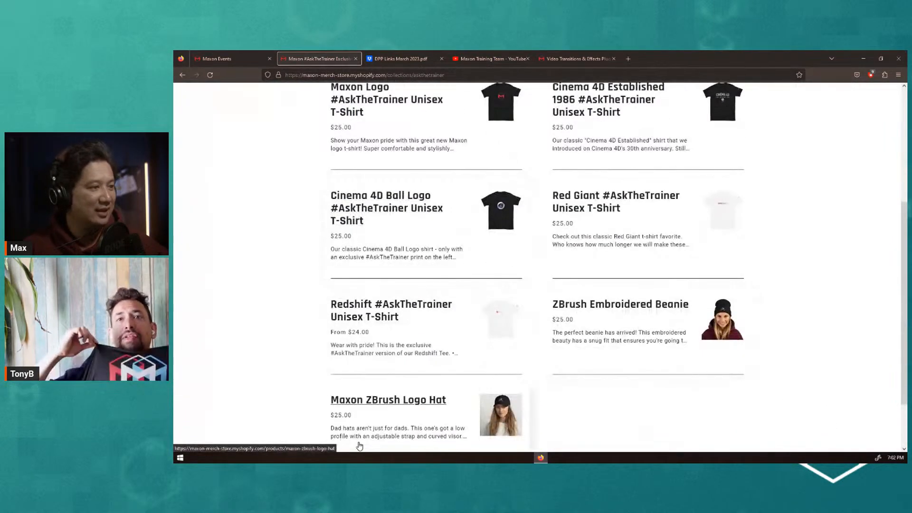
pyautogui.scroll(-2, 360, 445)
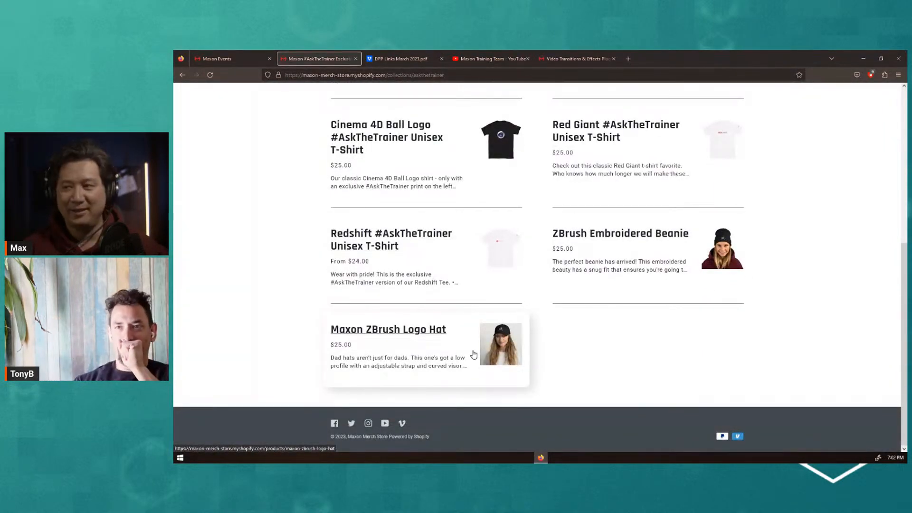
pyautogui.scroll(3, 475, 351)
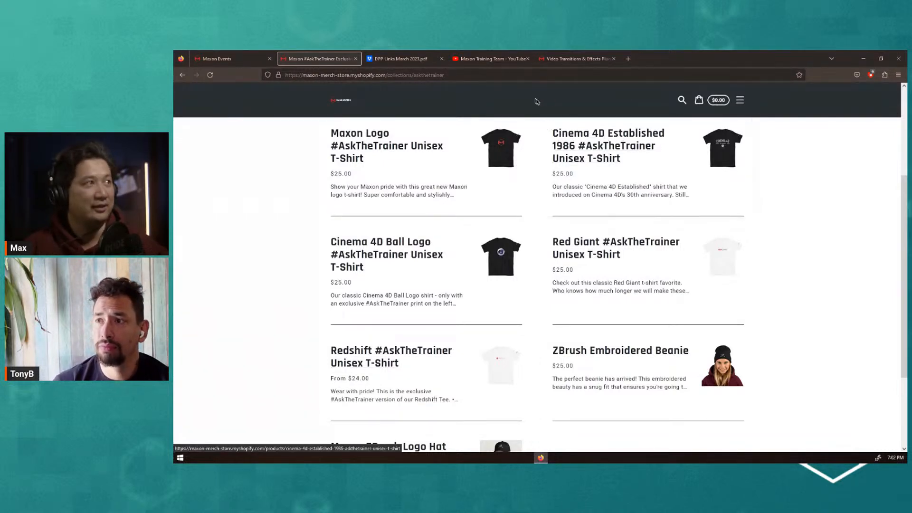
# - Show the Maxon Training Team channel briefly and open the Universe product page on the Maxon website
pyautogui.click(492, 57)
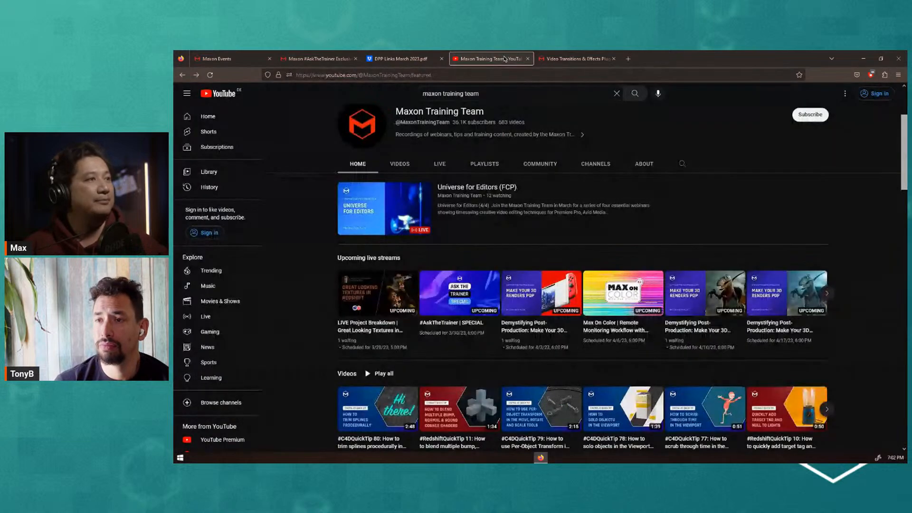
pyautogui.click(577, 58)
pyautogui.scroll(10, 575, 125)
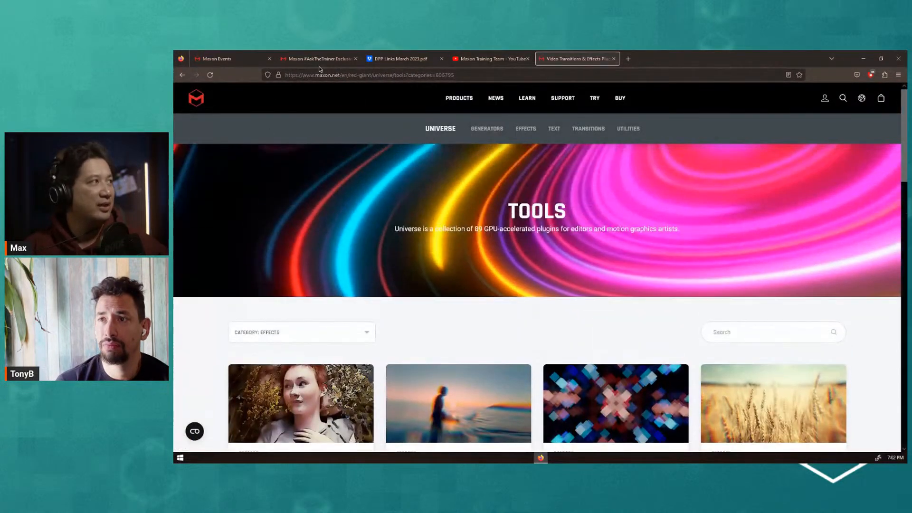
pyautogui.moveTo(457, 101)
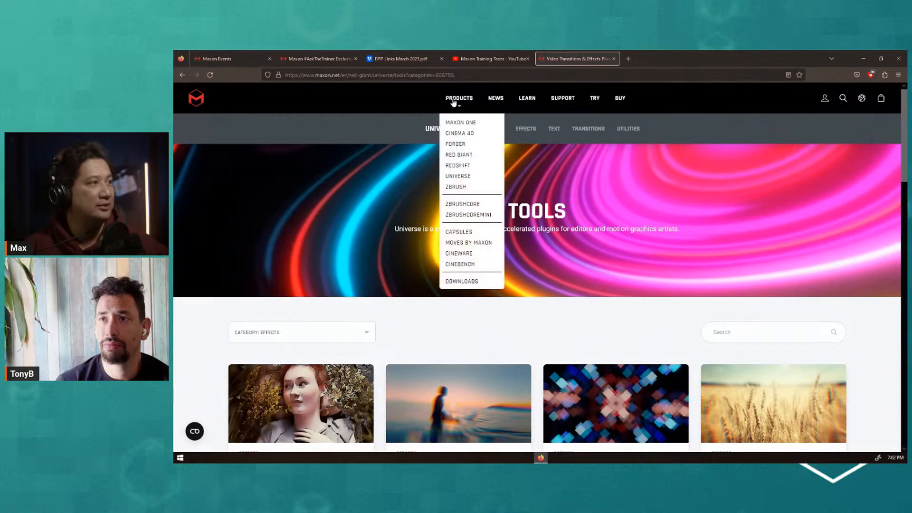
pyautogui.click(462, 176)
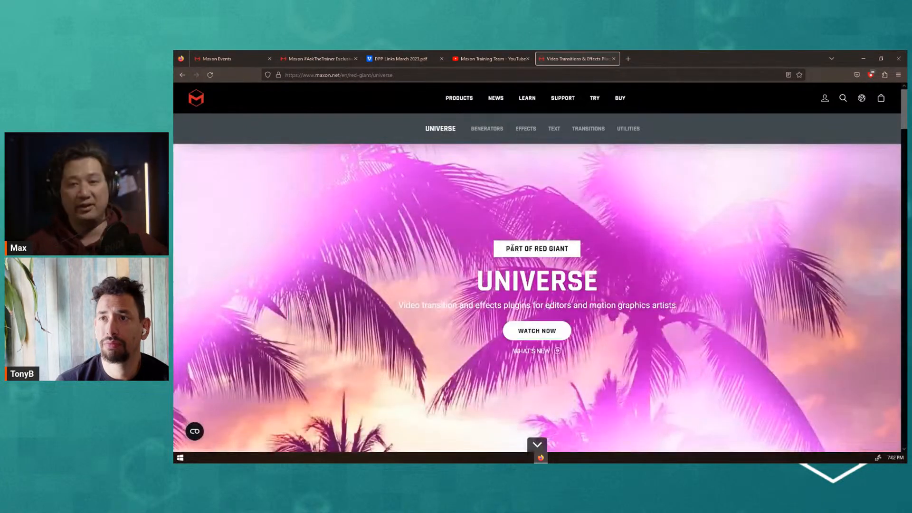